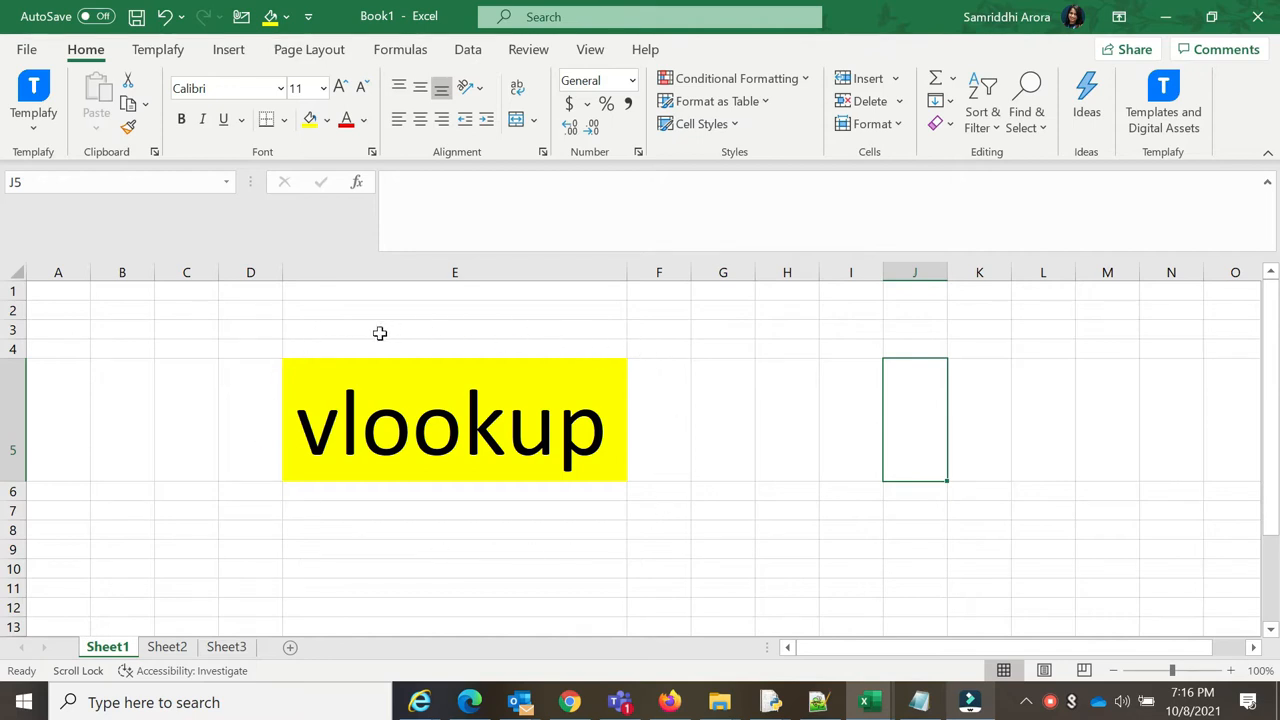
Clear the vlookup text from cell E5 and delete row 5
left_click(403, 366)
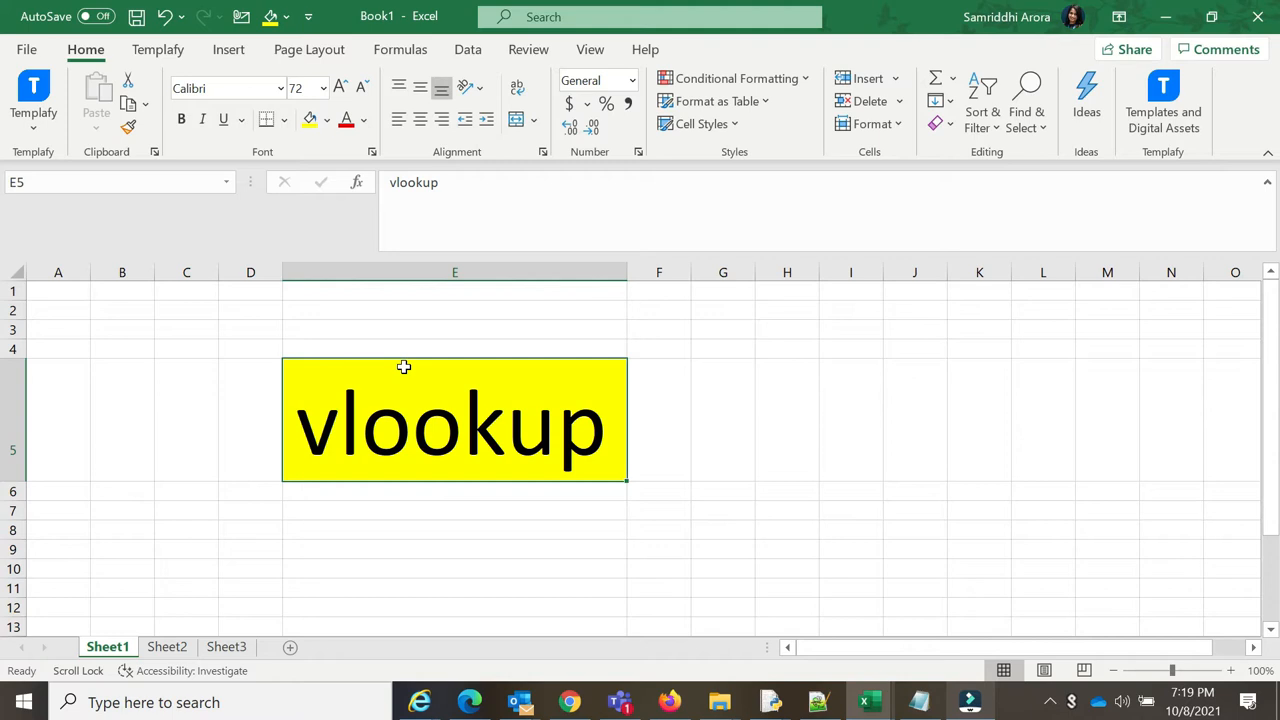
key("Delete")
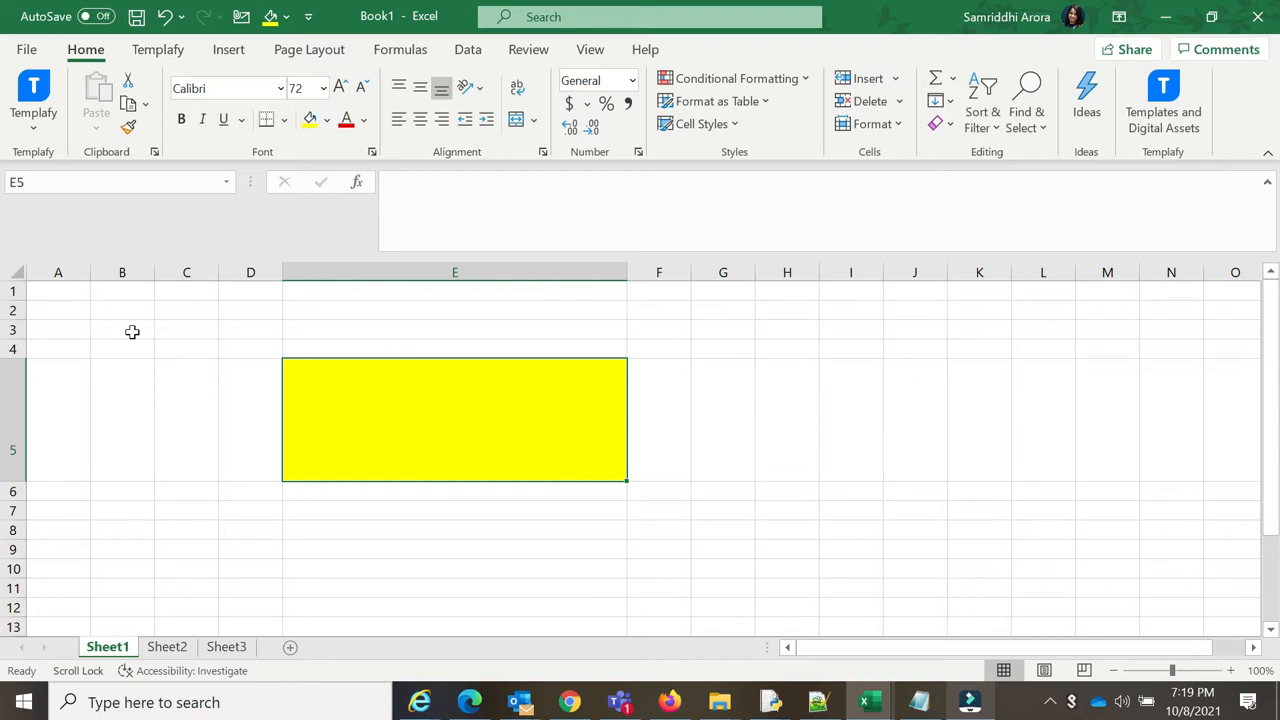
right_click(13, 420)
left_click(66, 254)
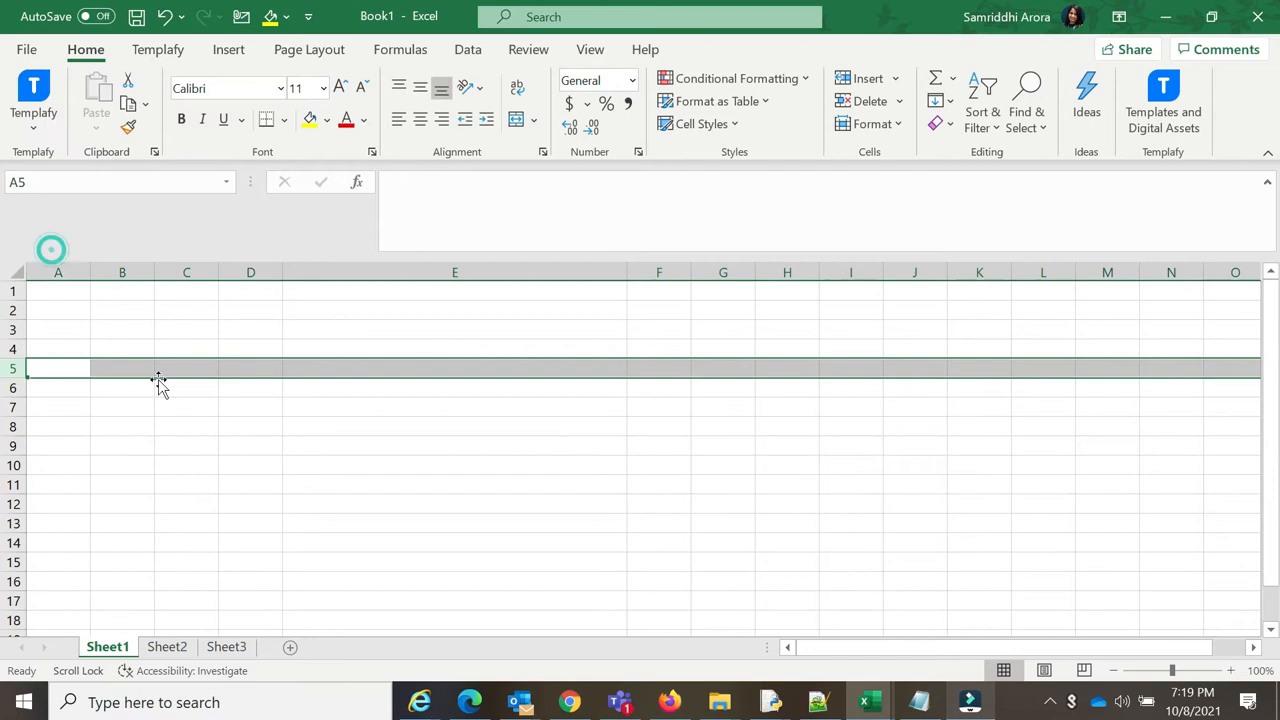
Enter the column headers Student, Class and Roll No in cells A1 to C1
left_click(56, 293)
type("Student")
key("Tab")
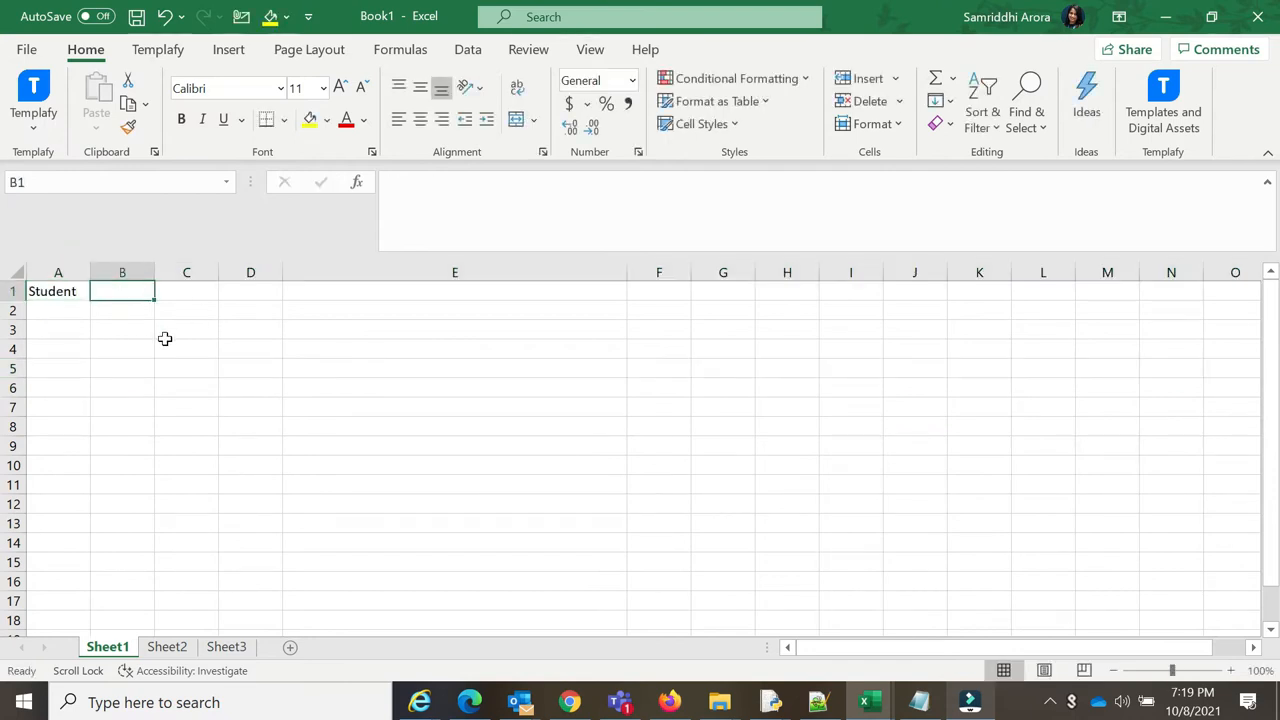
type("Clas")
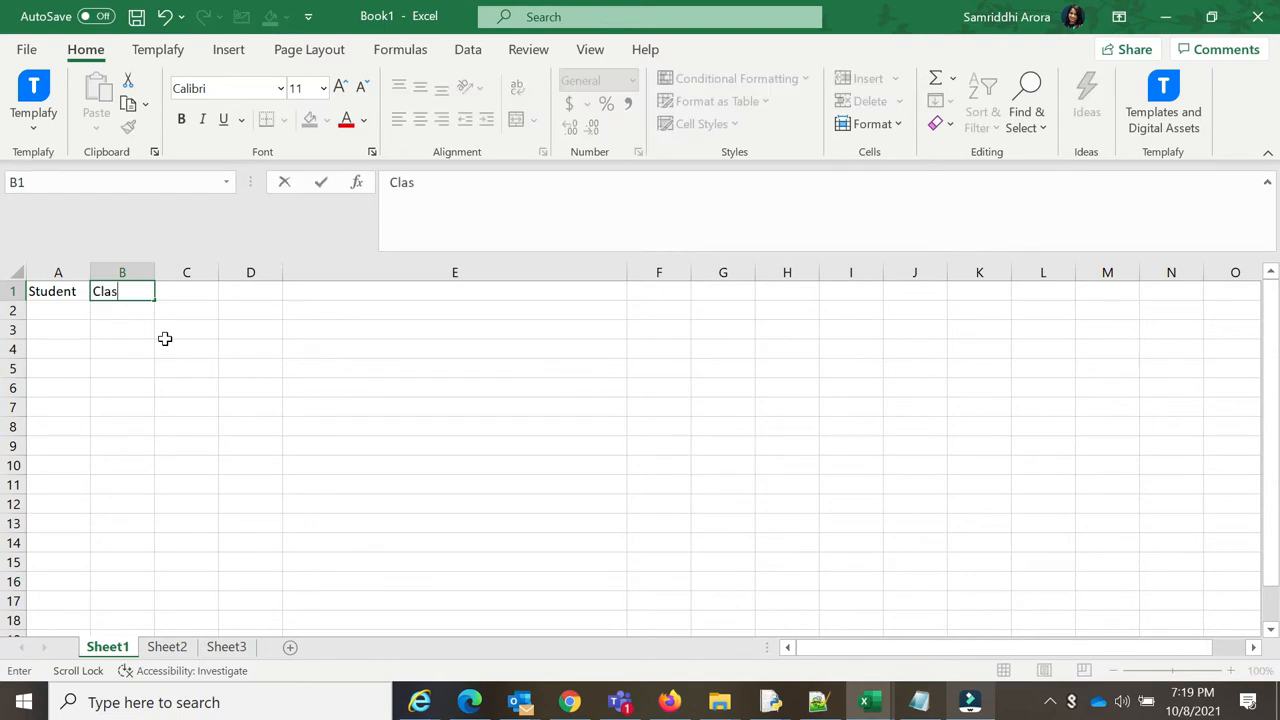
type("s")
key("Tab")
type("Roll No")
key("Return")
key("Right")
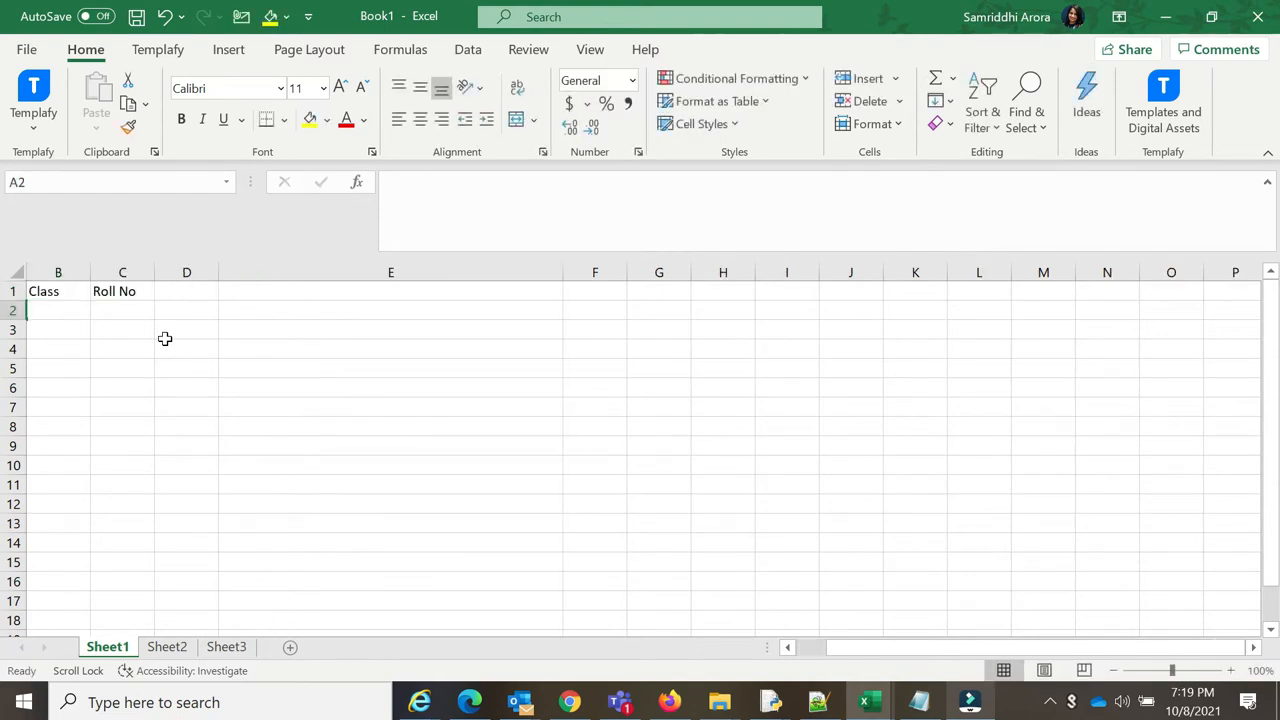
left_click_drag(857, 647, 826, 647)
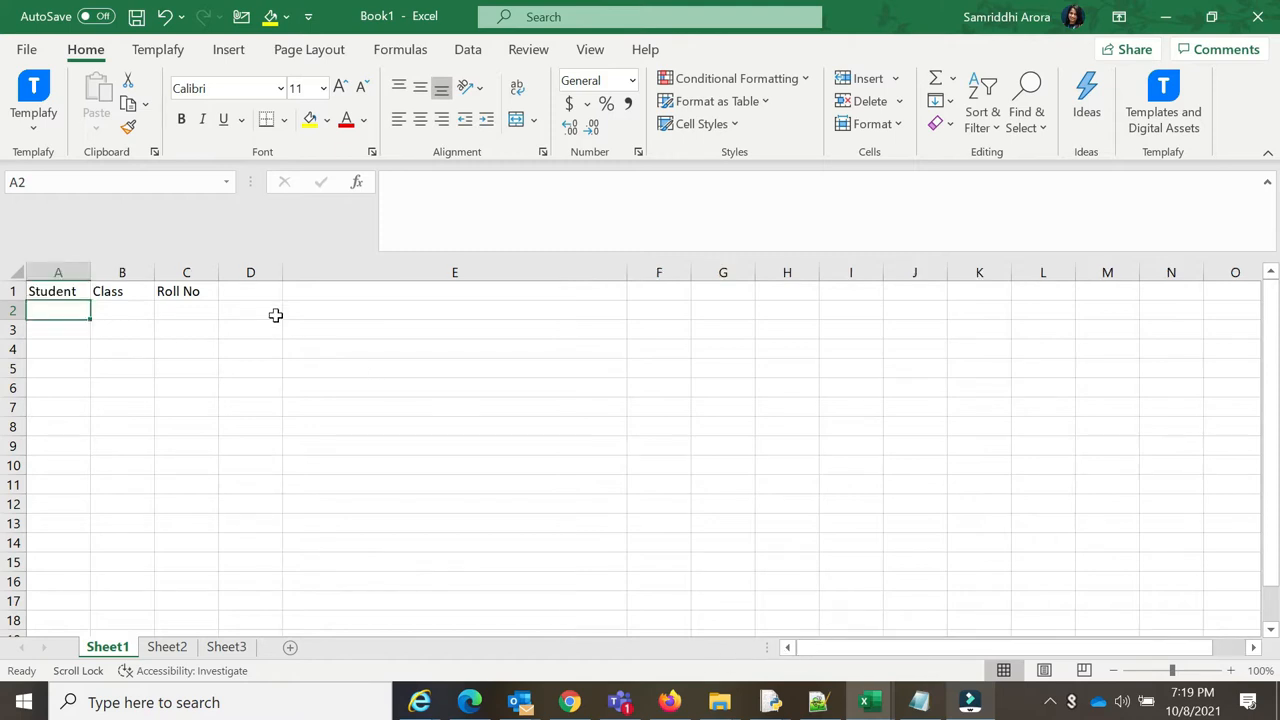
left_click(252, 296)
type("Sub")
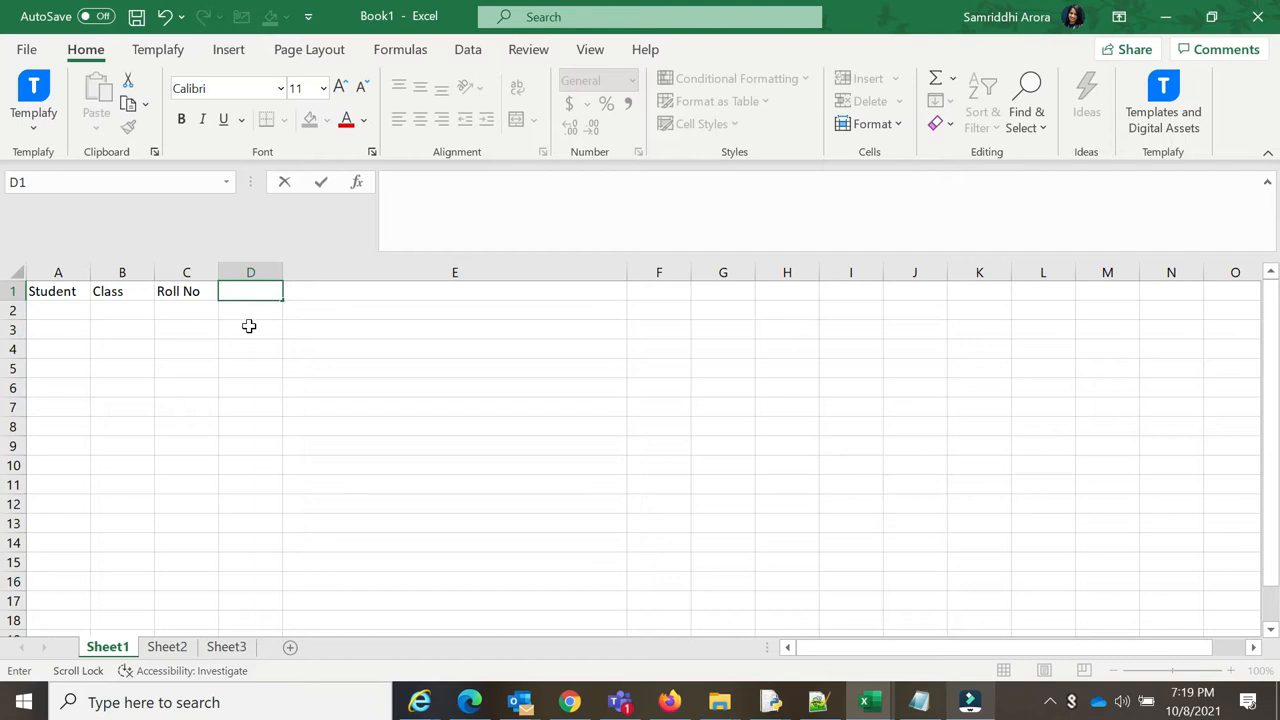
left_click(251, 330)
Fill cells A2 to A6 under the Student header with five students' first names
left_click(46, 308)
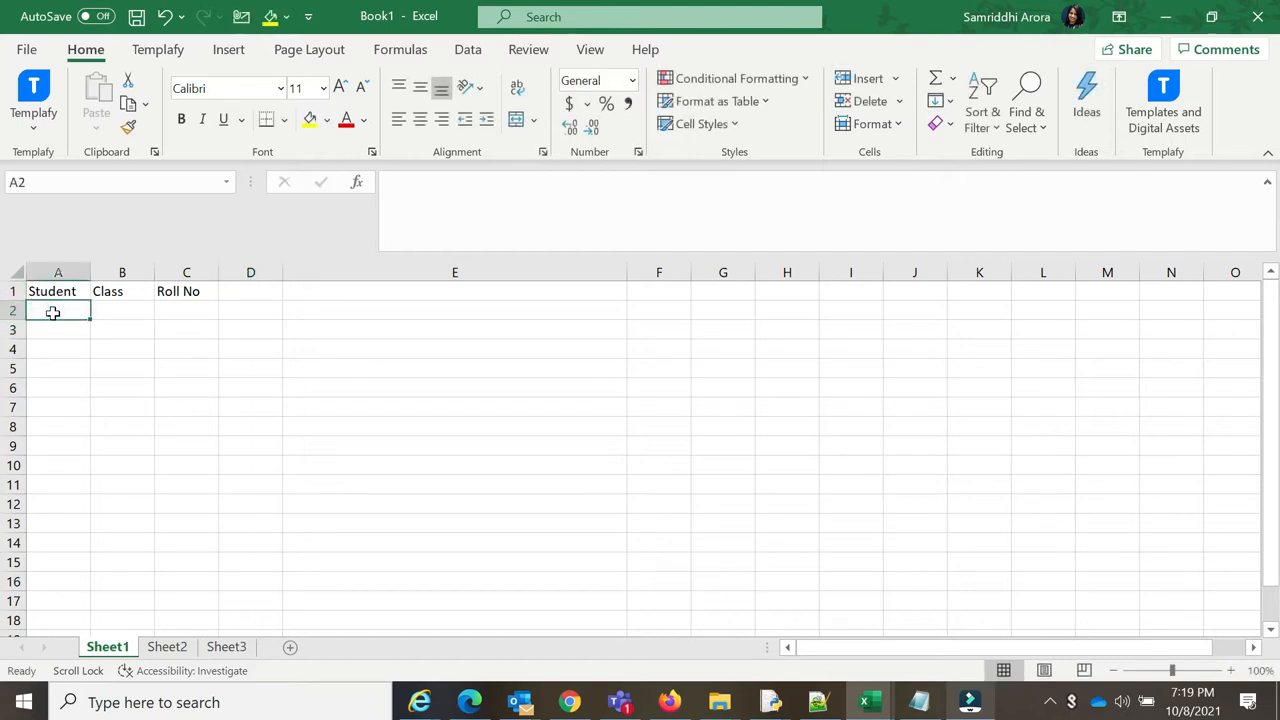
type("Nikhil")
key("Return")
type("Ram")
key("Return")
type("Seeta")
key("Return")
type("Raj")
key("Return")
type("Rahul")
key("Return")
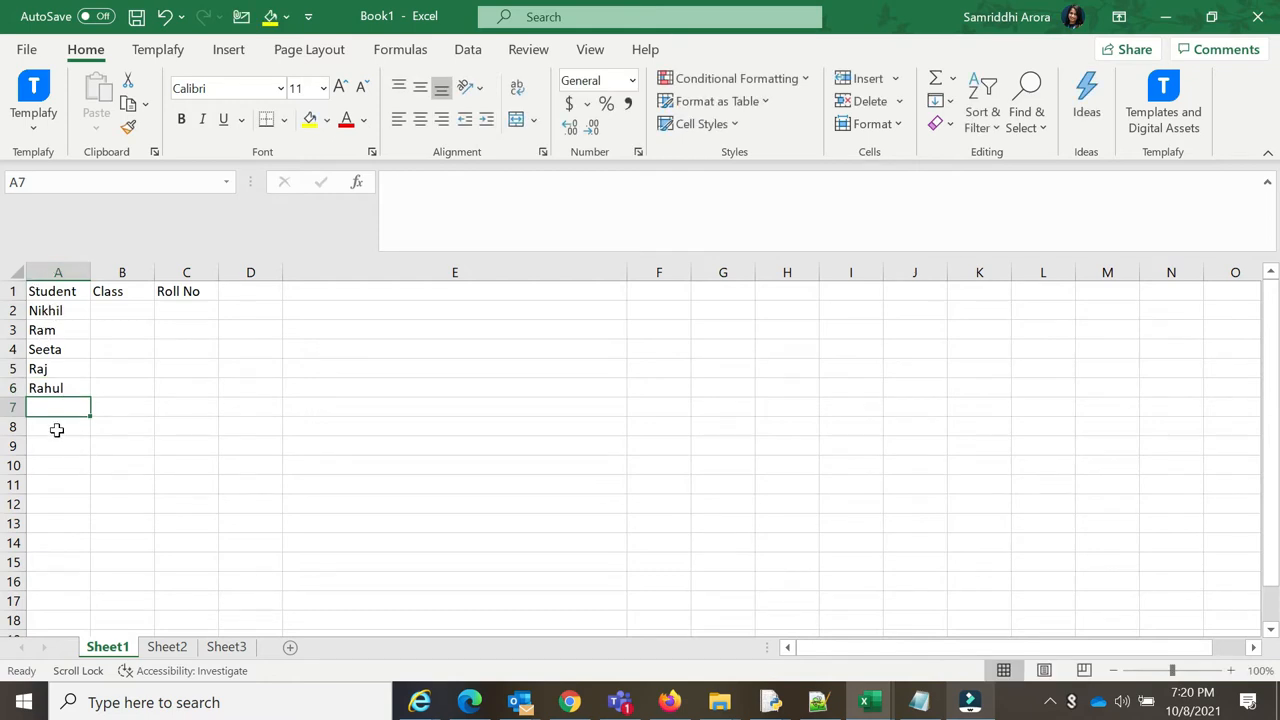
left_click_drag(58, 292, 67, 388)
left_click(160, 388)
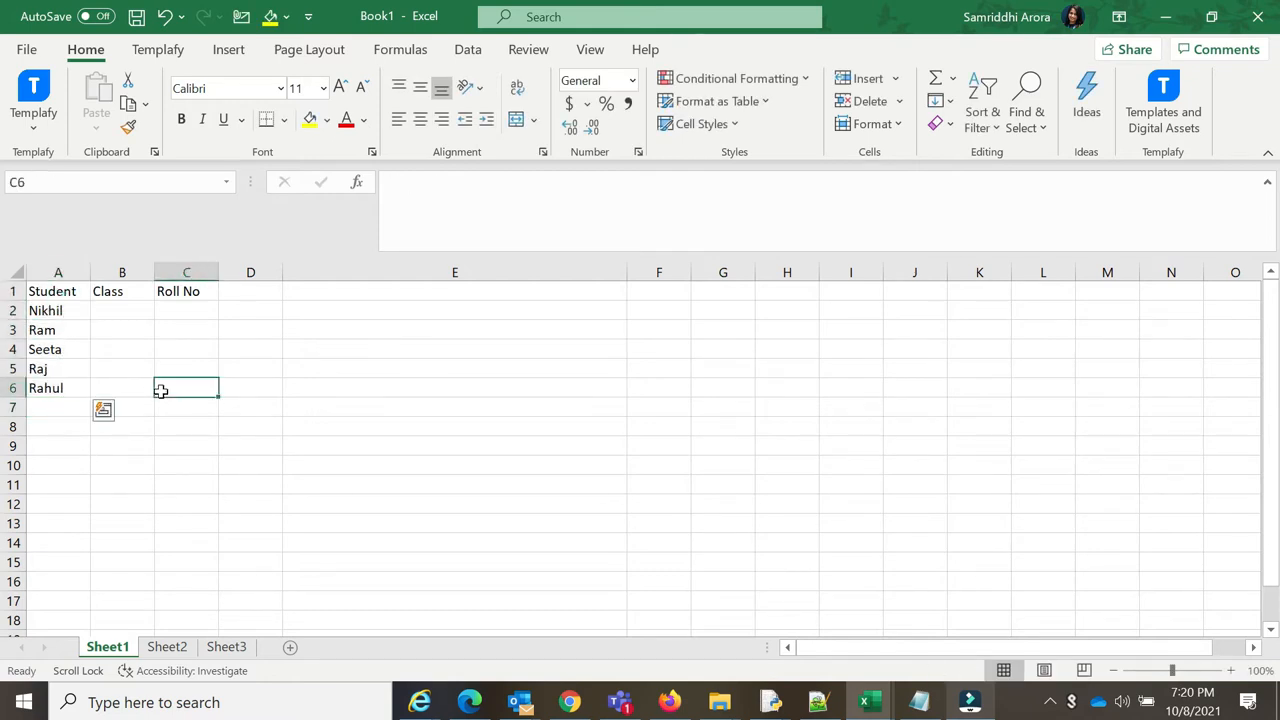
Enter class 1 in B2 and fill it down to B6 for all the students
left_click(106, 309)
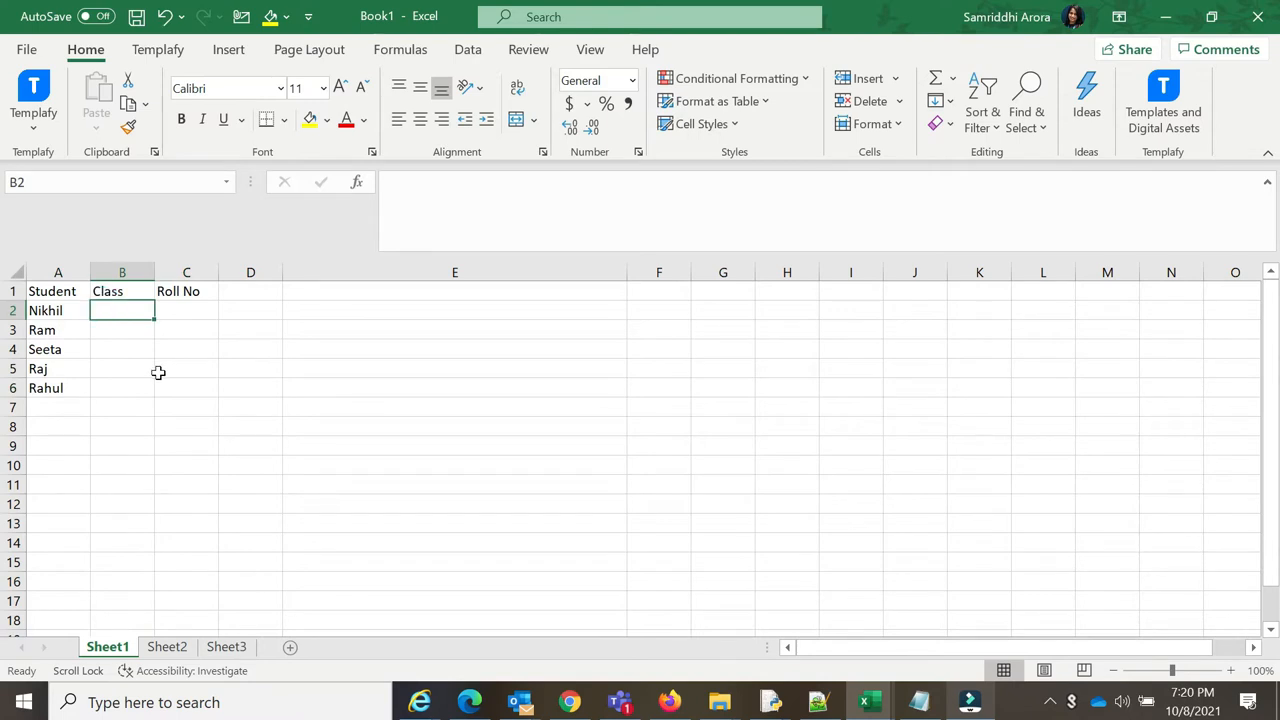
type("1")
key("Return")
left_click(140, 312)
left_click_drag(153, 320, 136, 407)
left_click(299, 410)
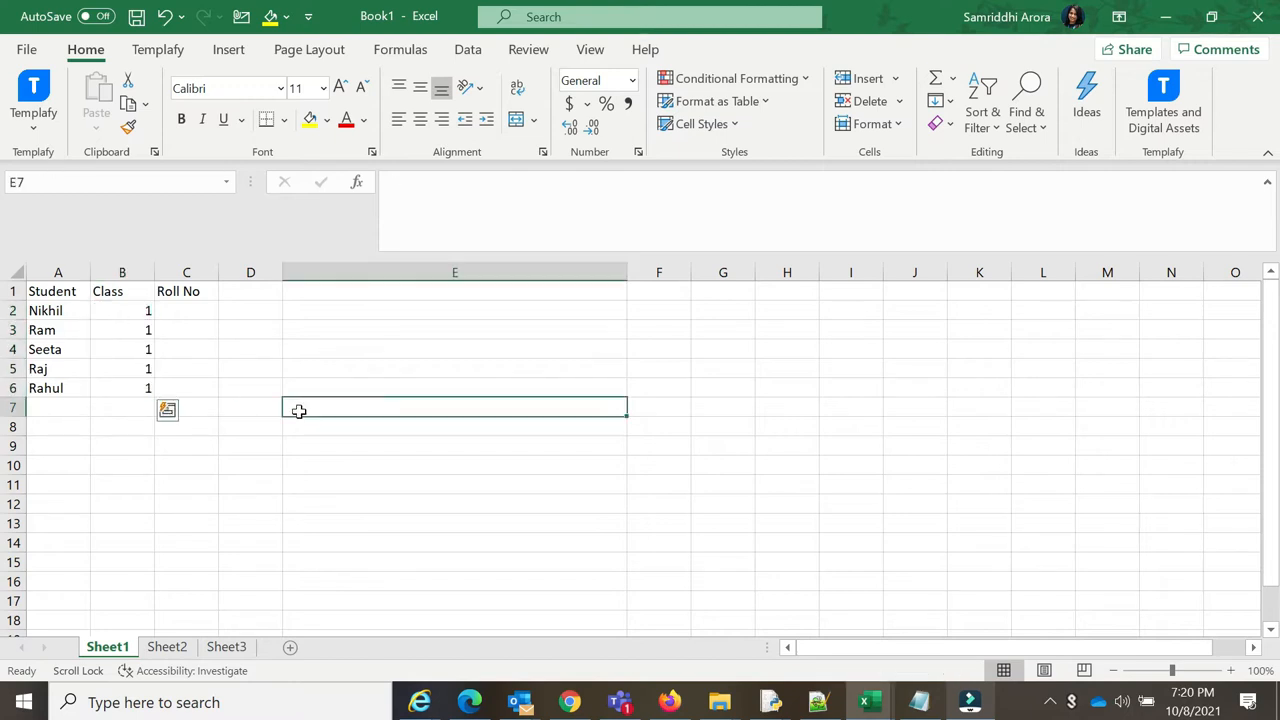
Apply all borders to the student table in A1:C6
left_click_drag(177, 294, 59, 388)
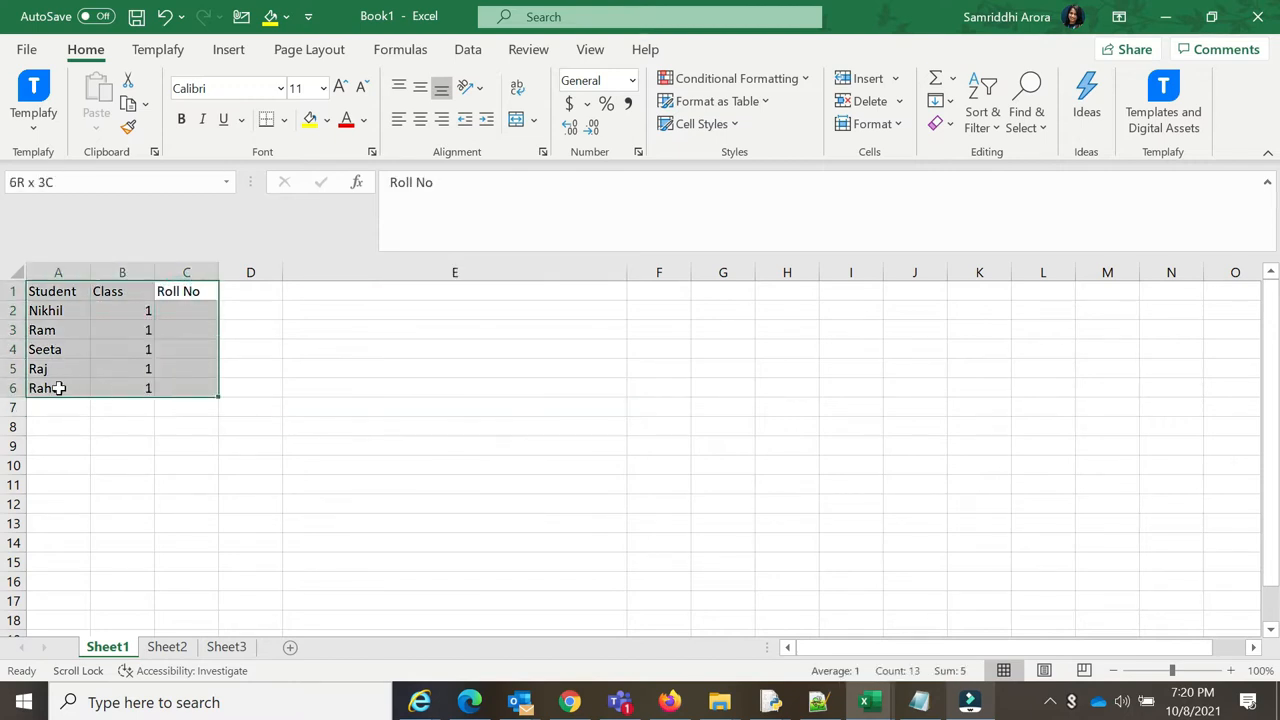
left_click(284, 119)
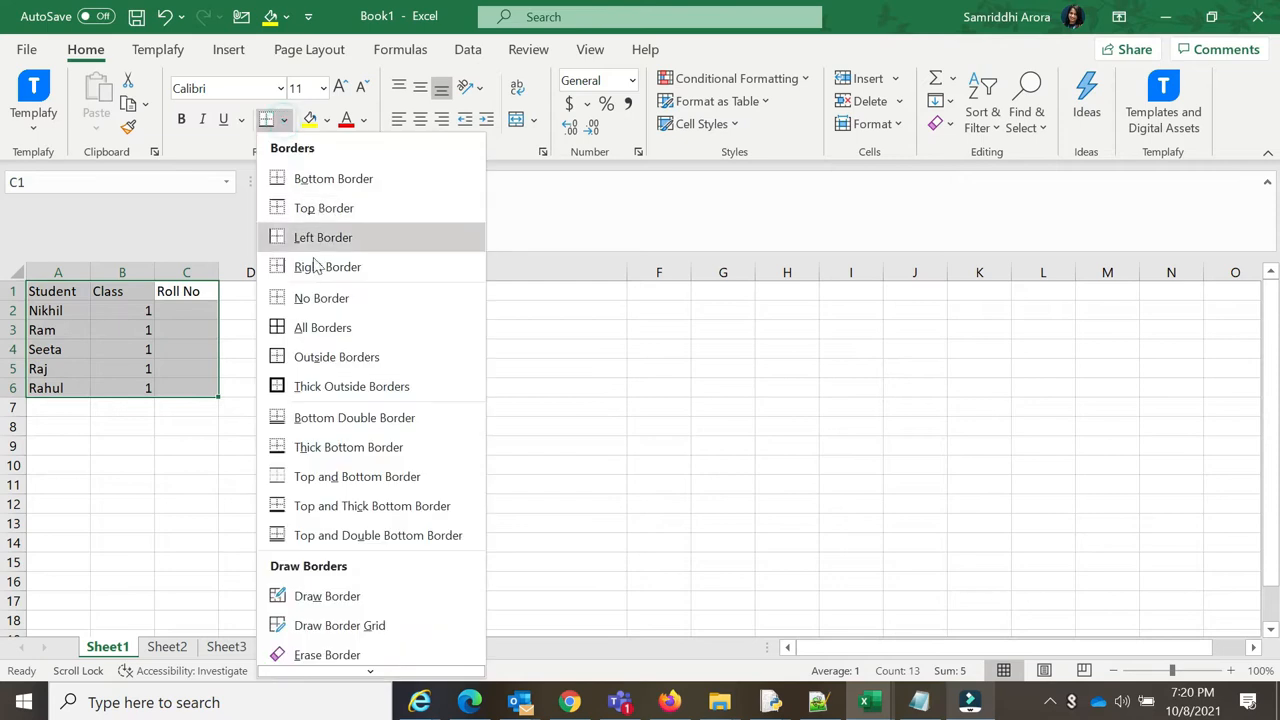
left_click(278, 333)
left_click(305, 392)
left_click(180, 306)
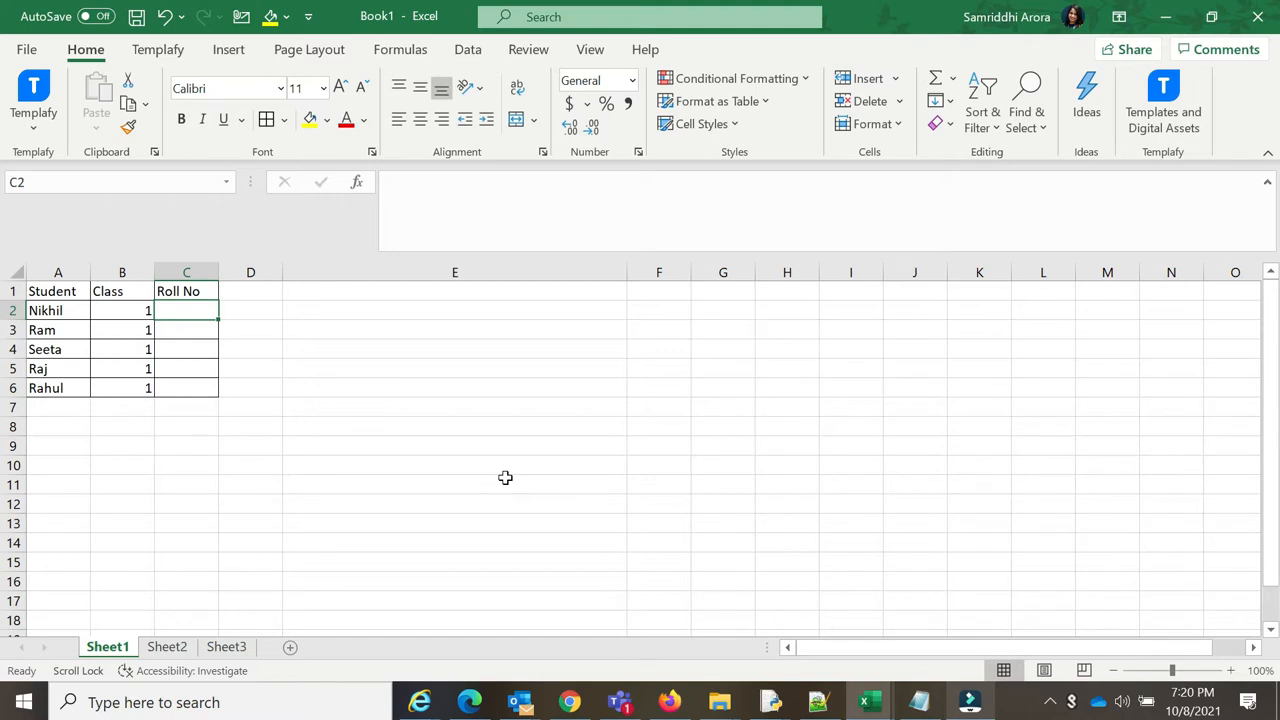
Create a new blank workbook and enter the headers Student and Roll NO in A1 and B1
key("ctrl+n")
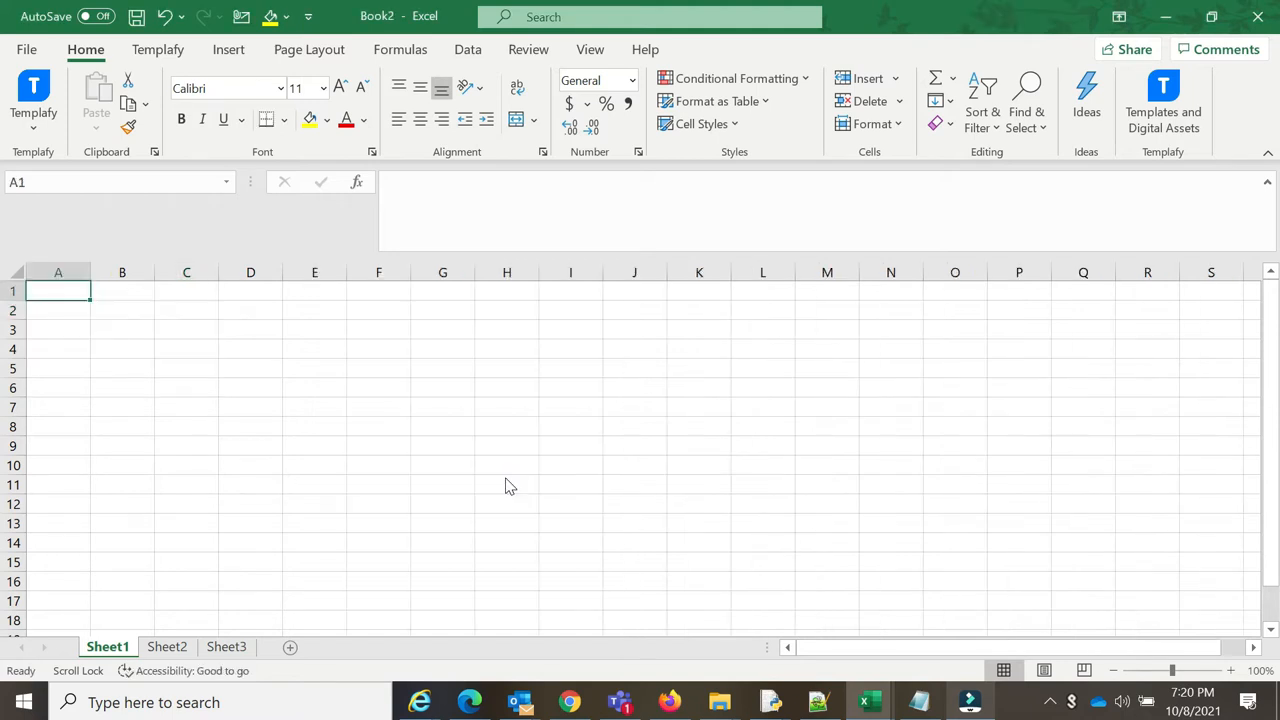
type("Student")
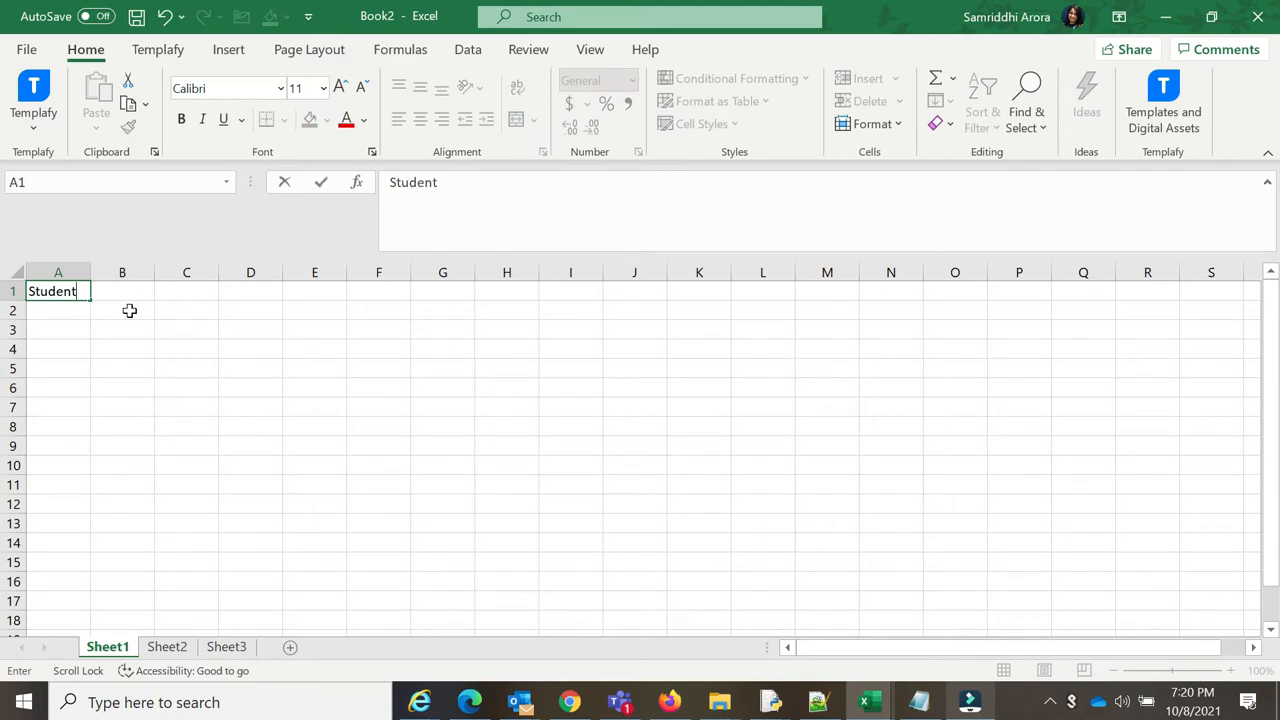
key("Return")
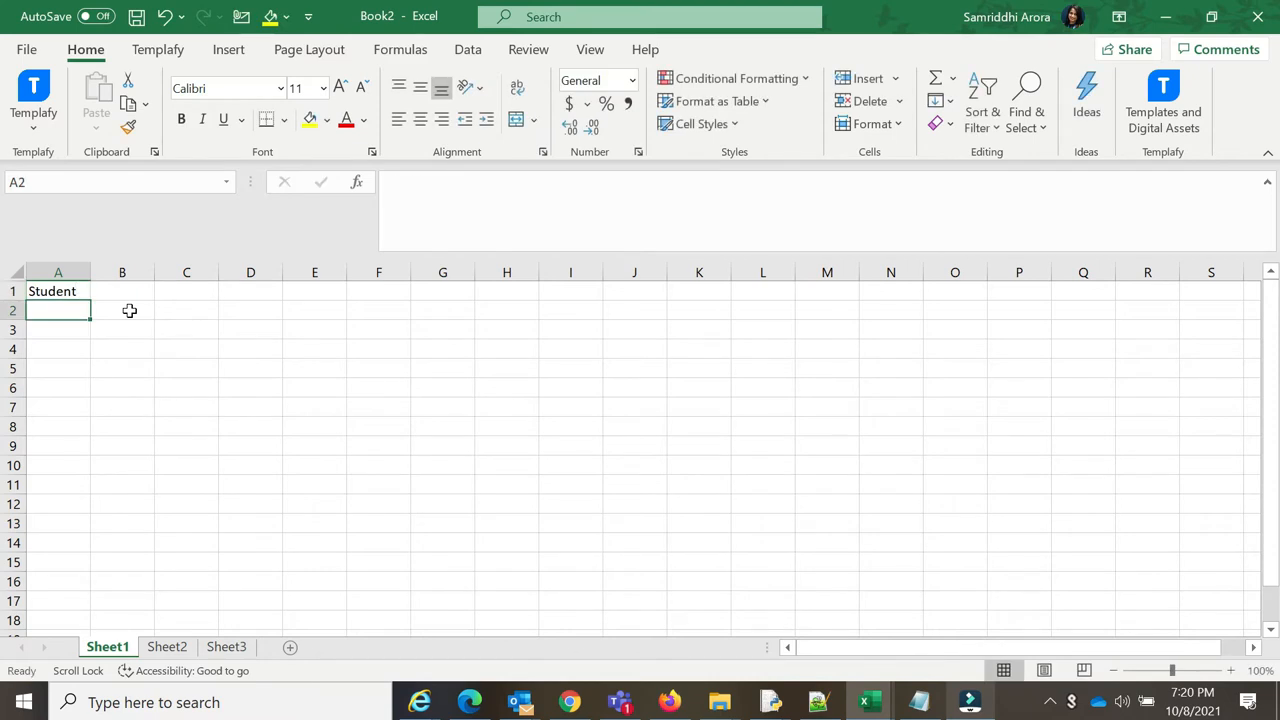
left_click(130, 290)
type("Rol")
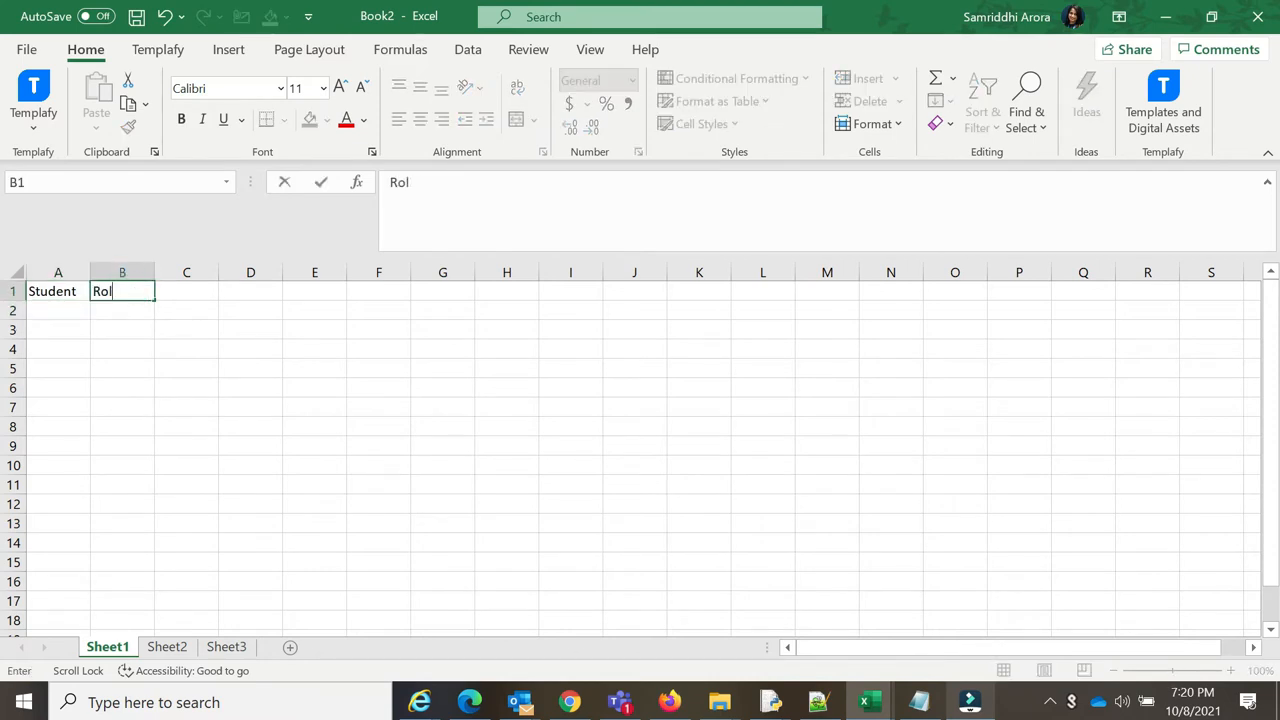
type("l NO")
key("Return")
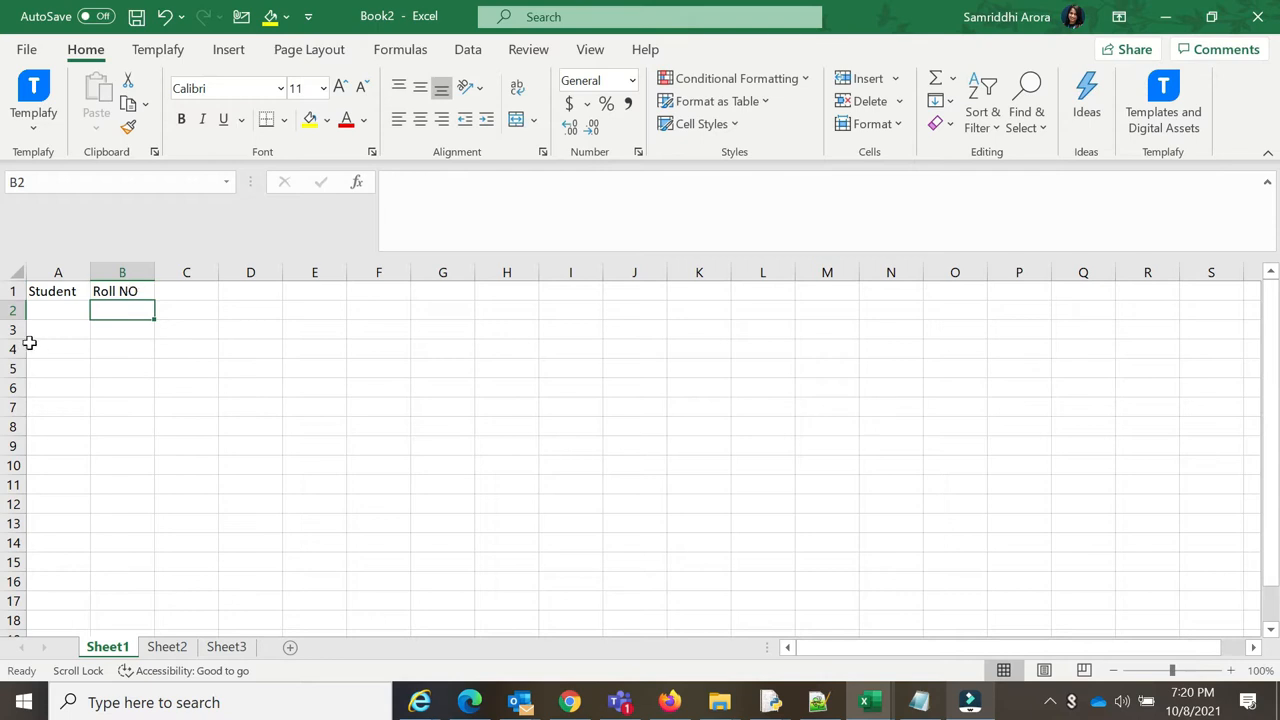
Copy the student names in A2:A6 of Book1 and paste them into Book2 starting at A2
left_click(64, 310)
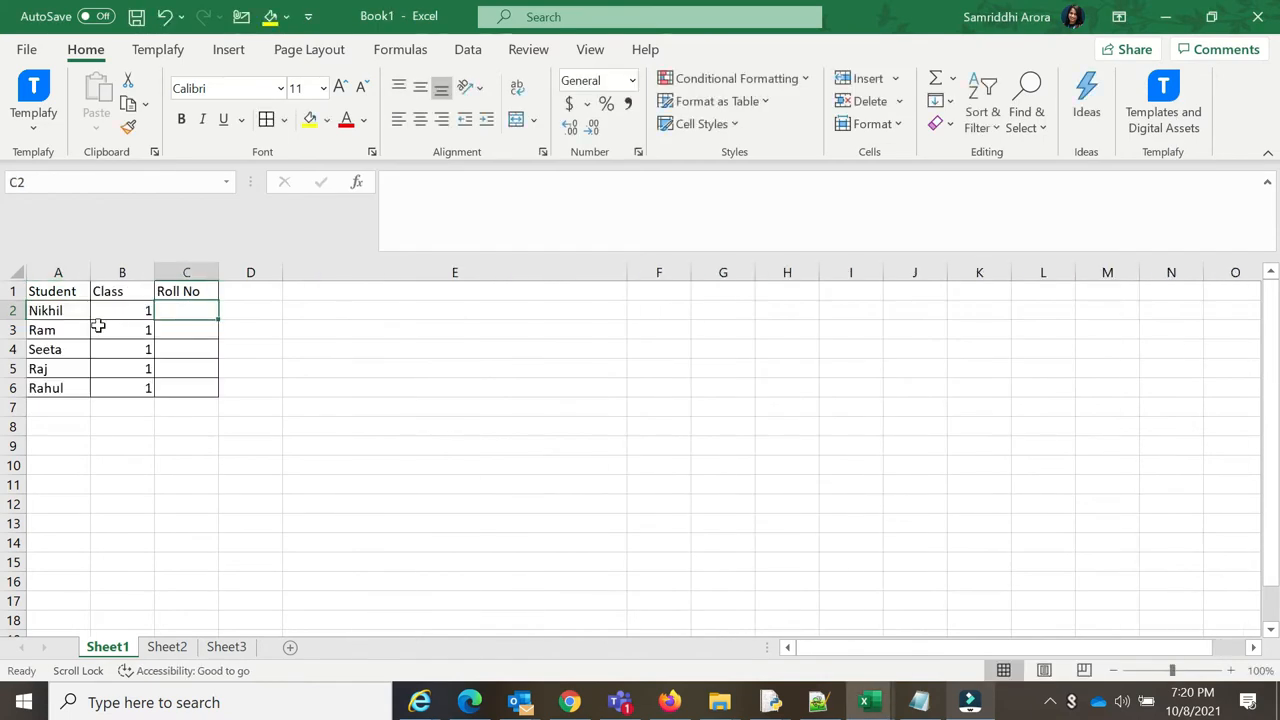
left_click_drag(60, 311, 70, 389)
key("ctrl+c")
key("alt+Tab")
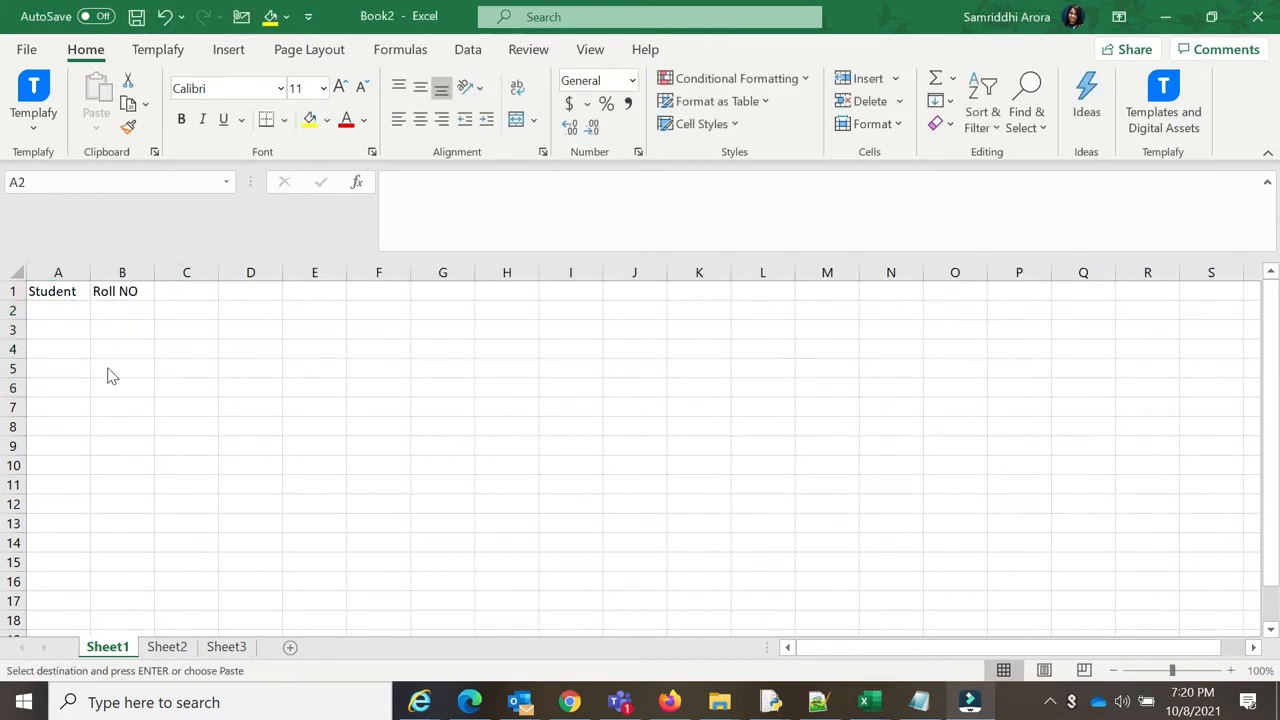
key("ctrl+v")
Add five more students' first names in cells A7 to A11, below the pasted names
left_click(56, 409)
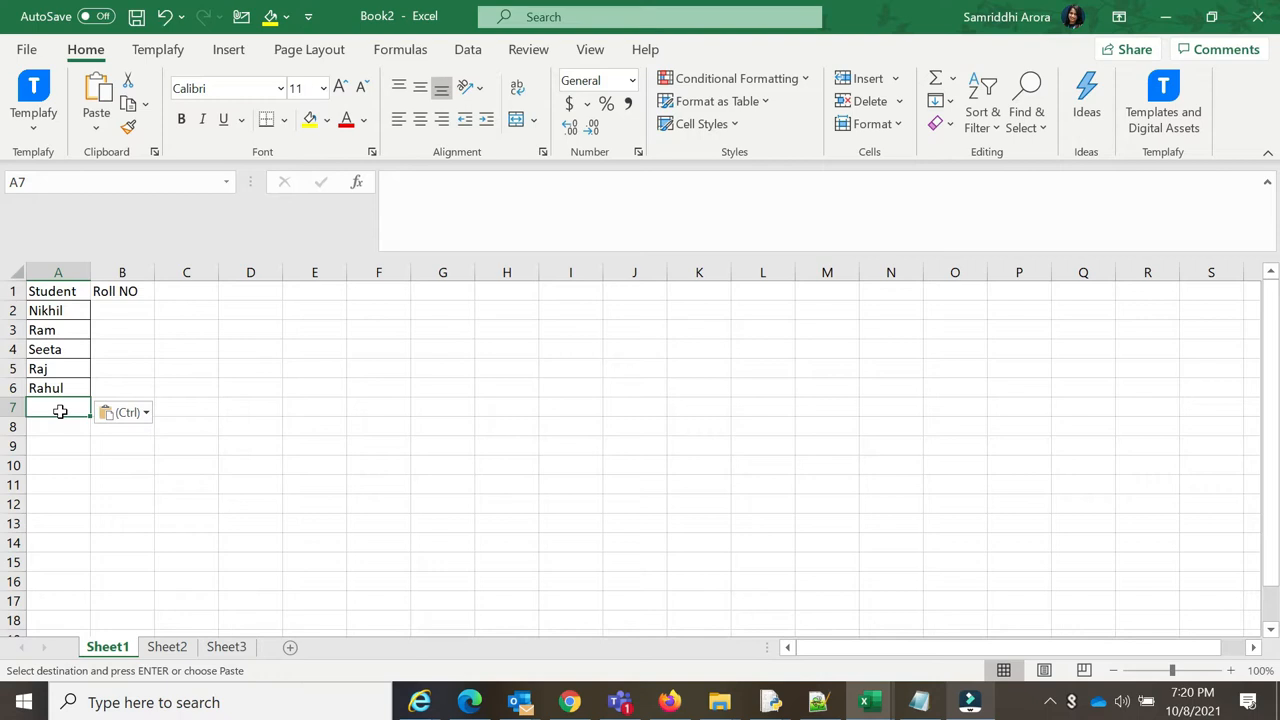
type("Samriddhi")
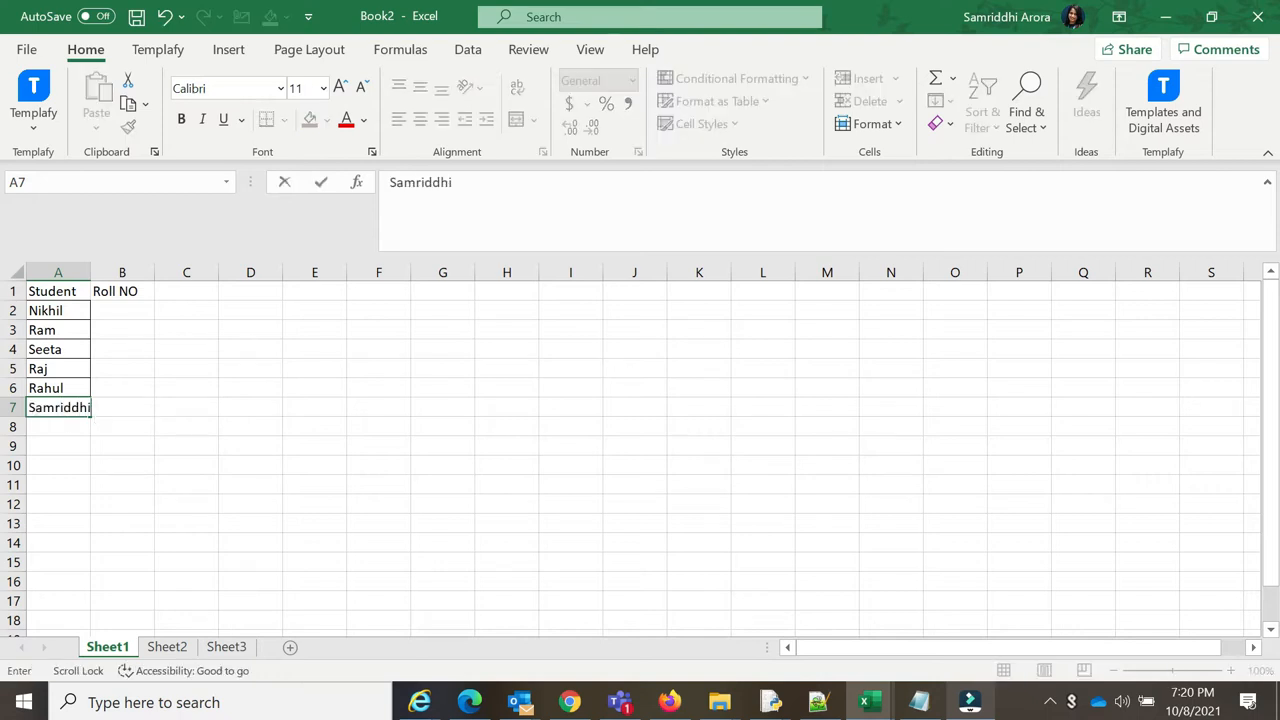
key("Return")
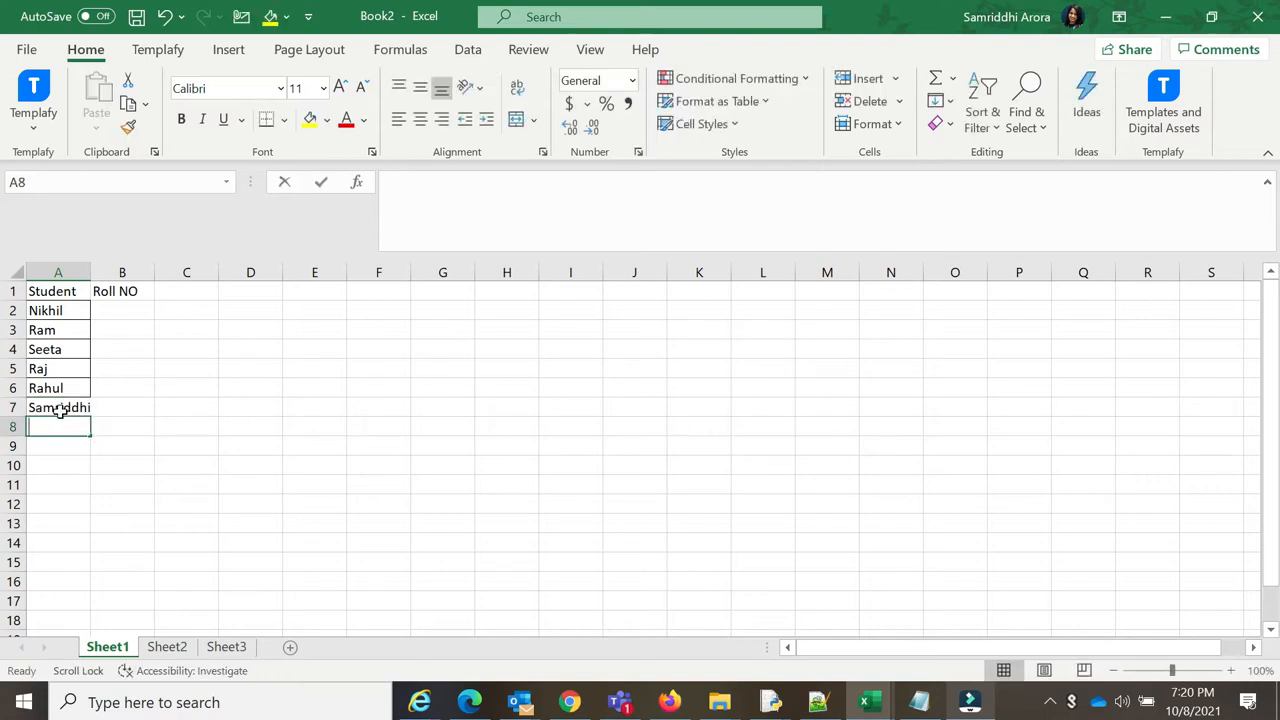
type("Gaurav")
key("Return")
type("Hi")
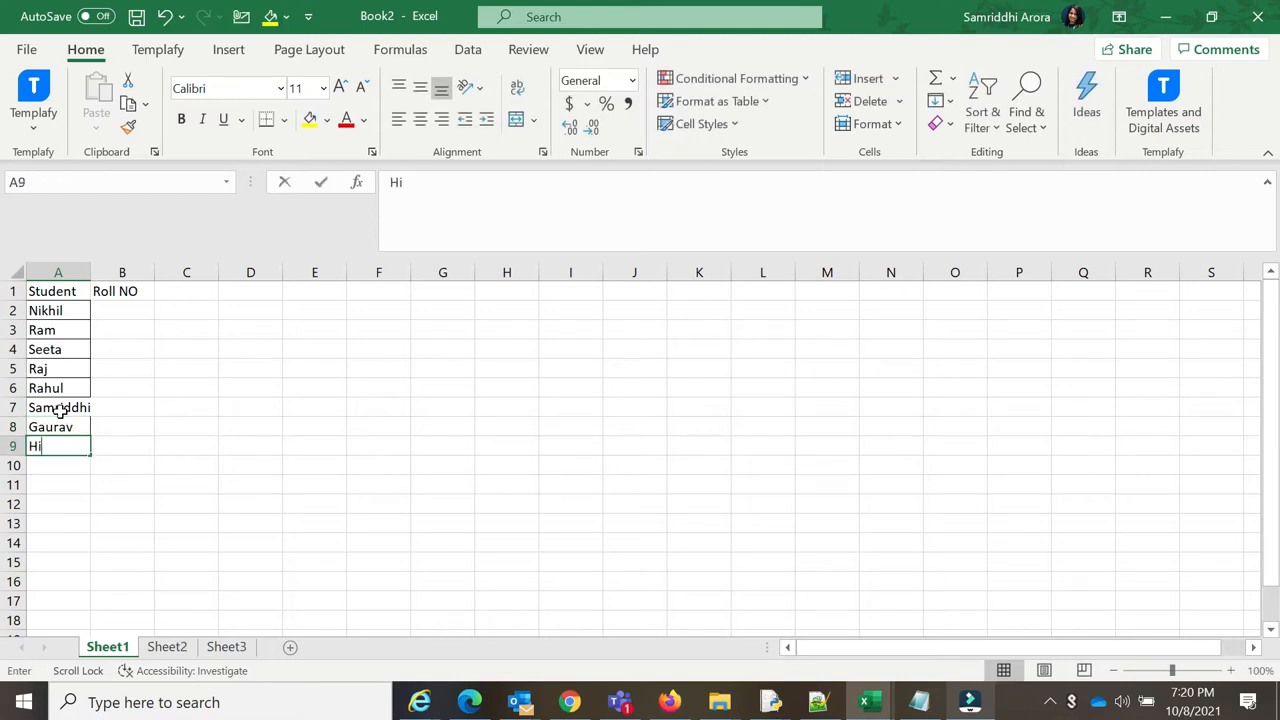
type("manshu")
key("Return")
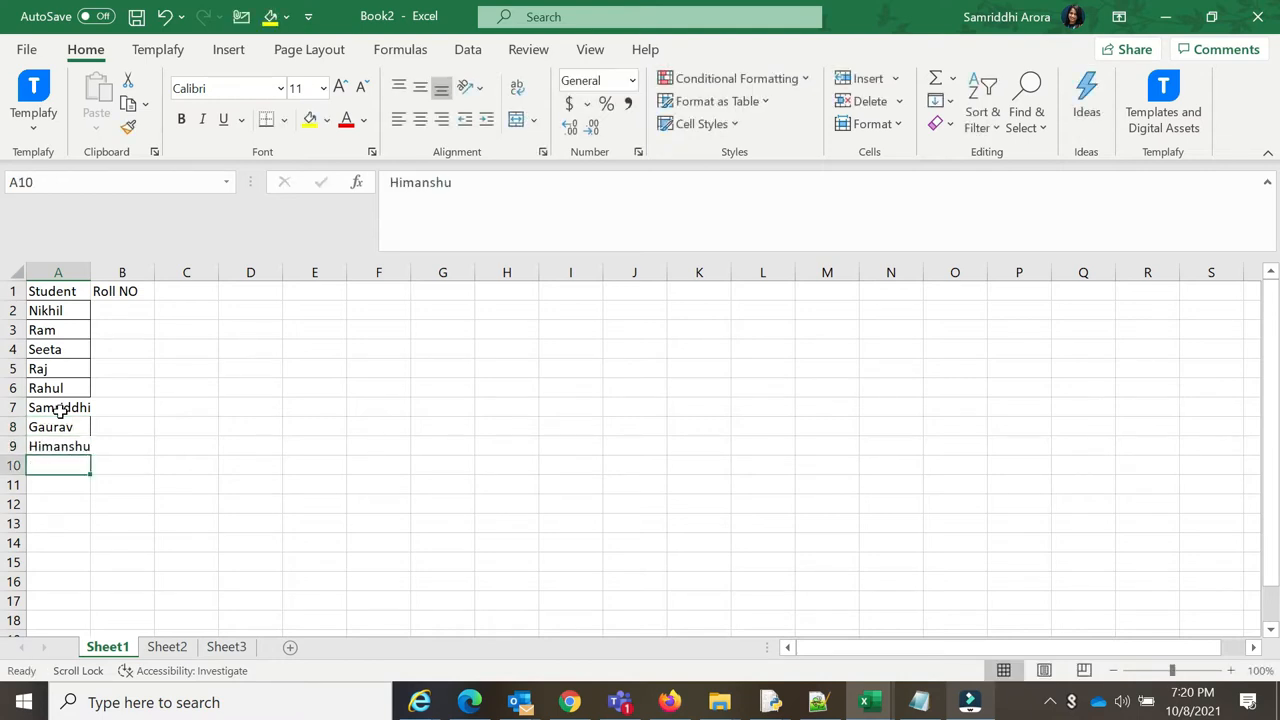
type("Ran")
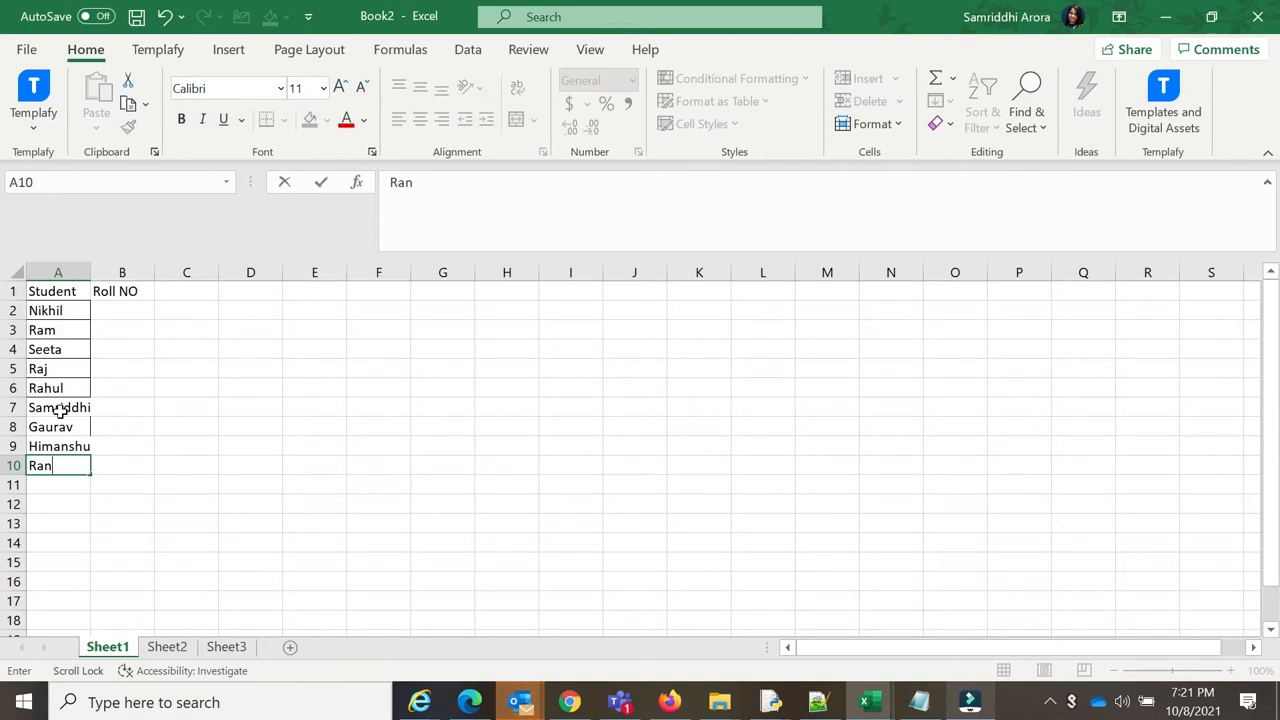
type("jeet")
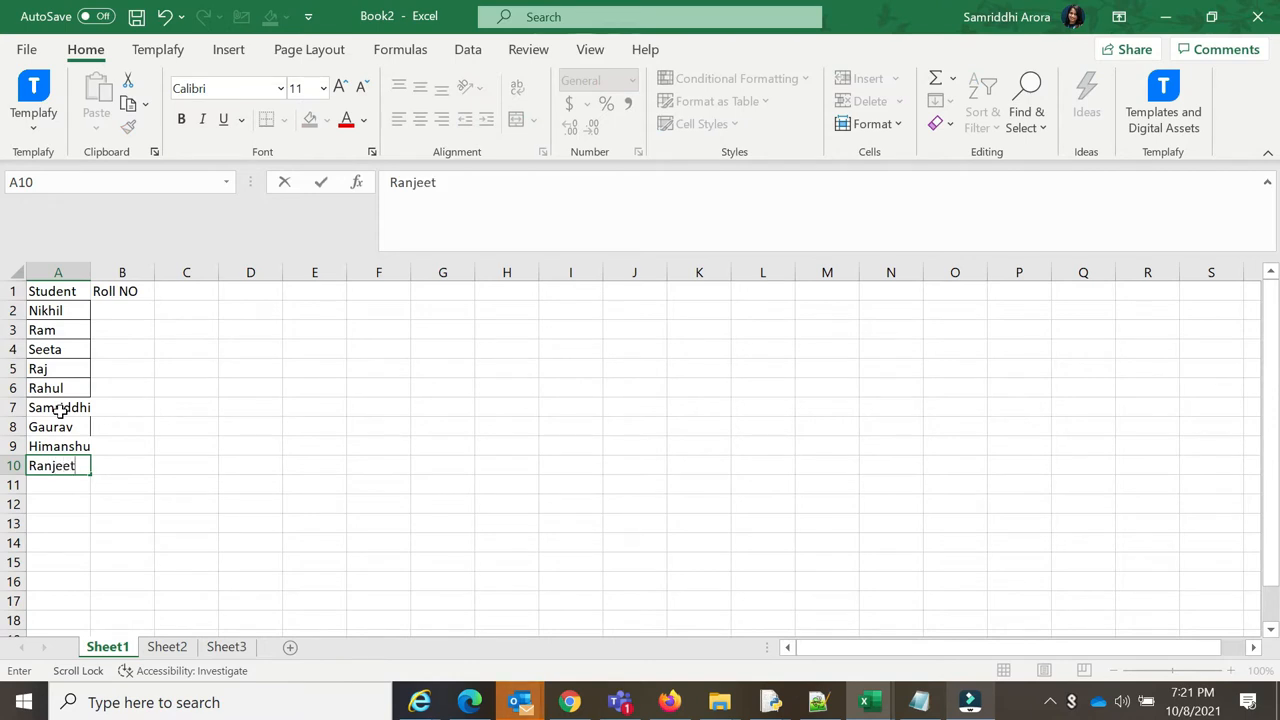
key("Return")
type("Abhishek")
key("Return")
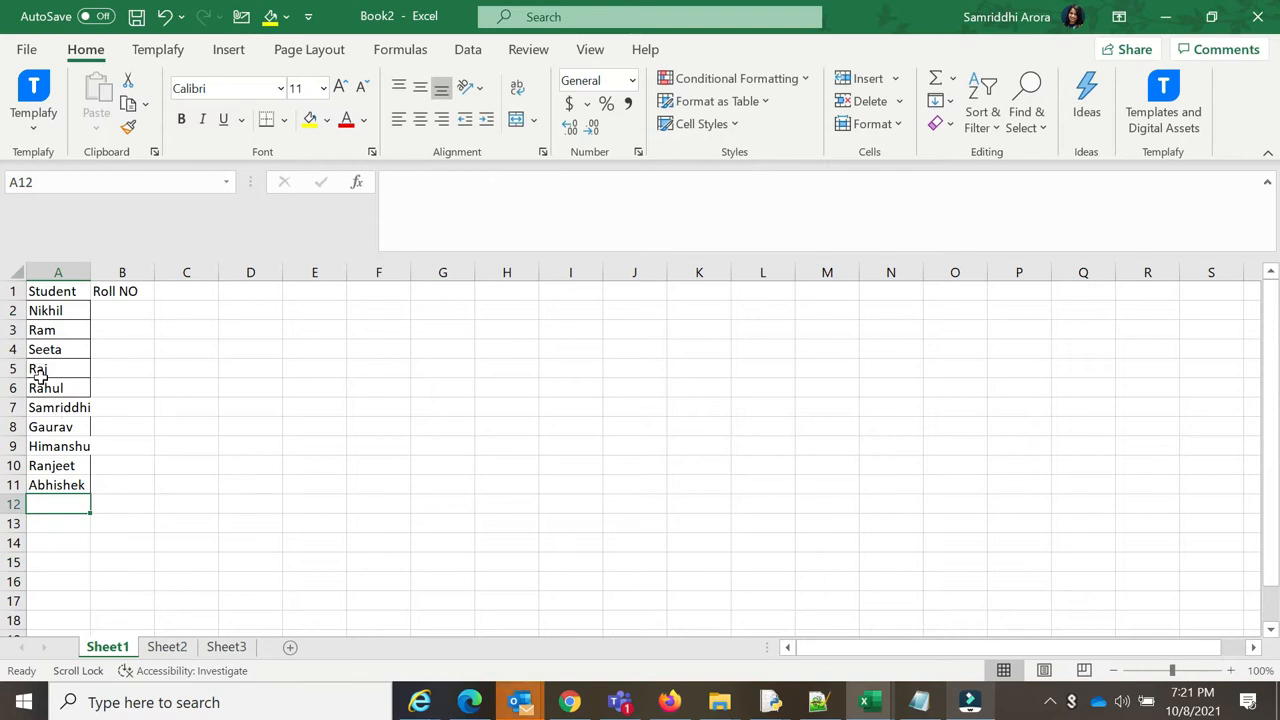
left_click_drag(64, 312, 67, 332)
left_click_drag(70, 339, 82, 492)
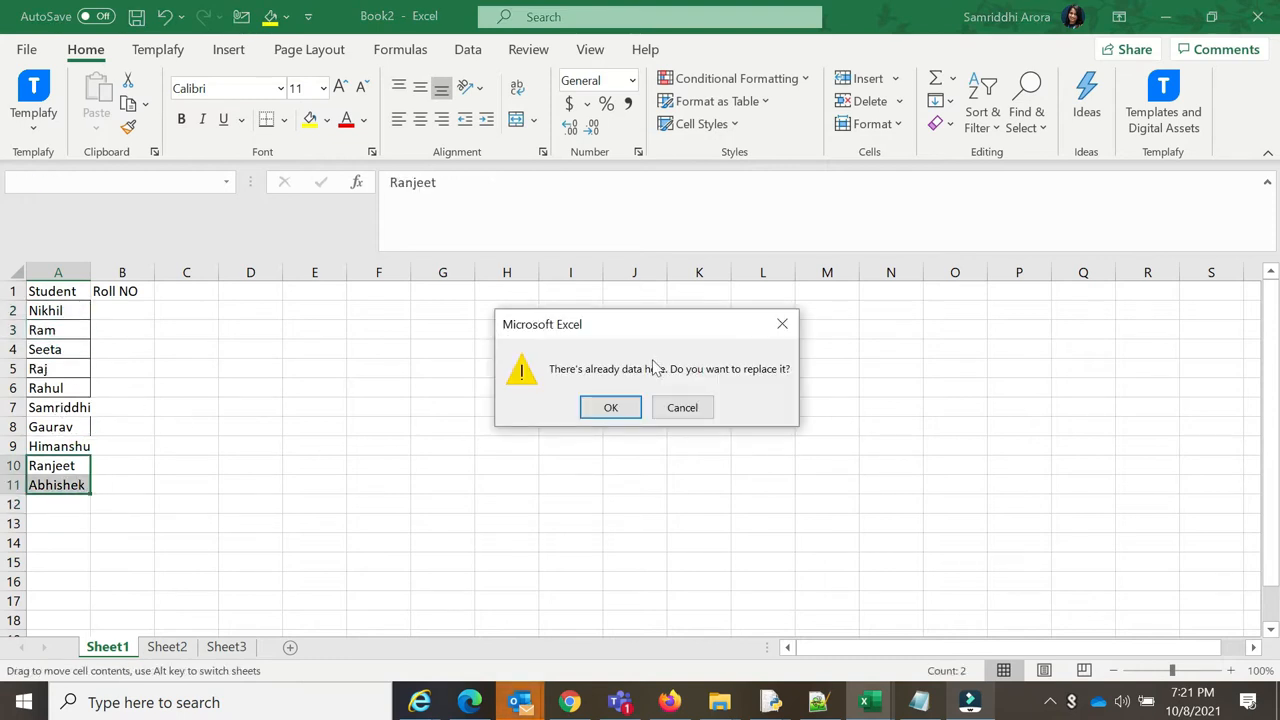
left_click(682, 407)
AutoFit column A to the student names and enter roll numbers 1, 2 and 3 in B2:B4
double_click(92, 272)
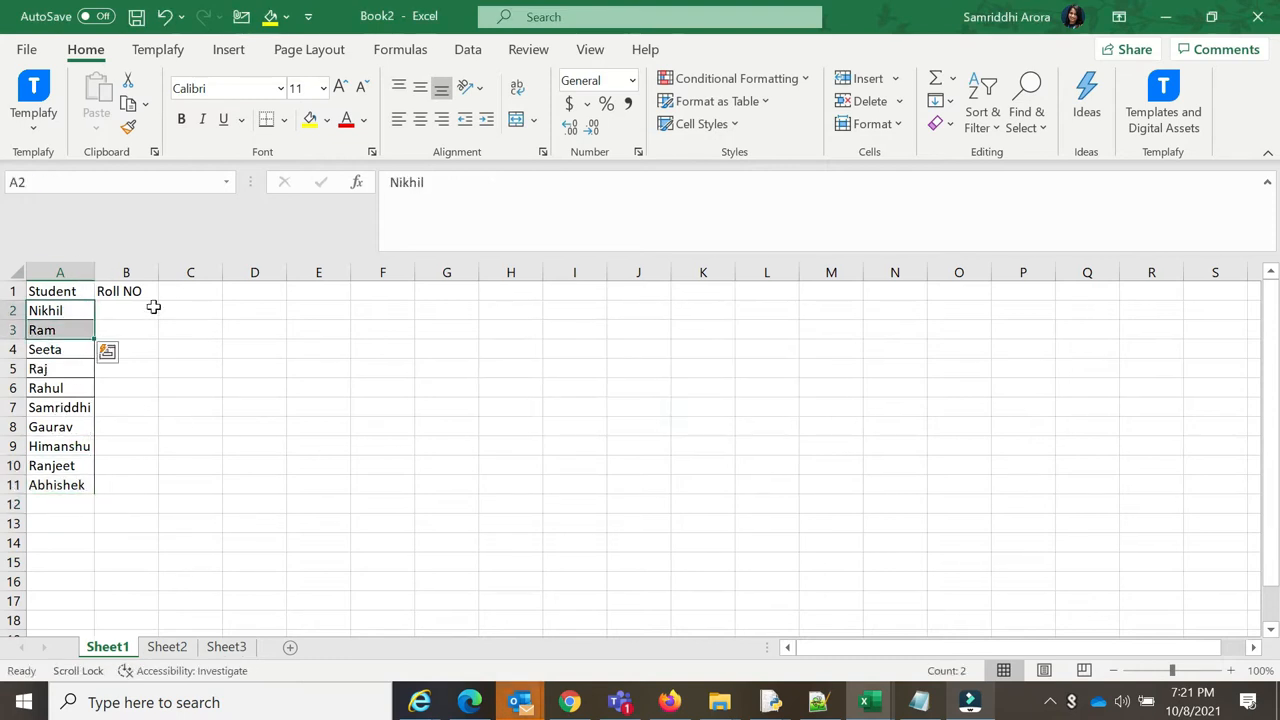
left_click(153, 307)
type("1")
key("Return")
type("2")
key("Return")
type("3")
key("Return")
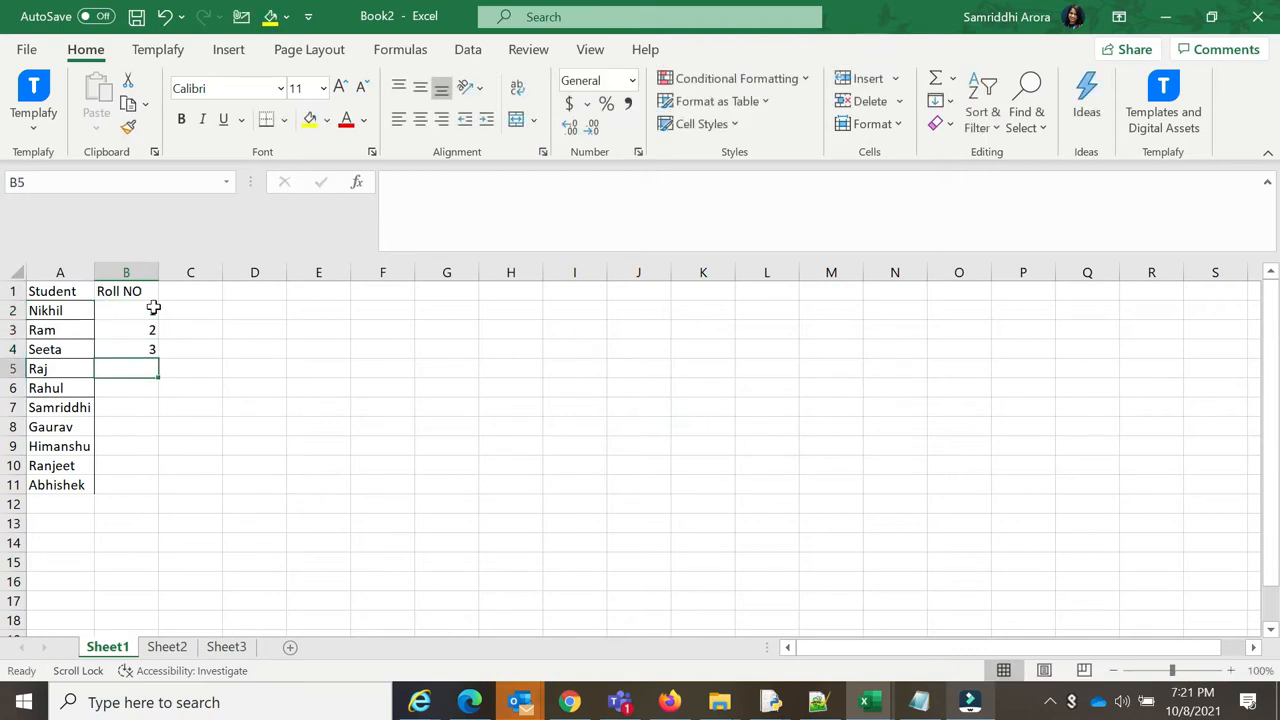
Enter roll numbers 4, 7, 6 and 5 in cells B5 to B8 of Book2
scroll(153, 307, "down", 1)
left_click(141, 386)
type("6")
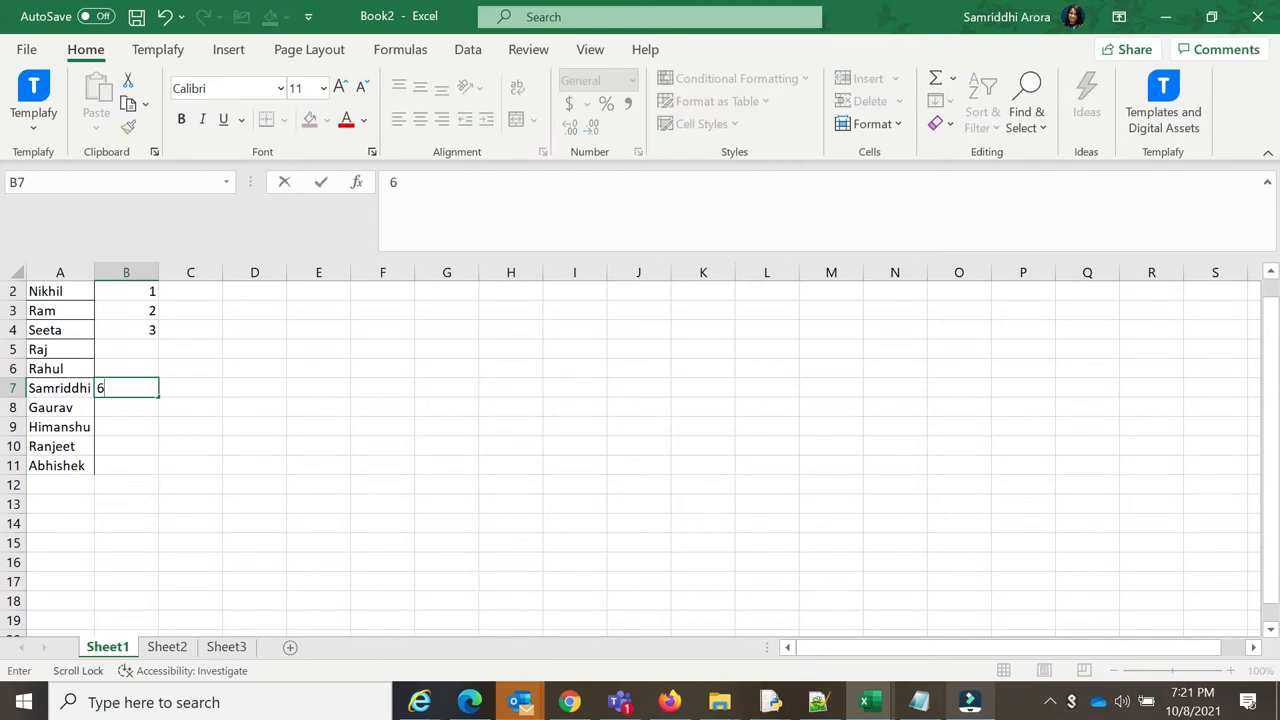
left_click(145, 350)
type("4")
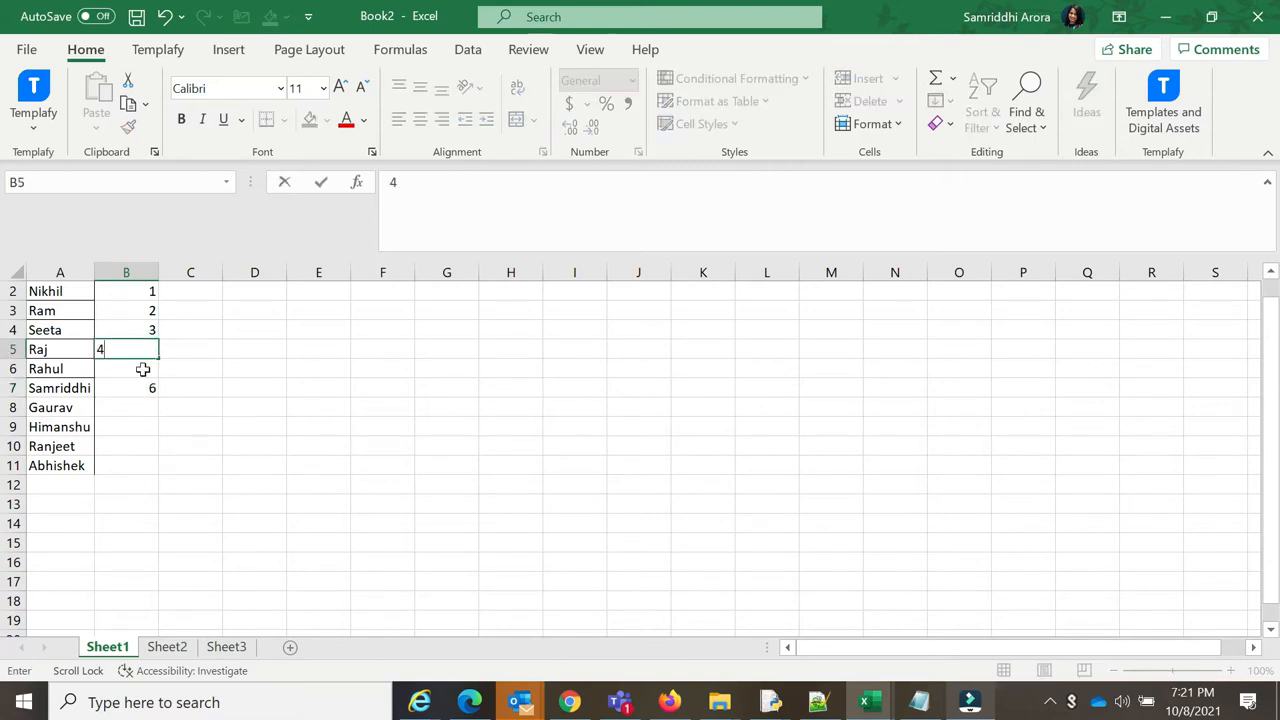
left_click(118, 368)
type("7")
left_click(137, 412)
type("5")
Complete the roll number list with 9, 8 and 10 in cells B9 to B11
left_click(148, 428)
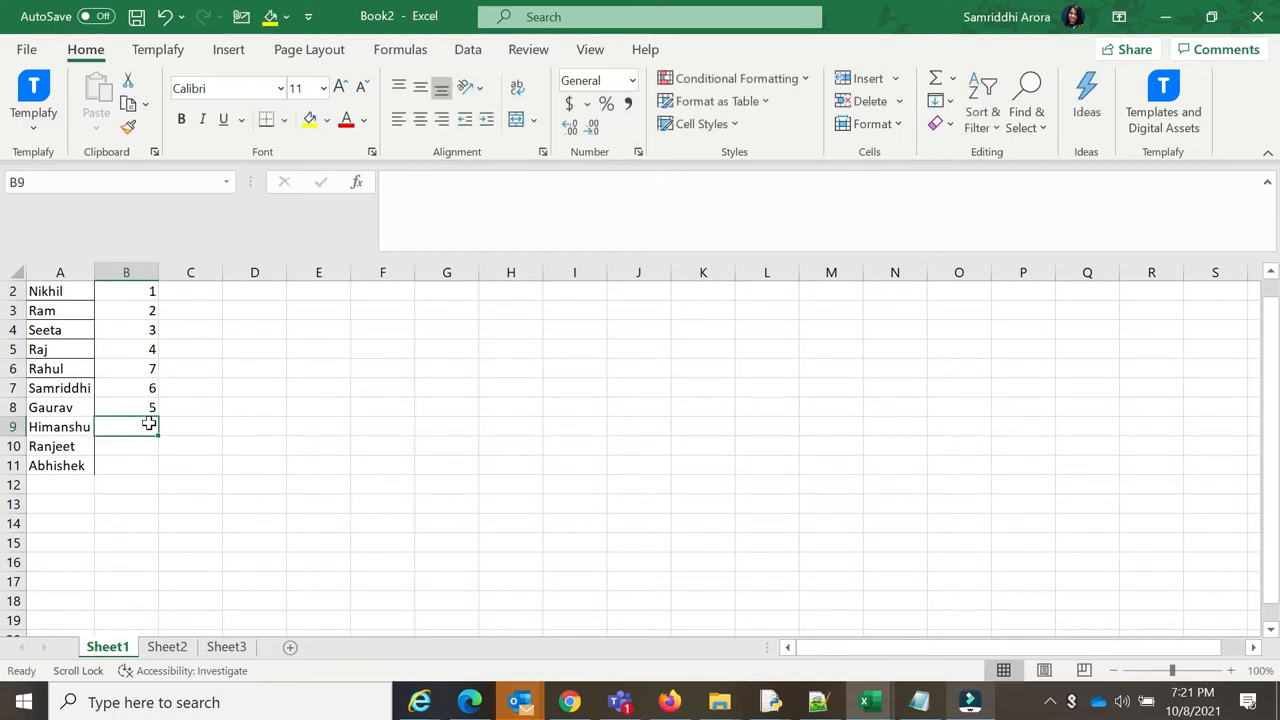
type("8")
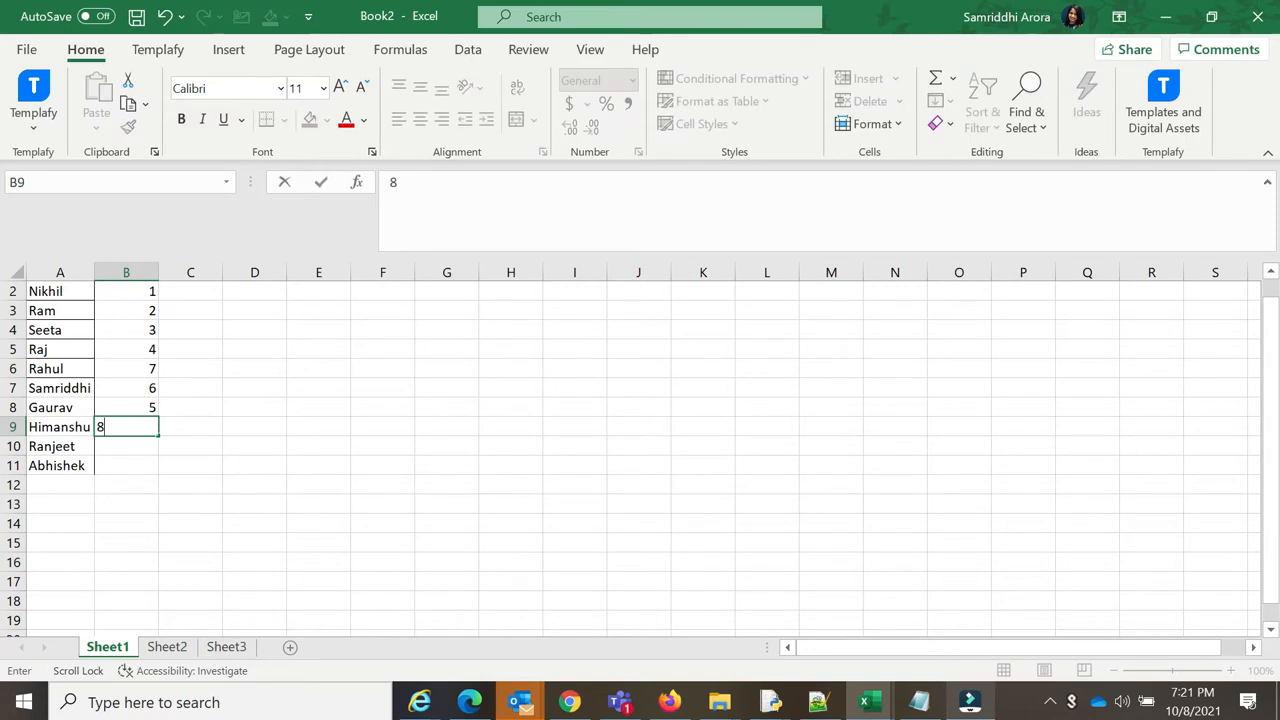
left_click(143, 446)
type("8")
left_click(146, 468)
type("1")
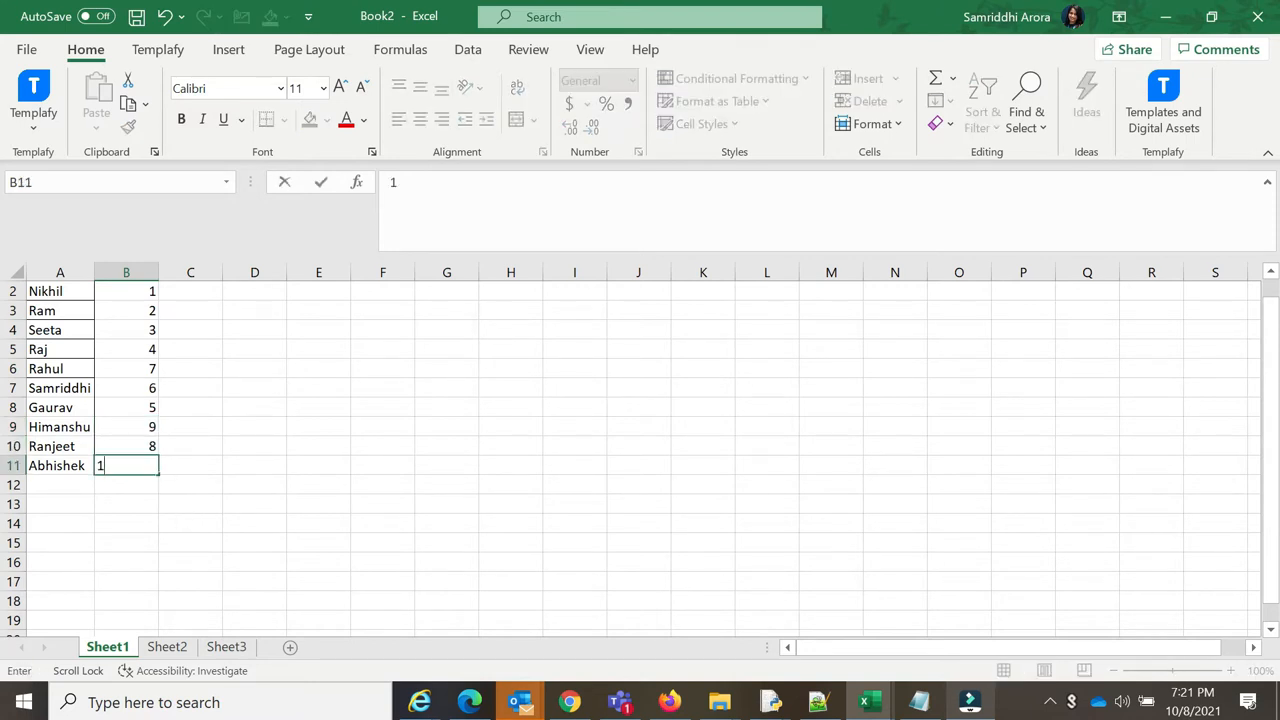
type("0")
left_click(206, 480)
Compare the Student and Roll NO columns in Book2 with the Roll No column in Book1
scroll(171, 328, "up", 1)
left_click_drag(60, 272, 124, 276)
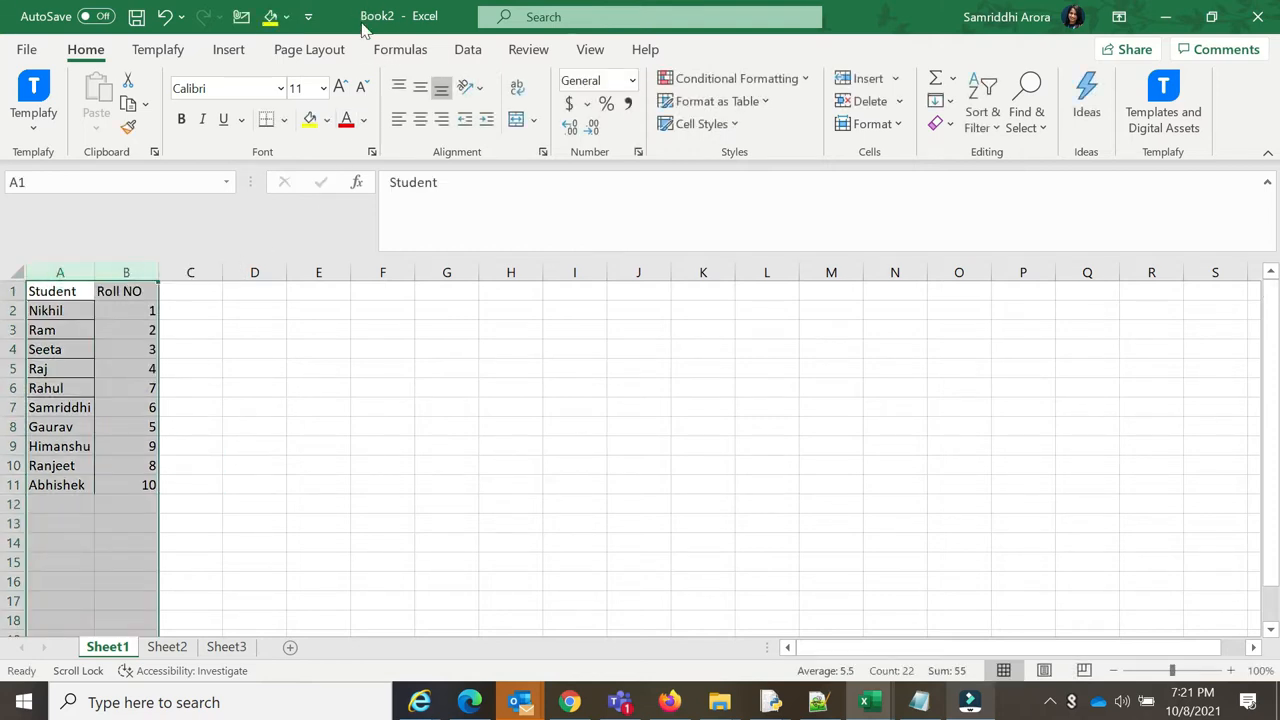
mouse_move(866, 702)
left_click(871, 637)
left_click(376, 506)
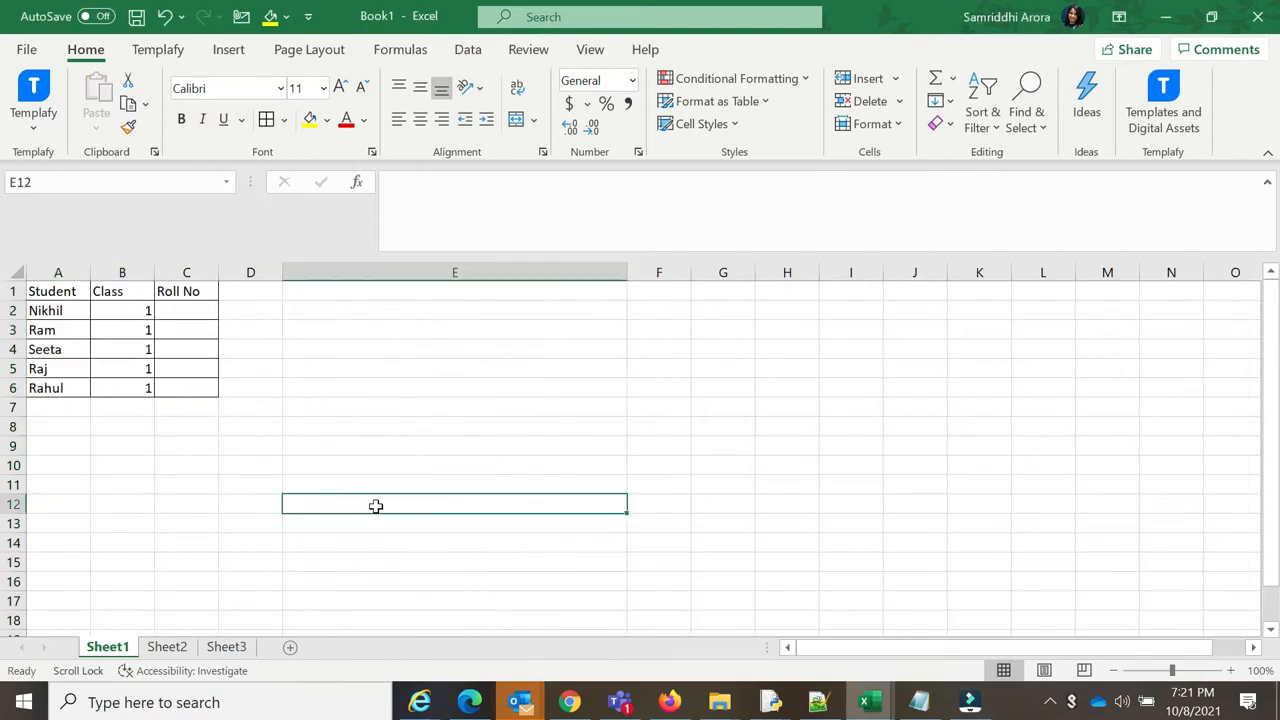
left_click(177, 263)
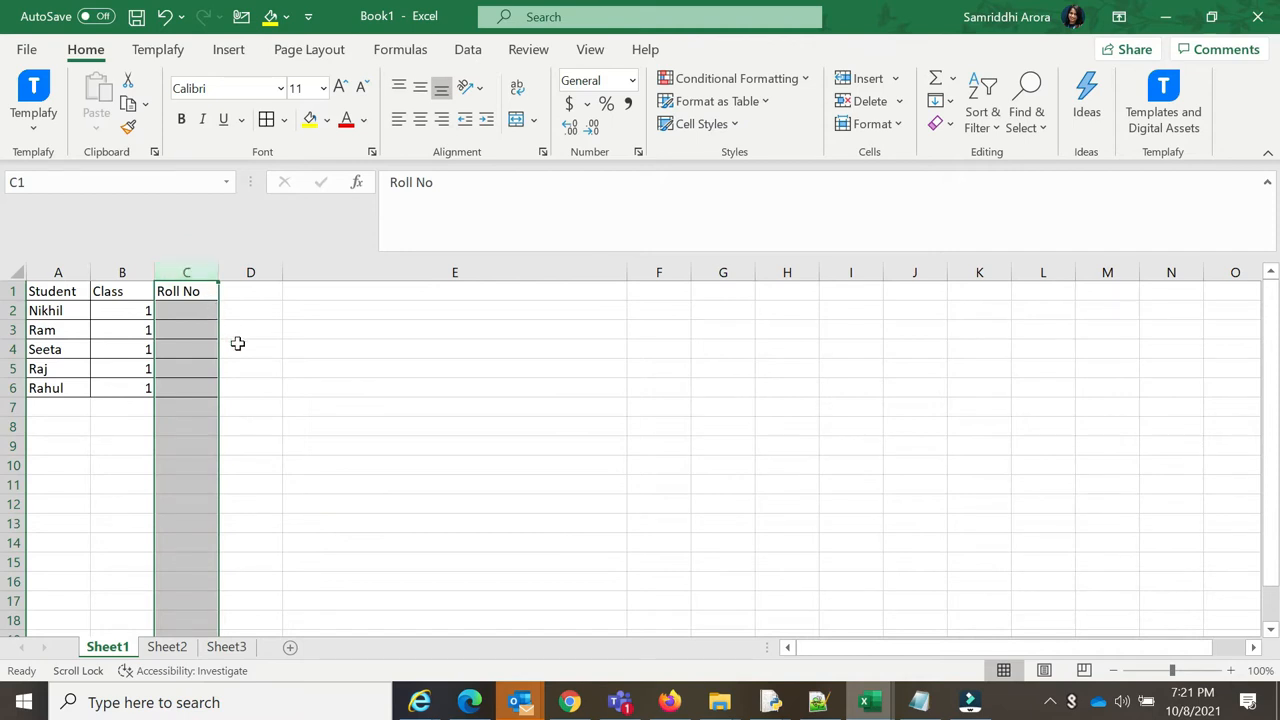
left_click(864, 699)
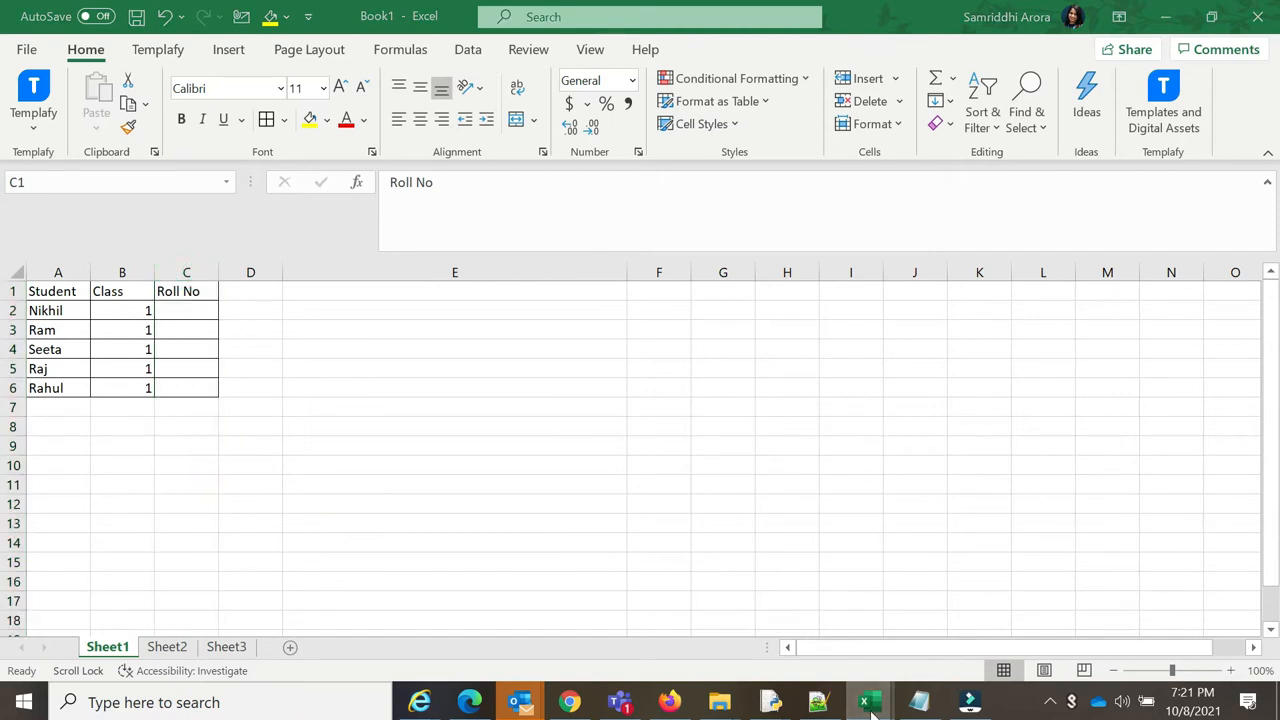
left_click(1077, 623)
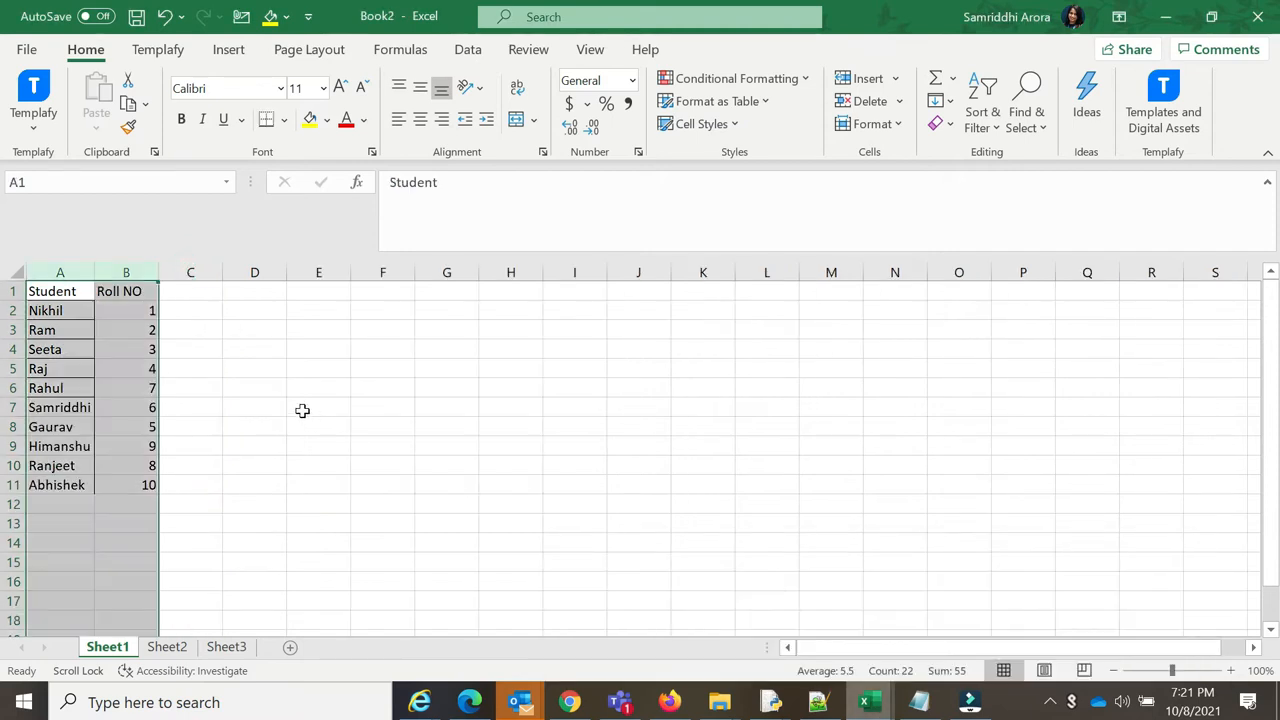
left_click(72, 262)
left_click(138, 271)
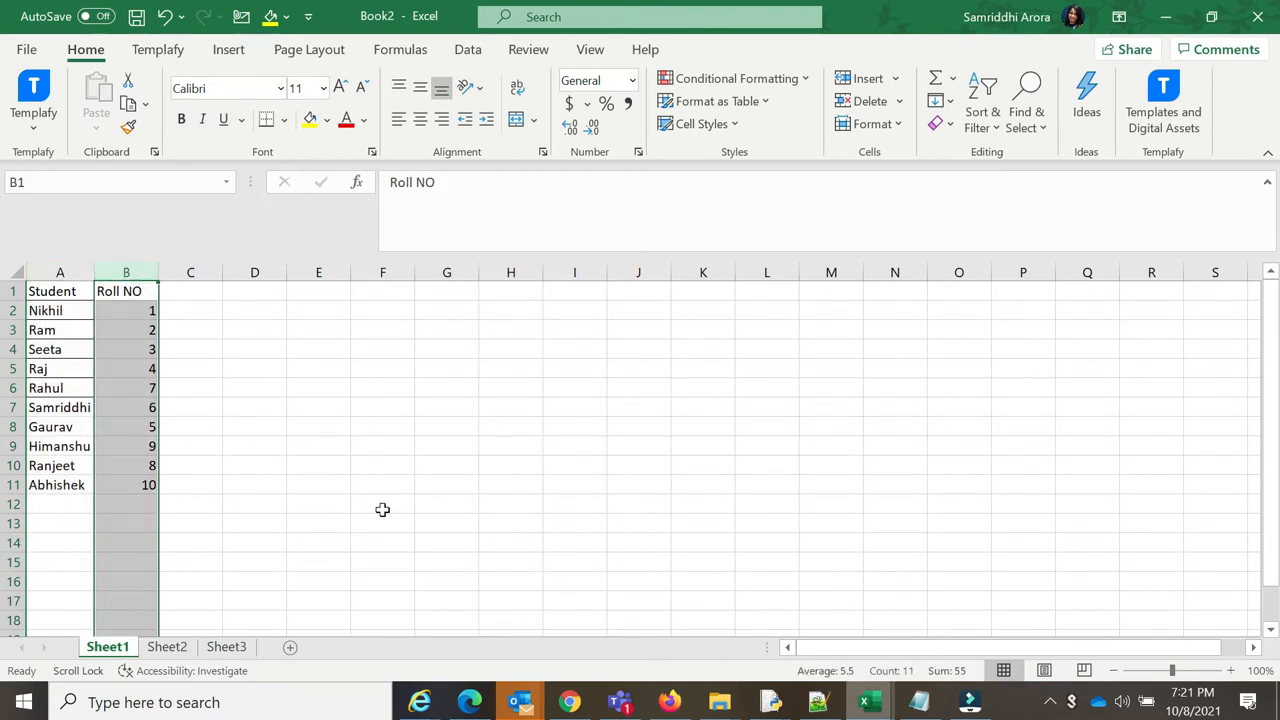
left_click(864, 699)
left_click(866, 630)
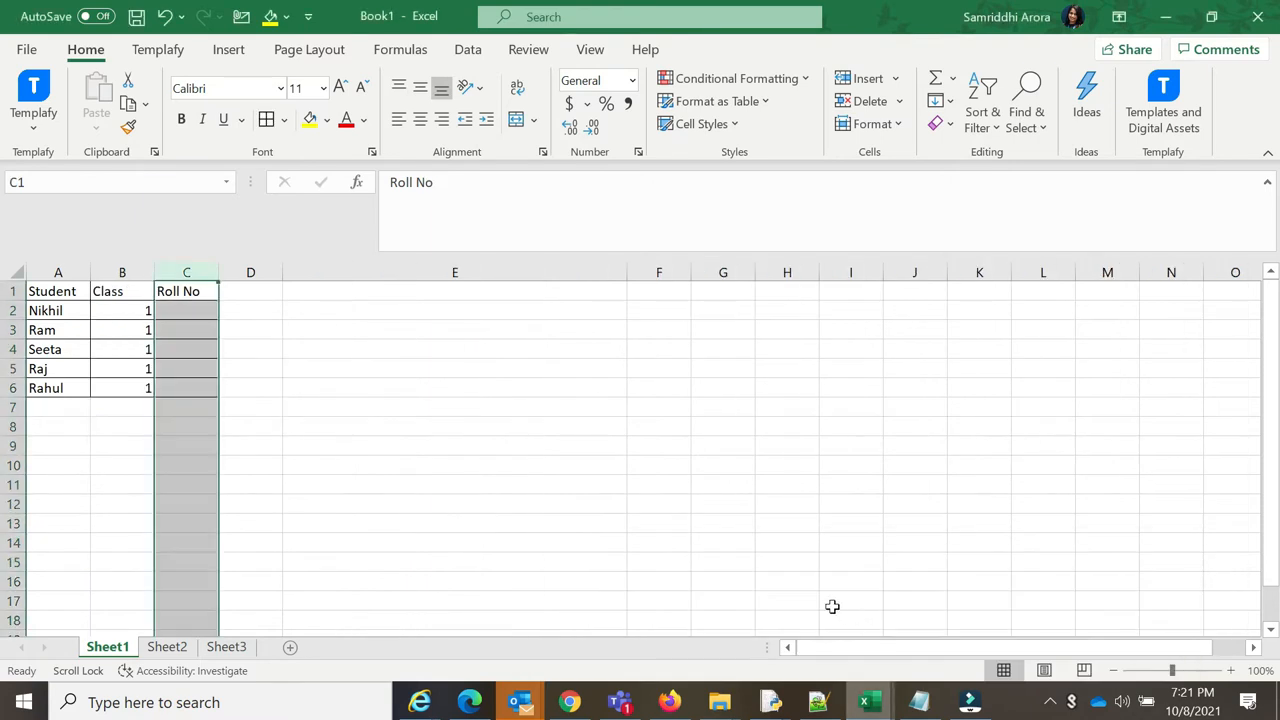
left_click(631, 581)
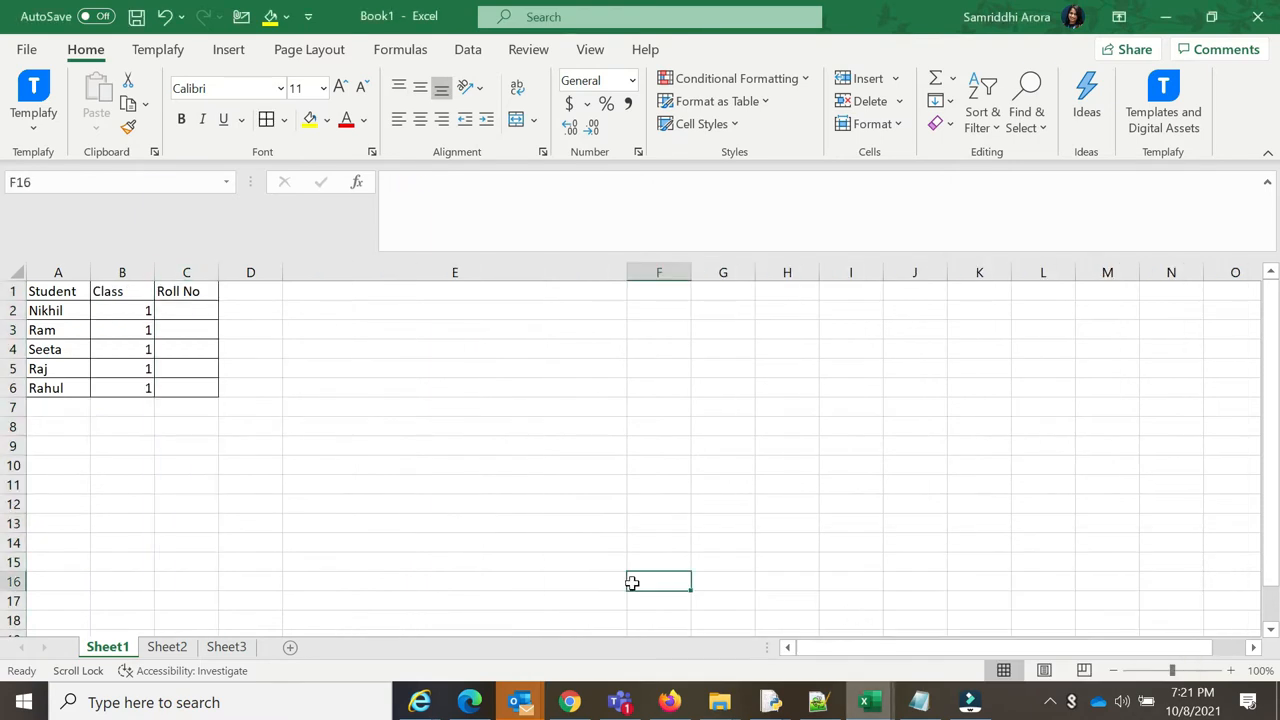
Look up the first student's roll number in Book2 and enter 1 in C2 of Book1
left_click(60, 311)
mouse_move(855, 715)
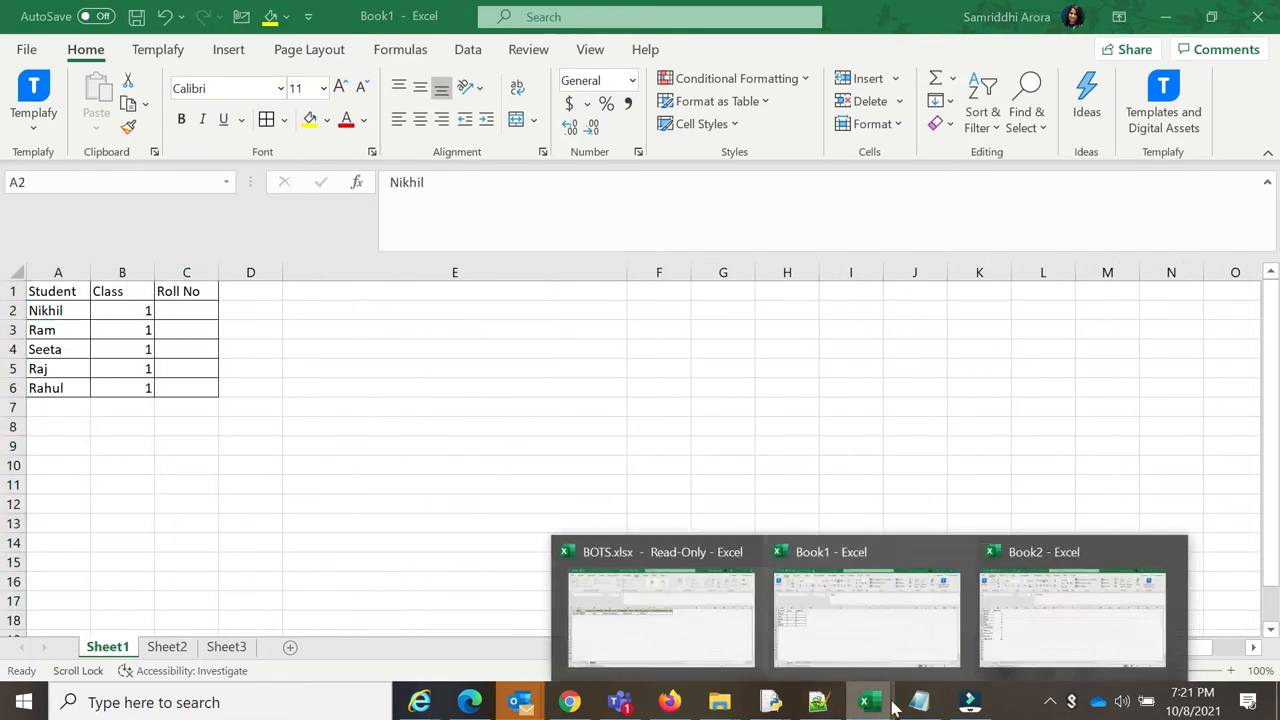
left_click(1034, 651)
left_click(35, 311)
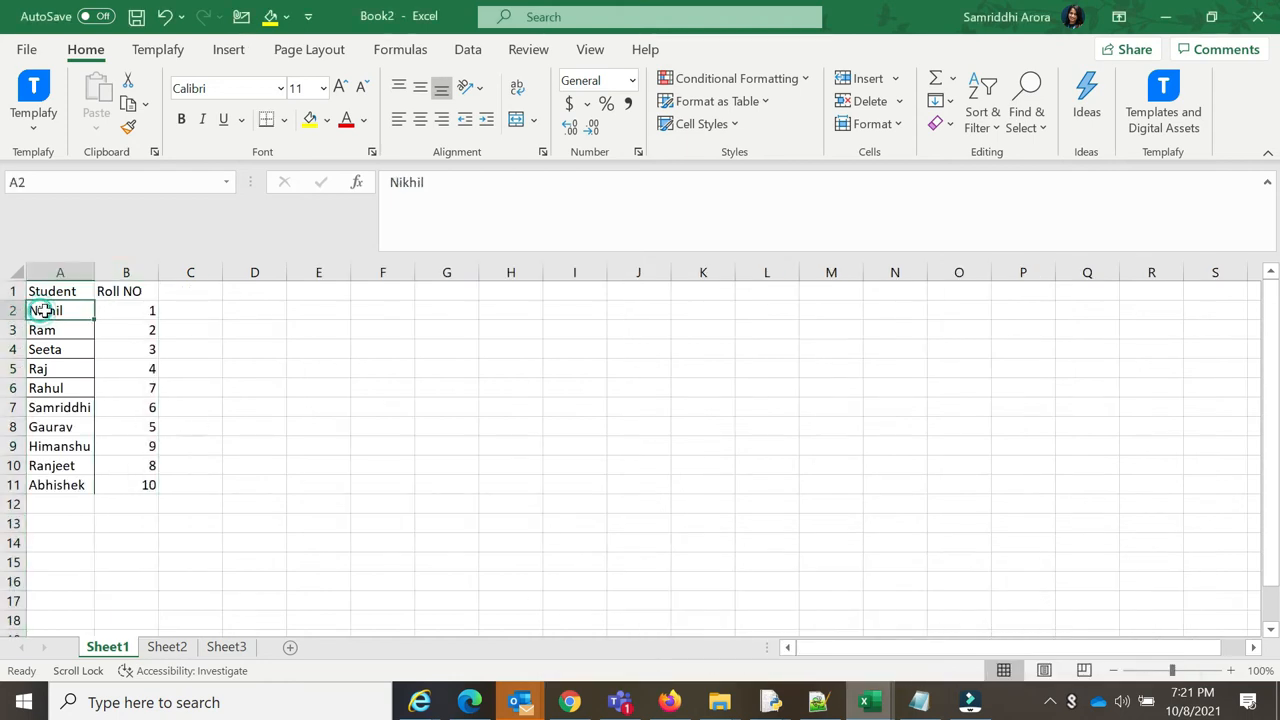
left_click(134, 310)
key("alt+Tab")
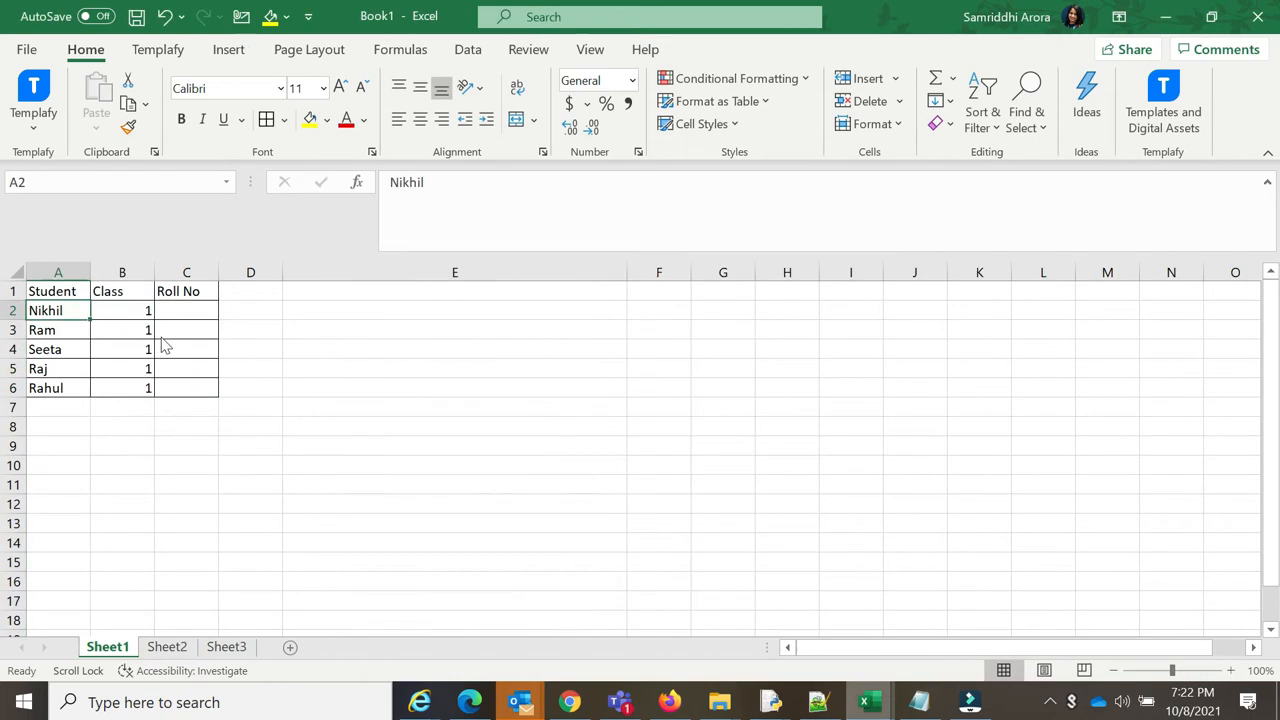
left_click(183, 311)
type("1")
left_click(334, 396)
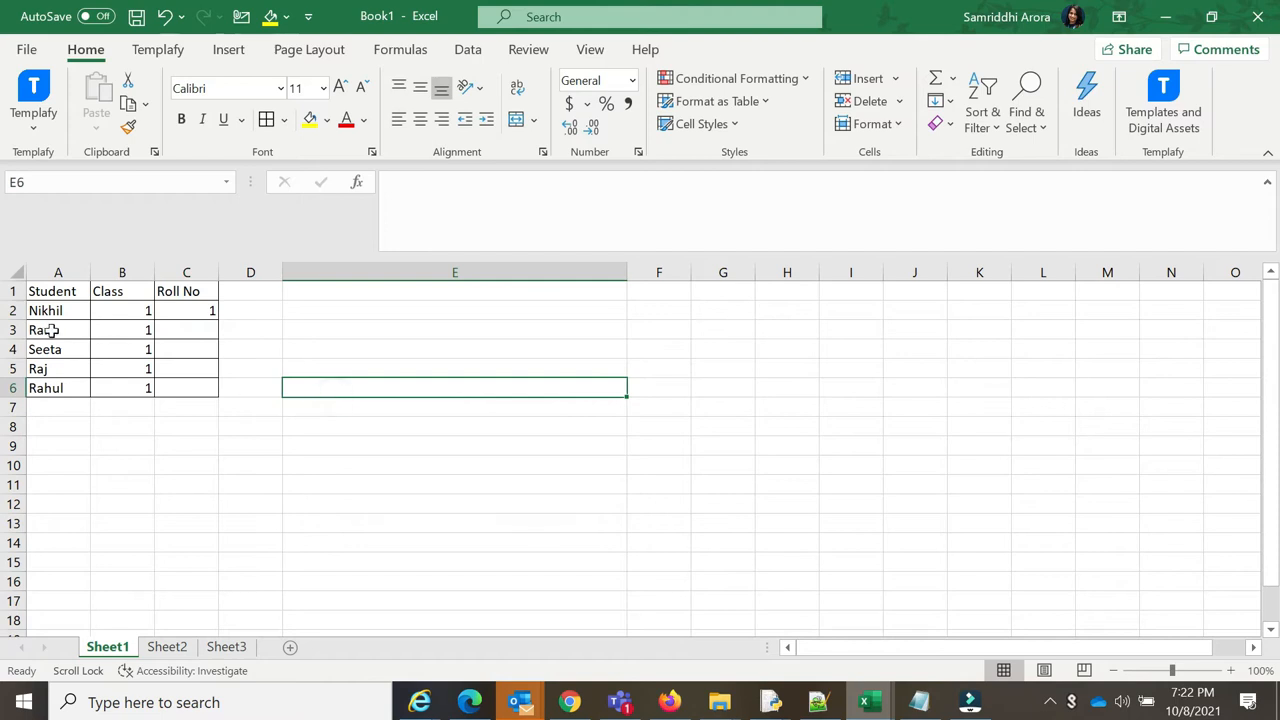
Look up the second student's roll number in Book2 and enter 2 in C3 of Book1
left_click(49, 330)
key("alt+Tab")
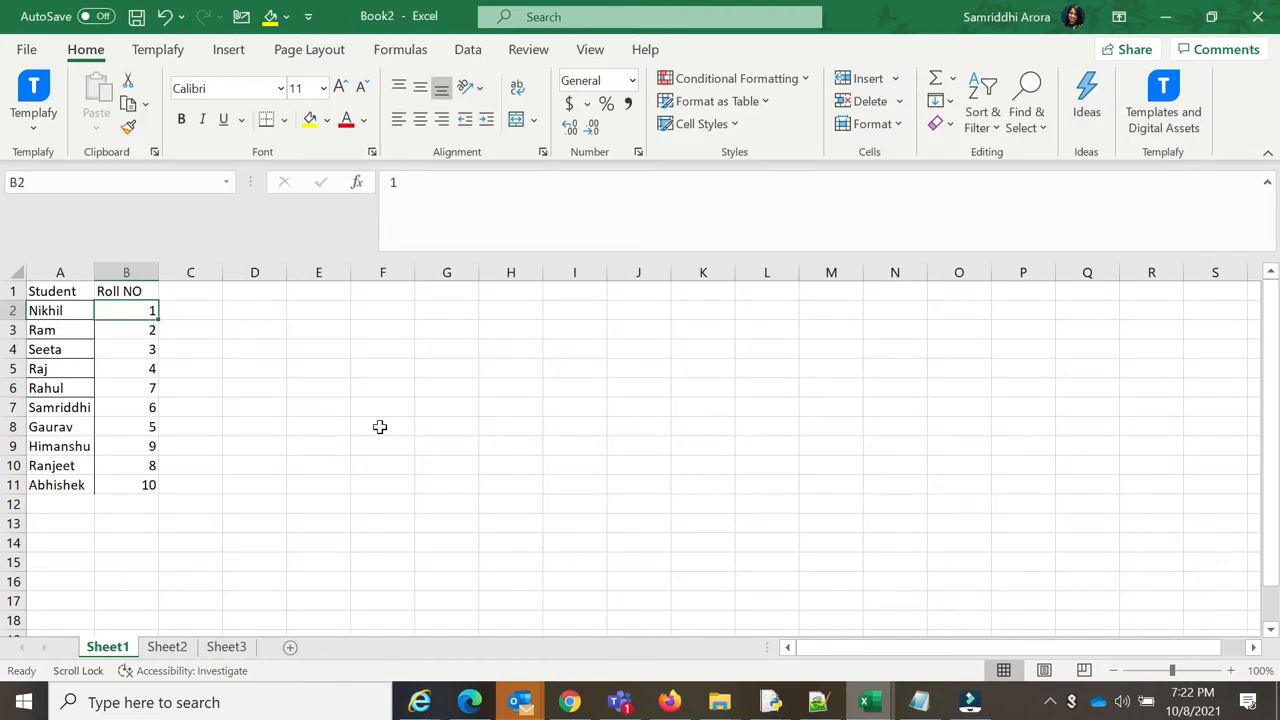
key("alt+Tab")
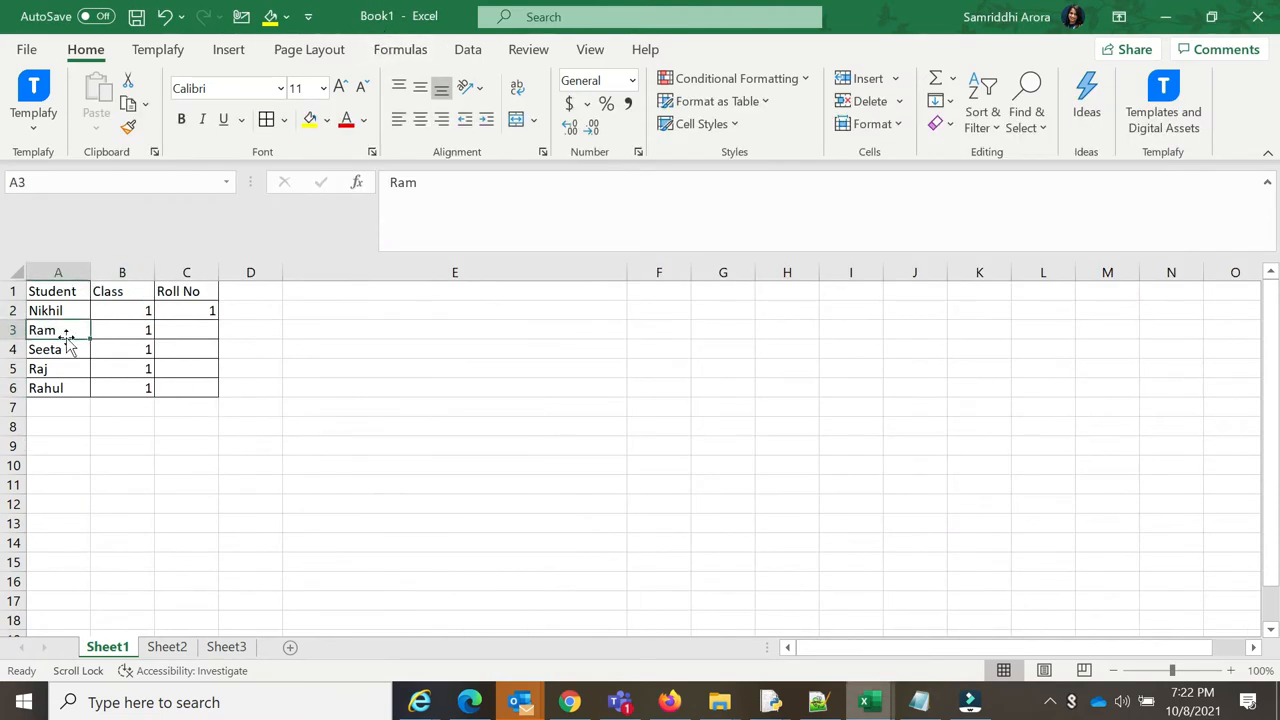
mouse_move(866, 702)
left_click(1080, 612)
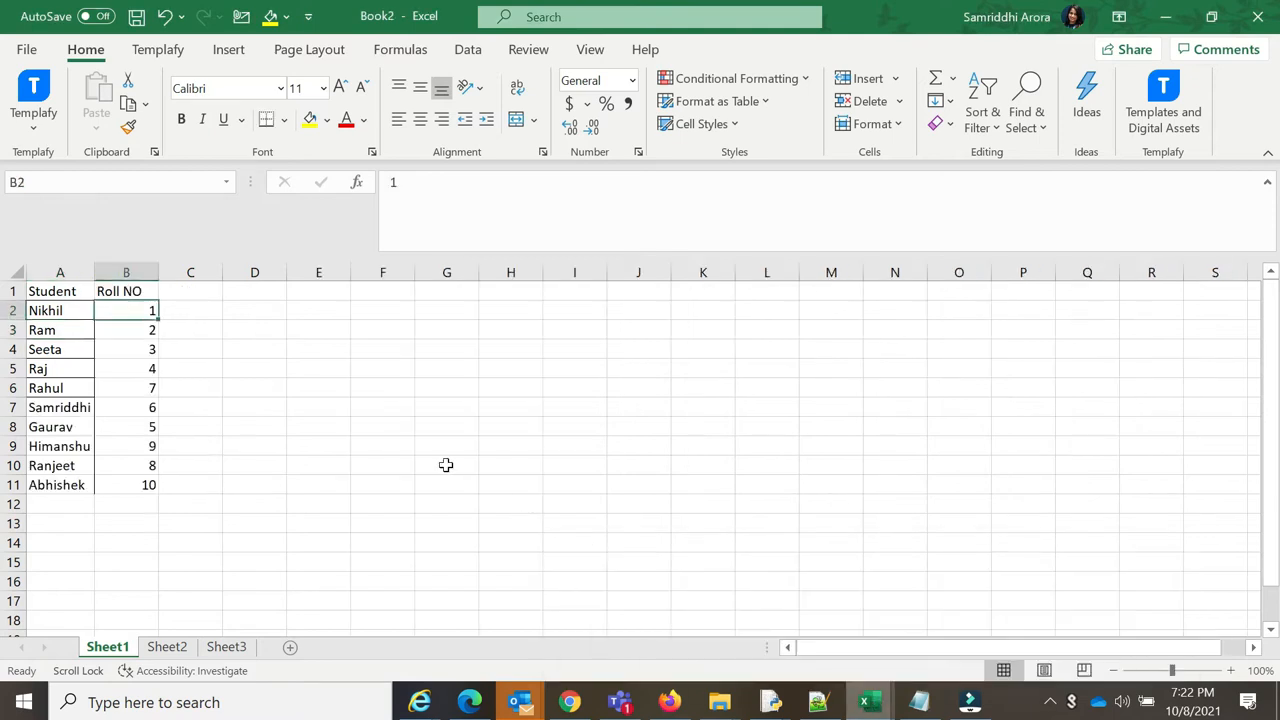
left_click(79, 335)
left_click(126, 326)
key("alt+Tab")
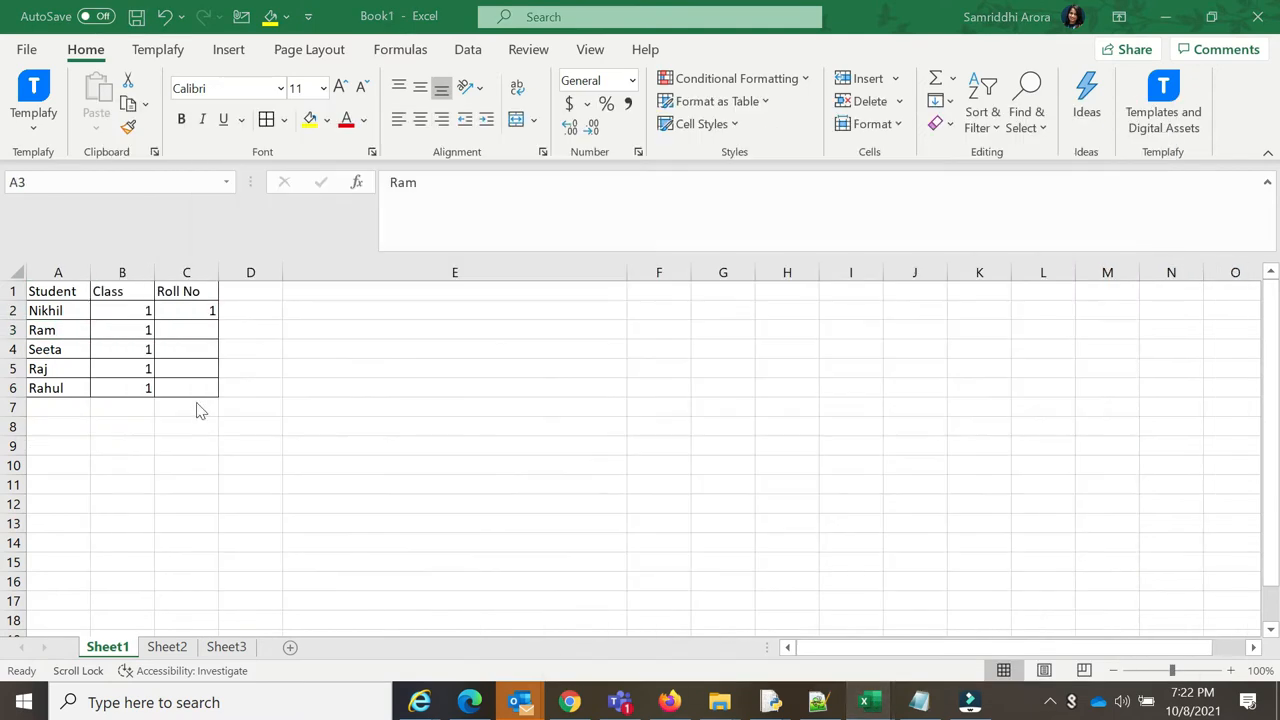
left_click(187, 326)
type("2")
left_click(272, 424)
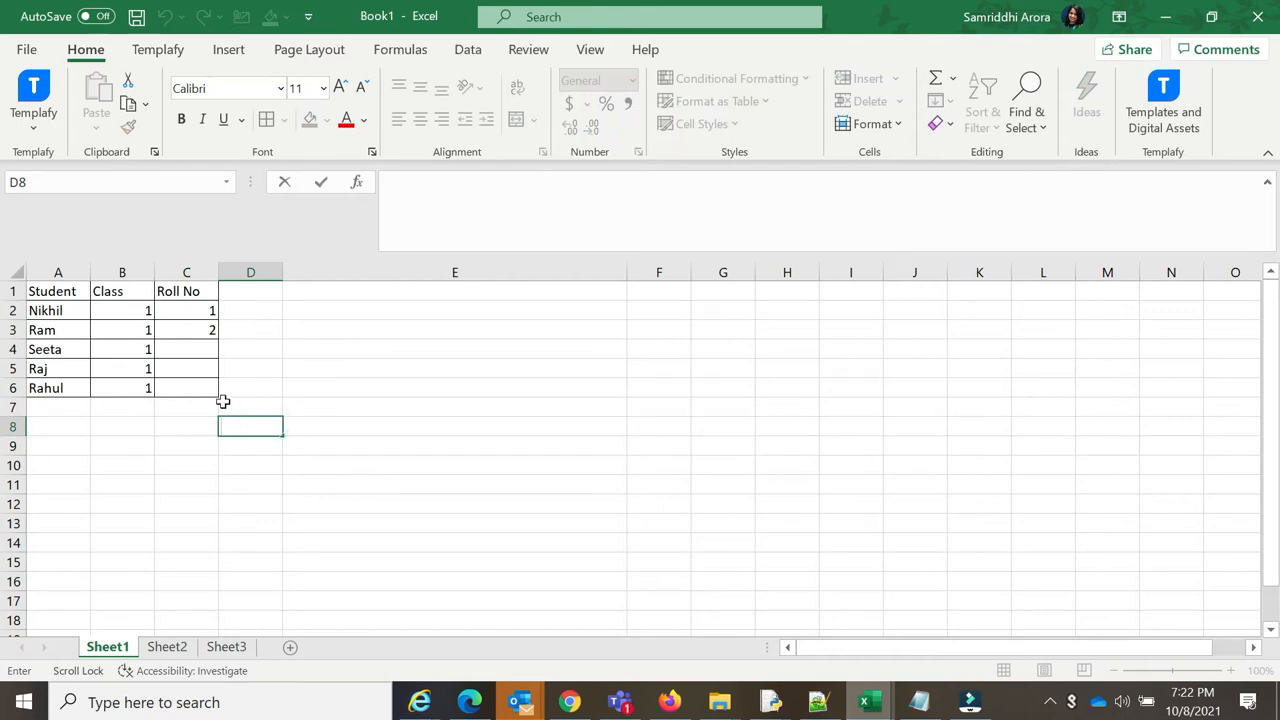
Clear the manually entered roll numbers from cells C2 and C3 of Book1
left_click_drag(49, 316, 60, 388)
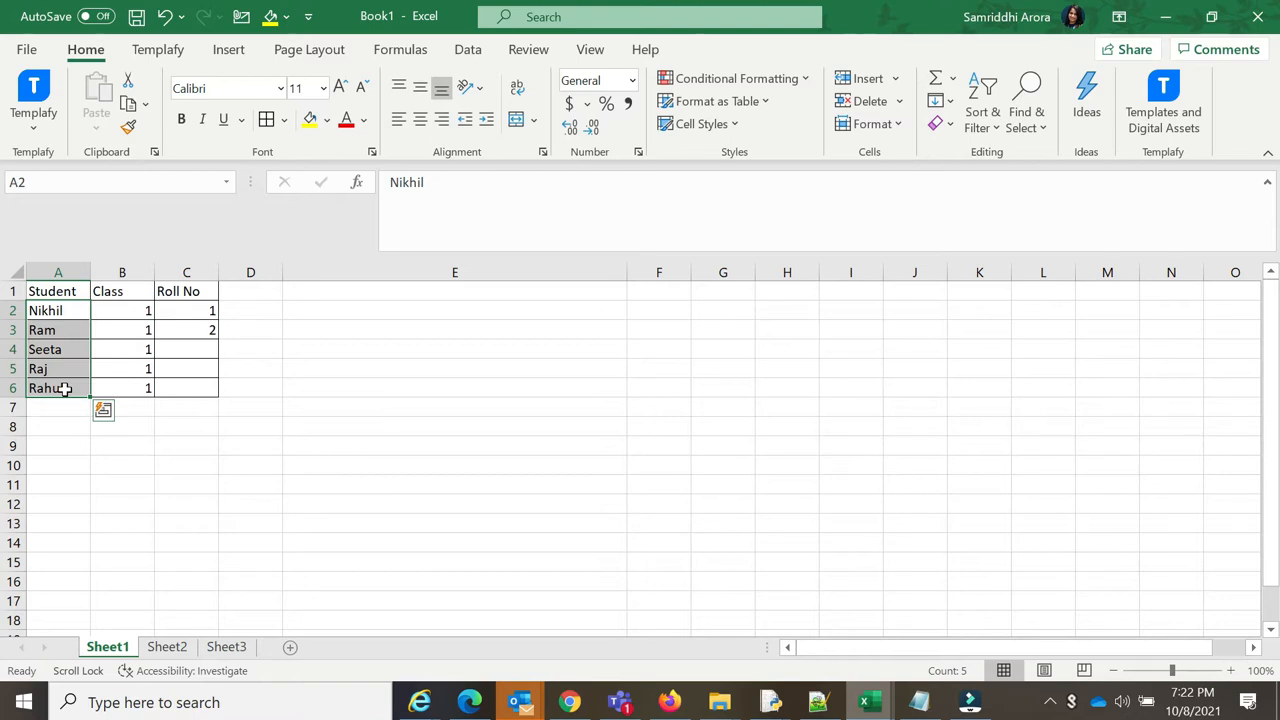
left_click(186, 313)
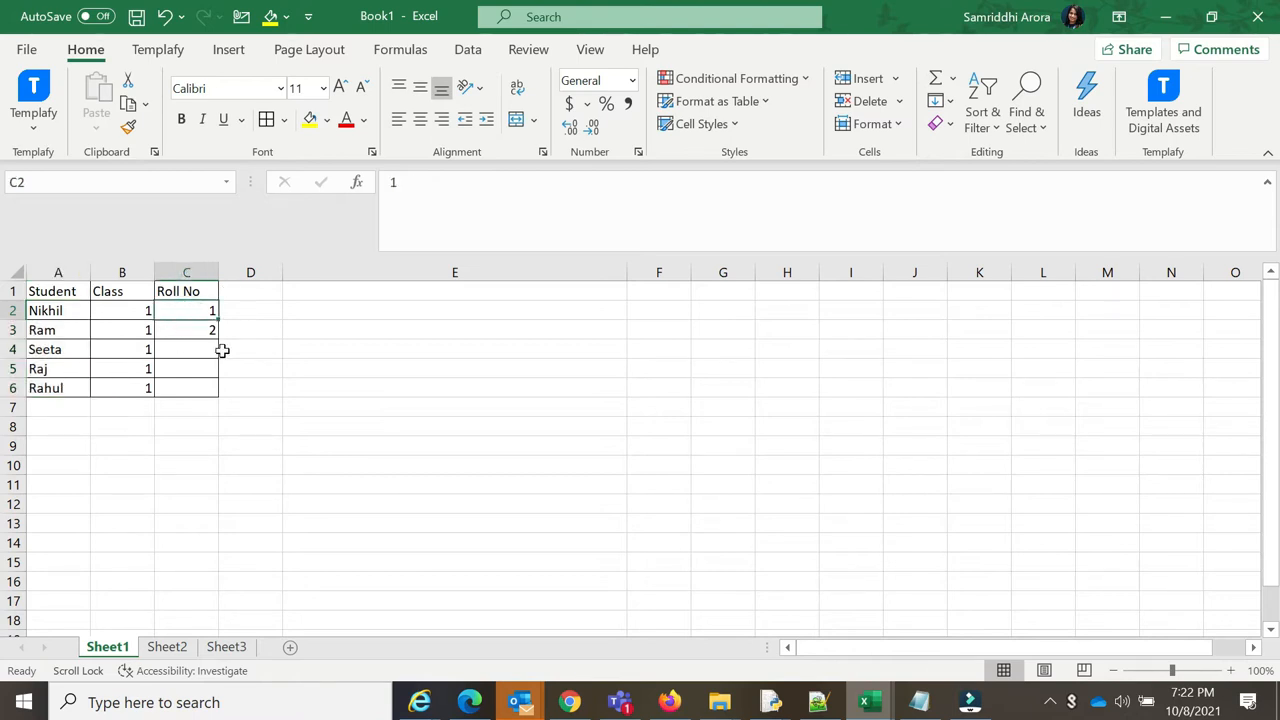
key("BackSpace")
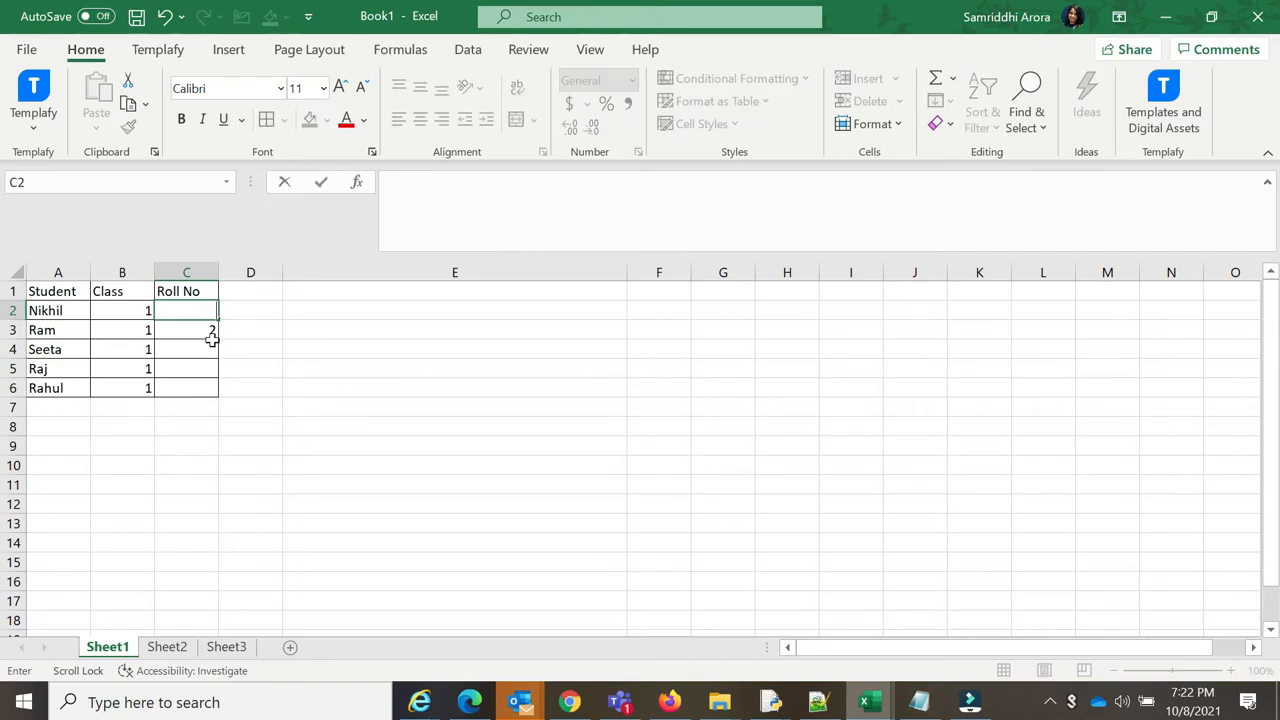
left_click(206, 331)
key("BackSpace")
left_click(183, 307)
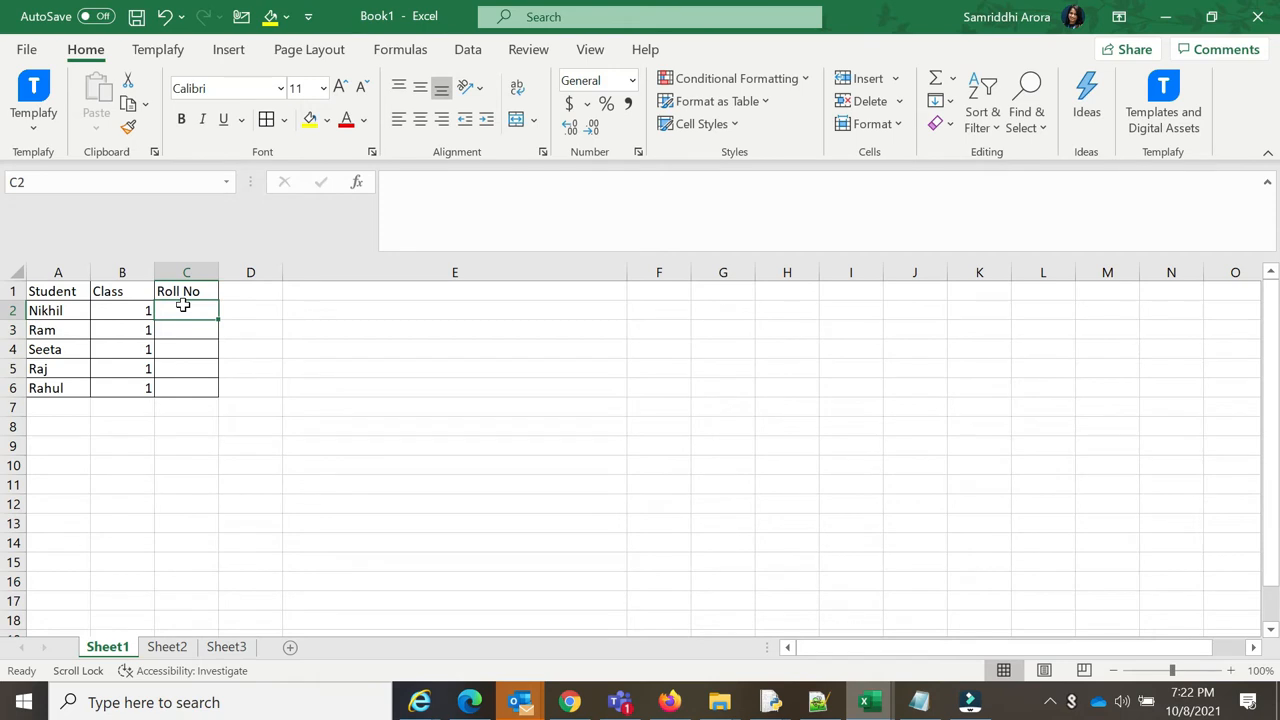
type("=")
key("BackSpace")
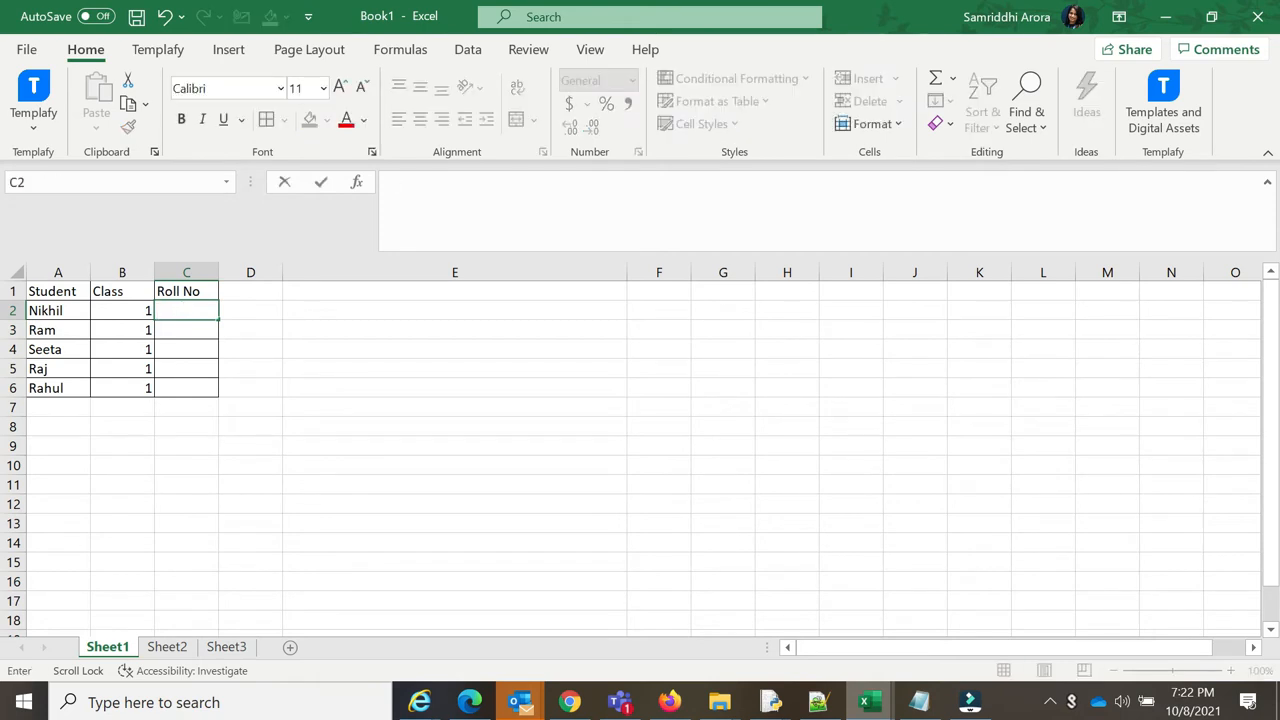
Insert a VLOOKUP function in cell D3 of Book1 and move its Function Arguments dialog clear of the student table
left_click(265, 329)
left_click(395, 50)
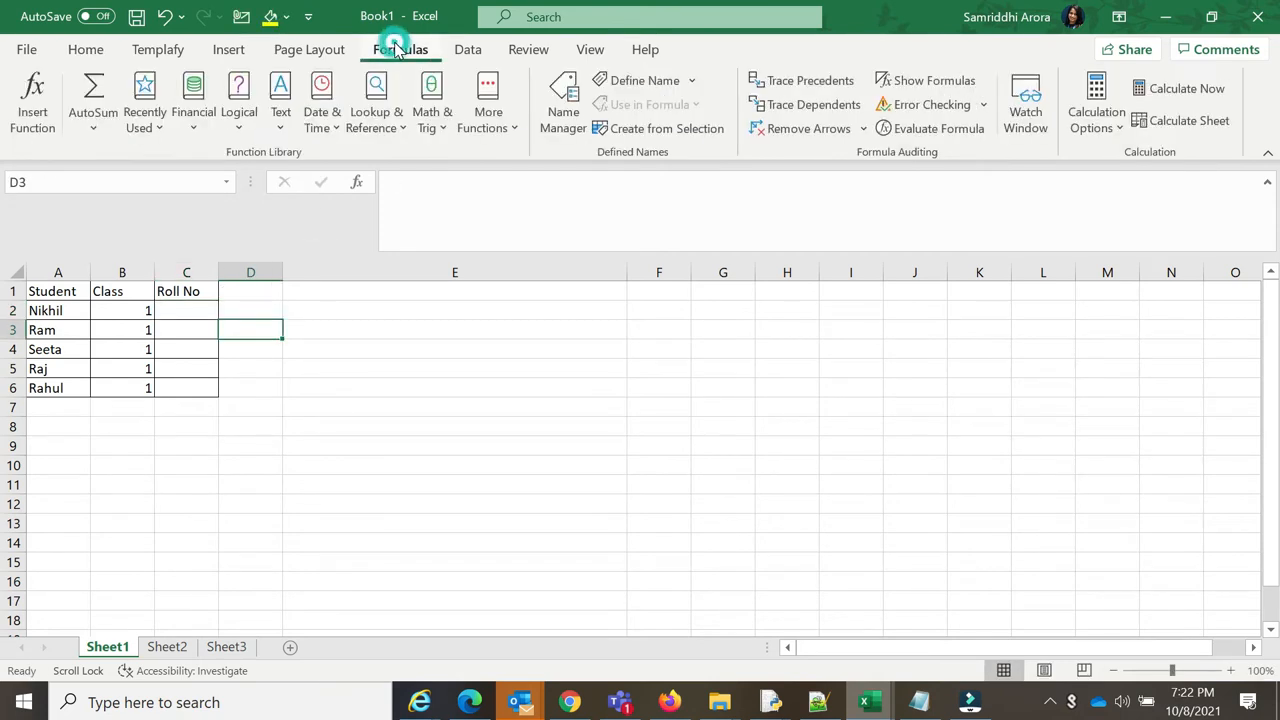
left_click(391, 131)
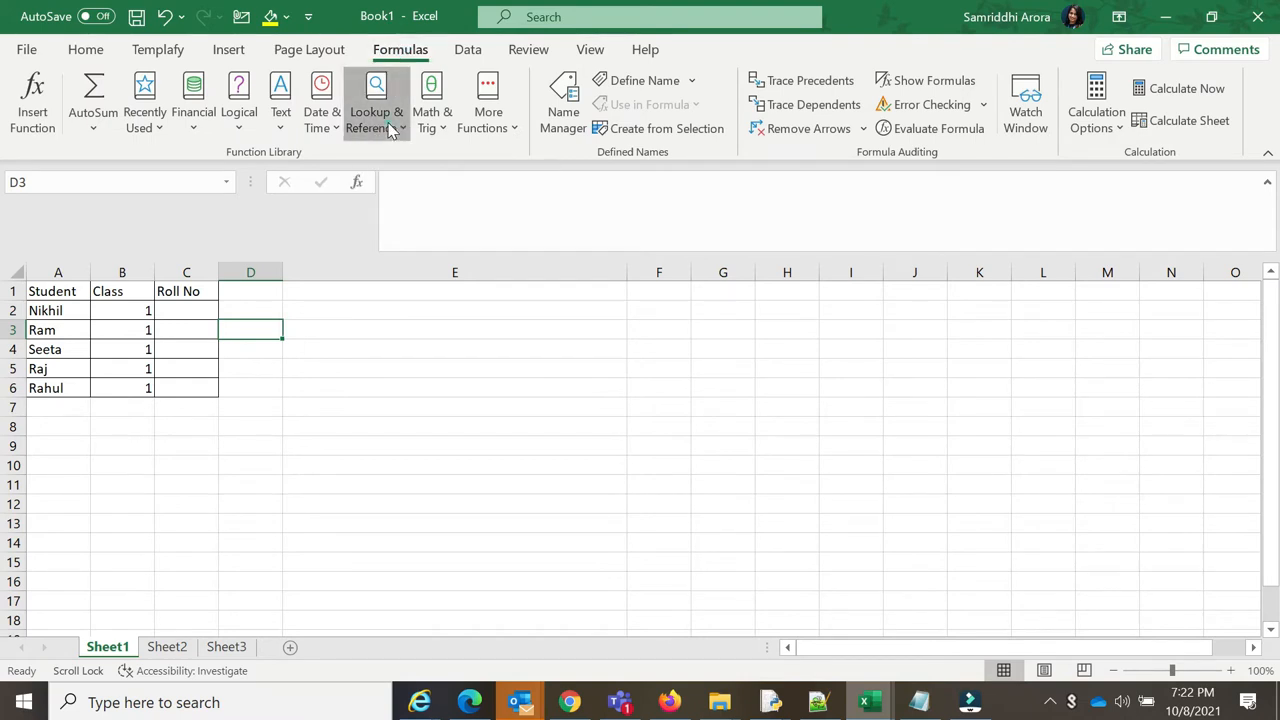
scroll(408, 500, "down", 4)
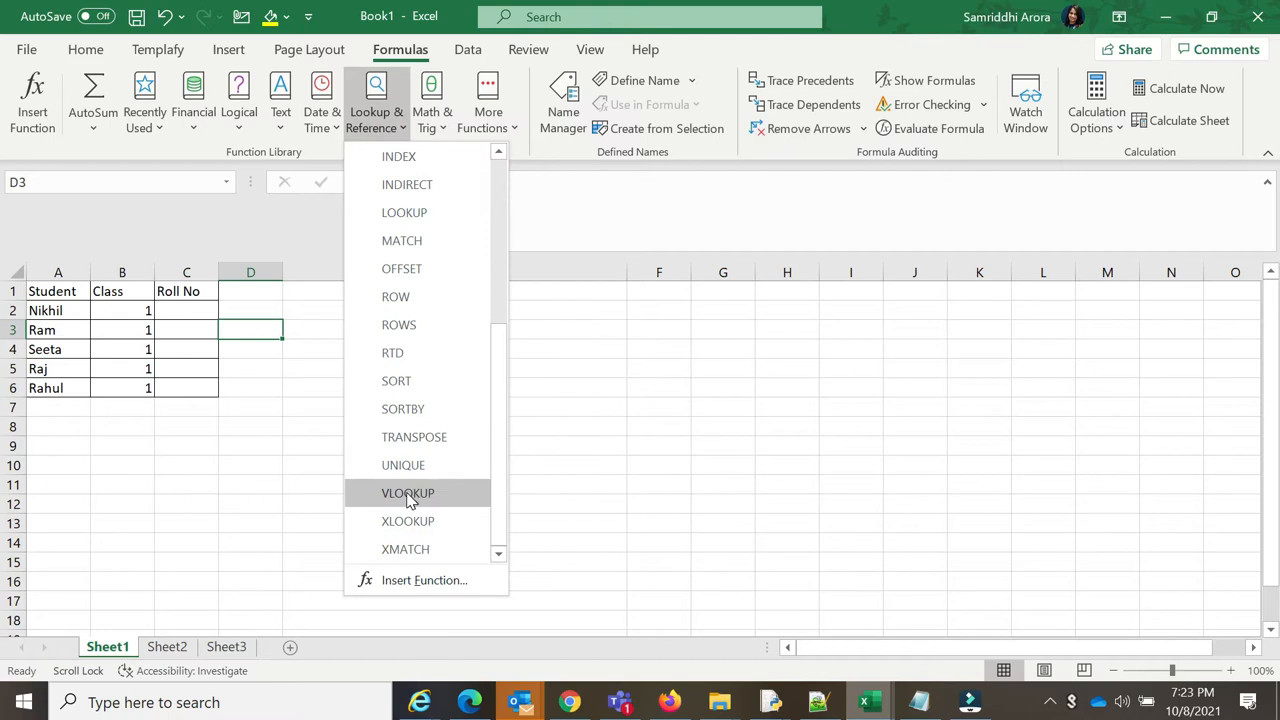
left_click(410, 500)
left_click_drag(780, 300, 280, 350)
left_click_drag(746, 283, 957, 297)
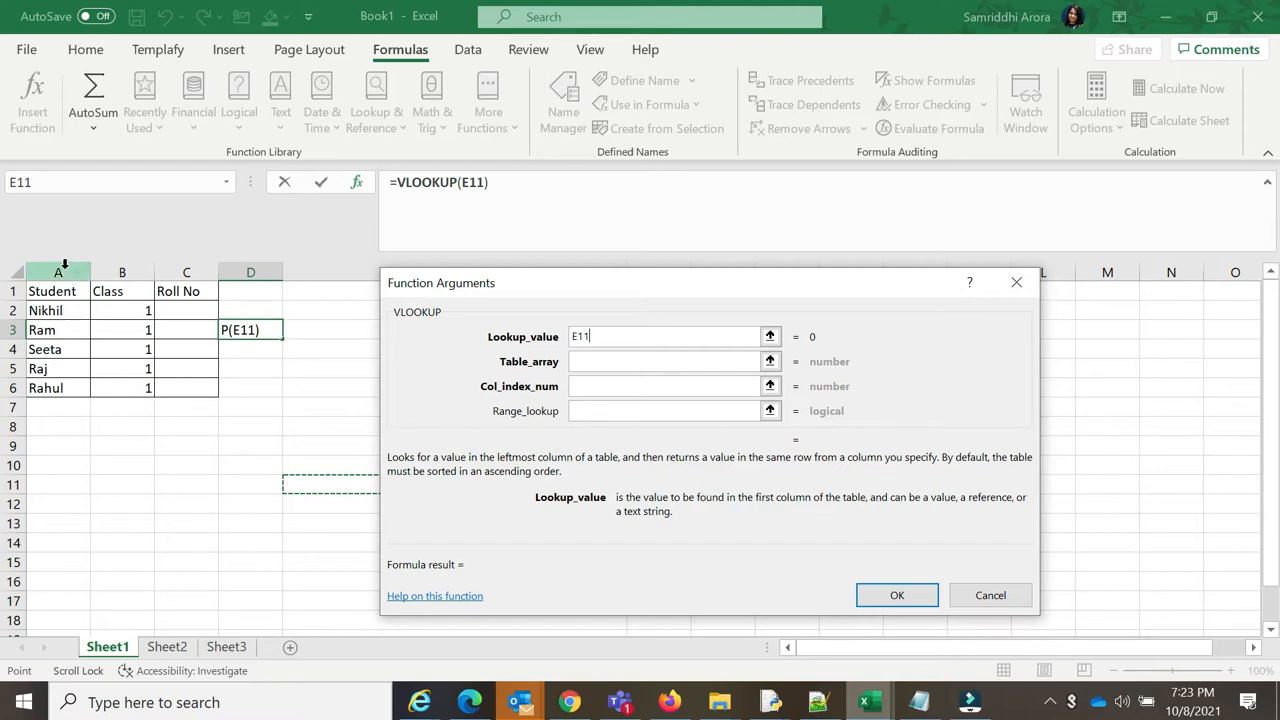
Replace the VLOOKUP's Lookup_value with the whole Student column, A:A
double_click(608, 336)
key("BackSpace")
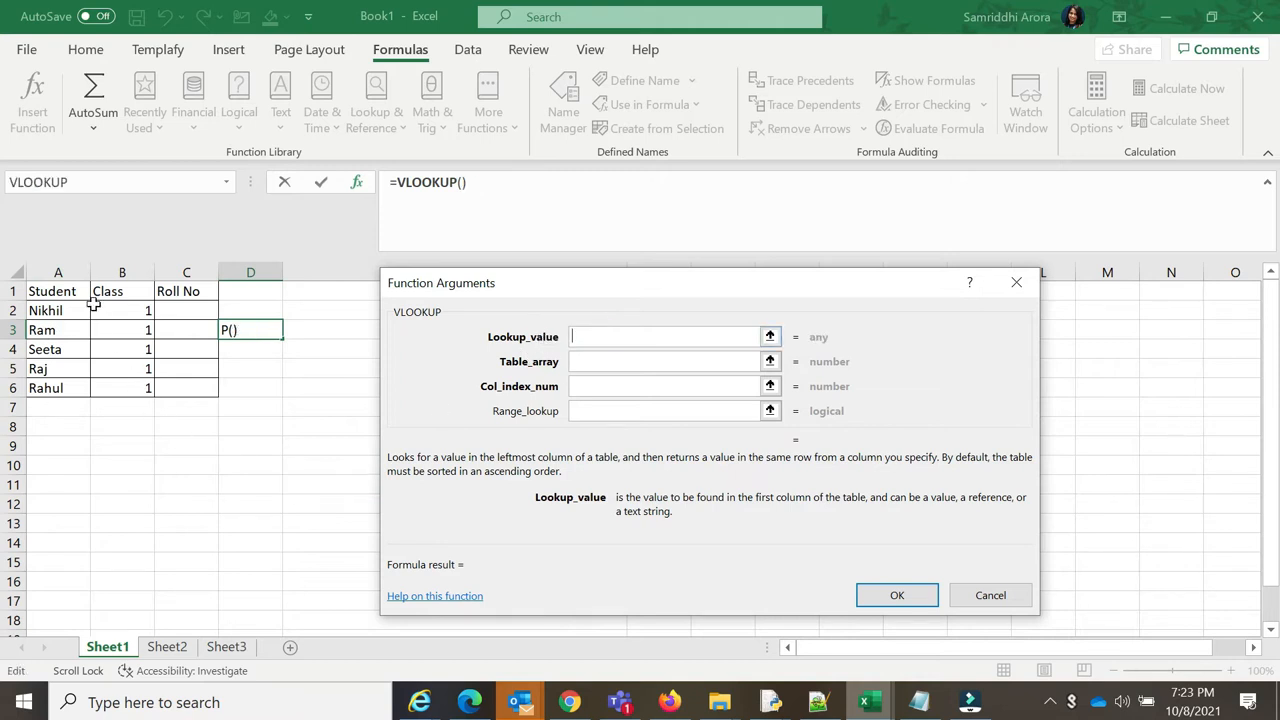
left_click(70, 263)
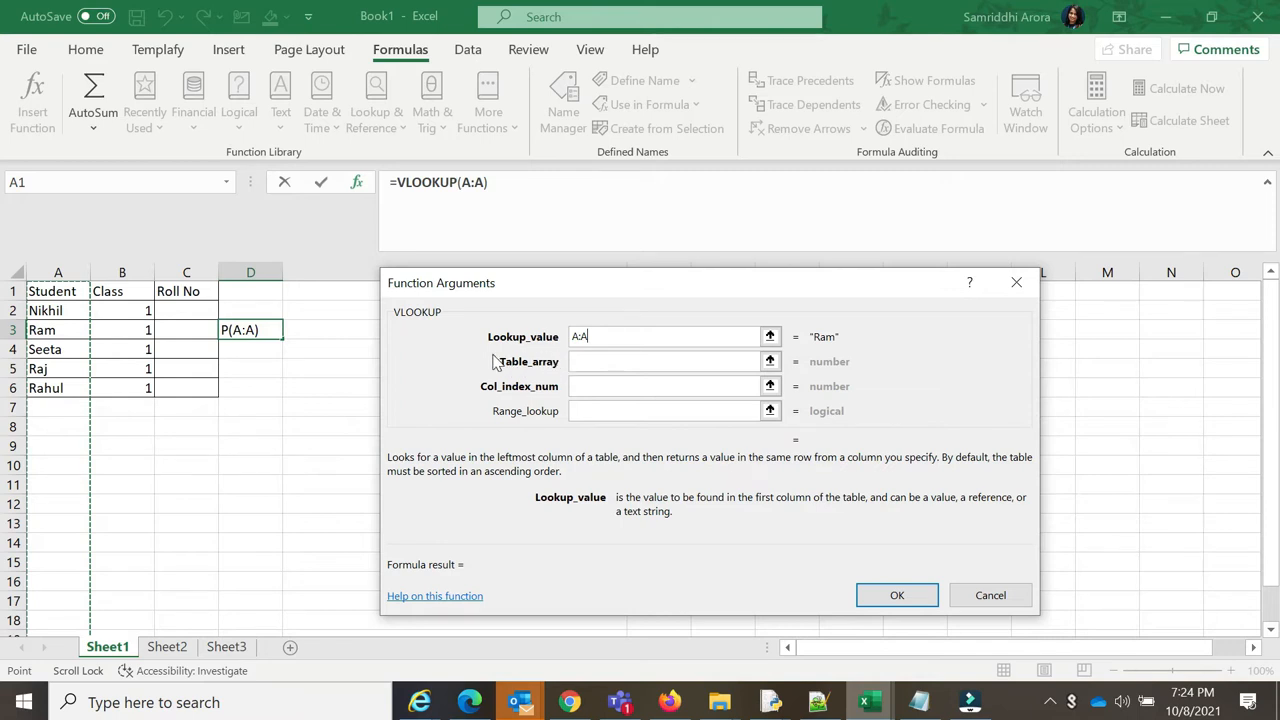
left_click(573, 369)
mouse_move(866, 702)
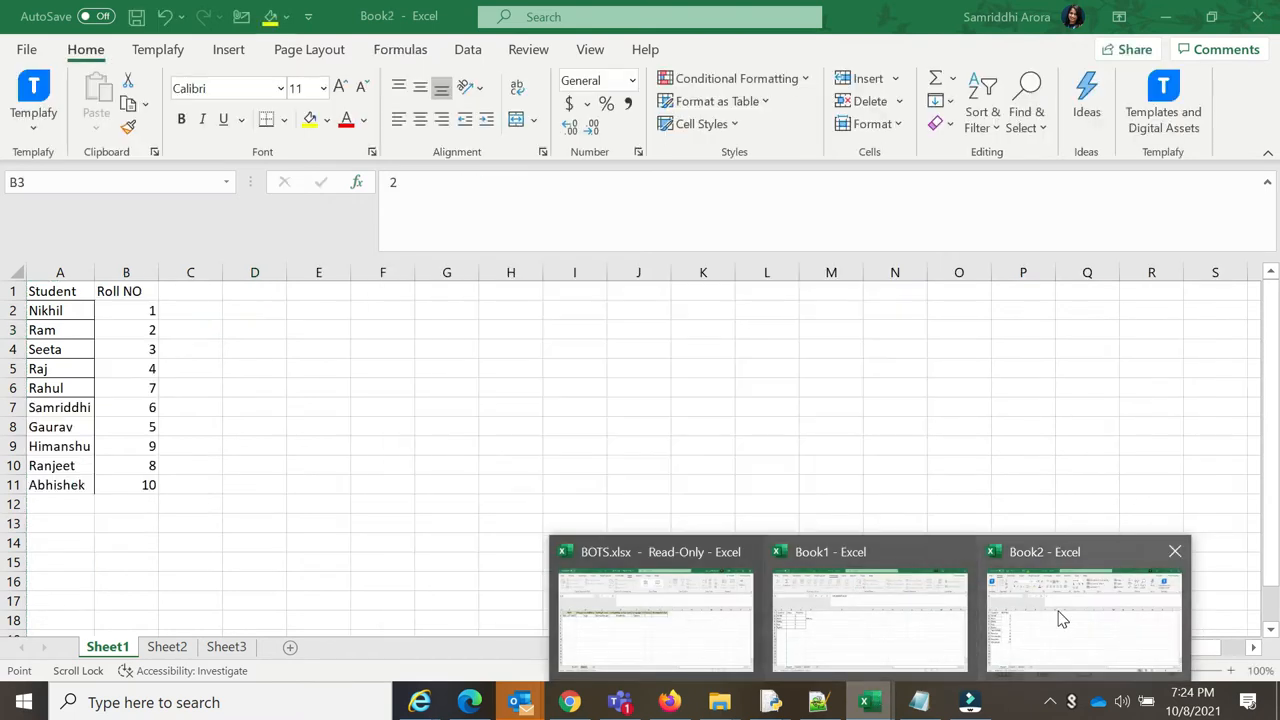
left_click(1062, 618)
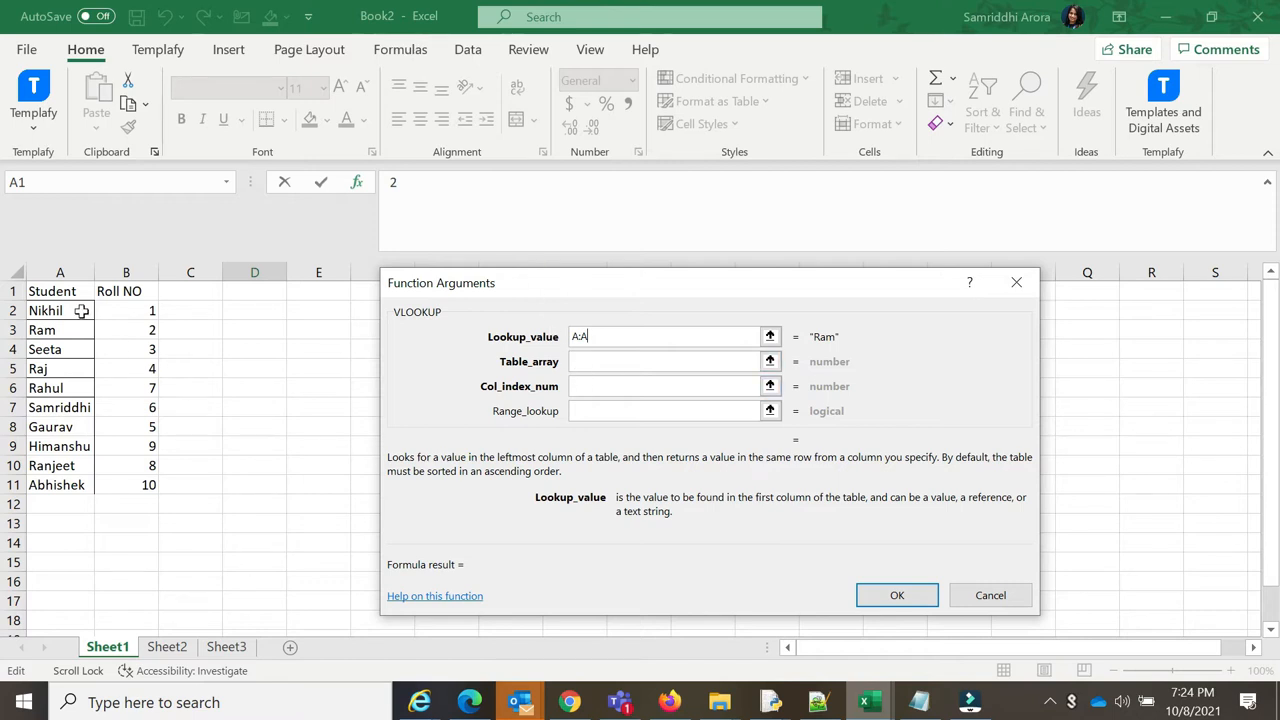
left_click_drag(58, 268, 120, 266)
left_click(115, 262)
left_click_drag(588, 336, 706, 336)
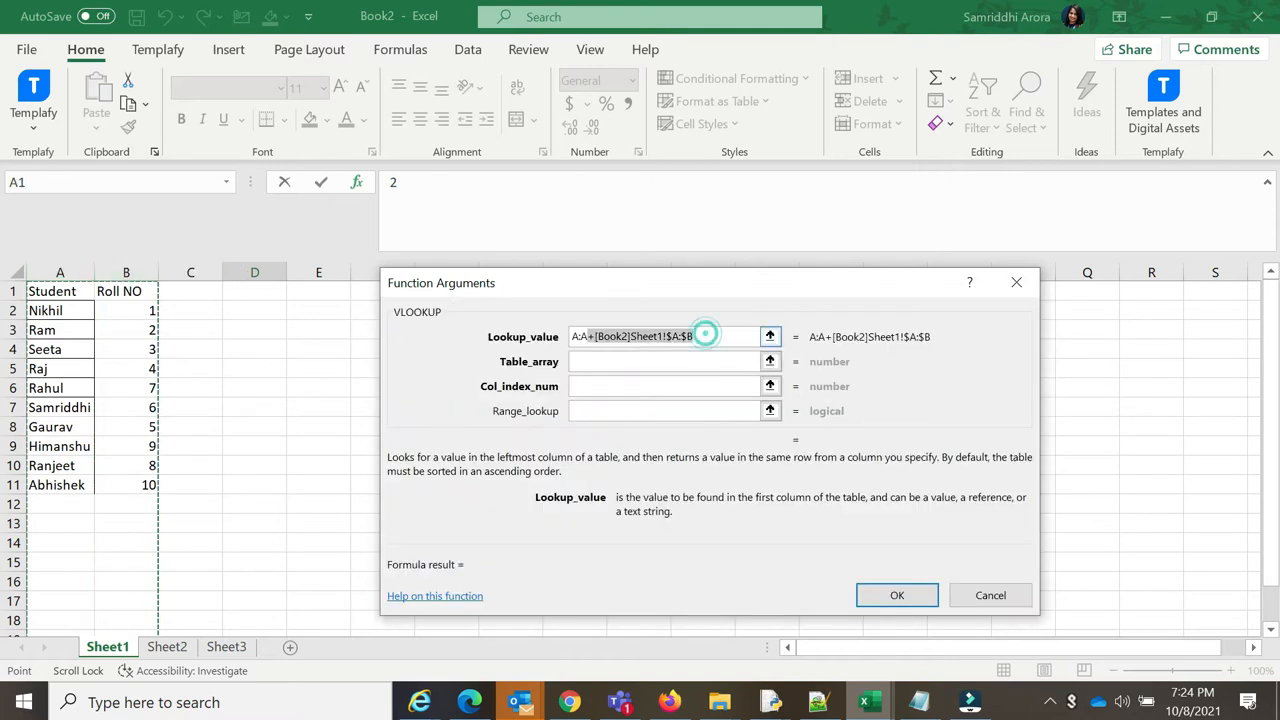
key("BackSpace")
Set the VLOOKUP's Table_array to columns A:B of Sheet1 in Book2
left_click(594, 361)
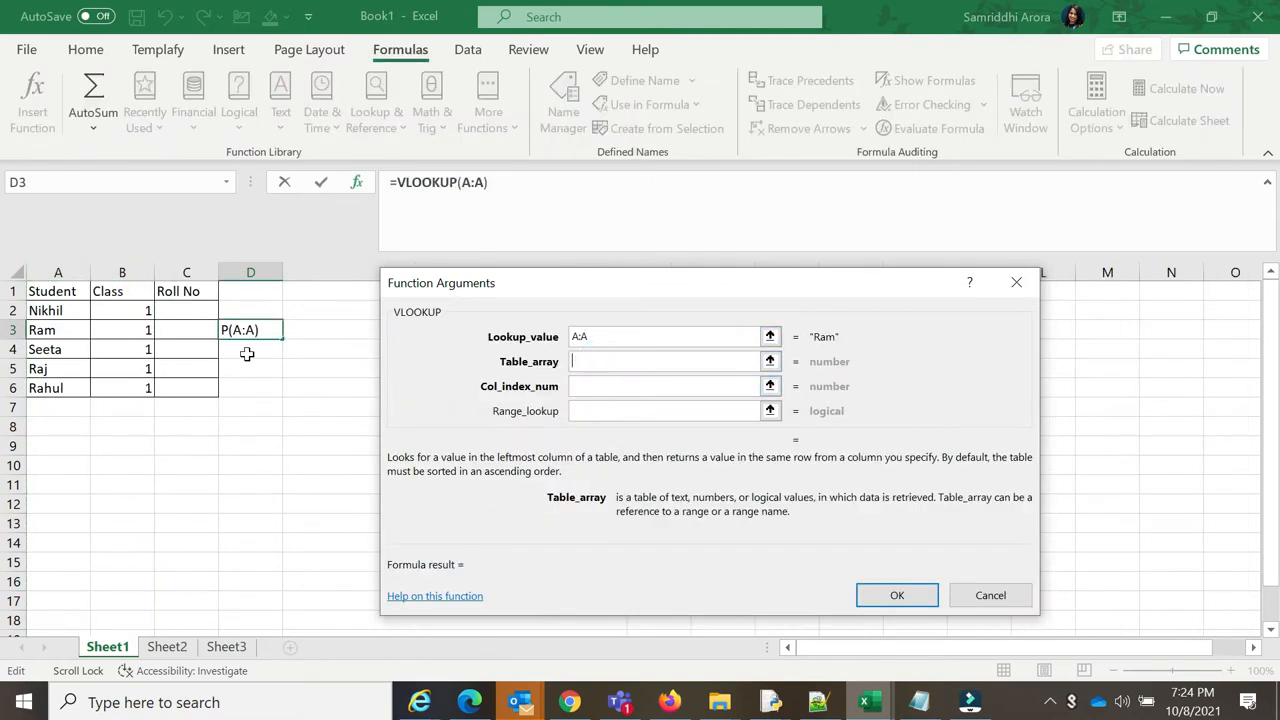
mouse_move(880, 710)
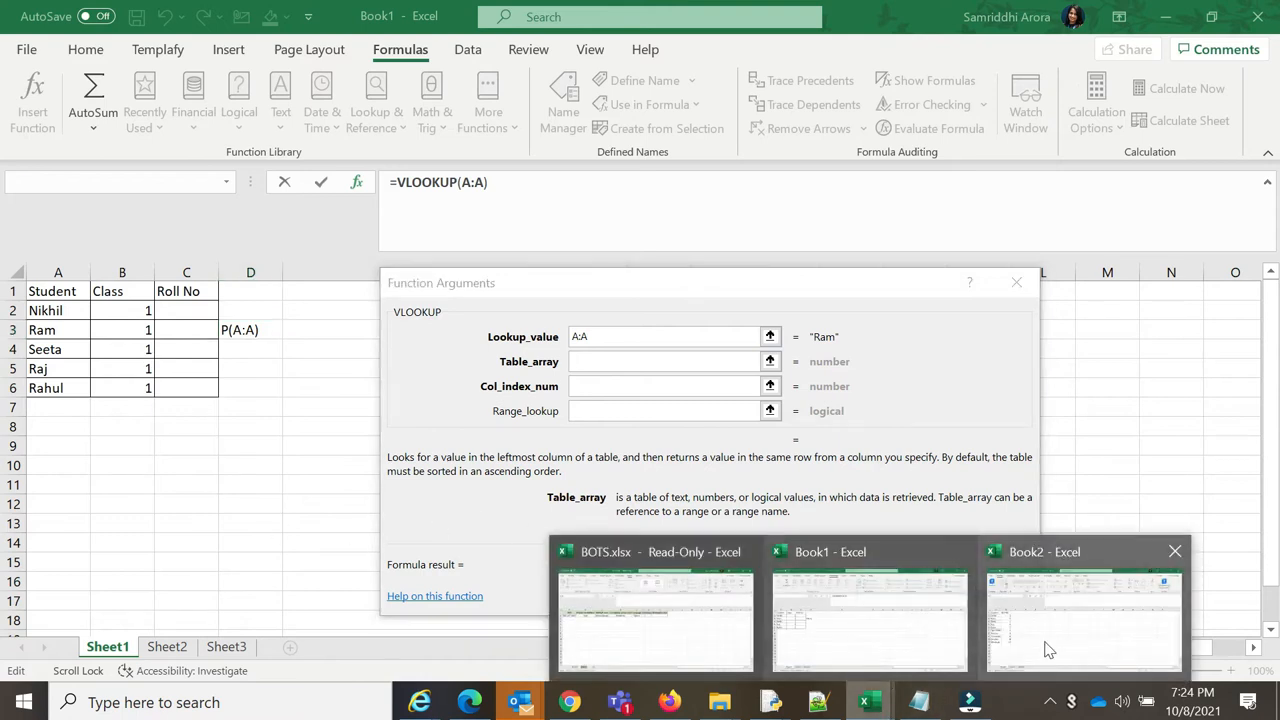
left_click(1066, 640)
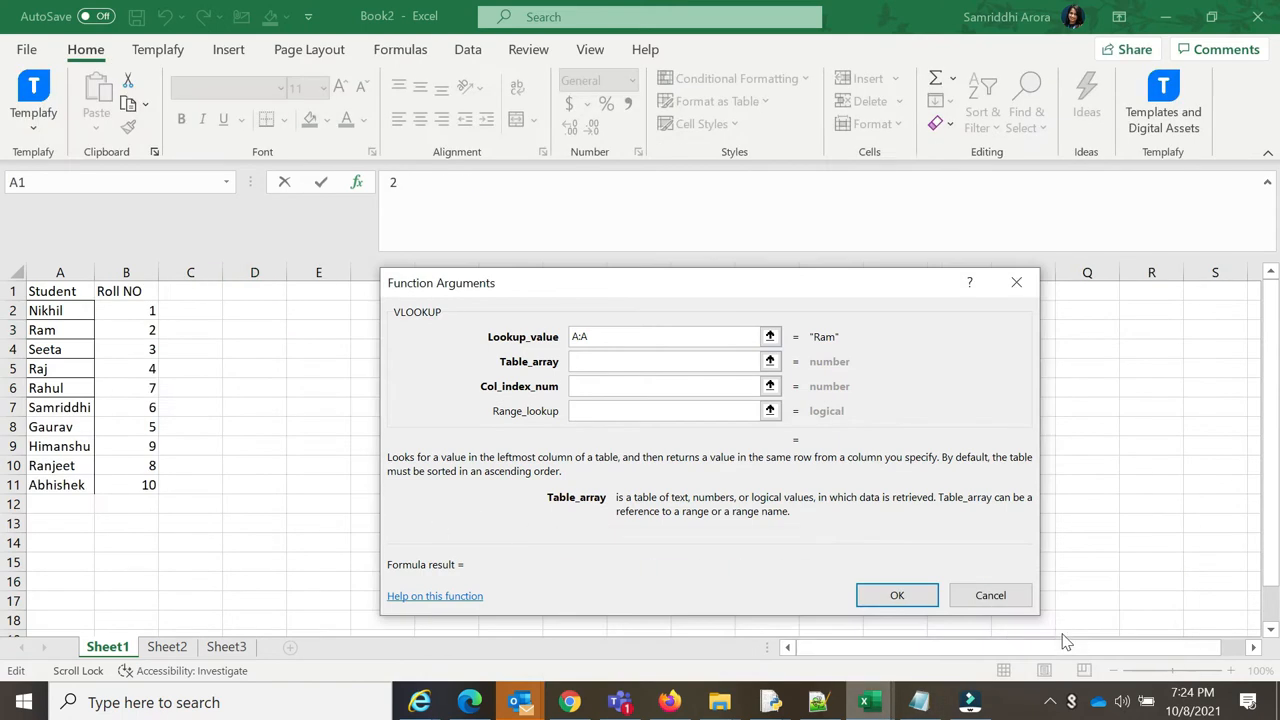
left_click(38, 265)
left_click(110, 272)
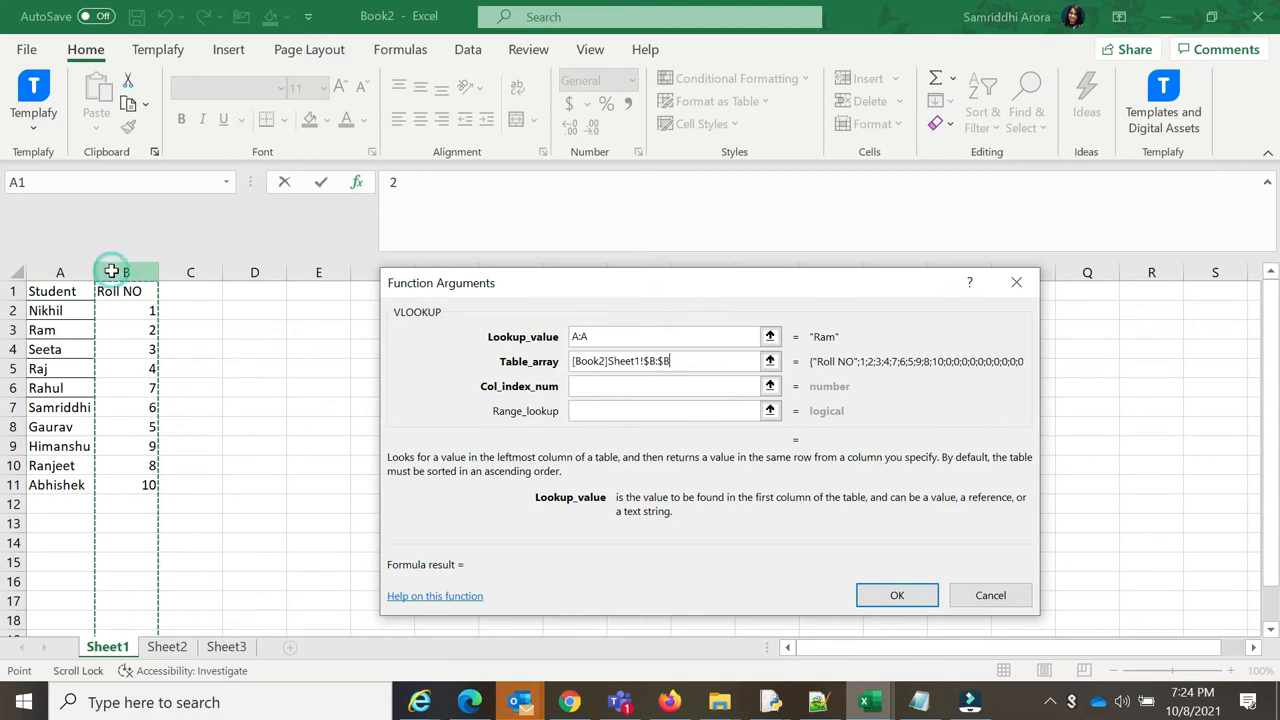
left_click_drag(57, 270, 126, 270)
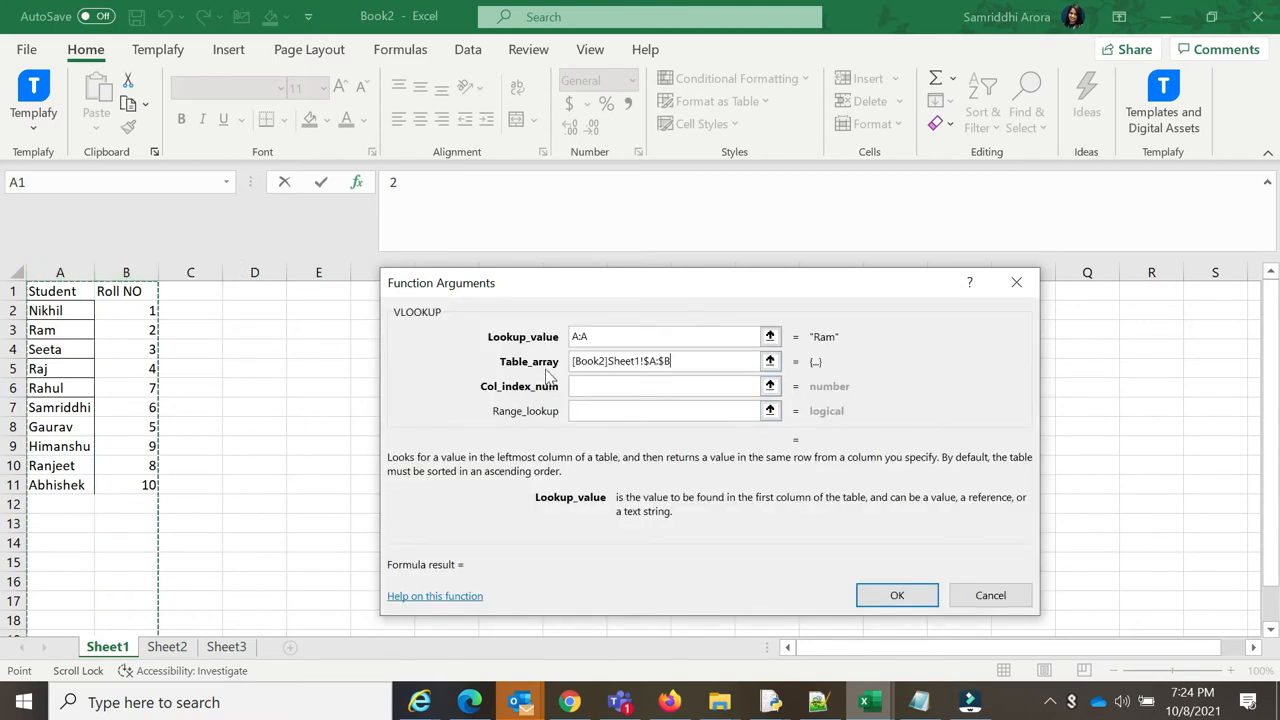
Examine the workbook, sheet and column parts of the VLOOKUP's Table_array reference
left_click_drag(572, 361, 641, 361)
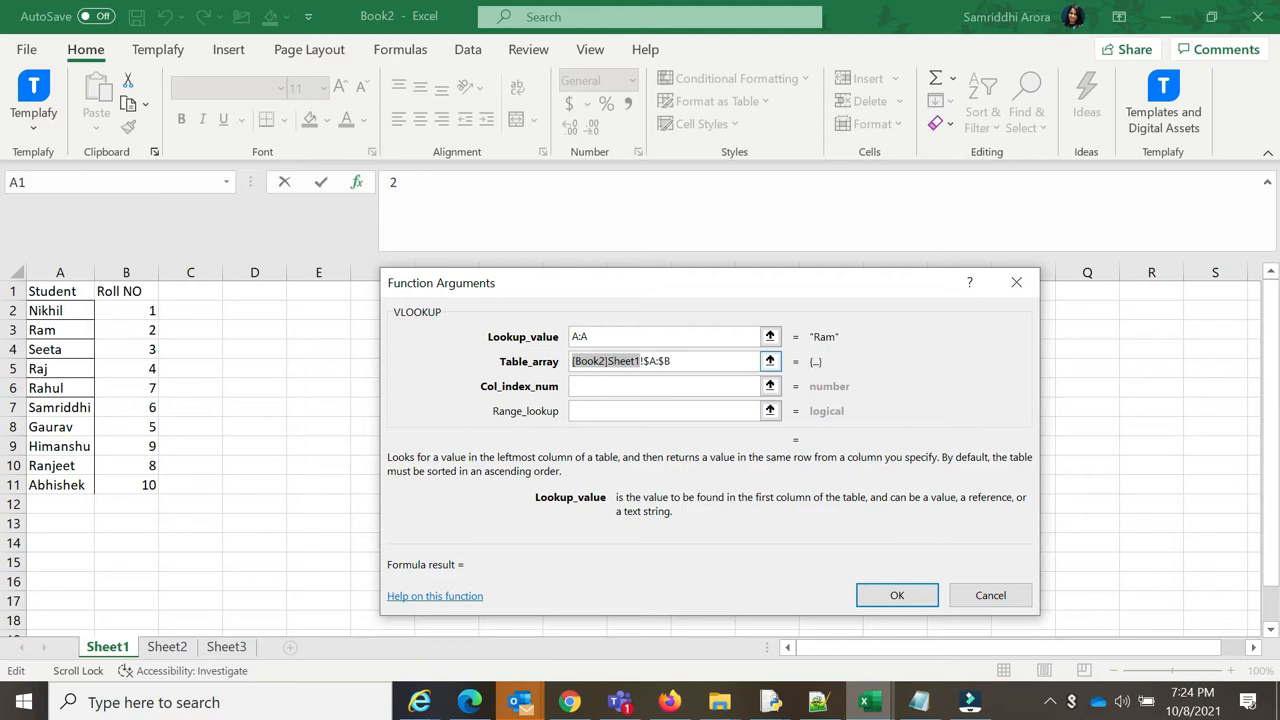
double_click(656, 361)
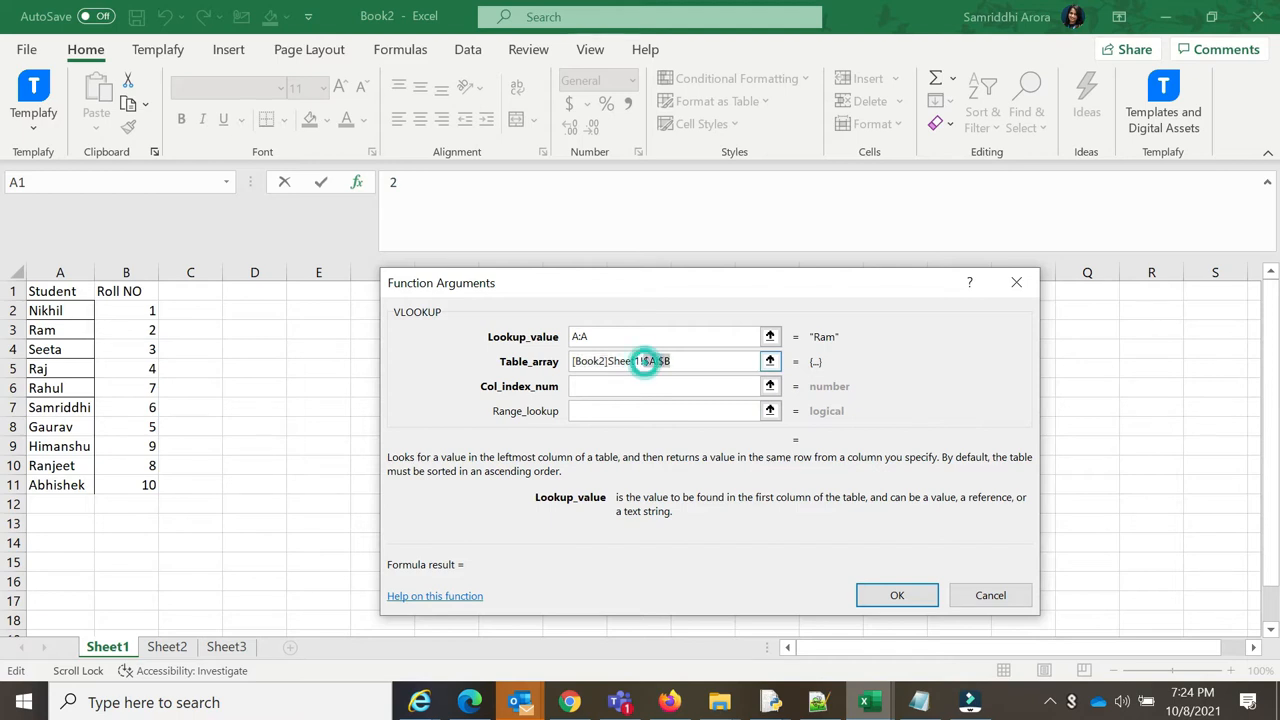
left_click(659, 387)
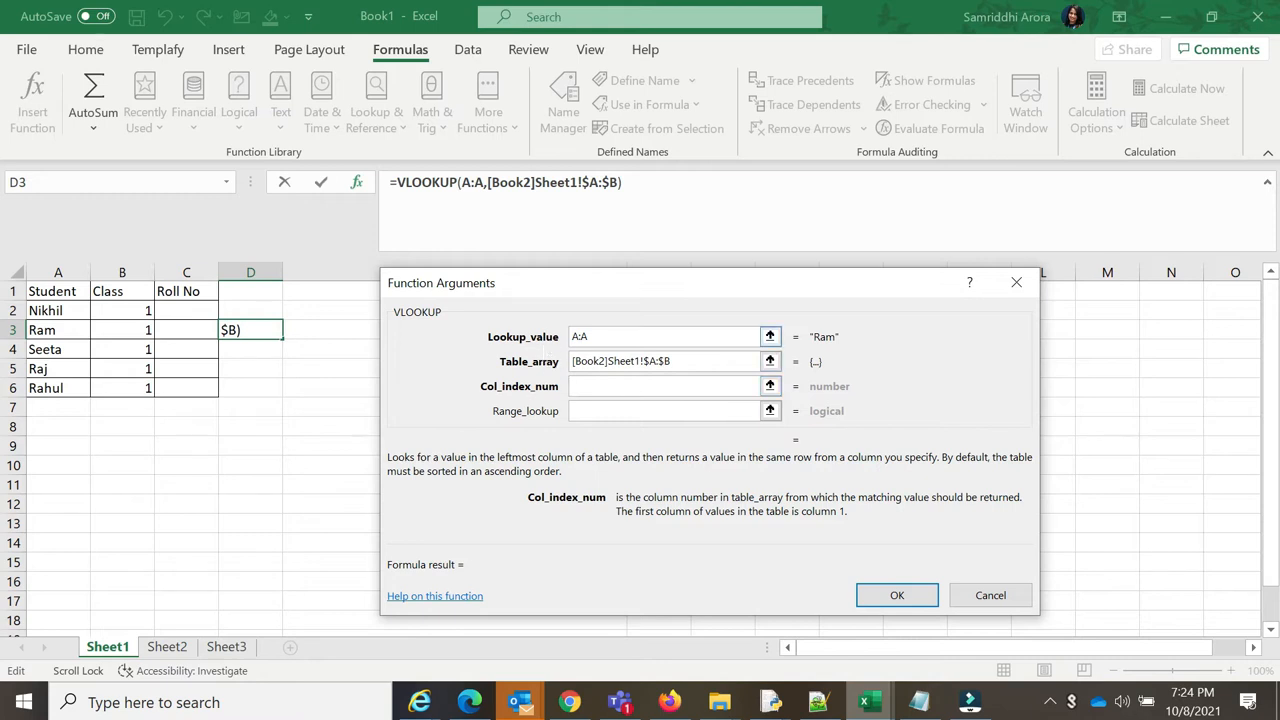
left_click_drag(686, 361, 567, 367)
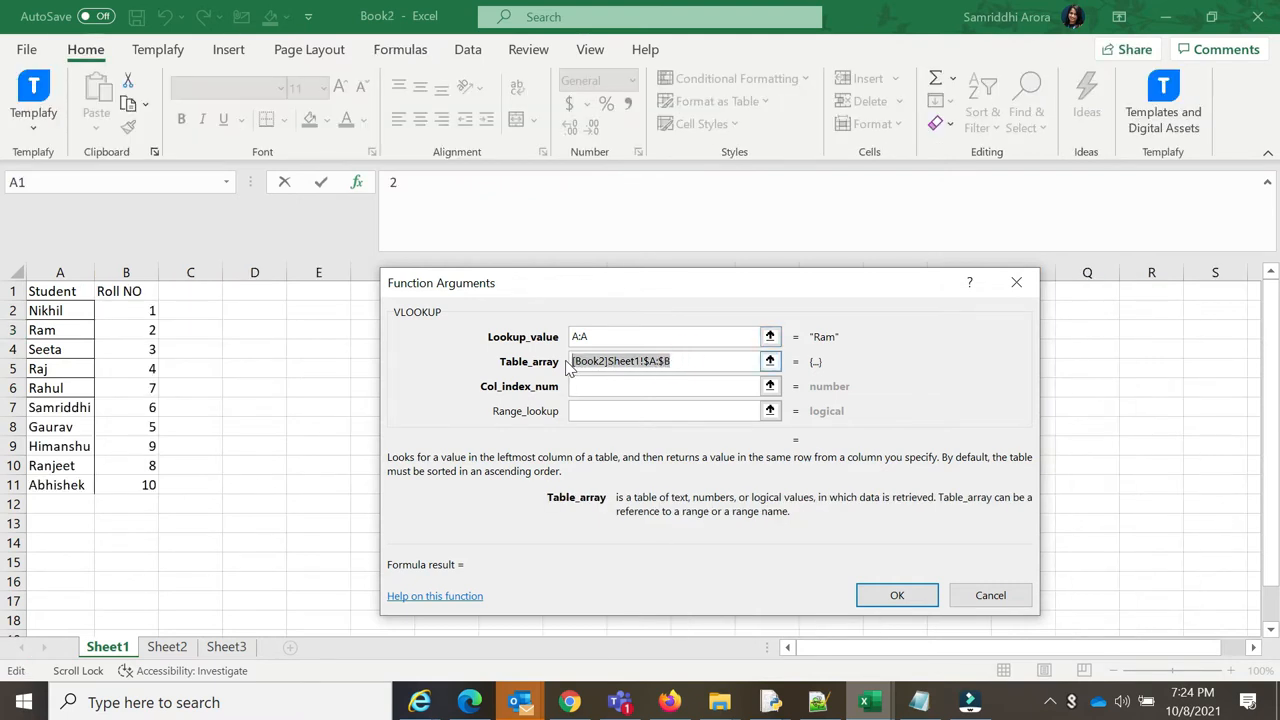
left_click(591, 388)
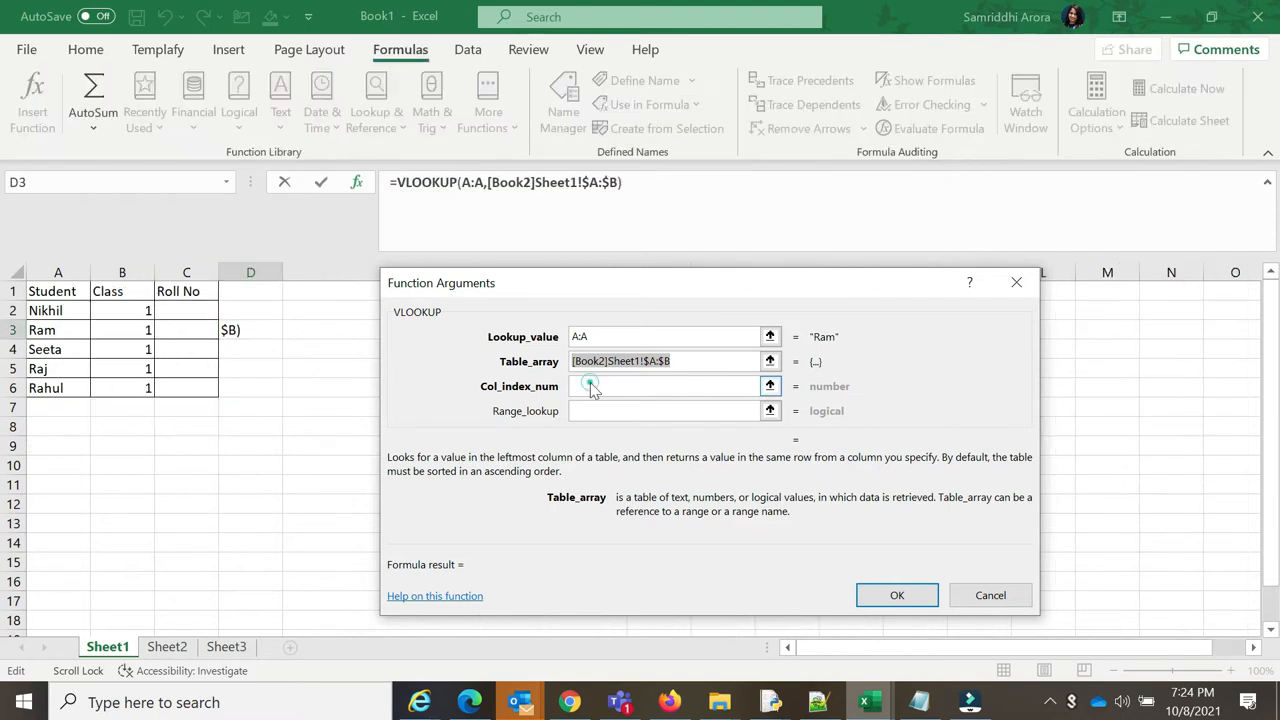
left_click(698, 362)
left_click_drag(668, 365, 572, 366)
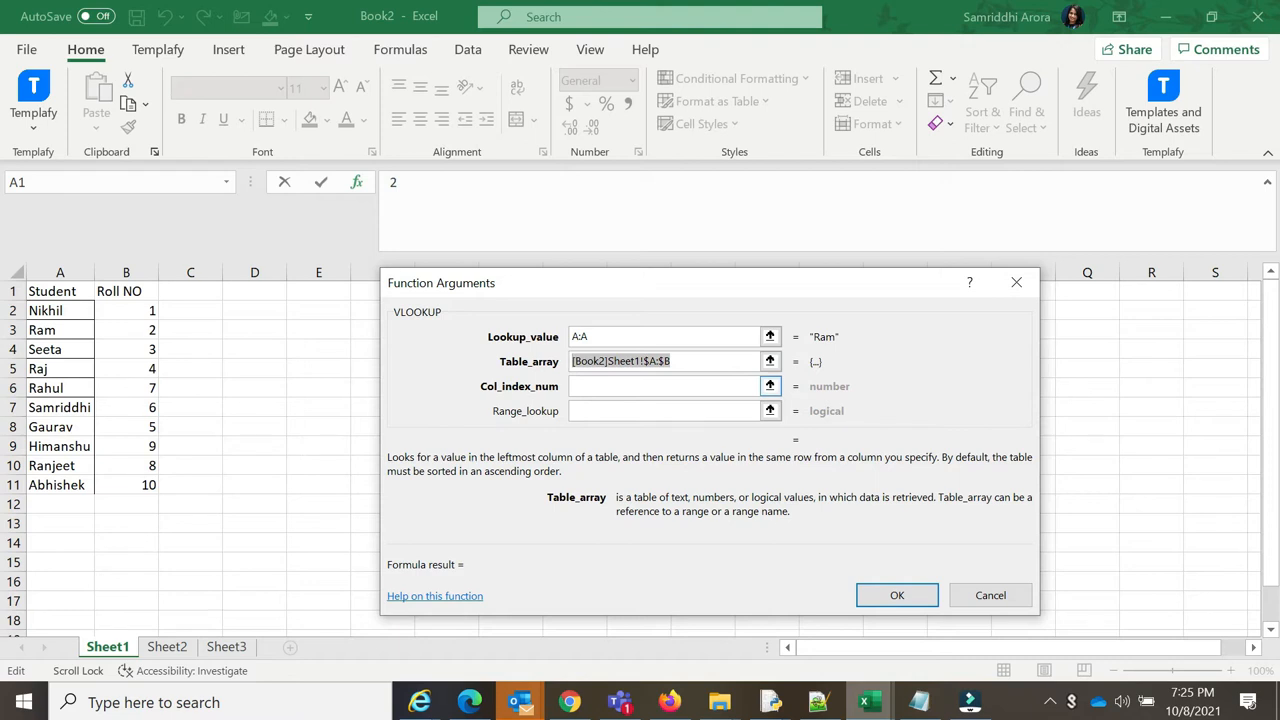
Check the position of the Roll NO column in Book2 and set the VLOOKUP's Col_index_num to 2
left_click(580, 387)
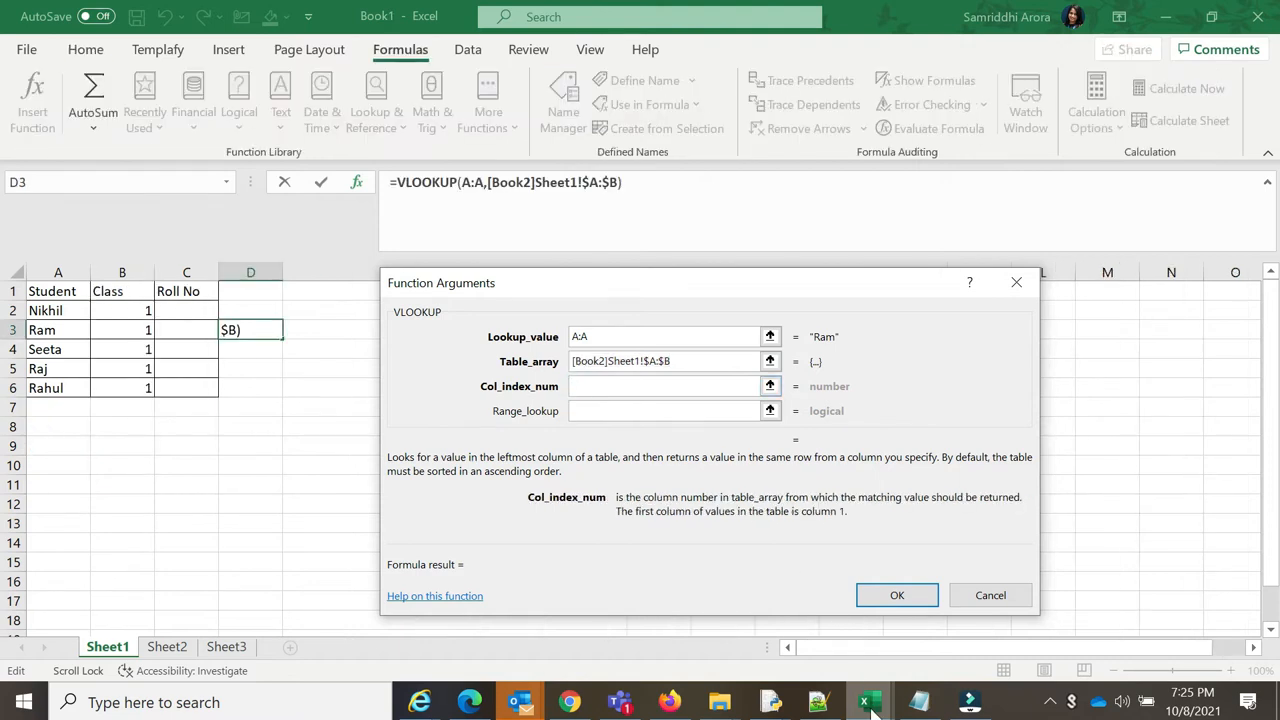
mouse_move(866, 702)
left_click(1018, 634)
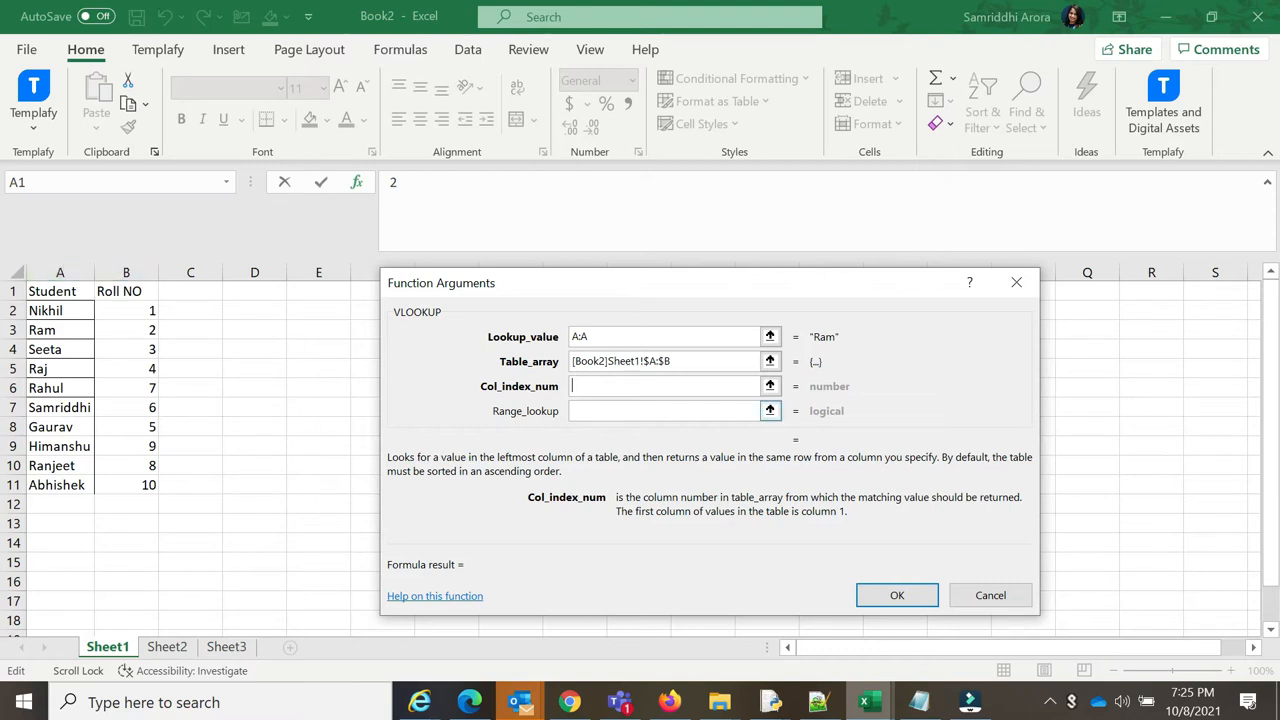
type("2")
Review the Lookup_value, Table_array and Col_index_num arguments entered for the VLOOKUP
left_click(606, 336)
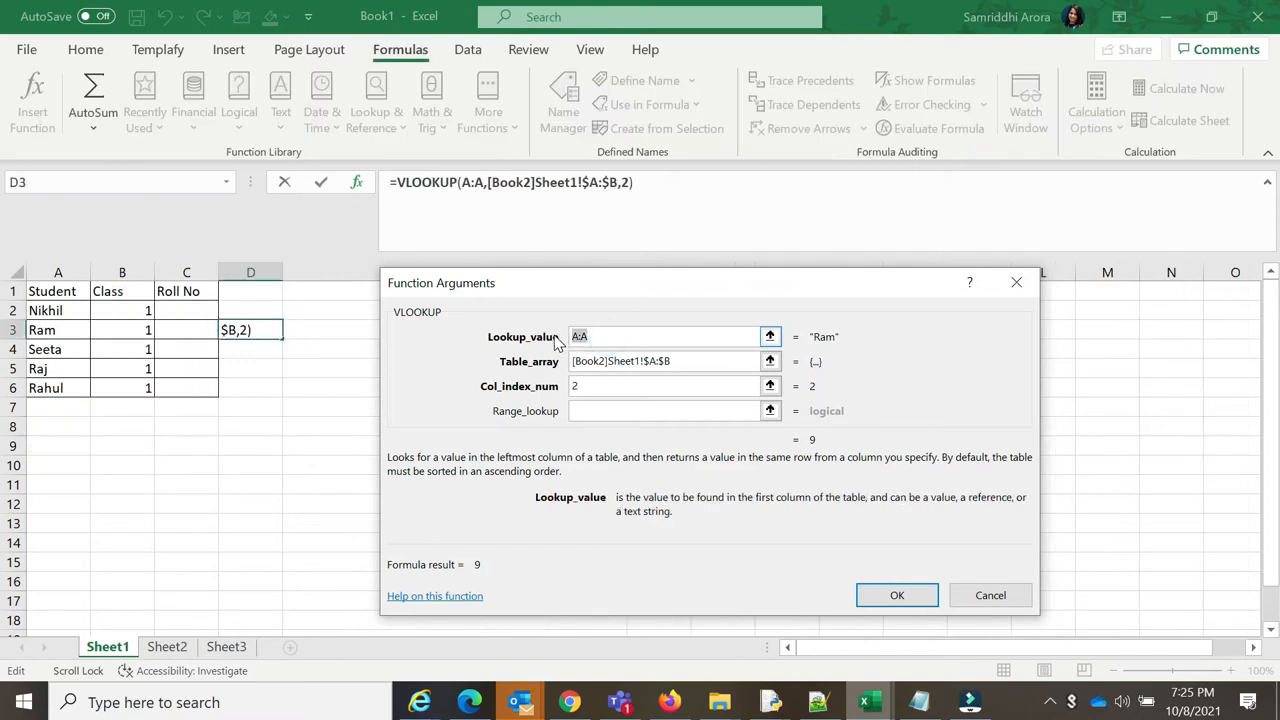
left_click_drag(669, 361, 572, 368)
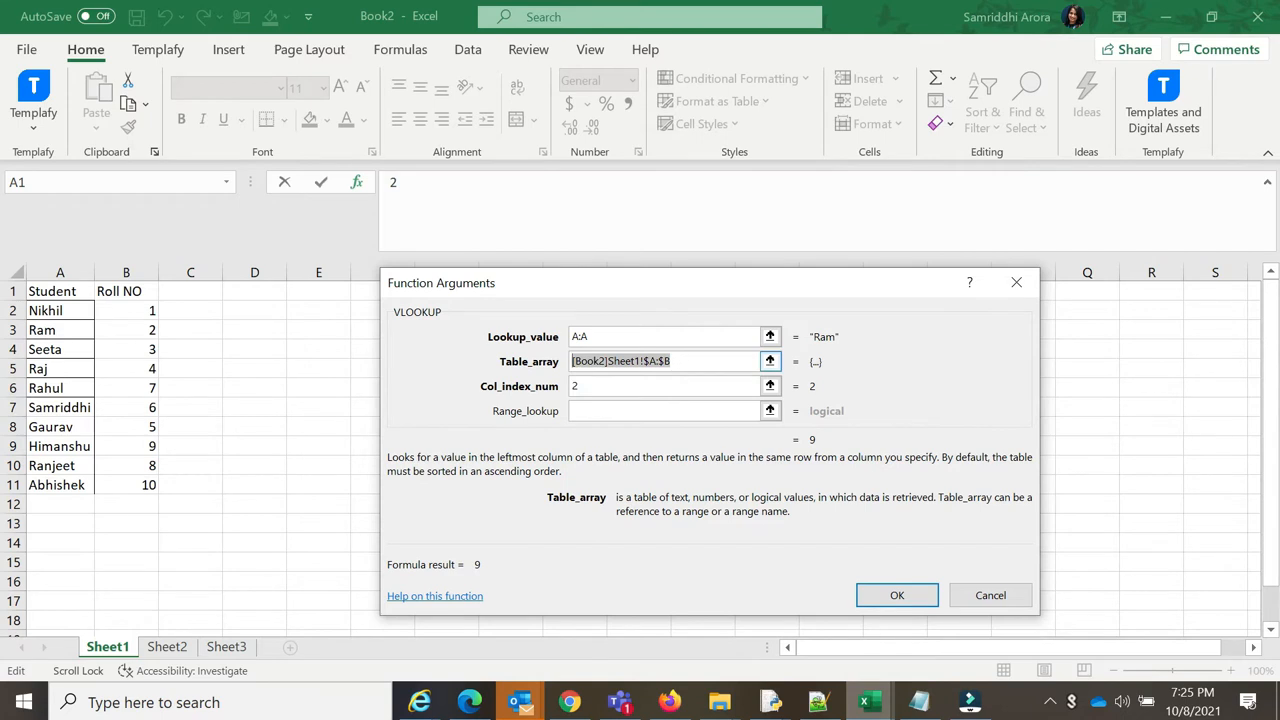
key("Tab")
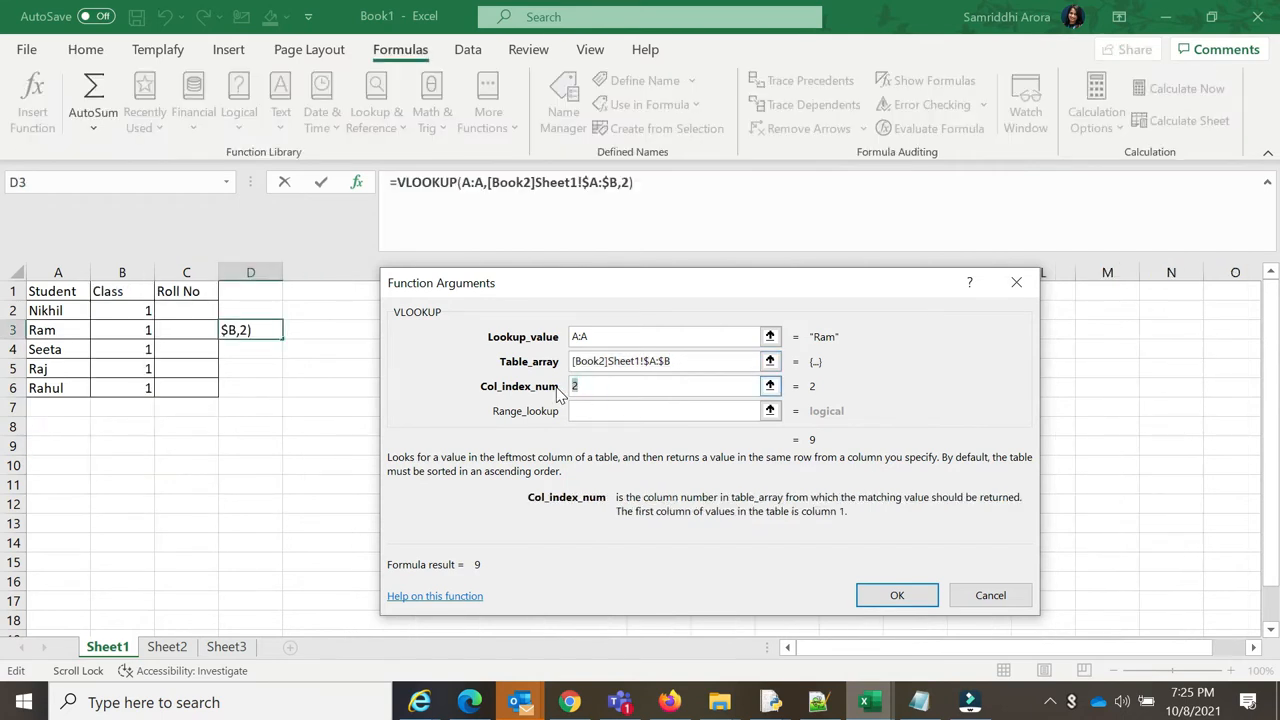
left_click_drag(595, 338, 570, 338)
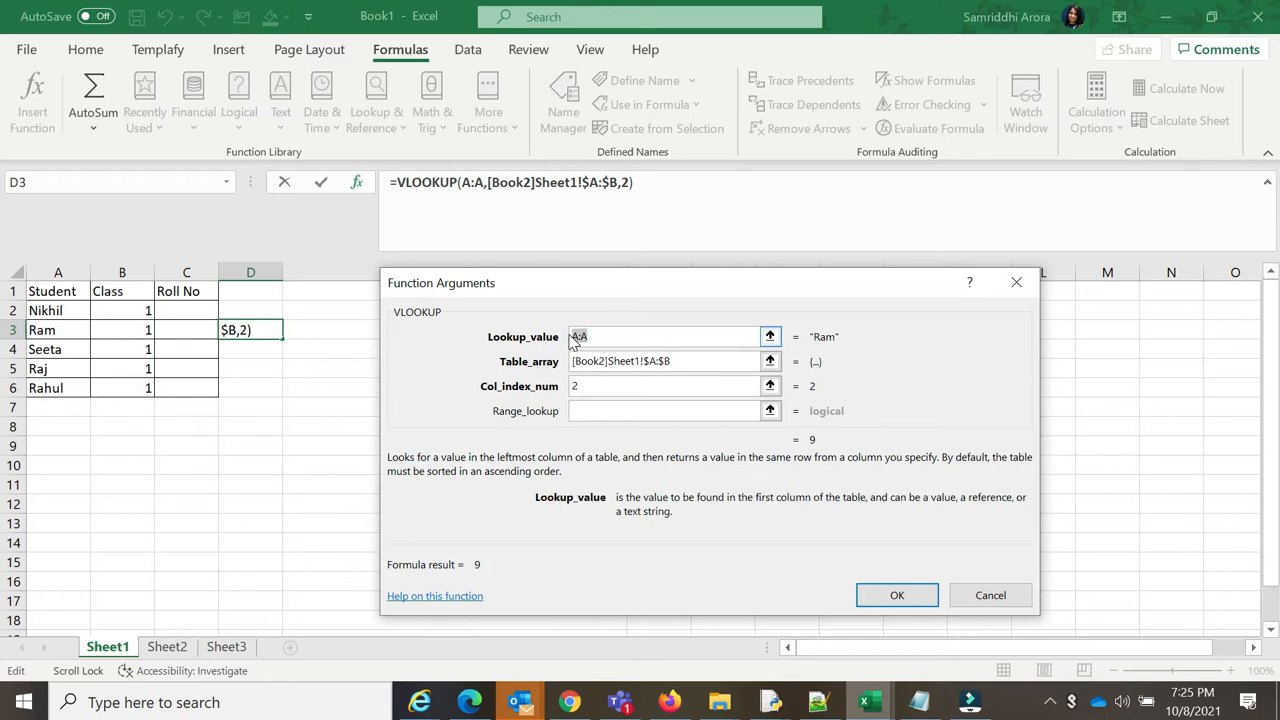
left_click(714, 361)
left_click_drag(693, 368, 573, 365)
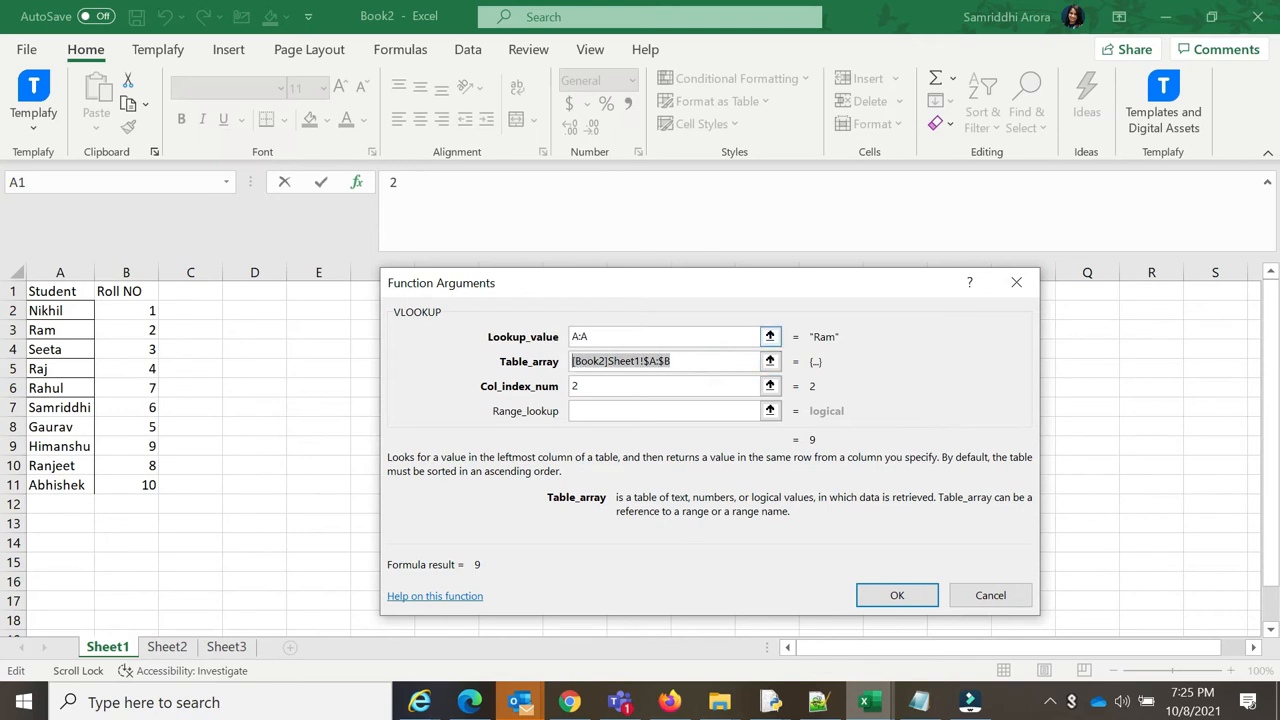
left_click(600, 388)
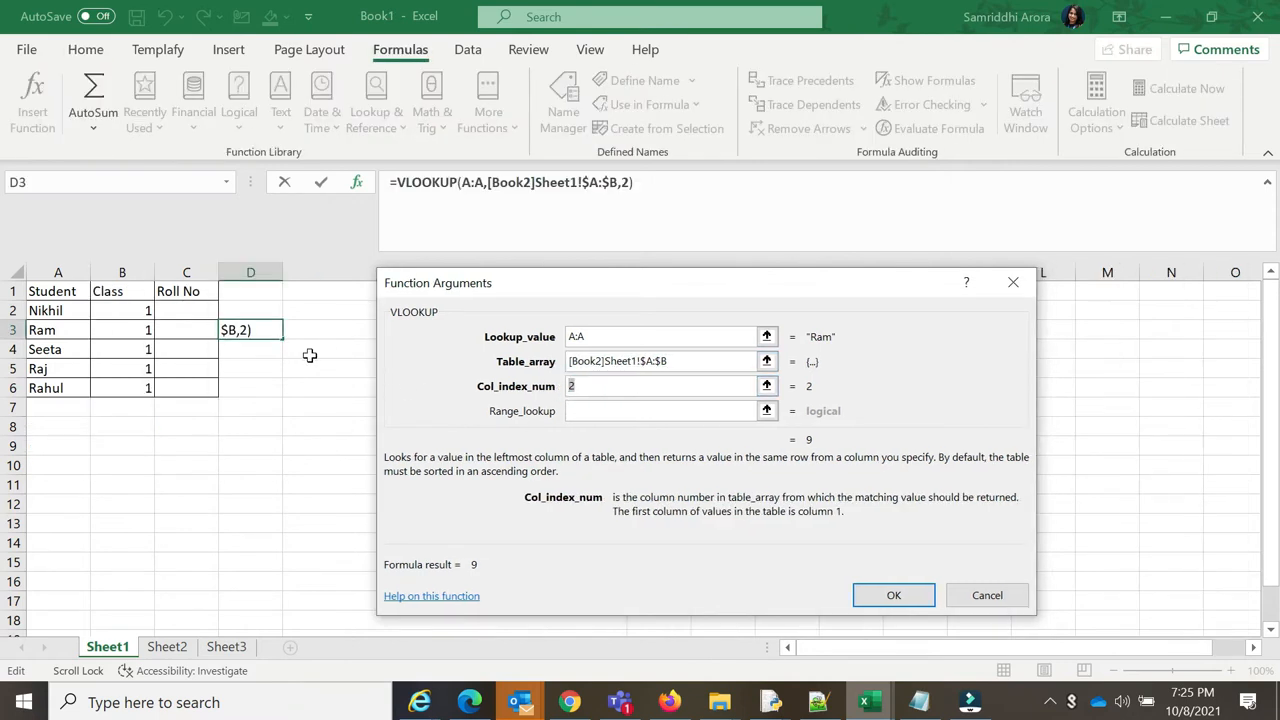
Set Range_lookup to 0 for an exact match, complete the VLOOKUP in D3 and accept the suggested formula with @A:A
left_click(614, 412)
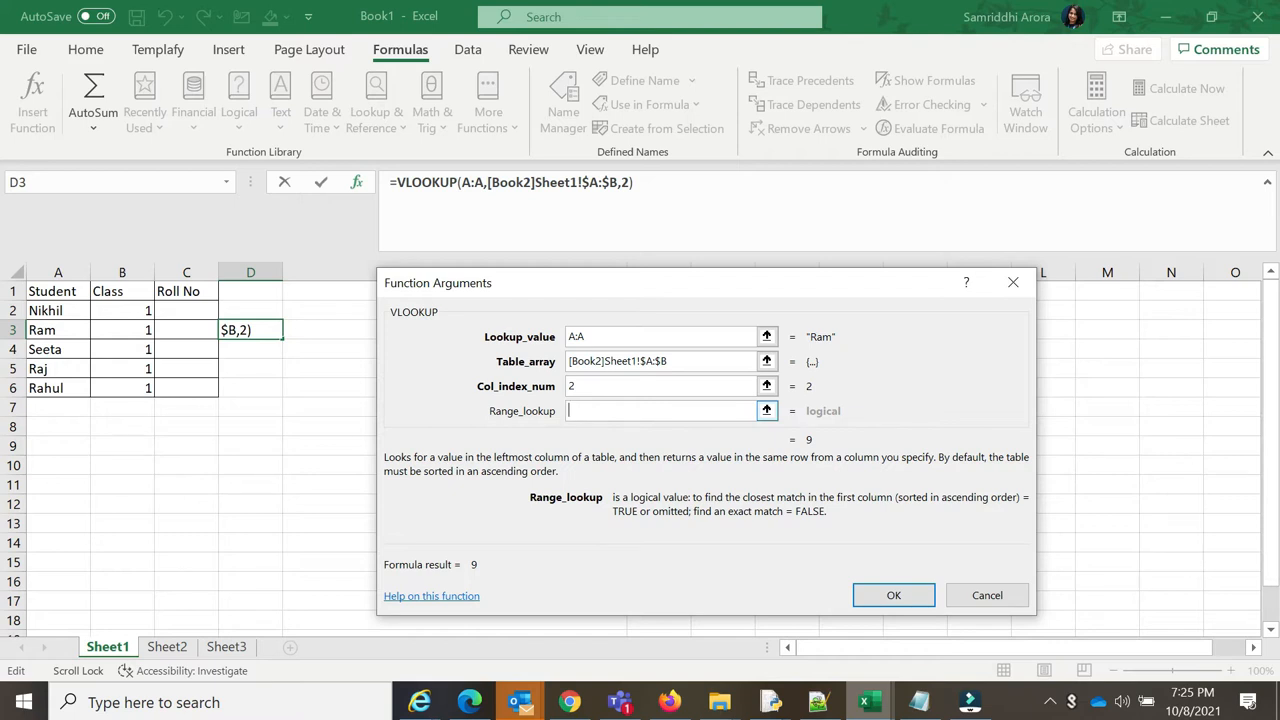
type("0")
left_click(893, 600)
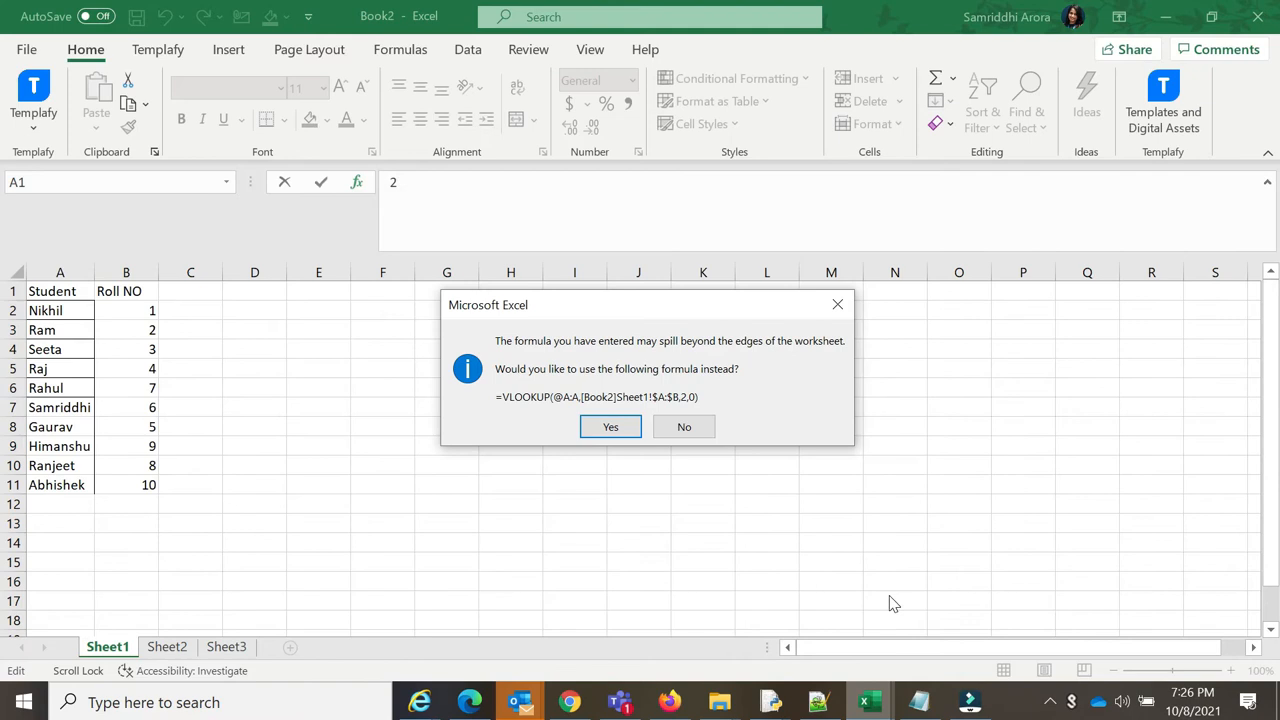
left_click(610, 427)
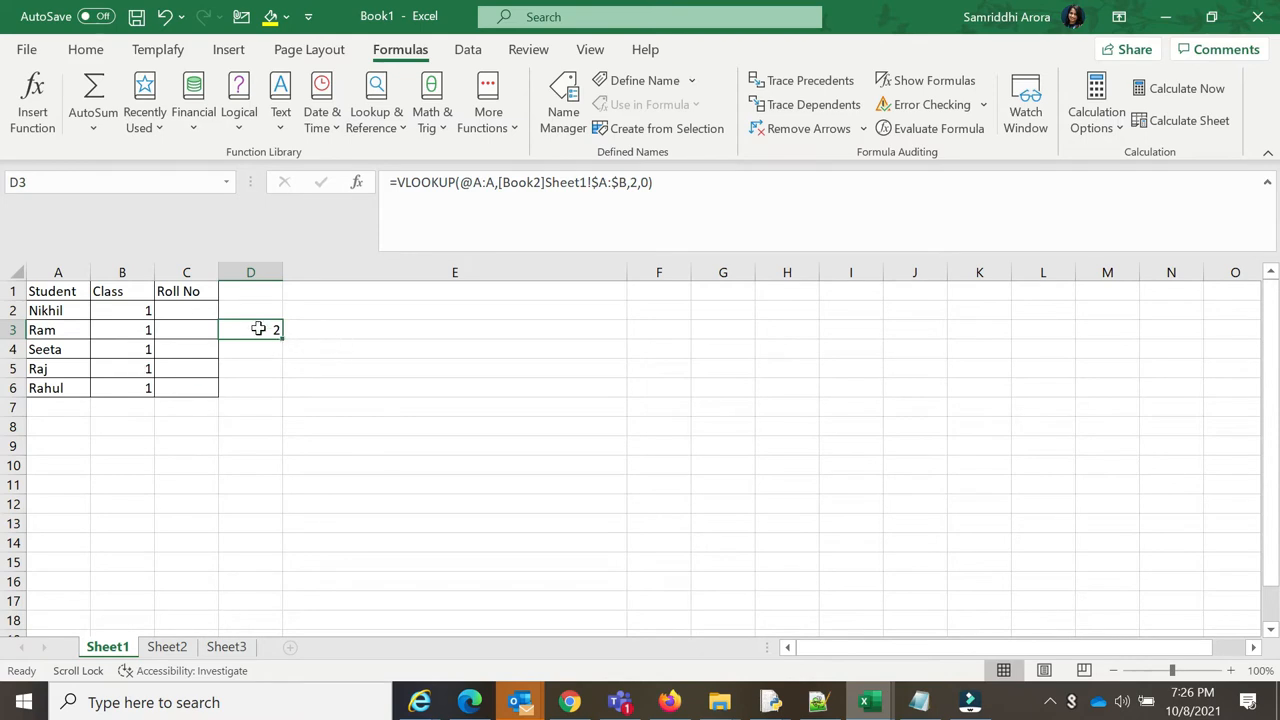
Try to remove the @ from the lookup value of the VLOOKUP formula in D3, then accept the suggested correction
left_click(470, 184)
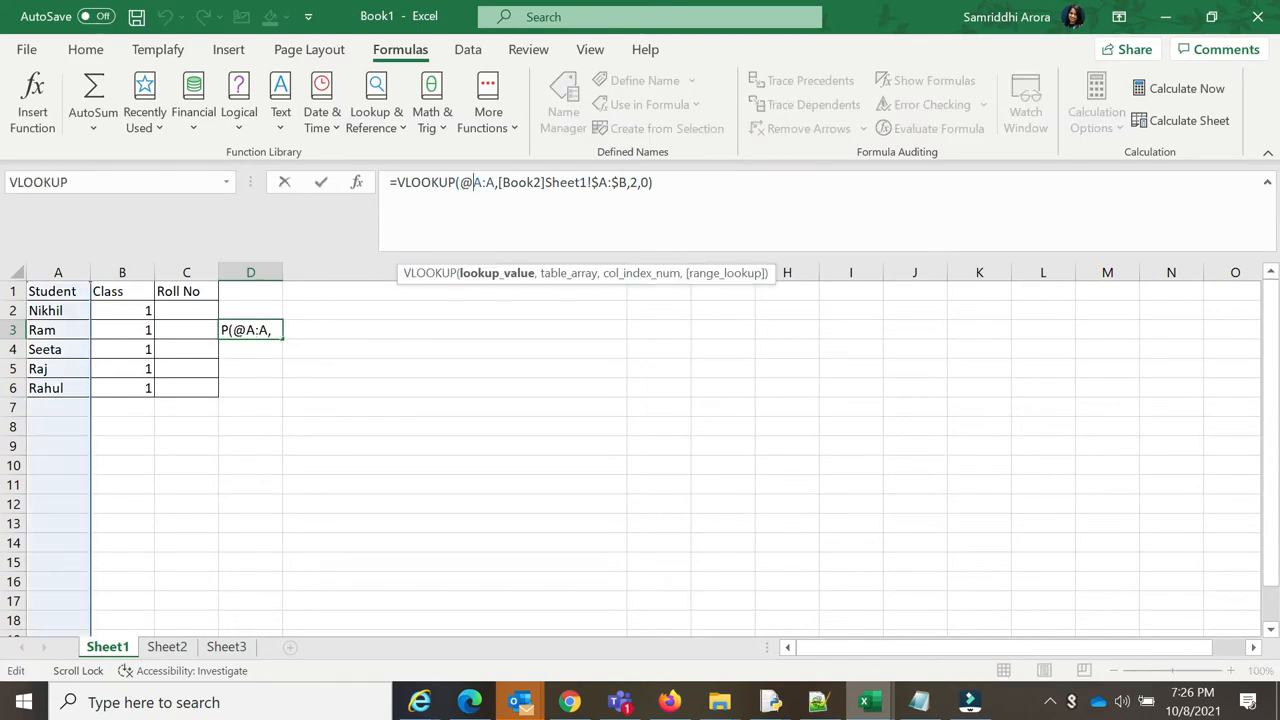
key("BackSpace")
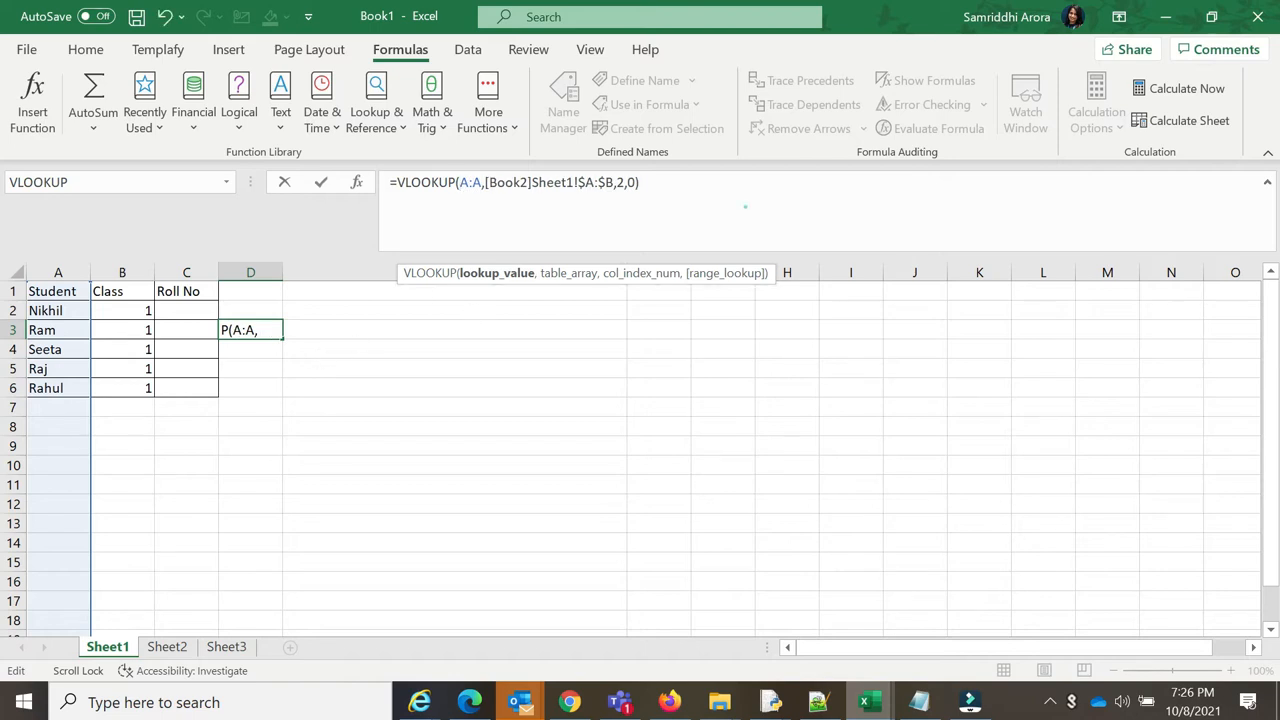
left_click(744, 206)
key("Return")
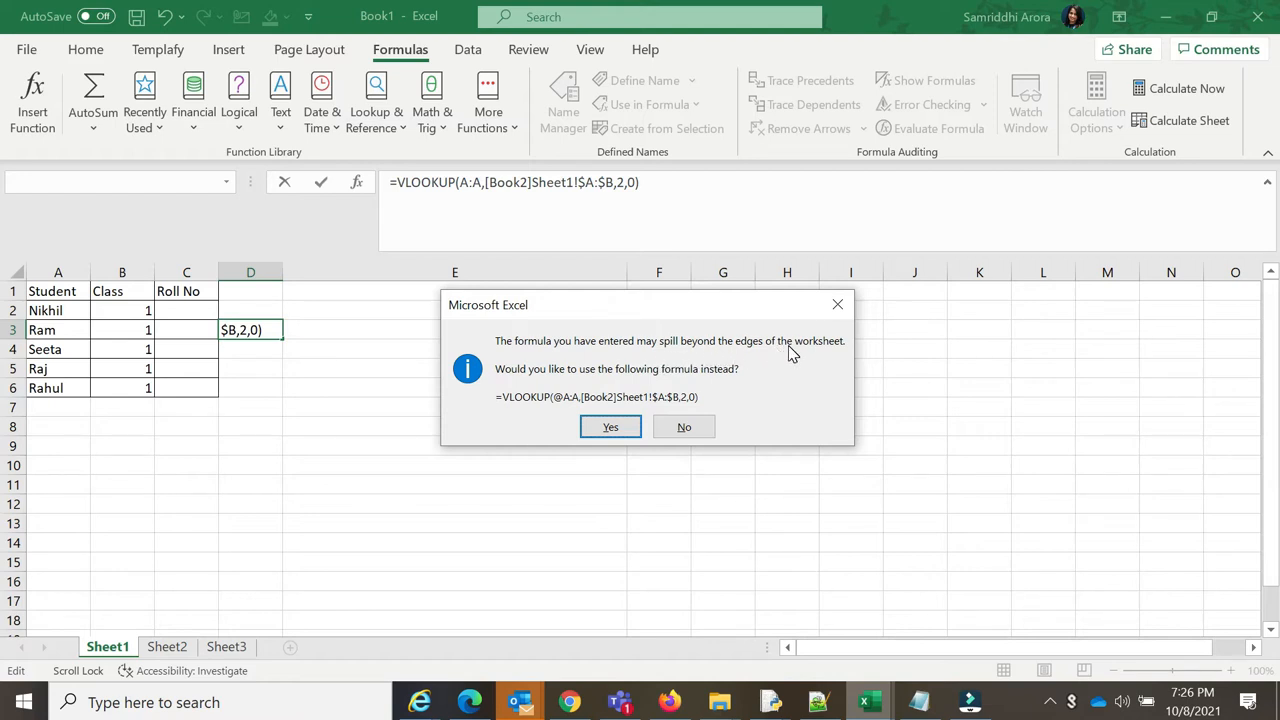
left_click(610, 428)
Begin a VLOOKUP formula in D2 with cell A2 as the lookup value
left_click(271, 307)
type("=")
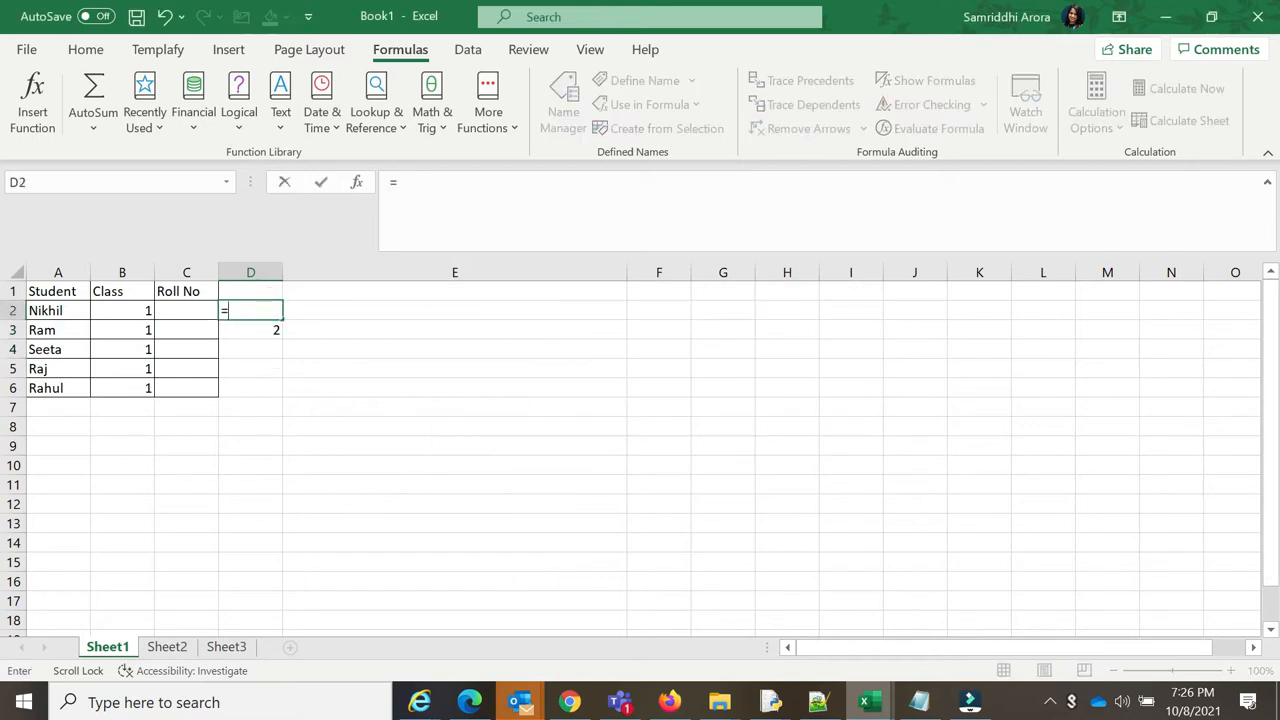
left_click(265, 330)
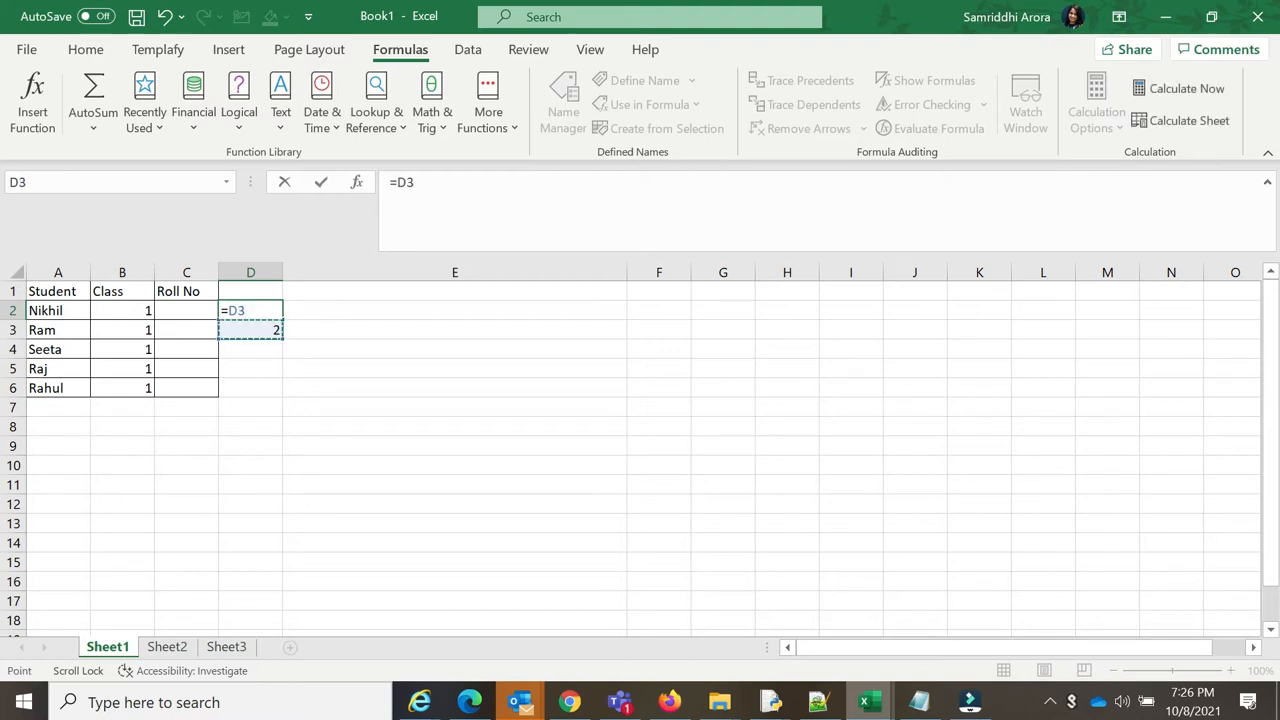
key("BackSpace")
key("BackSpace")
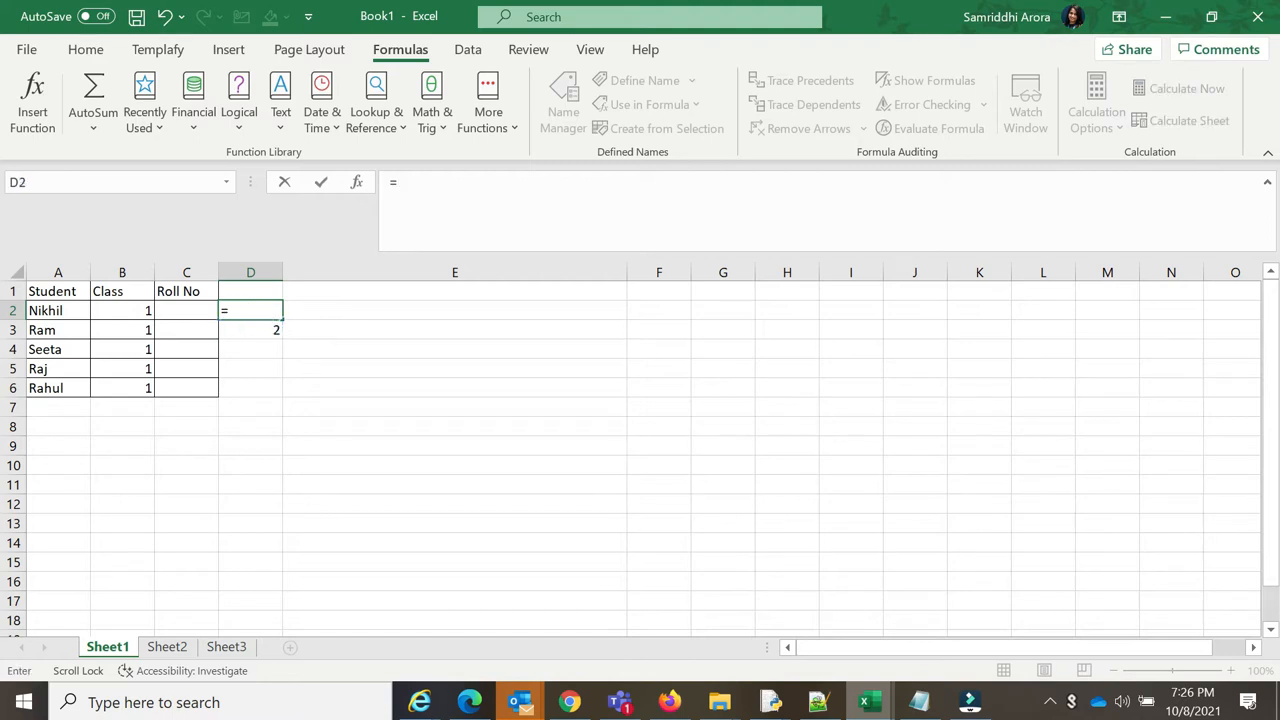
type("vloo")
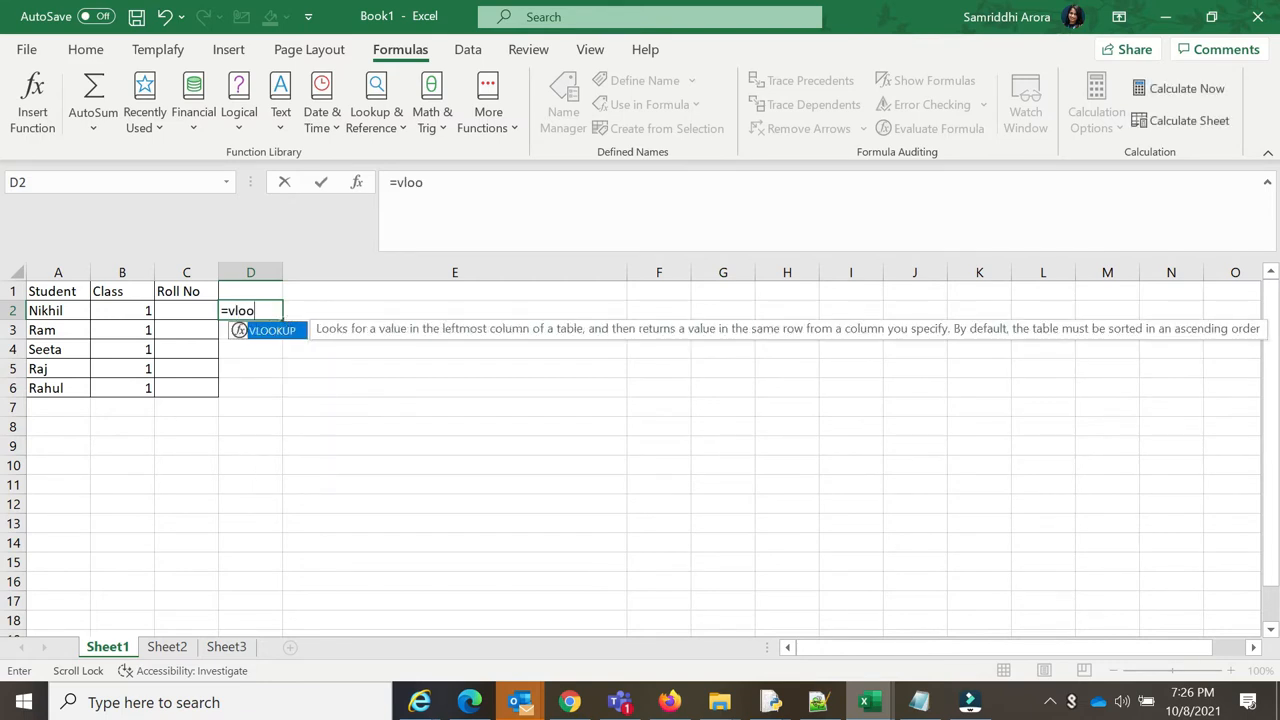
double_click(280, 331)
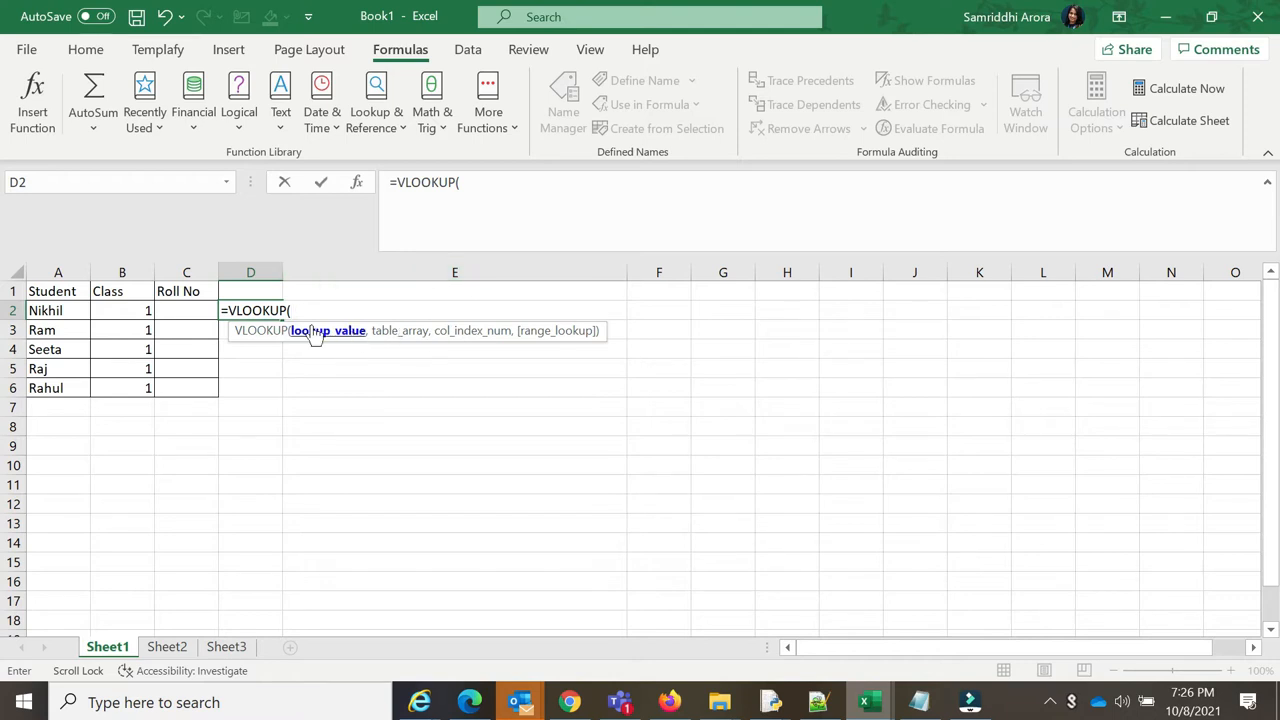
left_click(65, 311)
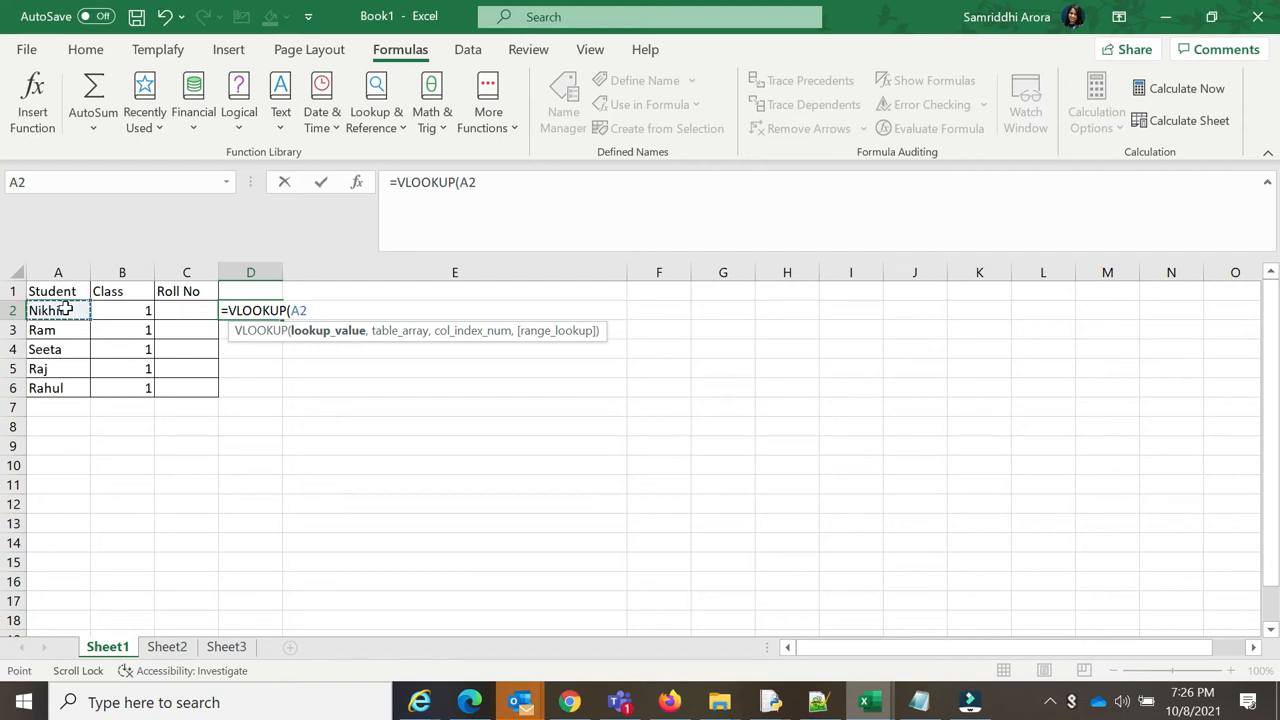
left_click(58, 268)
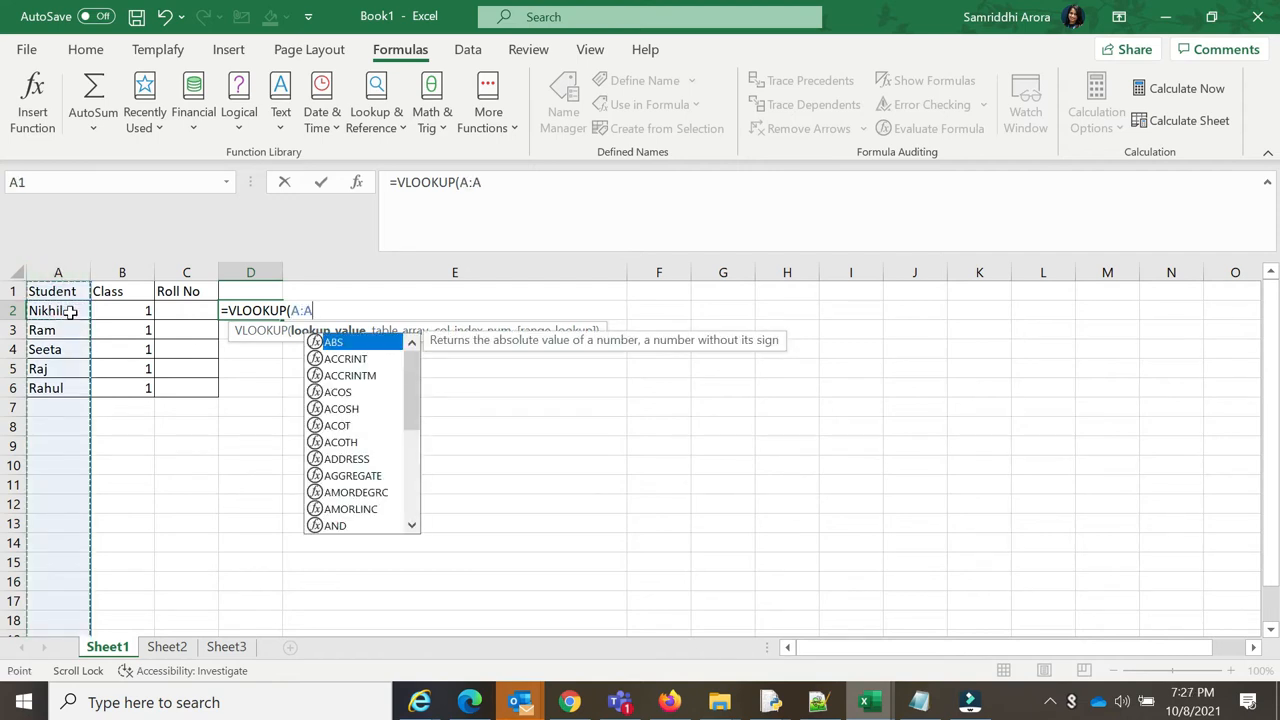
left_click(72, 312)
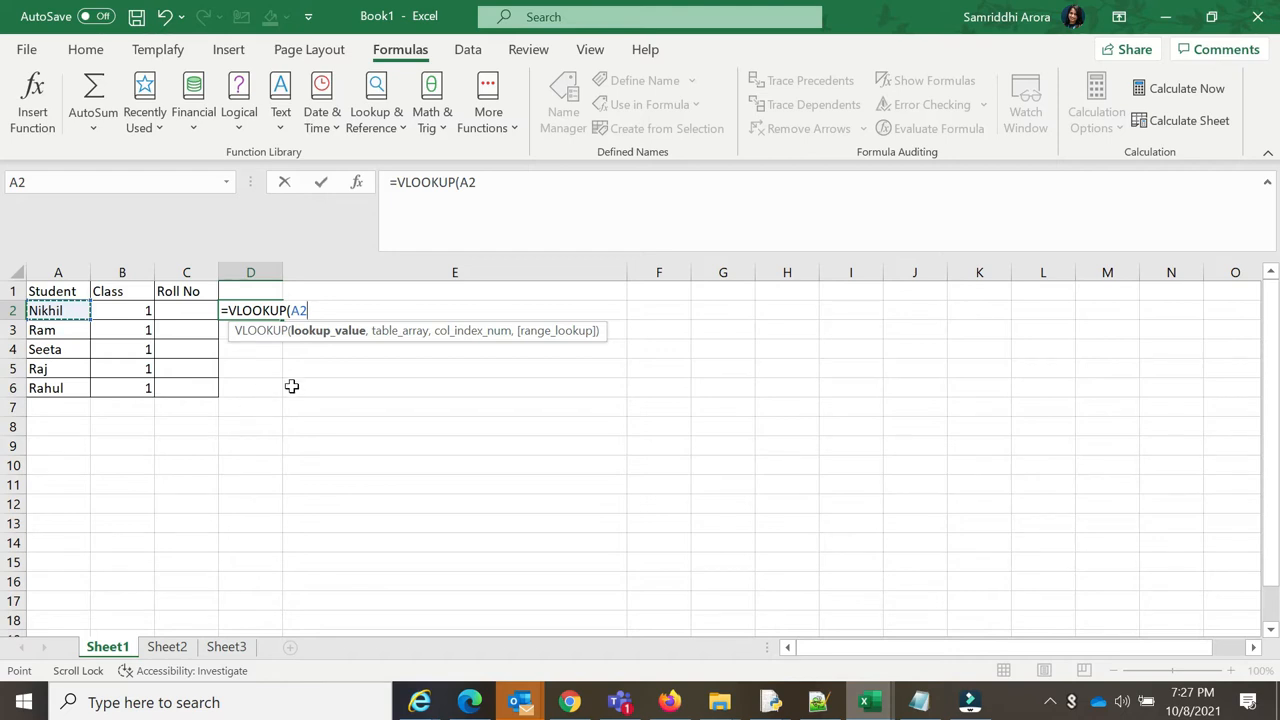
type(",")
Complete the D2 formula with Book2's Sheet1 columns A:B as the table array, column index 2 and 0 for an exact match
mouse_move(866, 702)
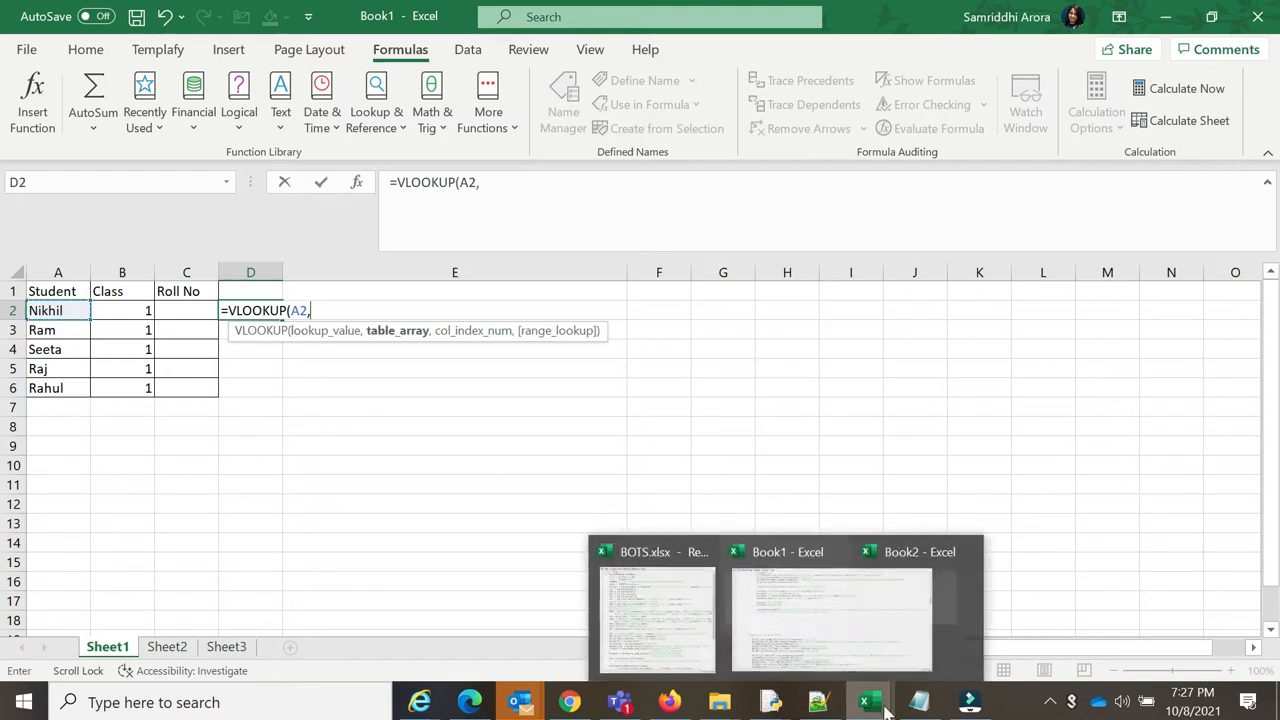
left_click(1040, 640)
left_click_drag(80, 272, 123, 272)
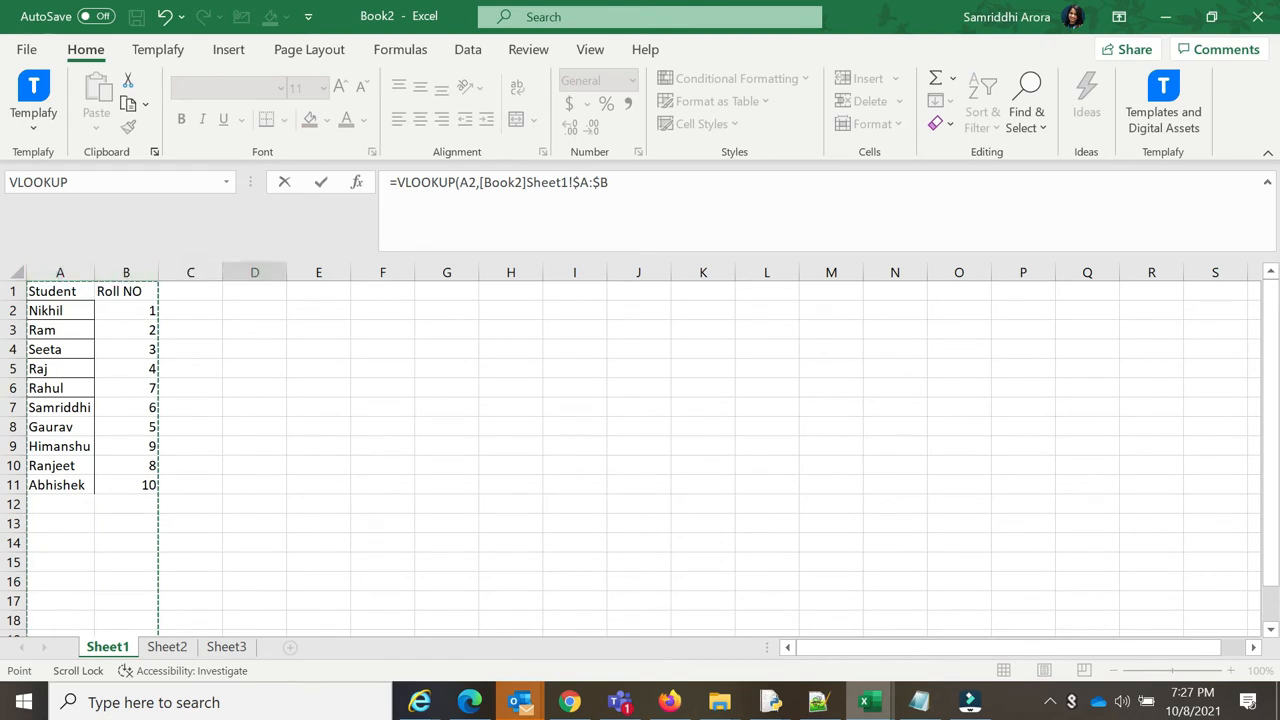
left_click(631, 183)
type(",2,")
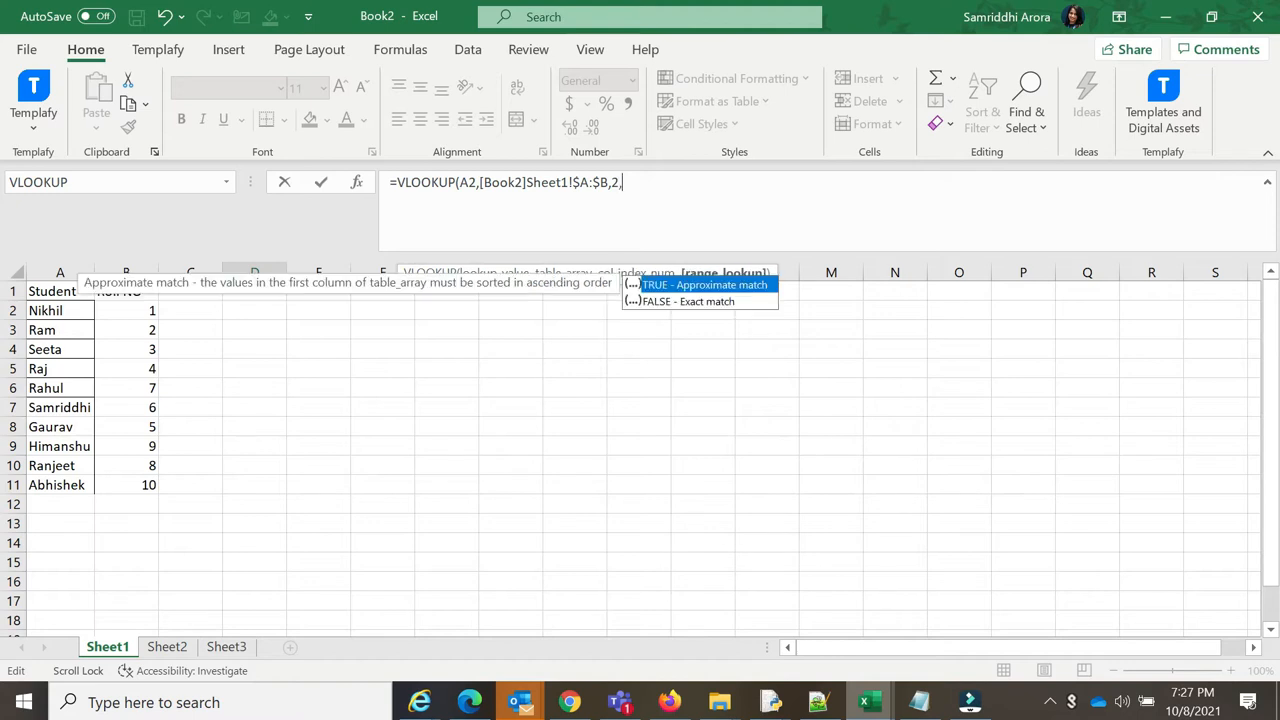
type("0)")
key("Return")
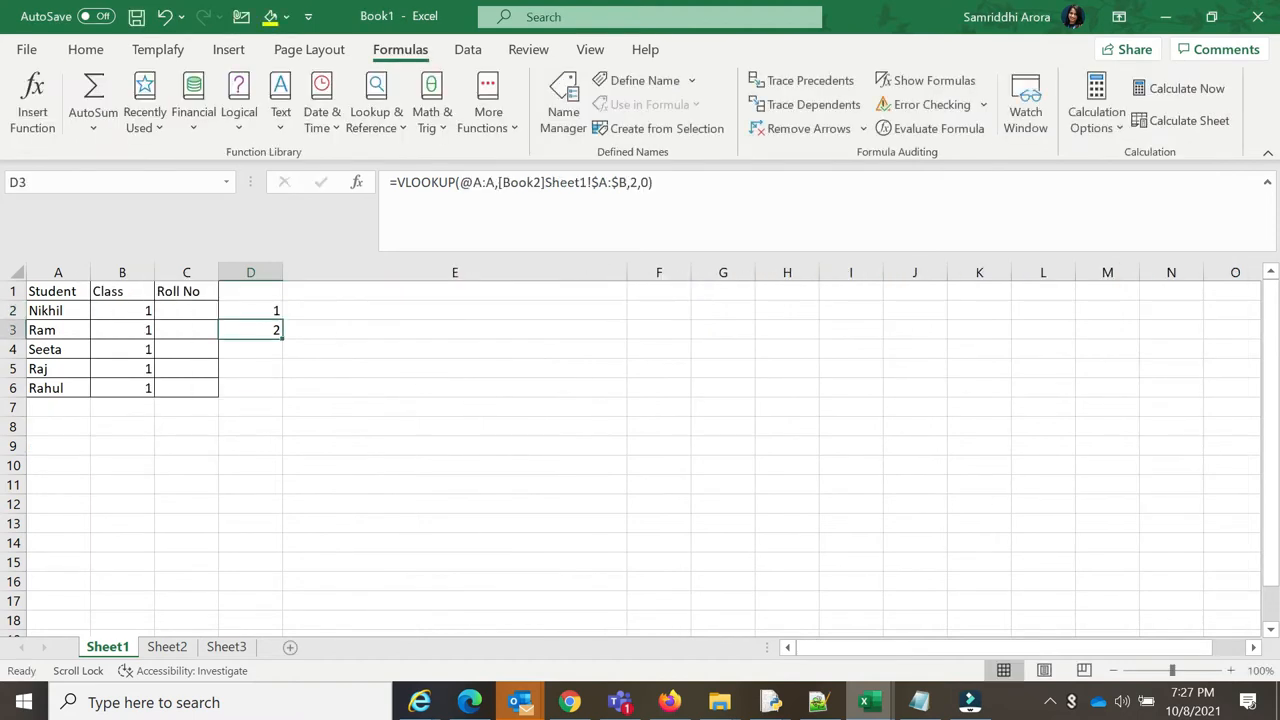
Fill the VLOOKUP formula from D2 down to D6
left_click_drag(249, 309, 263, 392)
left_click_drag(266, 306, 268, 389)
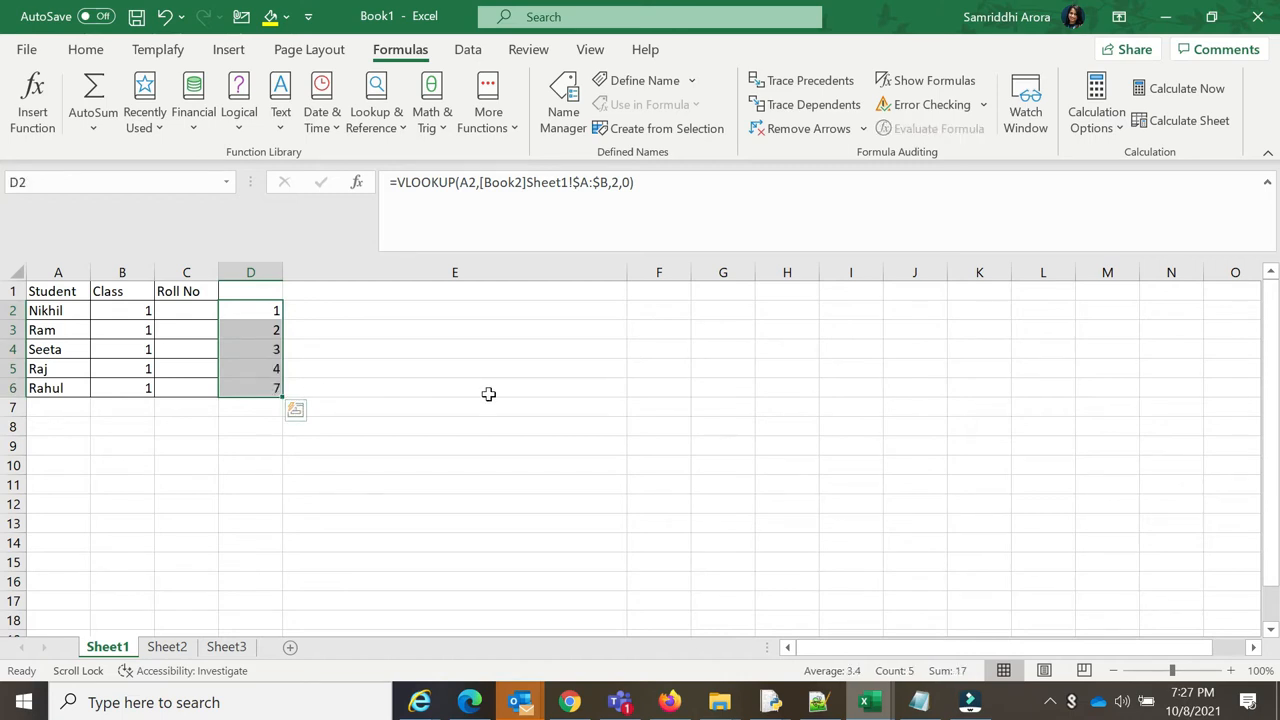
left_click(488, 394)
left_click(414, 306)
left_click_drag(268, 308, 262, 388)
left_click(380, 312)
left_click(266, 308)
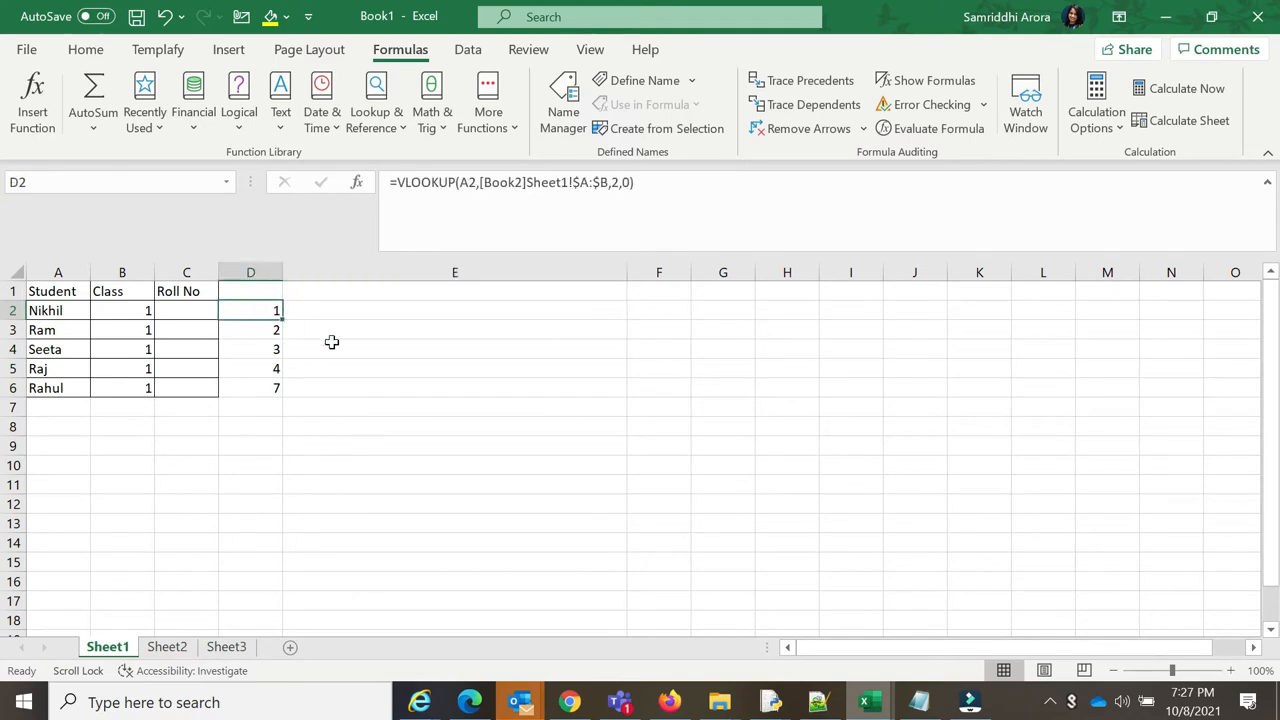
scroll(331, 340, "up", 4)
scroll(333, 343, "up", 1)
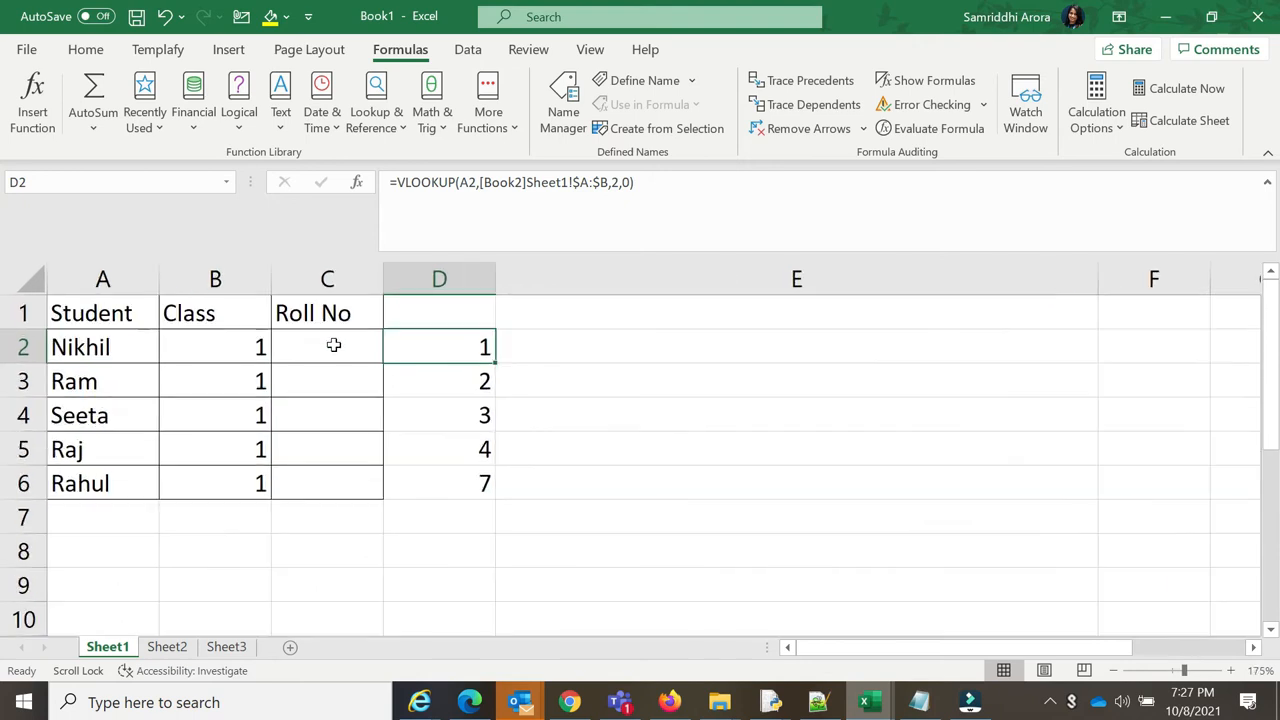
double_click(495, 364)
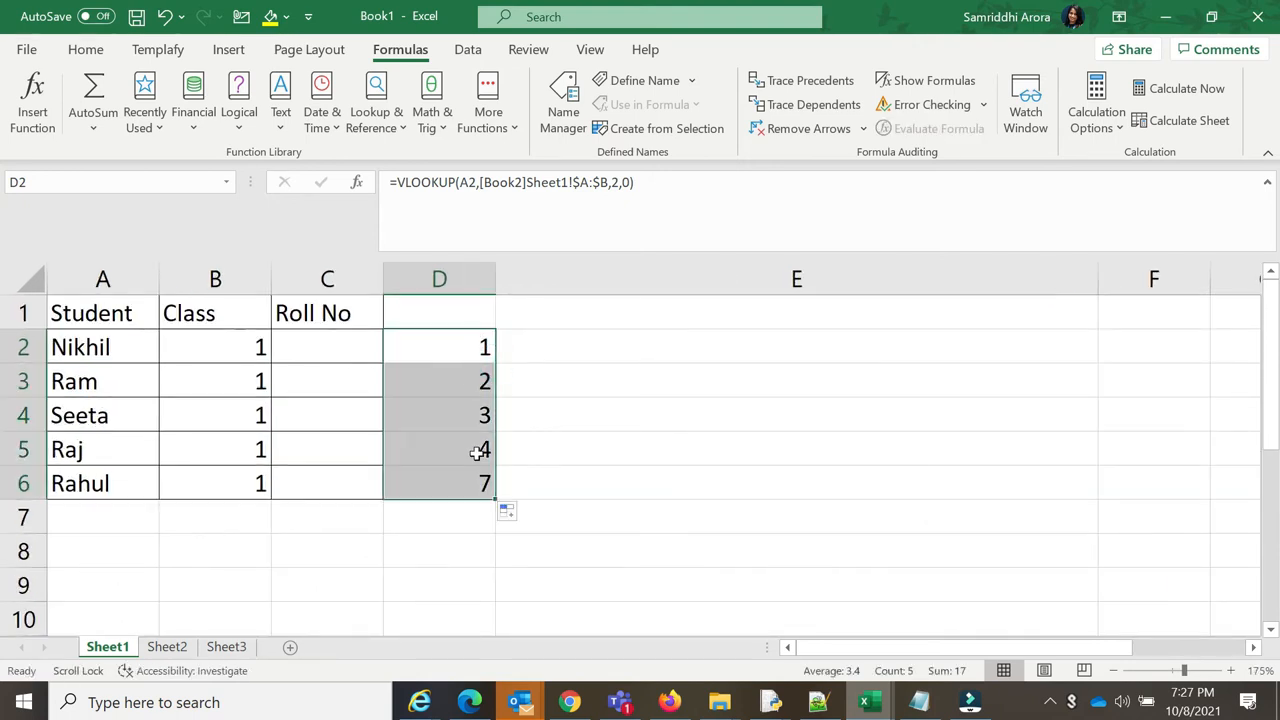
left_click(591, 374)
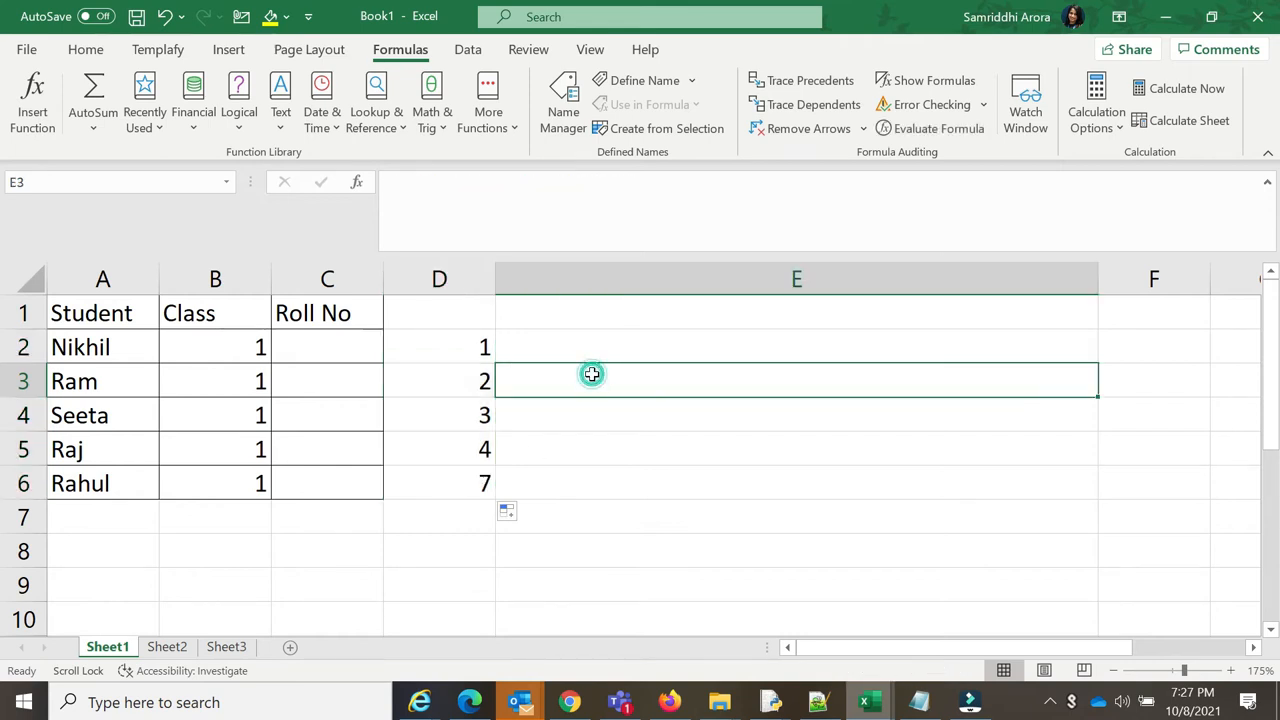
Insert the VLOOKUP function in C2 of the Roll No column and bring up its arguments
scroll(591, 374, "down", 2)
scroll(596, 384, "down", 1)
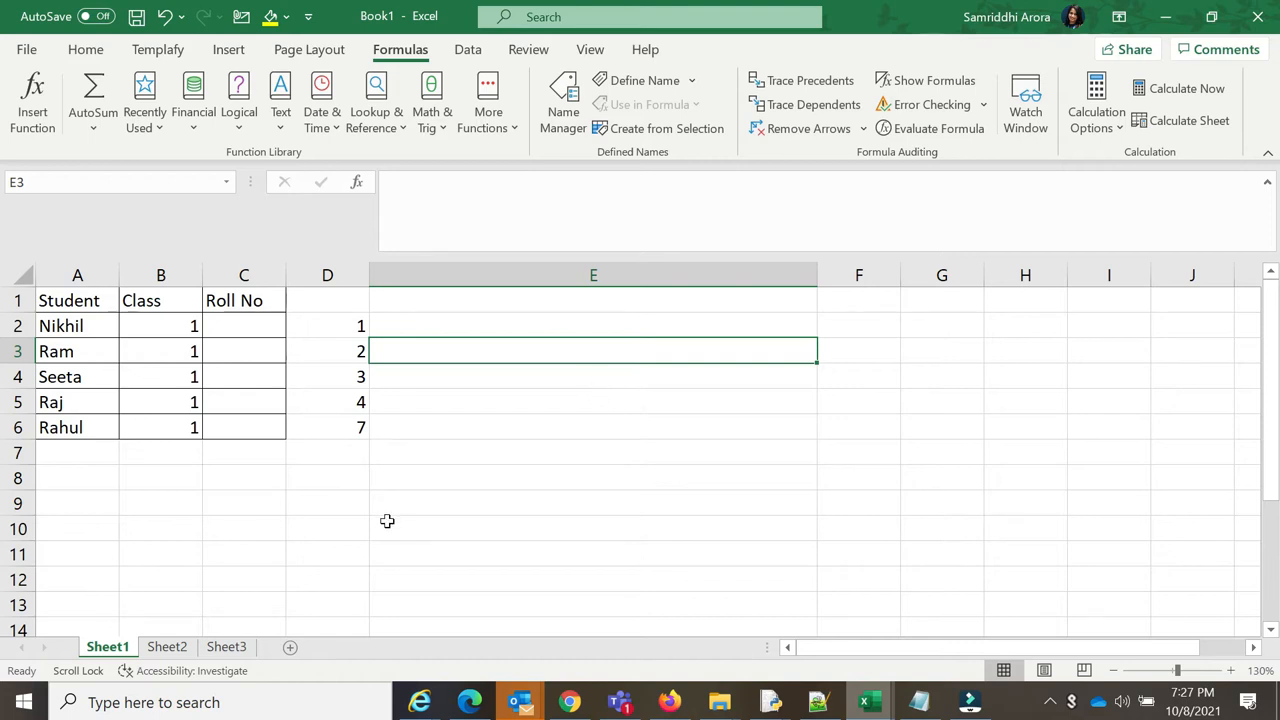
left_click(238, 326)
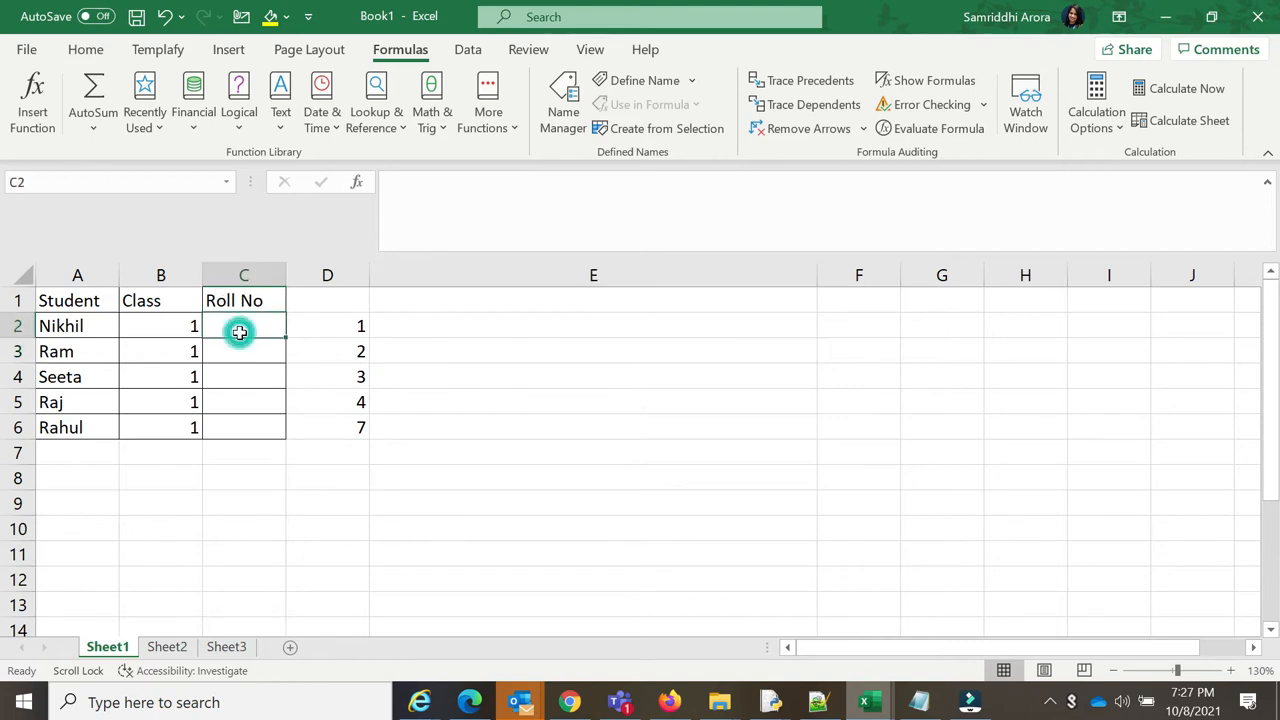
left_click(340, 320)
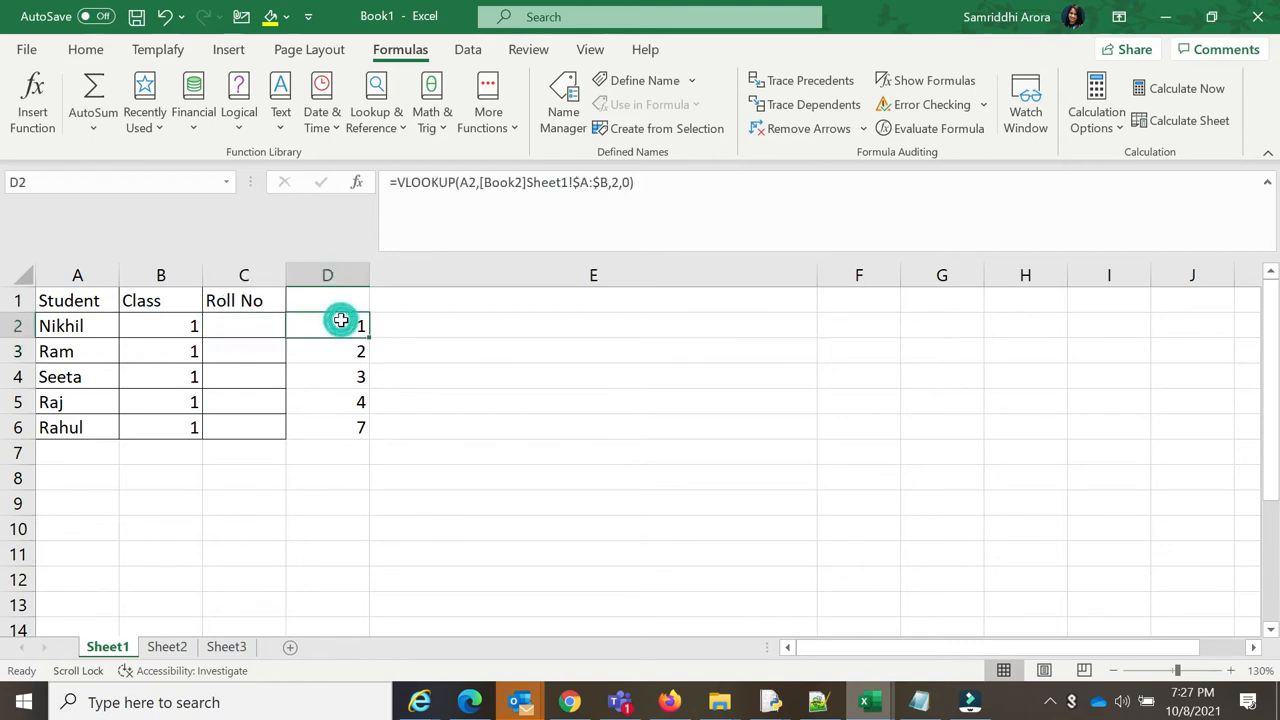
double_click(228, 328)
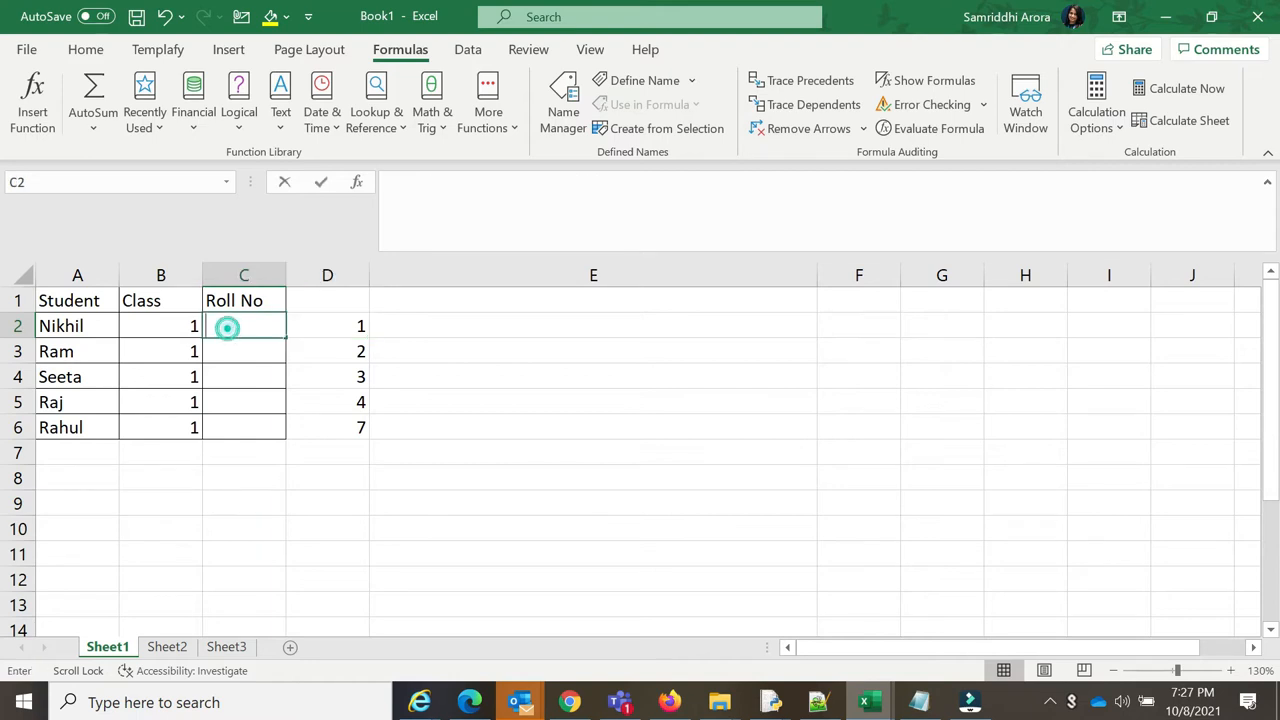
left_click(341, 298)
left_click(246, 320)
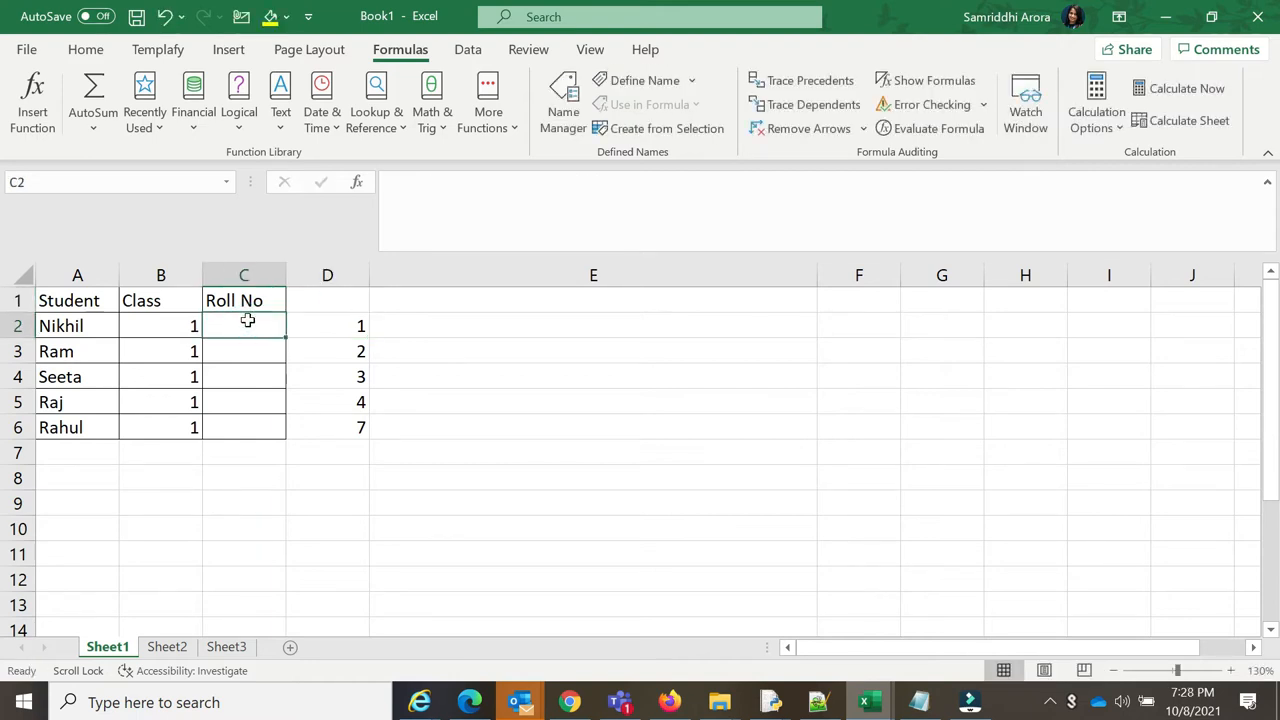
type("=")
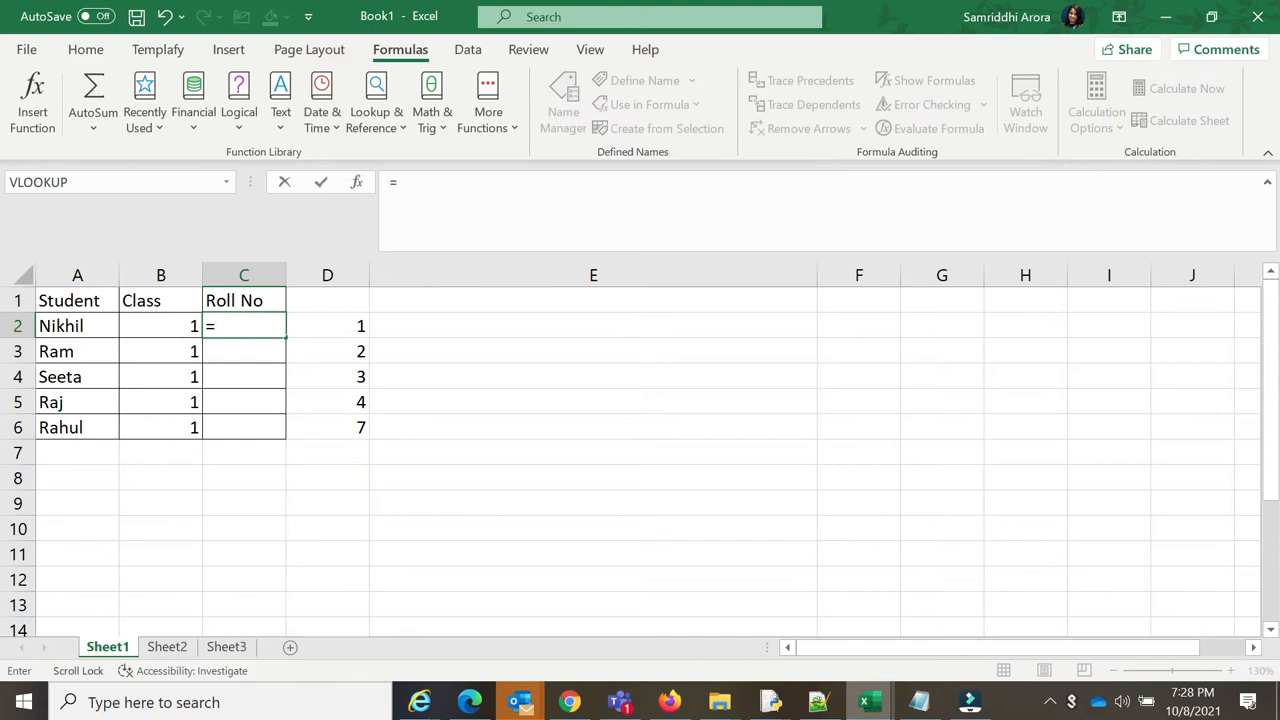
left_click(50, 182)
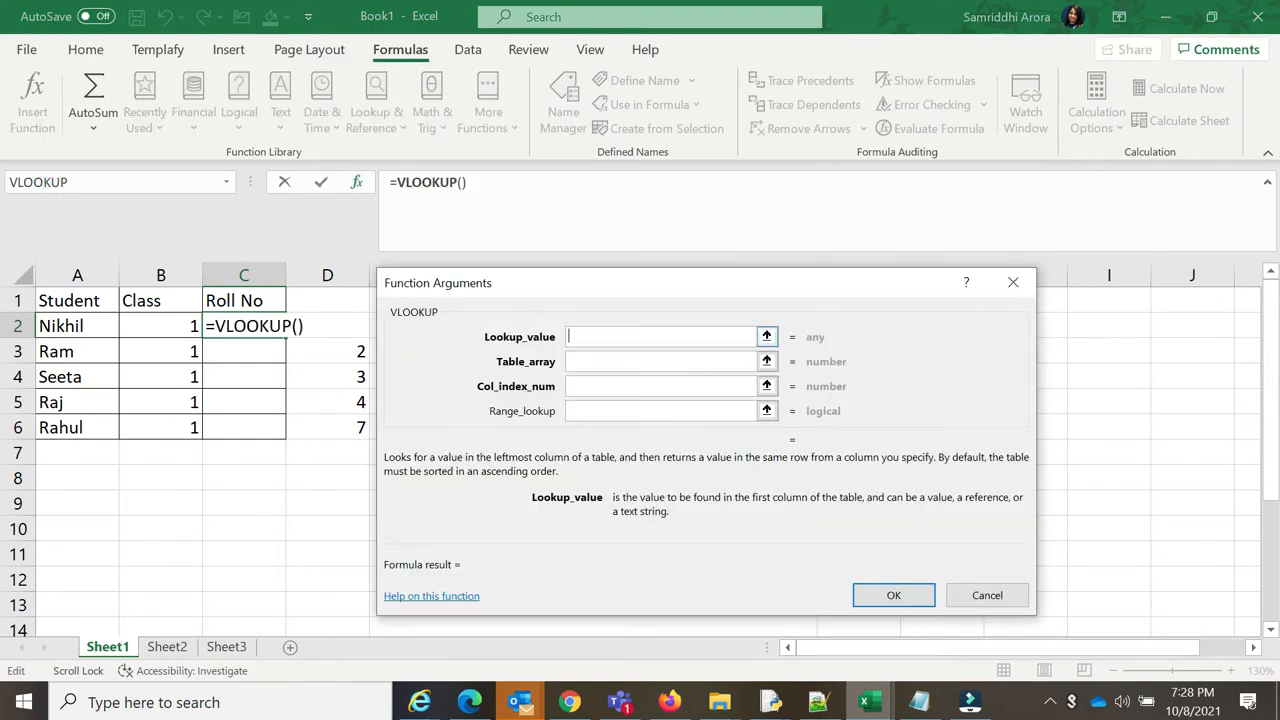
Try the whole column A as the Lookup_value, and settle on cell A2 instead
left_click(62, 326)
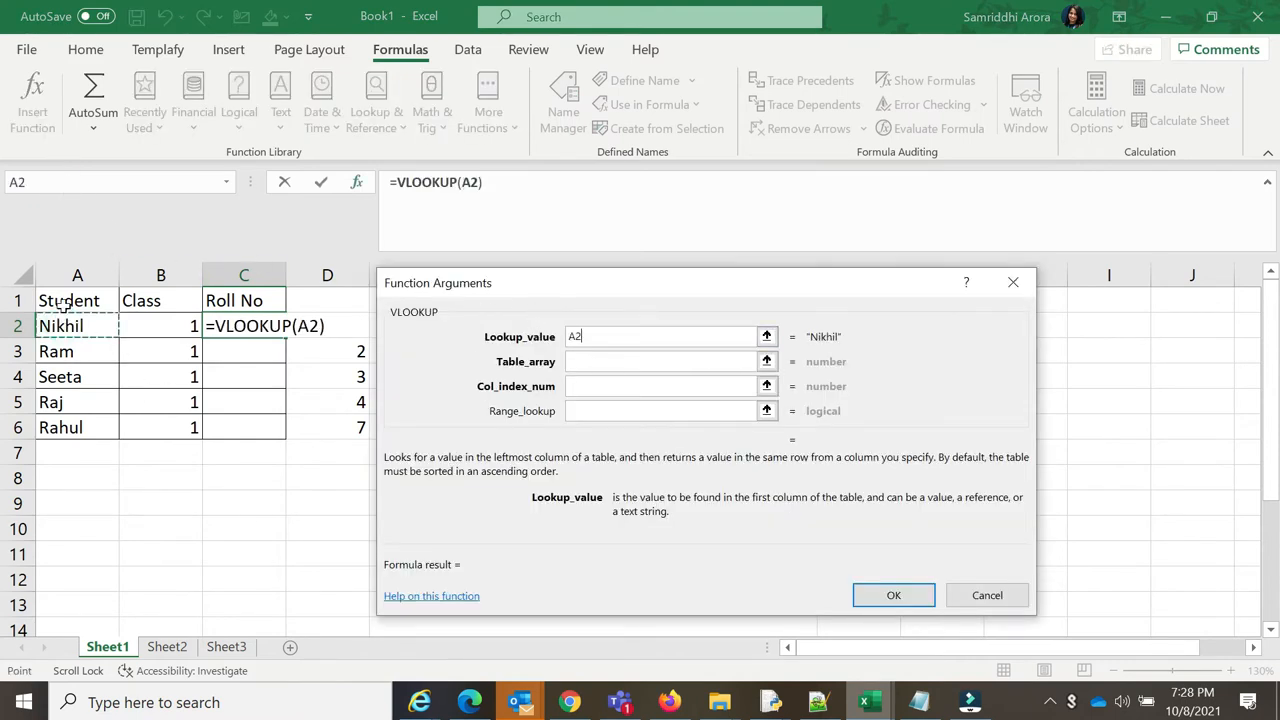
left_click(67, 284)
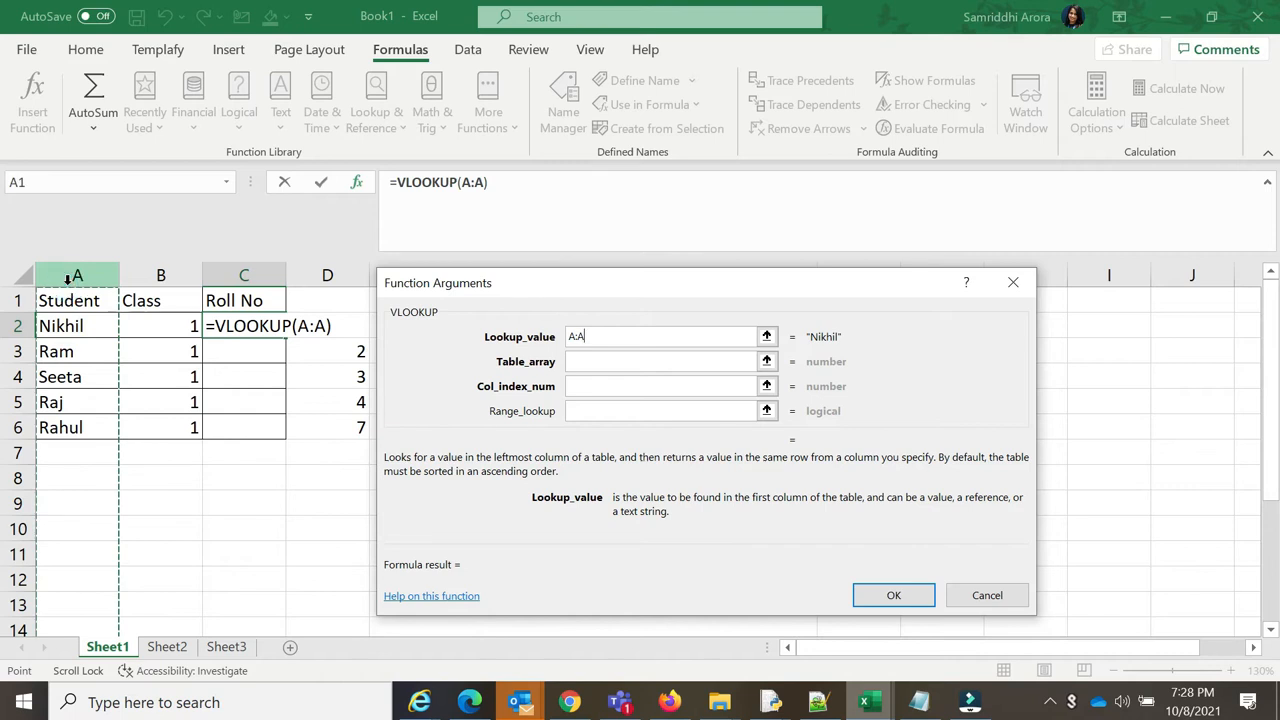
left_click(62, 326)
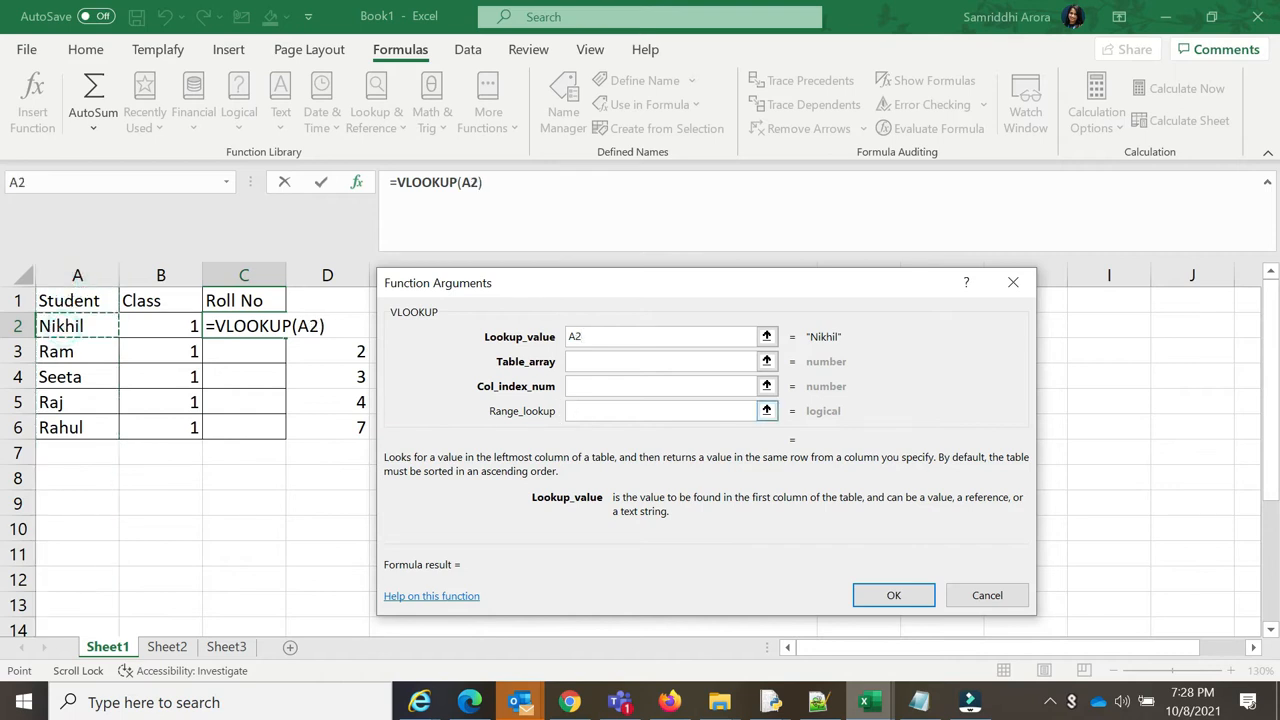
left_click(607, 362)
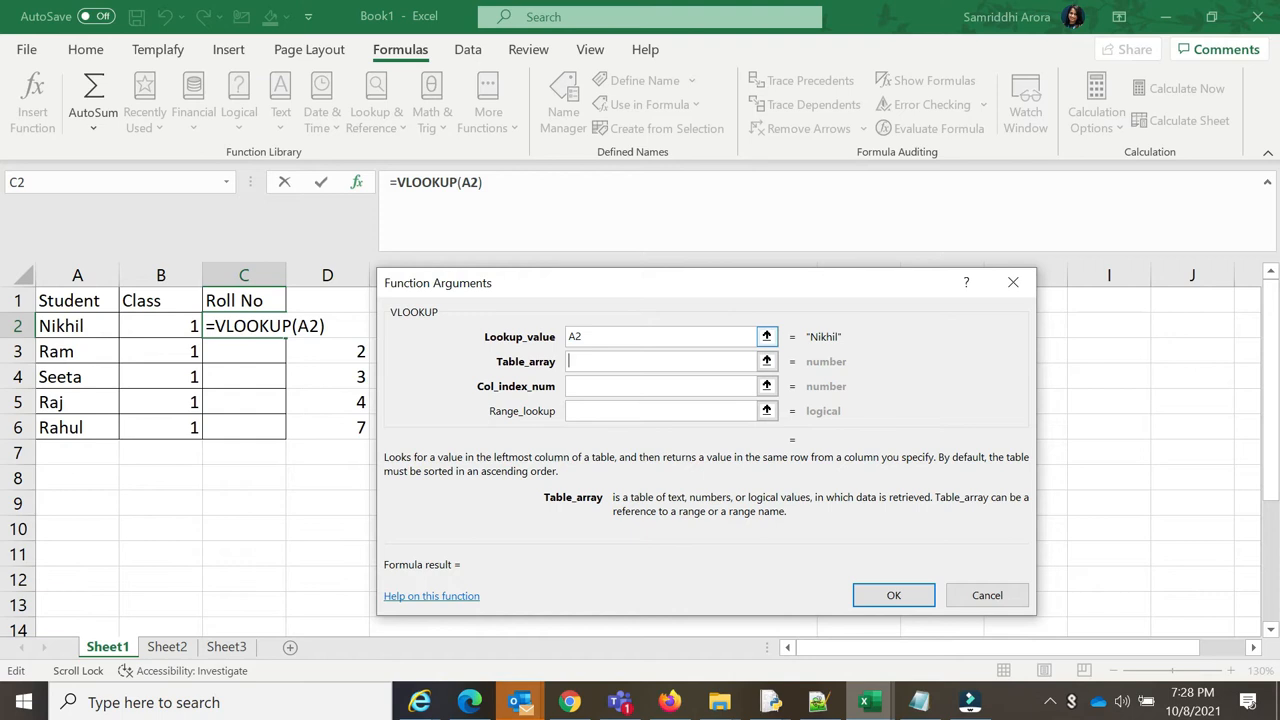
double_click(586, 336)
key("BackSpace")
left_click(86, 273)
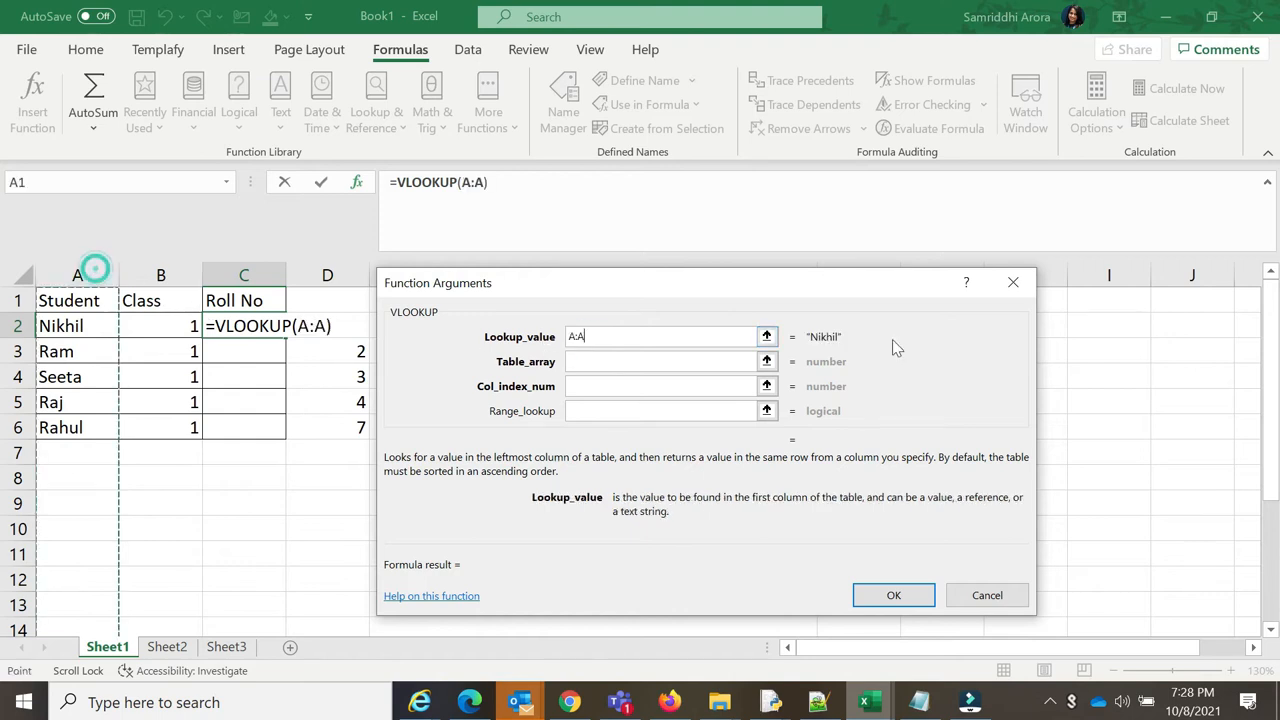
left_click(62, 328)
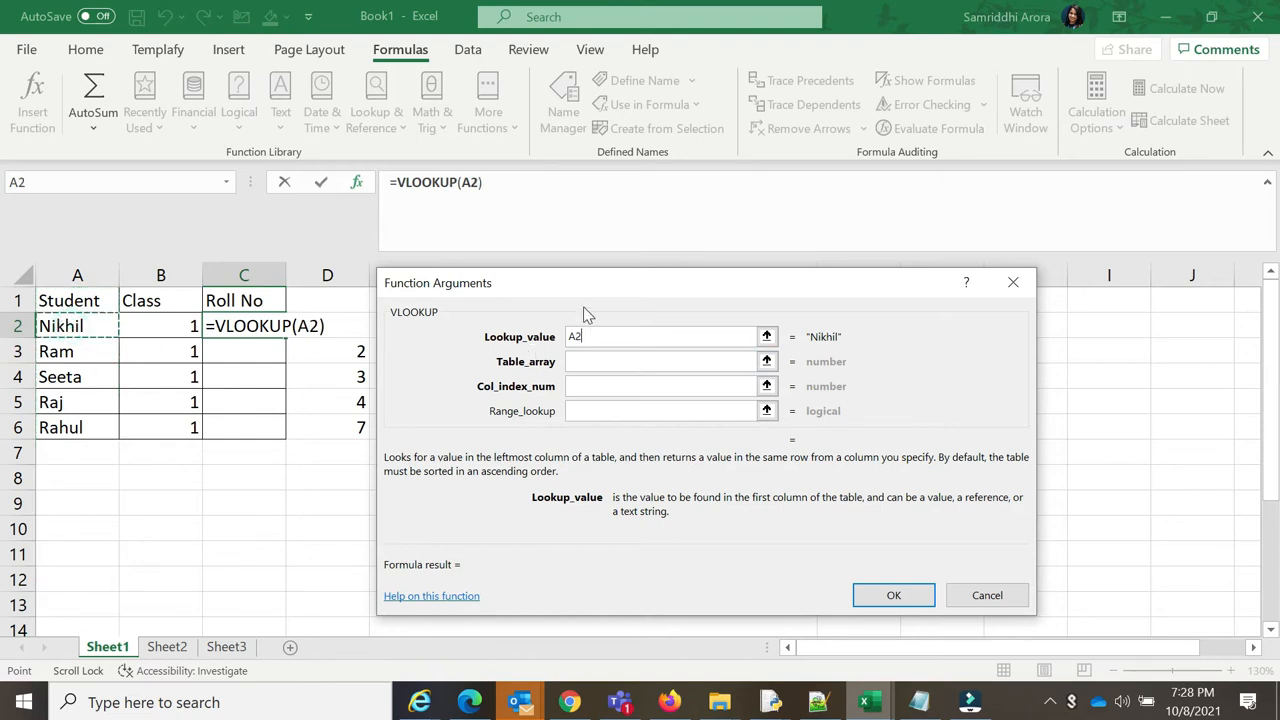
Set the Table_array to columns A:B of Sheet1 in Book2
left_click(600, 362)
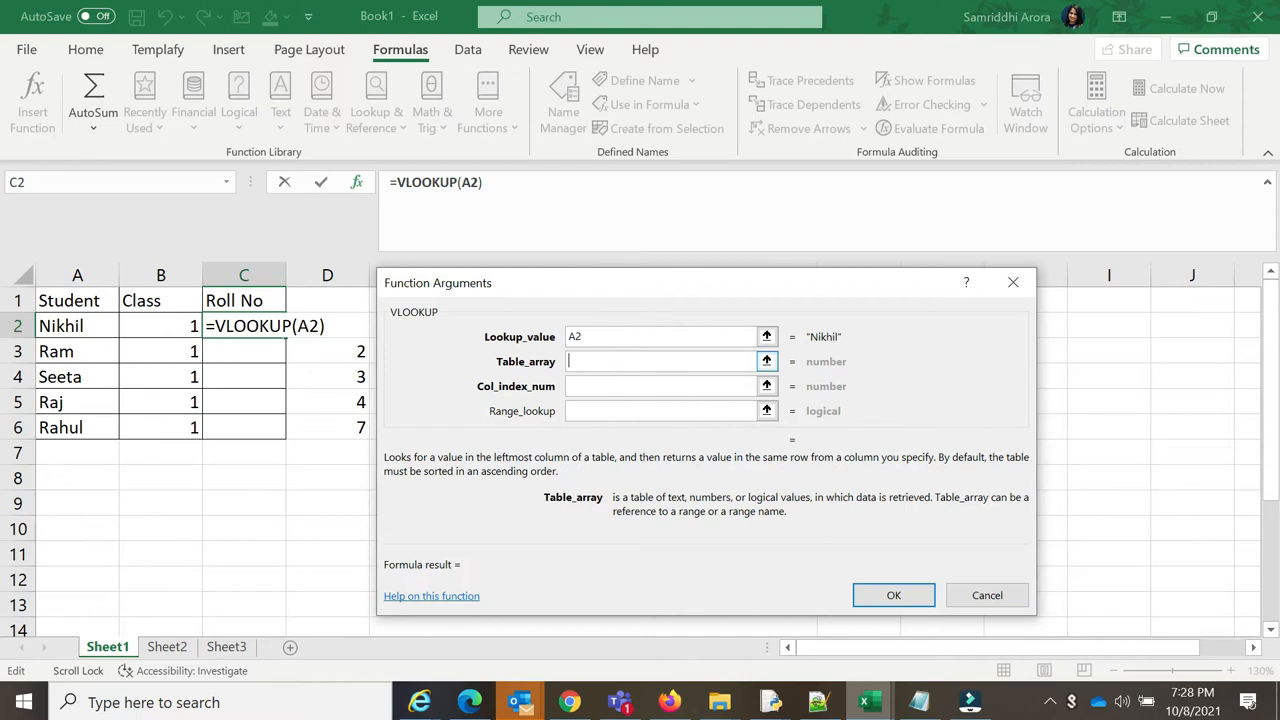
mouse_move(858, 706)
left_click(1063, 640)
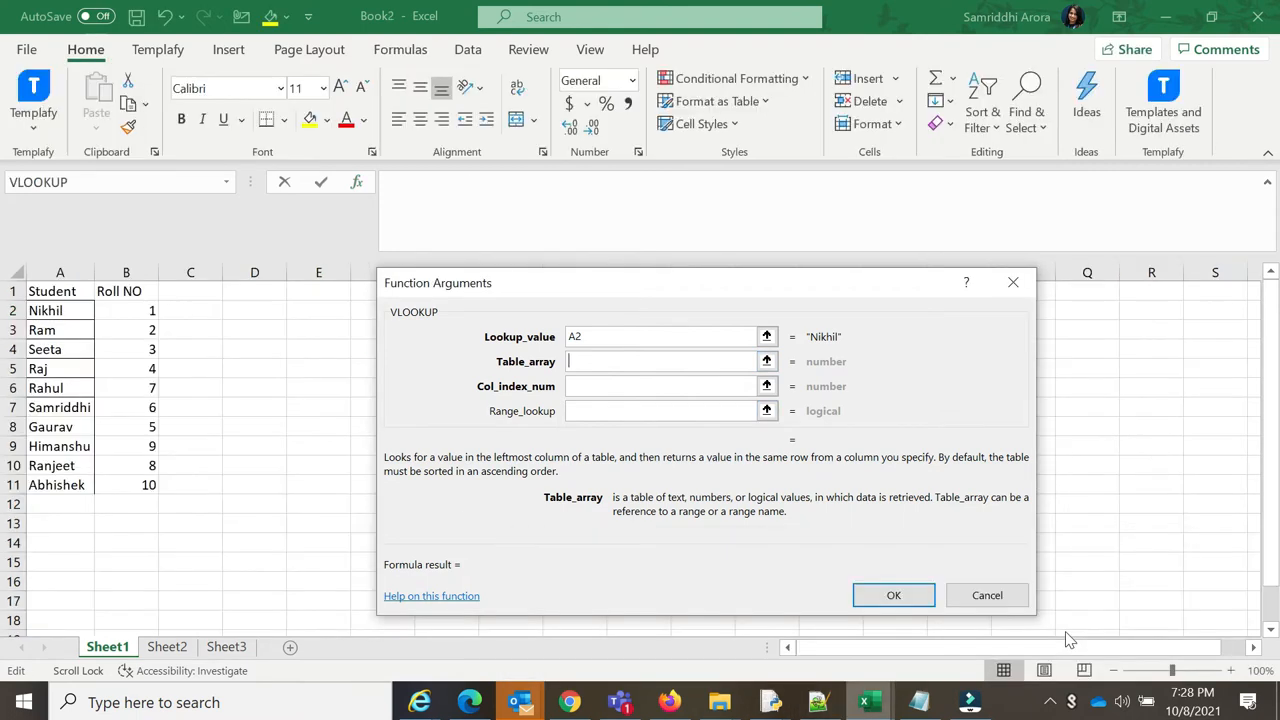
left_click_drag(49, 268, 126, 264)
left_click(125, 272)
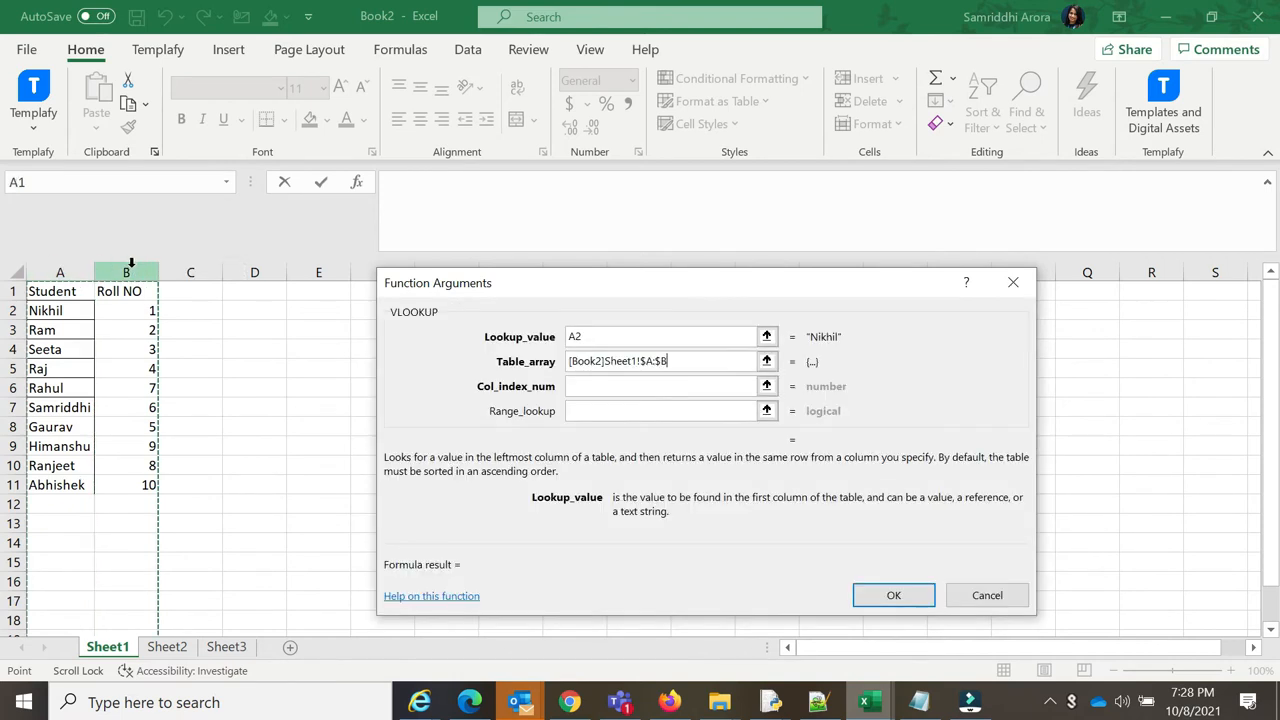
Set Col_index_num to 2 and Range_lookup to 0 for the C2 VLOOKUP
left_click(622, 385)
type("2")
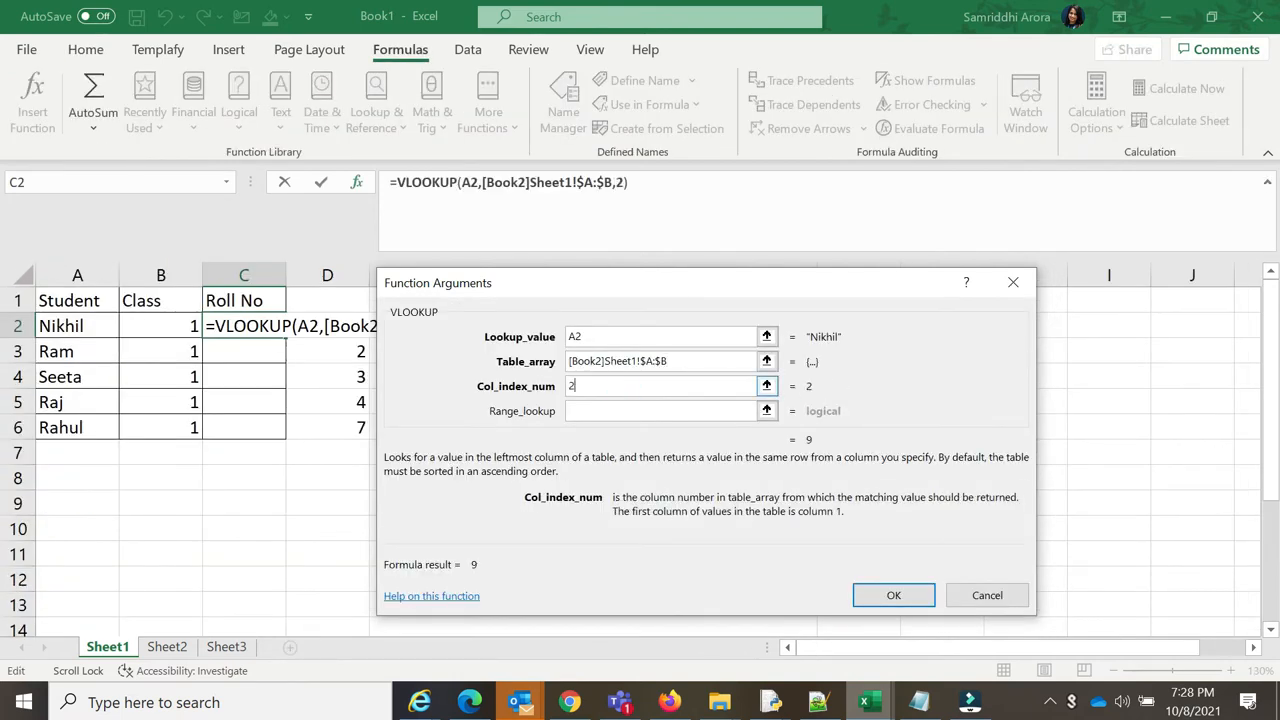
key("Tab")
type("0")
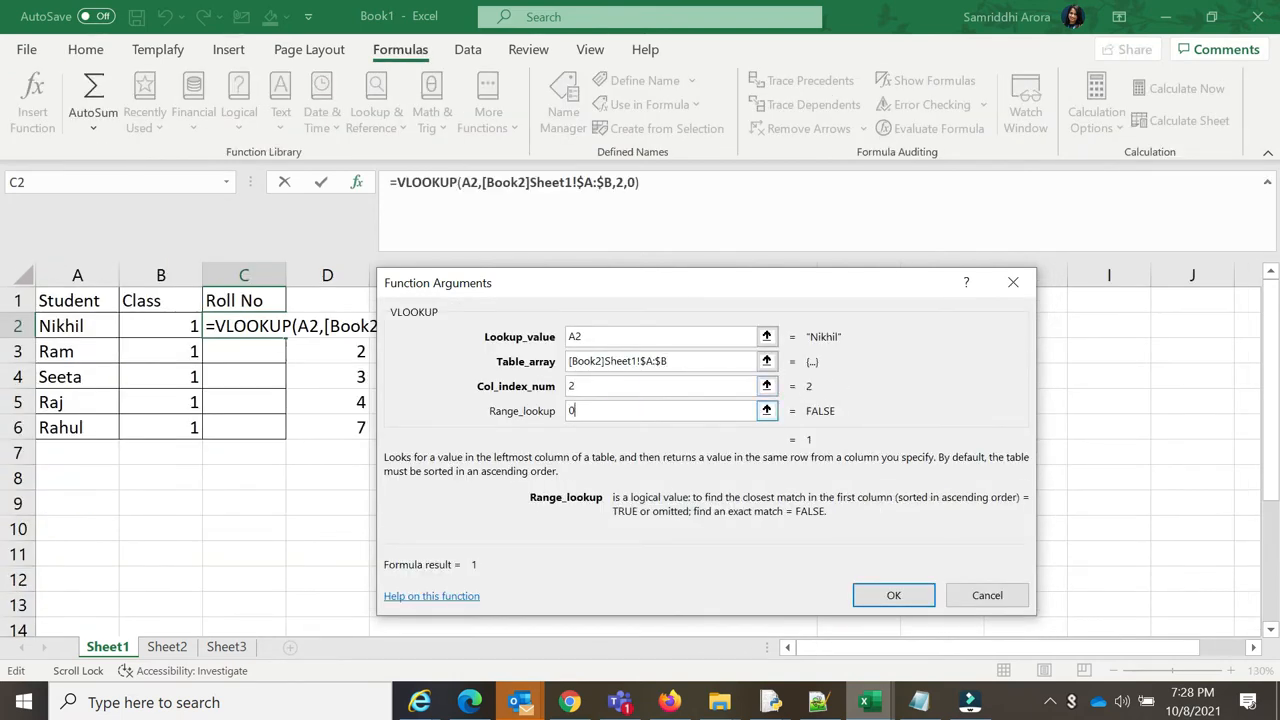
Accept the VLOOKUP arguments for C2 and fill the formula down through C6
left_click(884, 600)
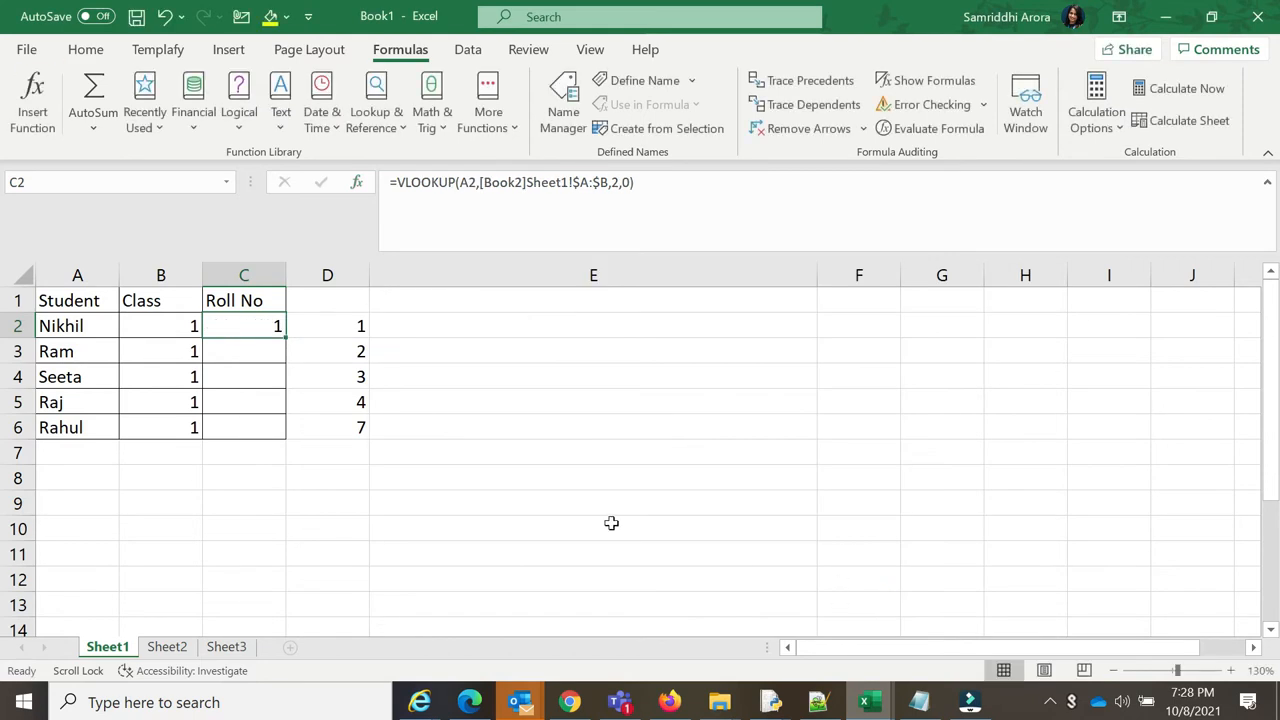
left_click_drag(246, 323, 249, 425)
left_click(251, 325)
double_click(284, 338)
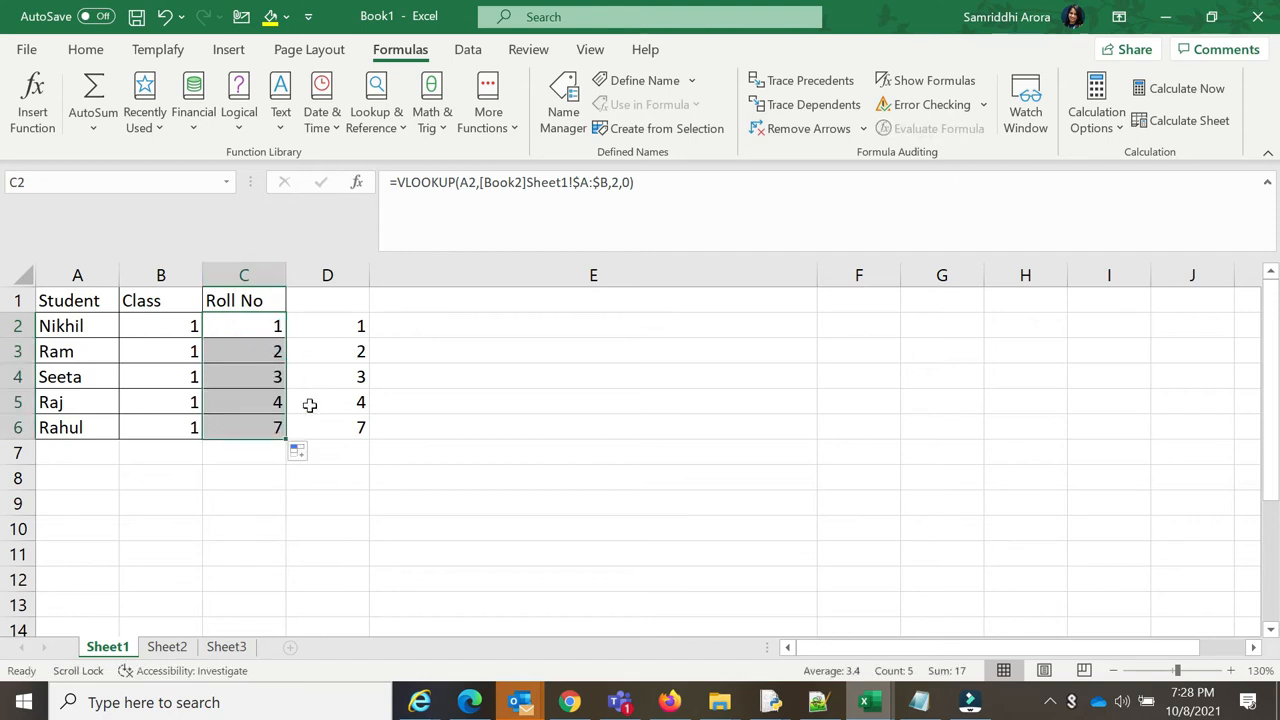
Clear the reference roll numbers from column D
left_click(344, 276)
key("Delete")
left_click(406, 383)
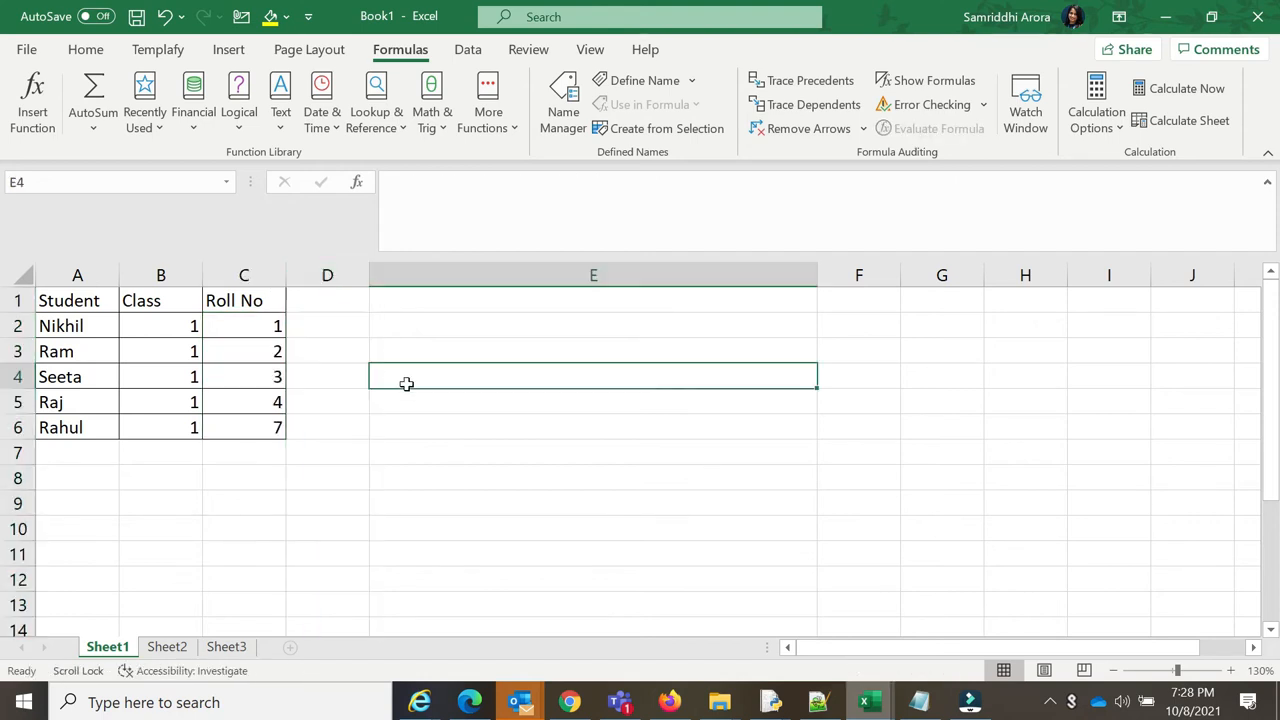
Review the VLOOKUP formula in each cell from C2 to C6
left_click(266, 325)
left_click(251, 352)
left_click(253, 377)
left_click(262, 402)
left_click(272, 427)
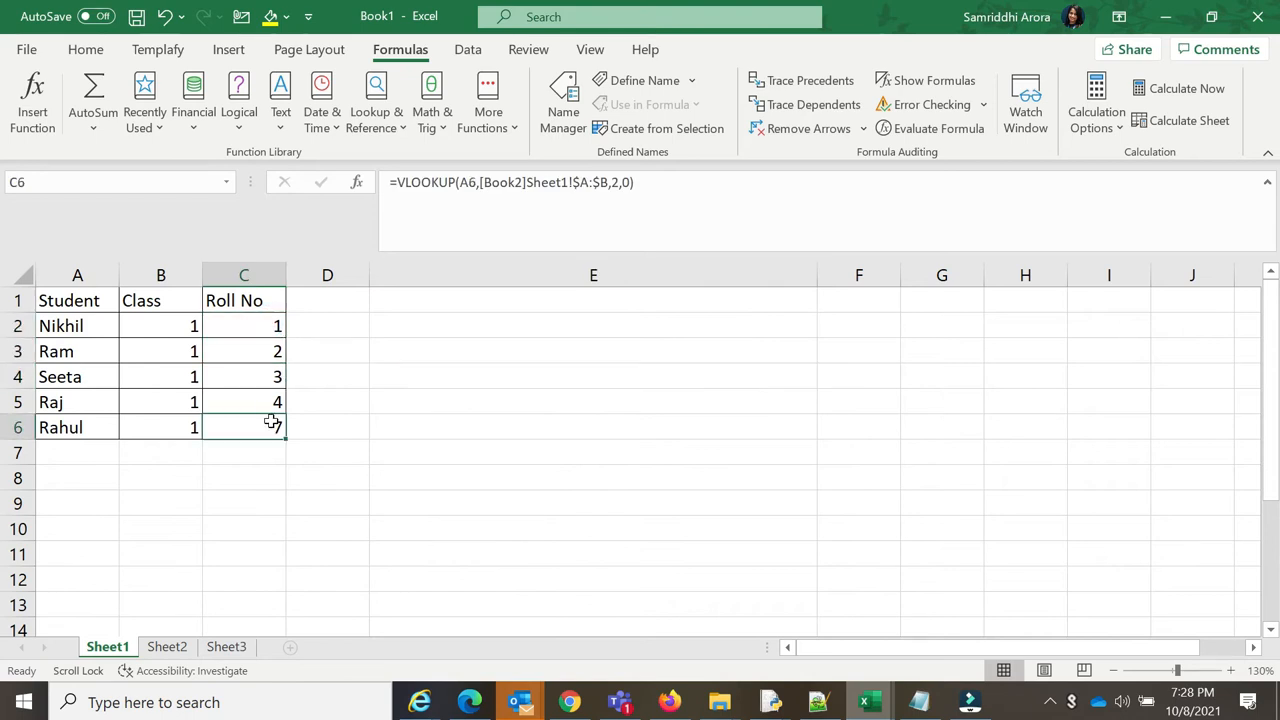
left_click(251, 330)
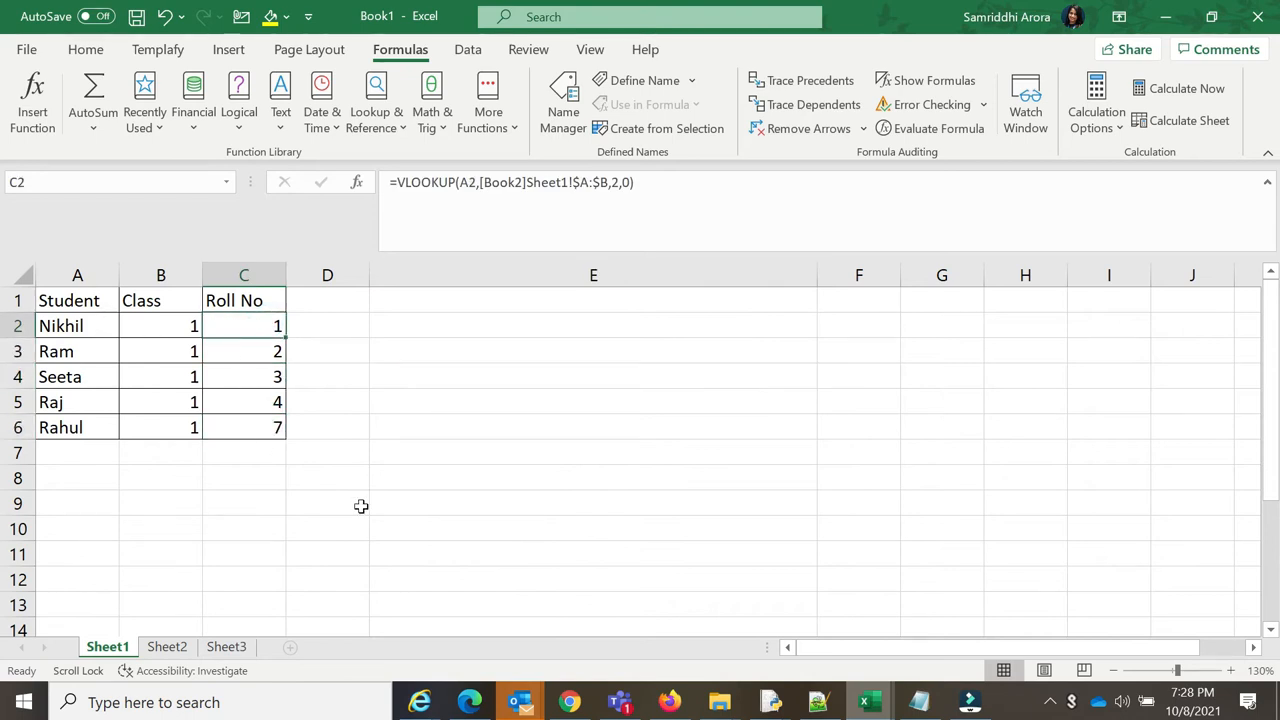
Compare the first three students' roll numbers in Book2 with the lookup results in Book1
mouse_move(868, 700)
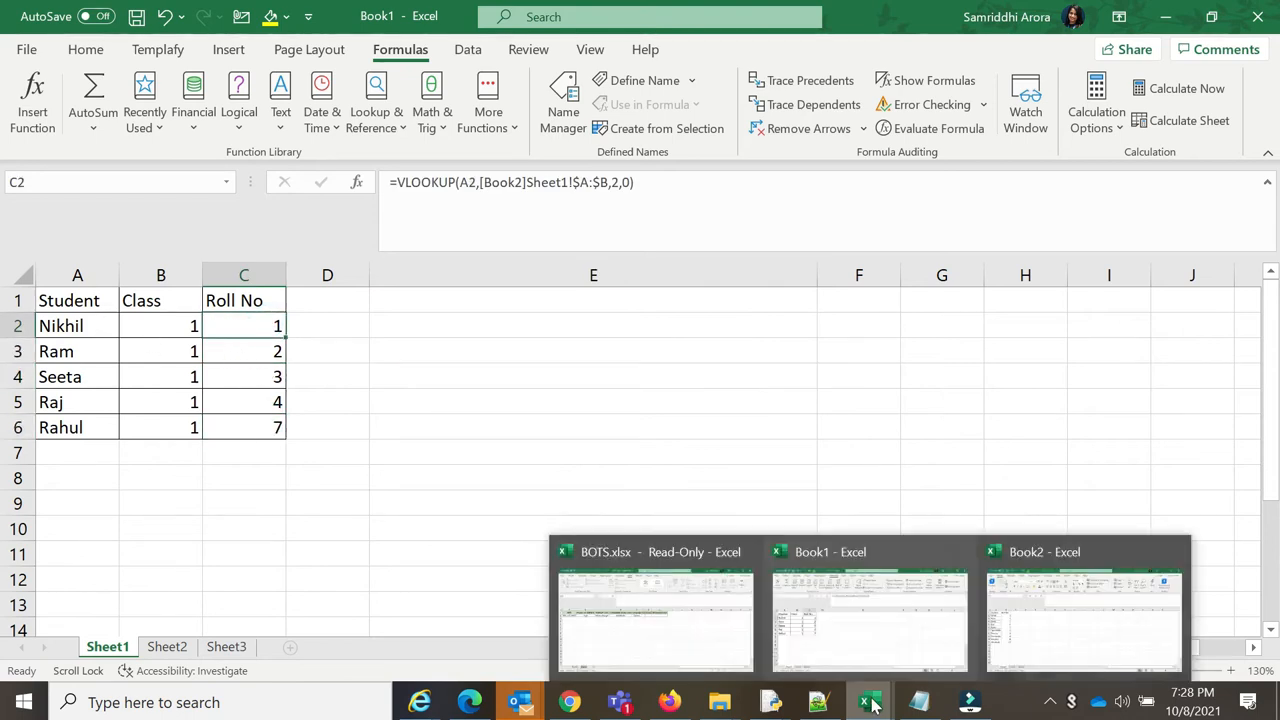
left_click(1008, 645)
left_click_drag(66, 311, 149, 331)
left_click_drag(51, 349, 131, 357)
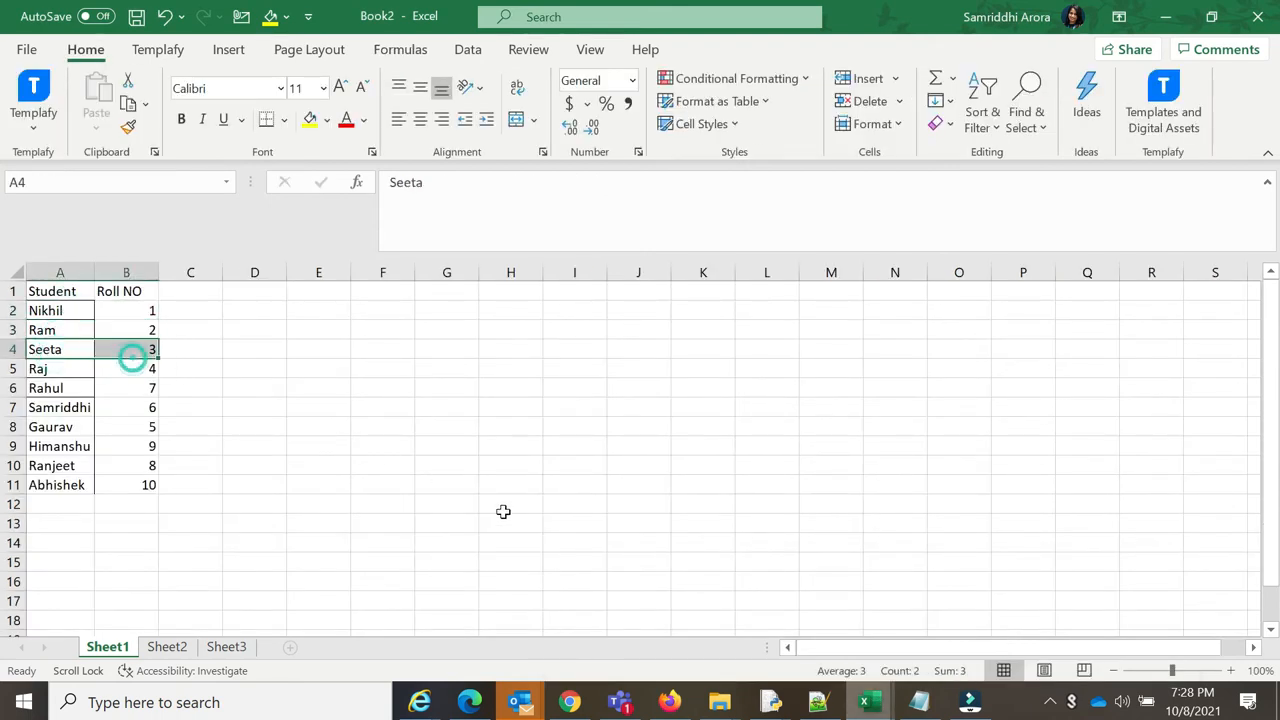
mouse_move(868, 700)
left_click(808, 626)
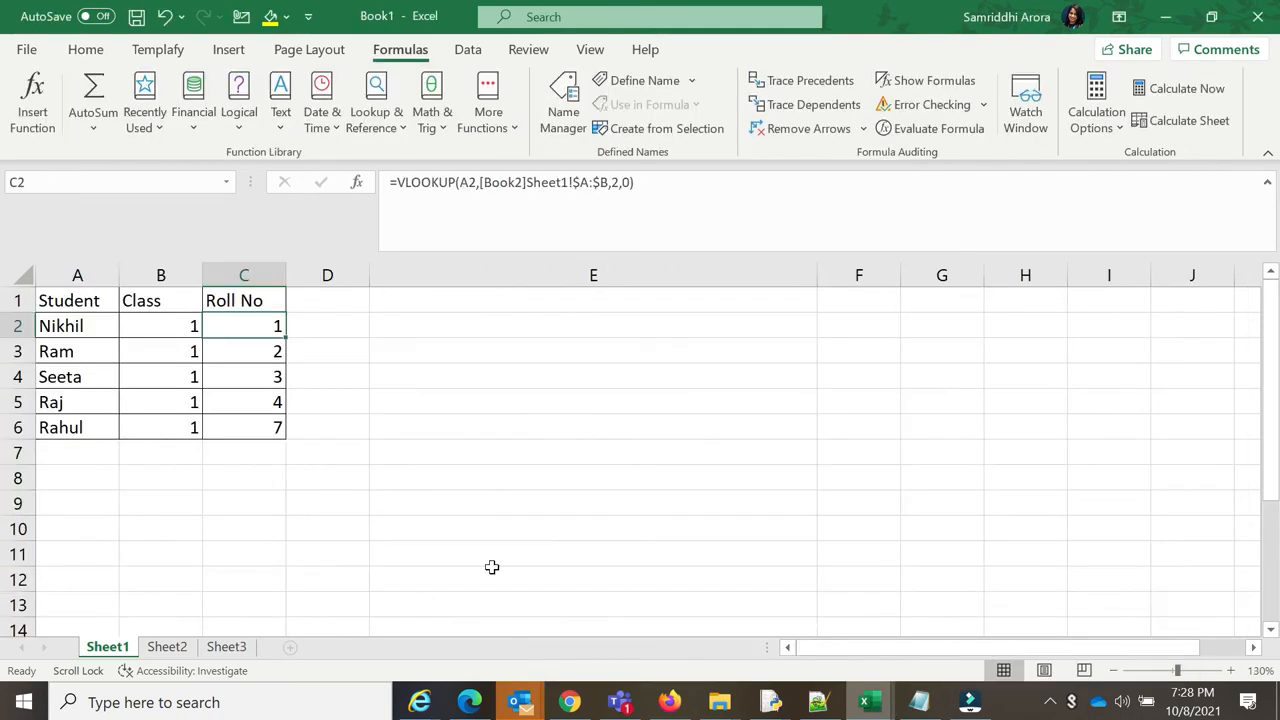
left_click(48, 330)
left_click(214, 332)
double_click(72, 350)
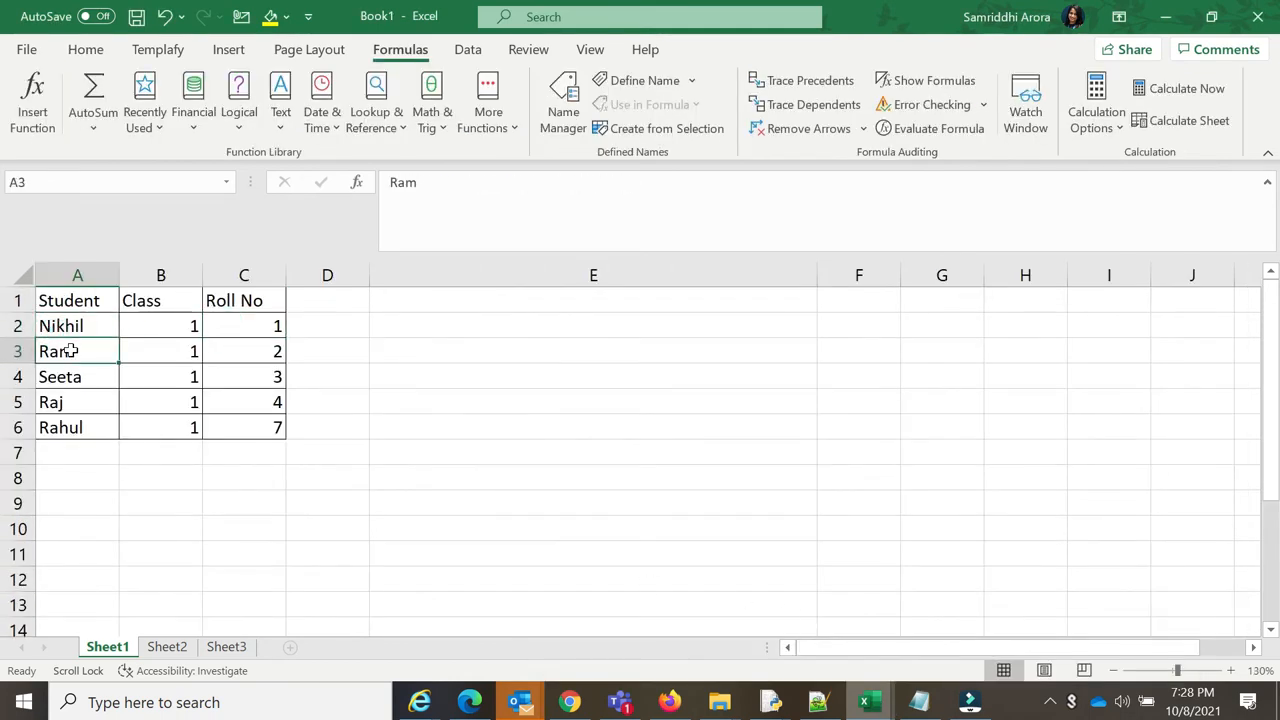
left_click(262, 354)
left_click(63, 383)
left_click(248, 376)
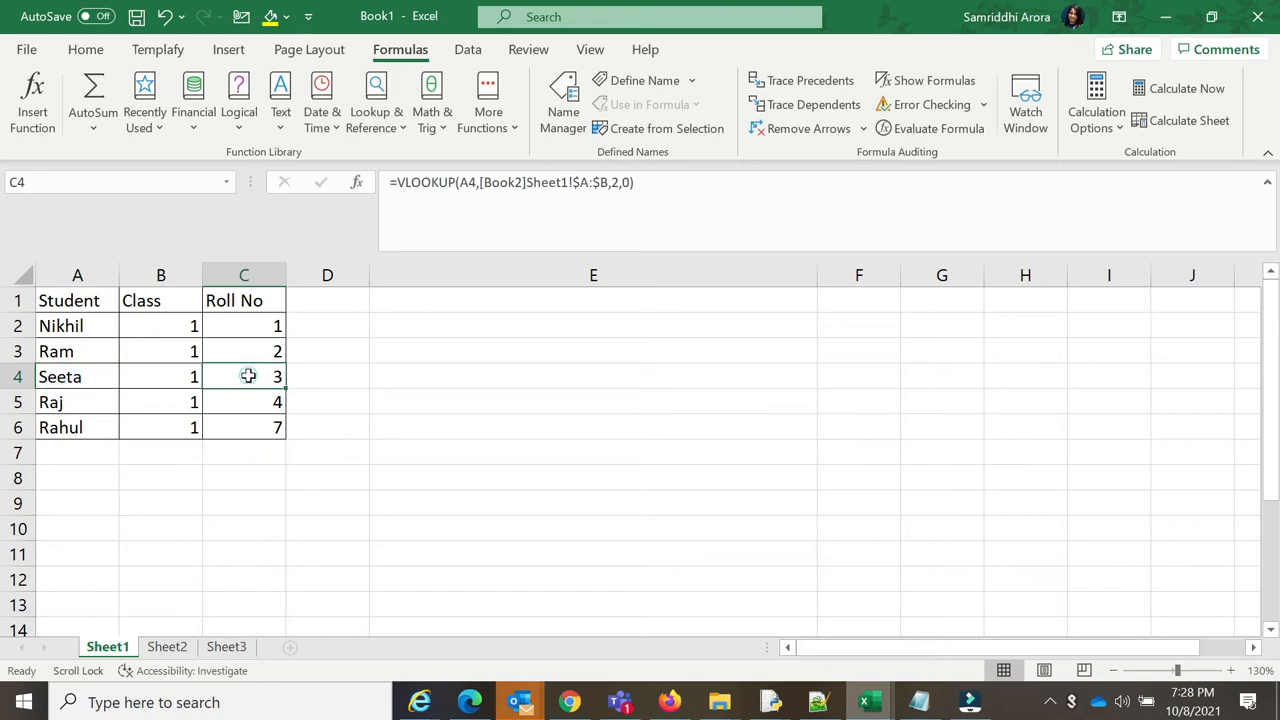
Compare the roll numbers of the students in rows 5 and 6 between Book1 and Book2
left_click(91, 404)
left_click(91, 429)
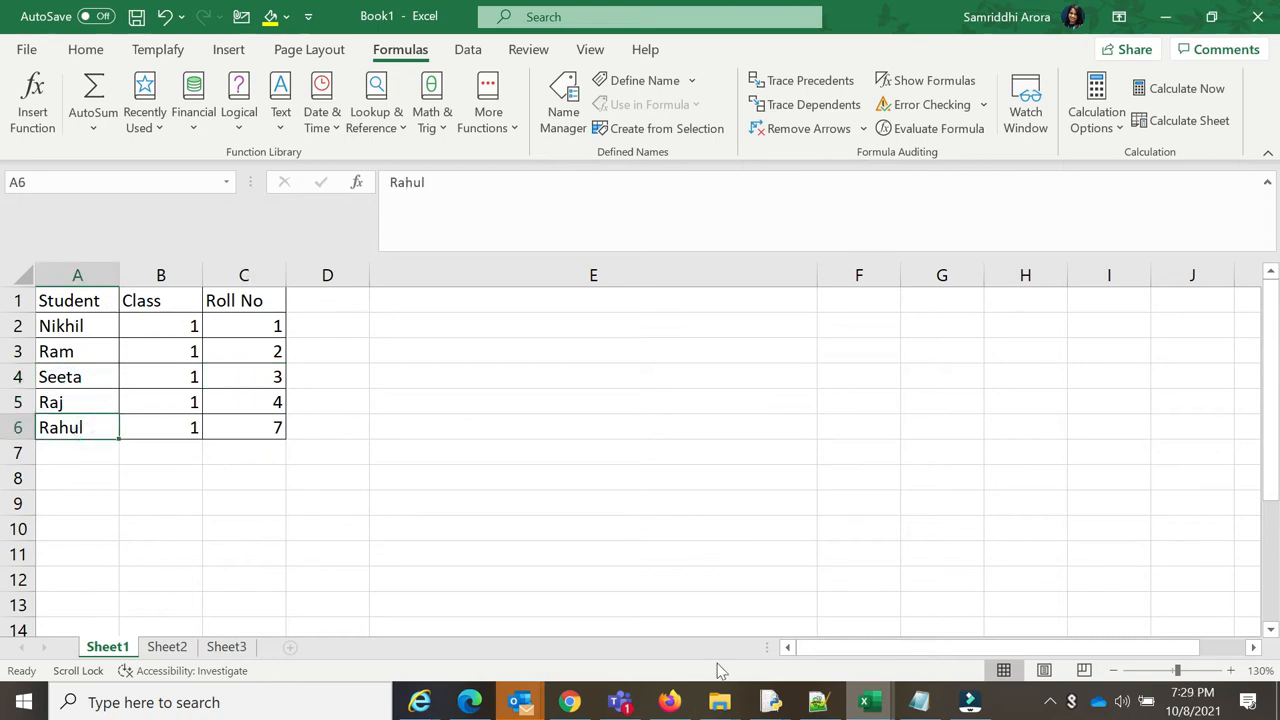
mouse_move(888, 714)
left_click(1040, 649)
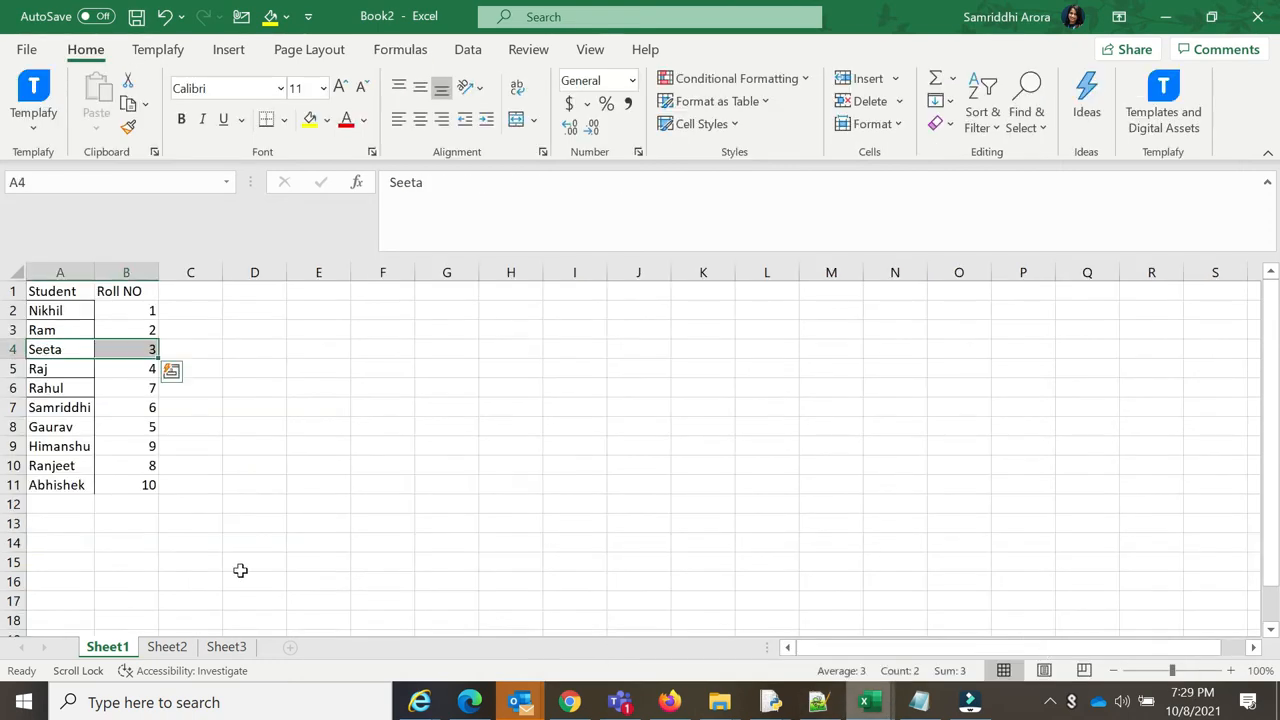
left_click(40, 386)
left_click(58, 370)
left_click(118, 372)
left_click(57, 387)
left_click(137, 392)
mouse_move(866, 705)
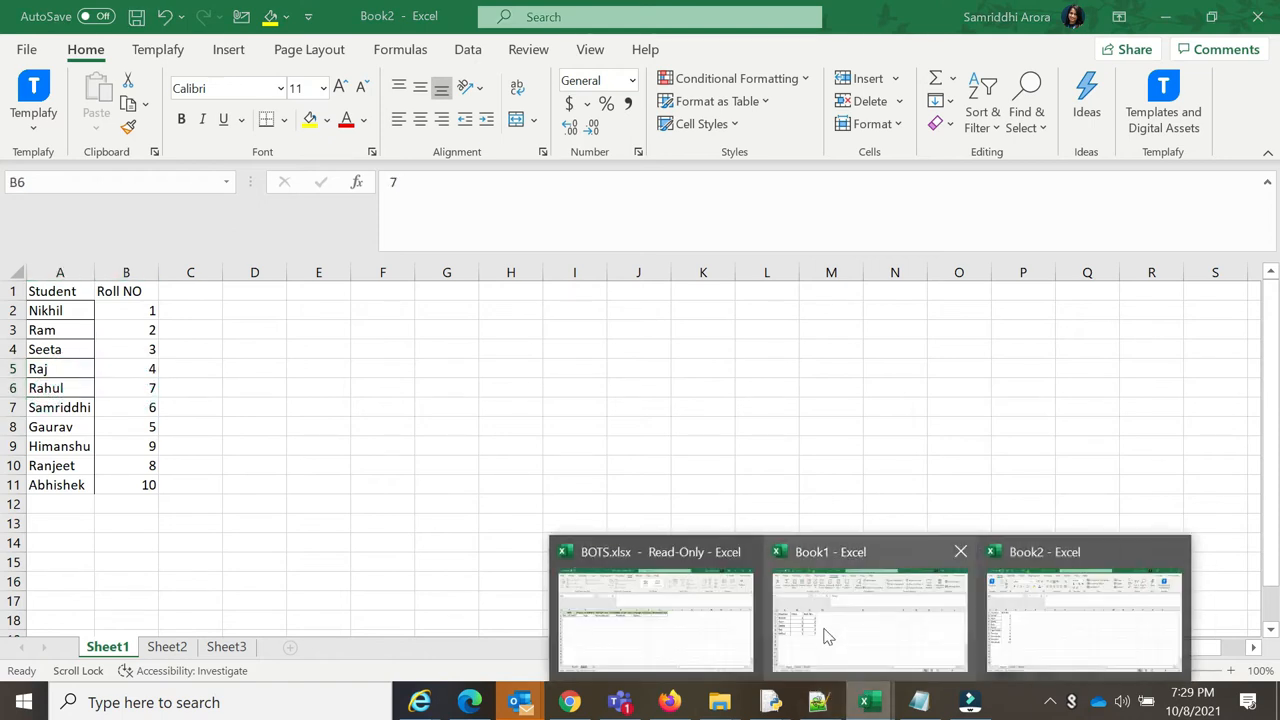
left_click(828, 634)
left_click(87, 402)
left_click(254, 402)
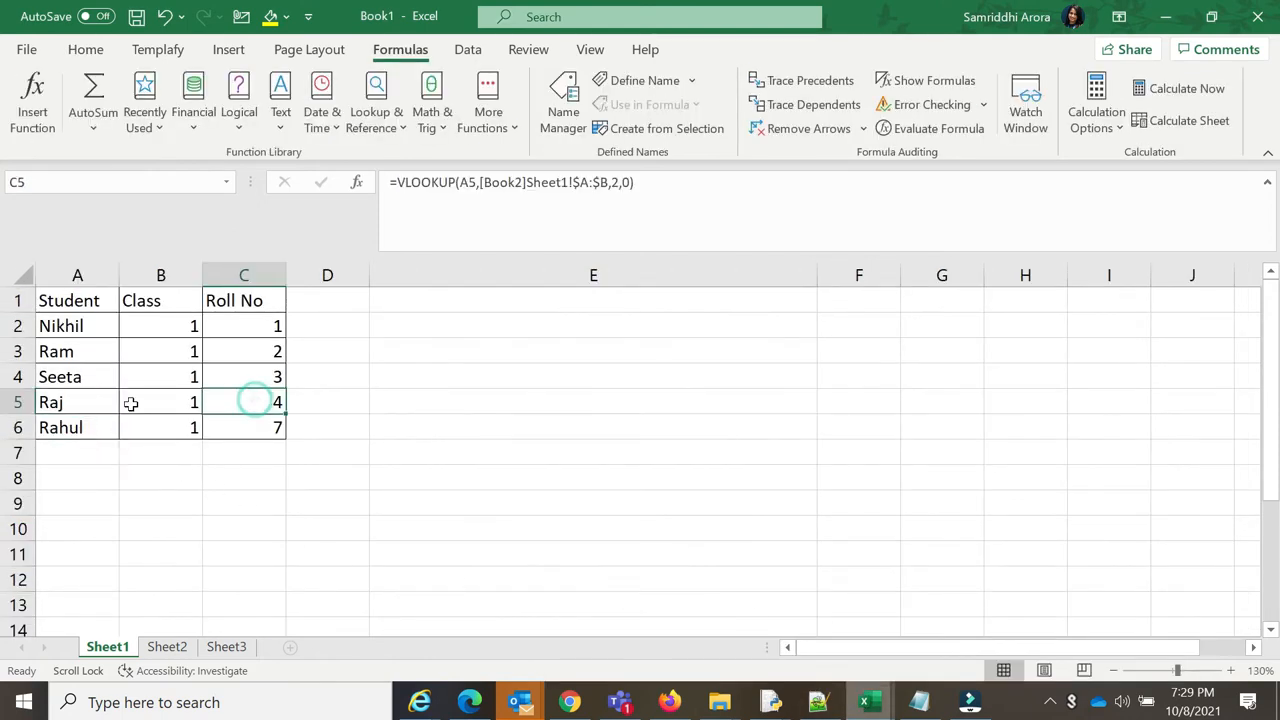
left_click(62, 432)
left_click(223, 427)
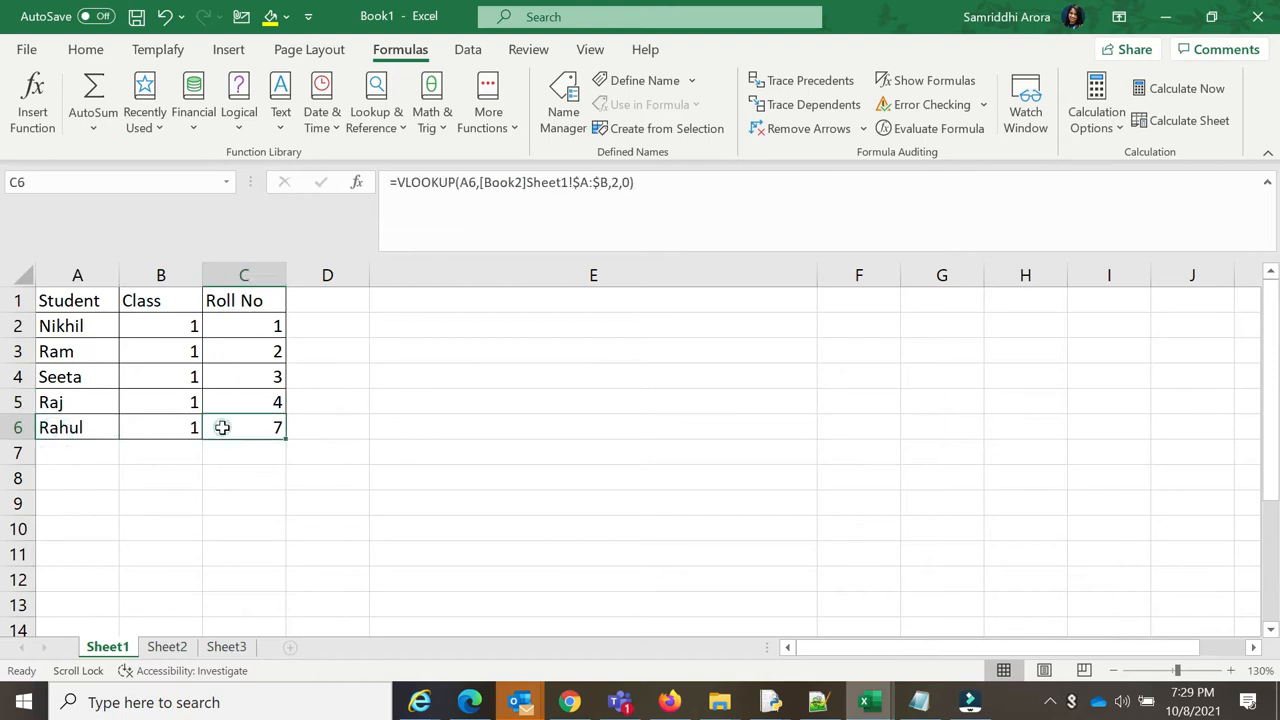
Examine the formulas in the Roll No column, highlighting the full VLOOKUP text of C2 without editing it
left_click(437, 379)
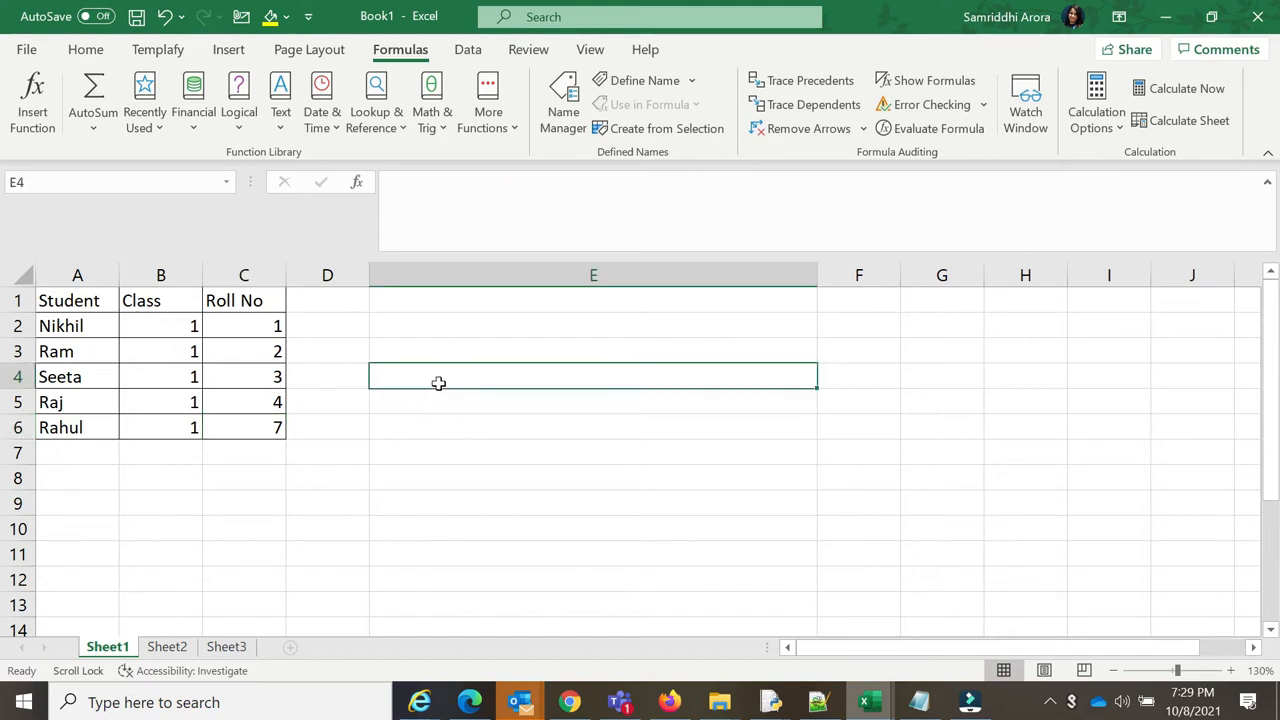
left_click(240, 323)
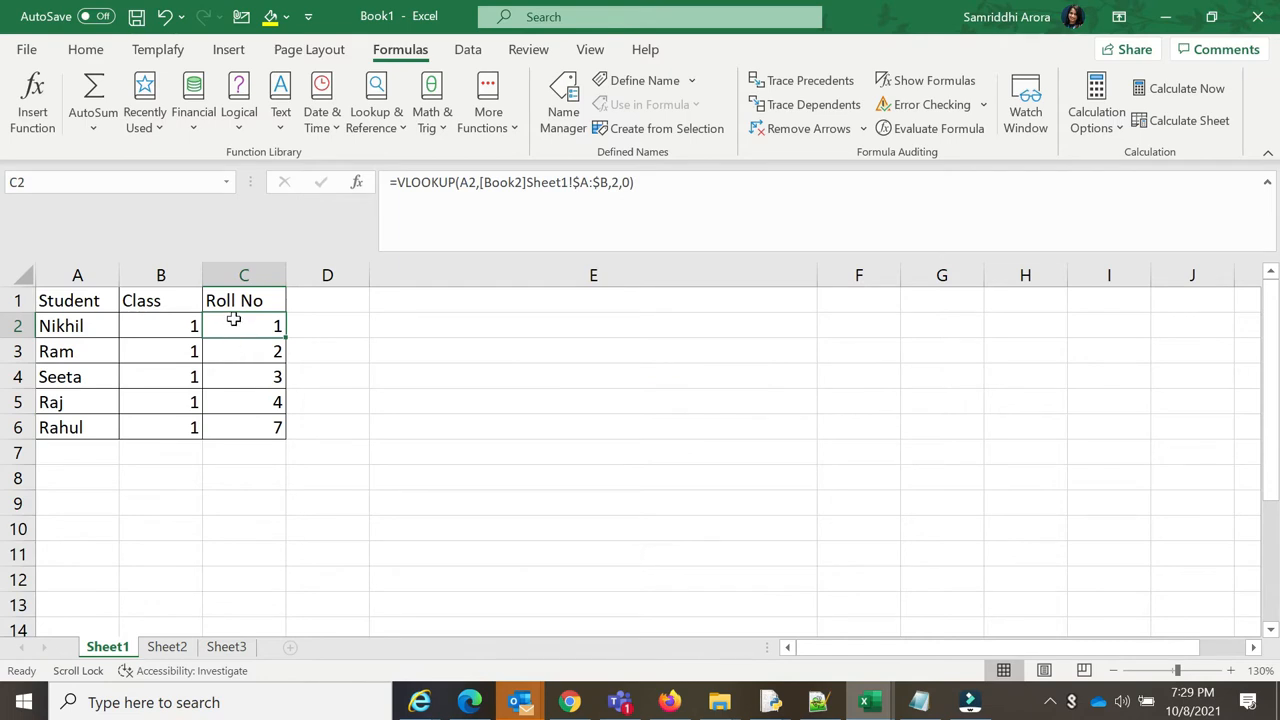
left_click(243, 357)
left_click(251, 397)
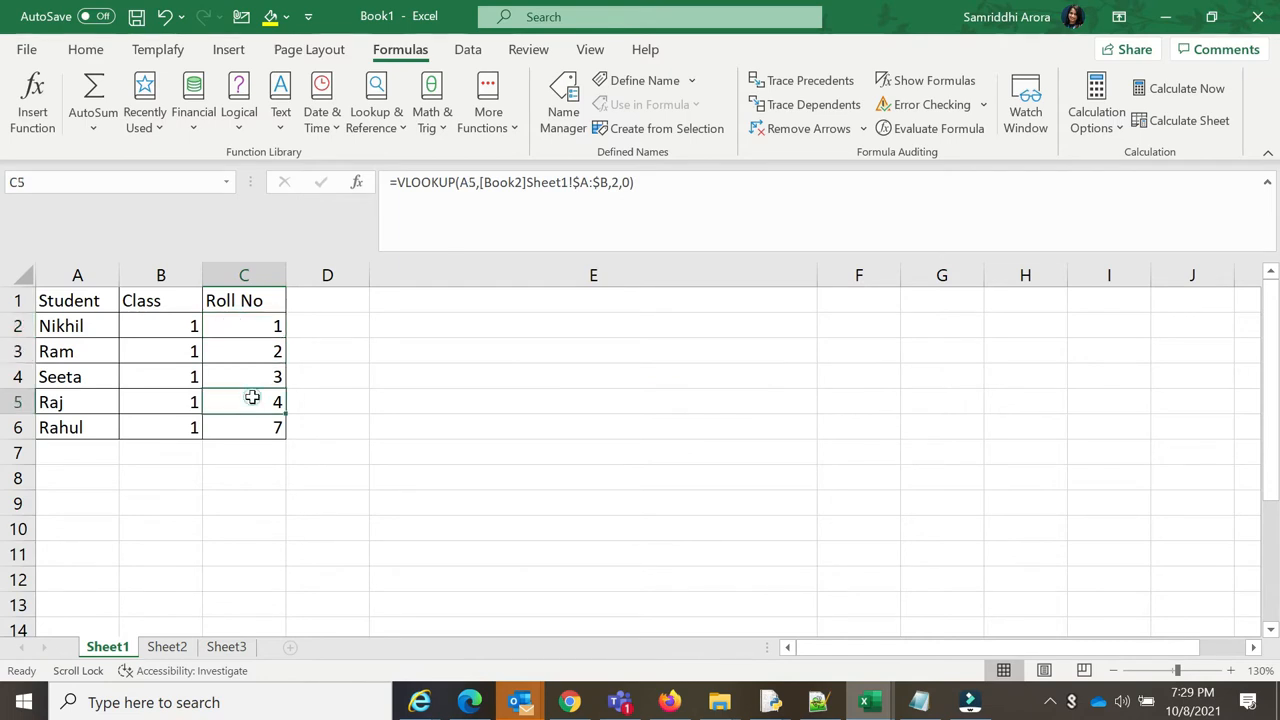
left_click(235, 326)
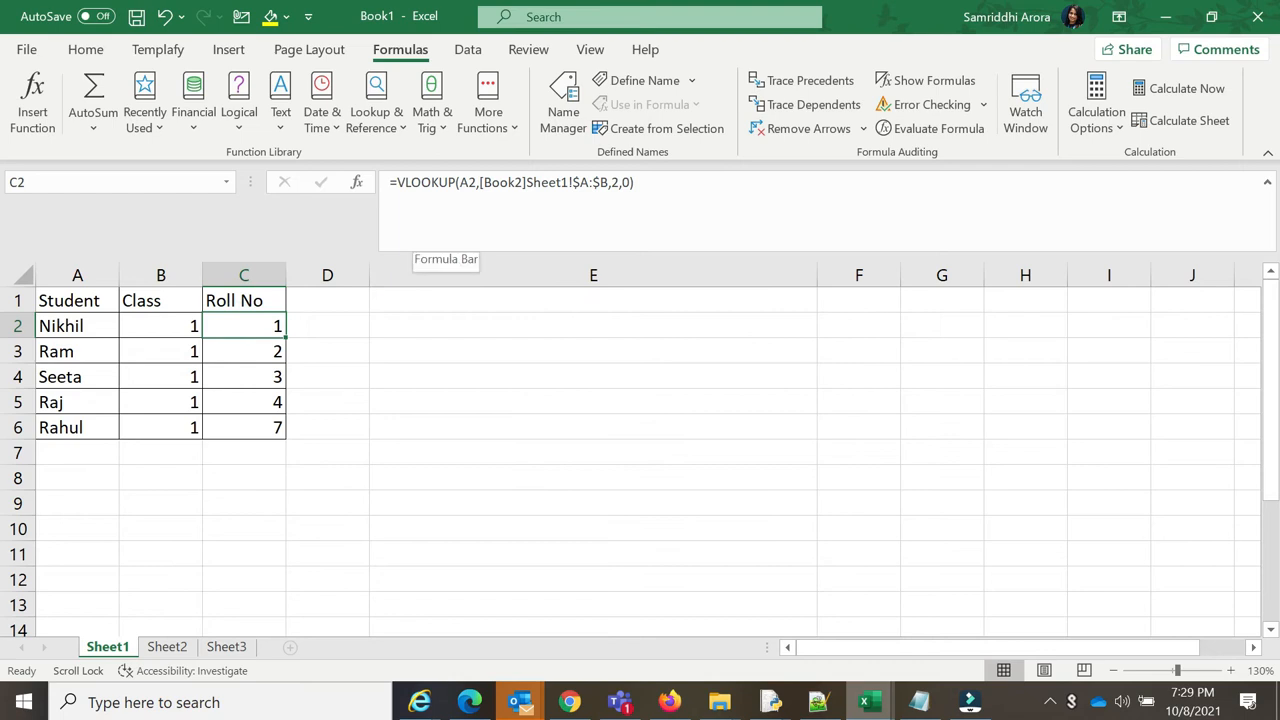
left_click(686, 180)
left_click_drag(686, 180, 390, 182)
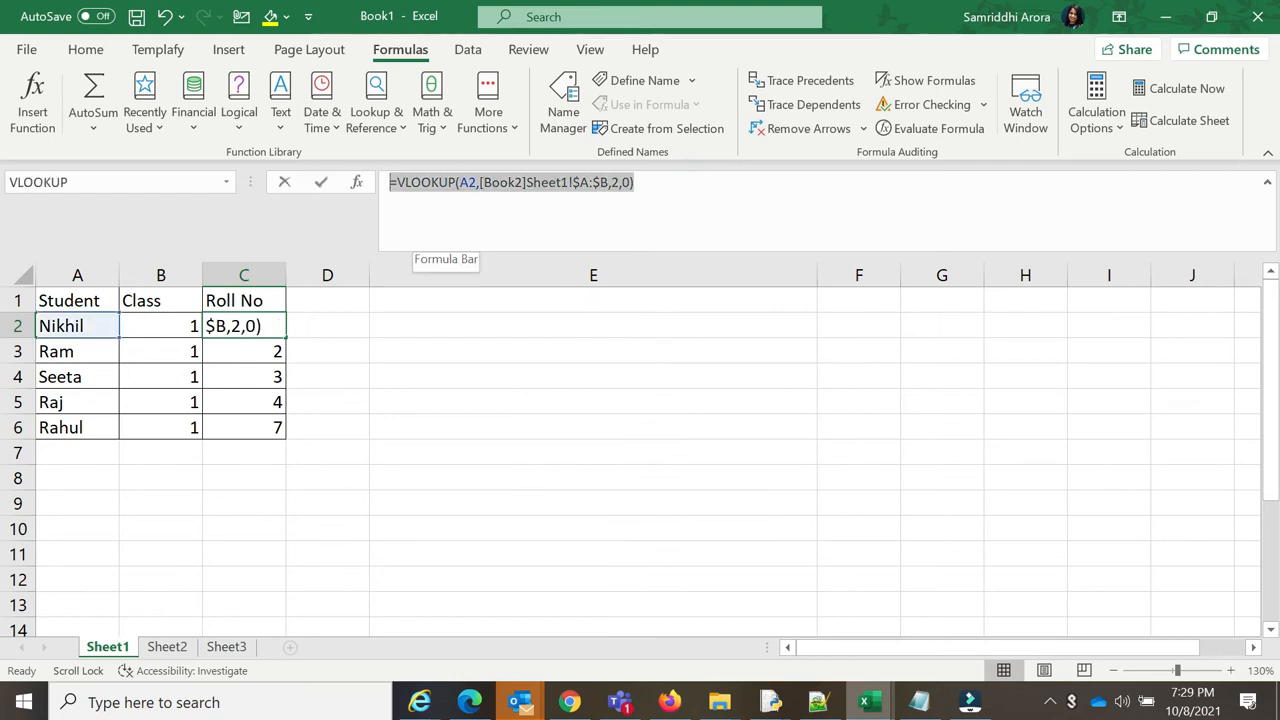
key("Escape")
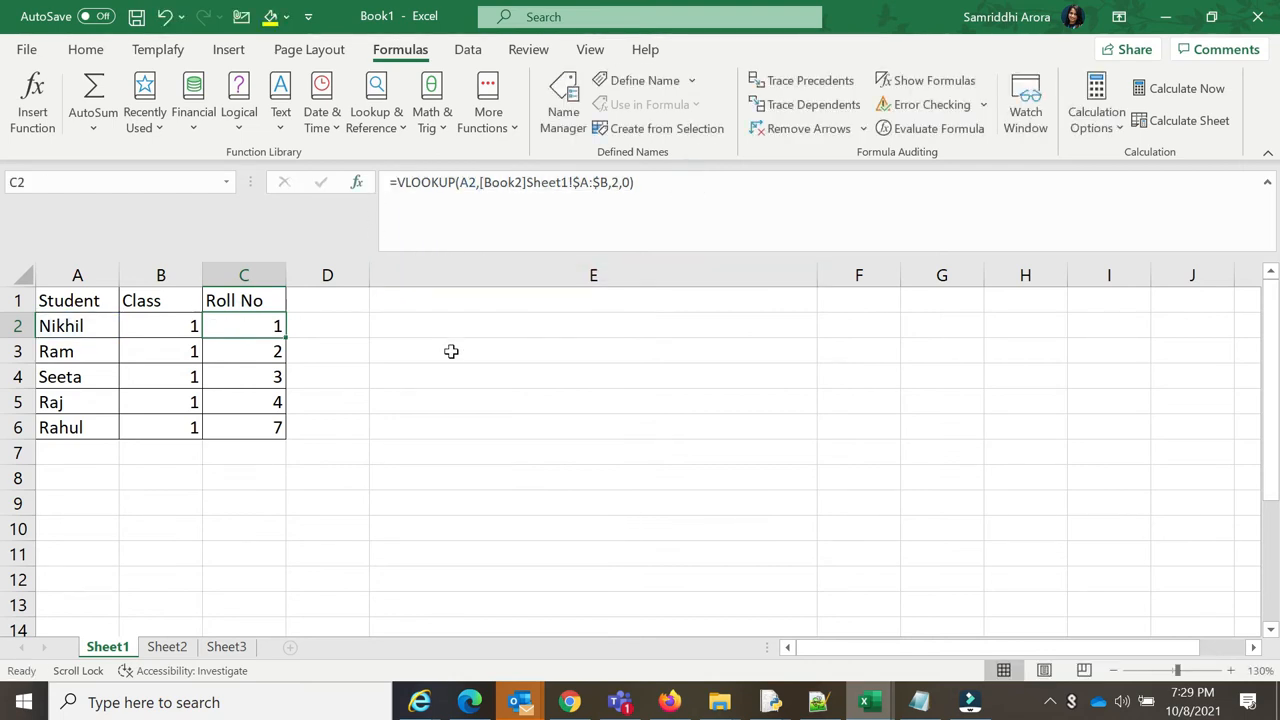
left_click(477, 360)
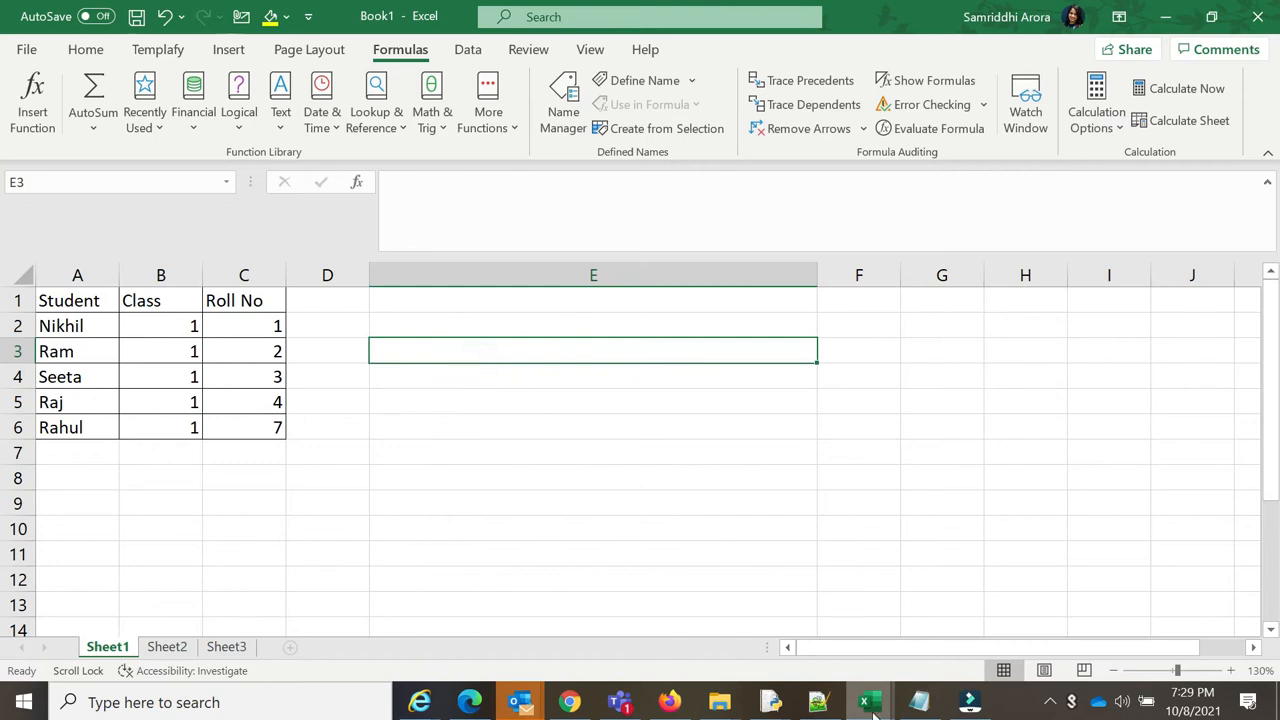
View the source roll number table in Book2 and return to Book1
mouse_move(872, 712)
left_click(1066, 625)
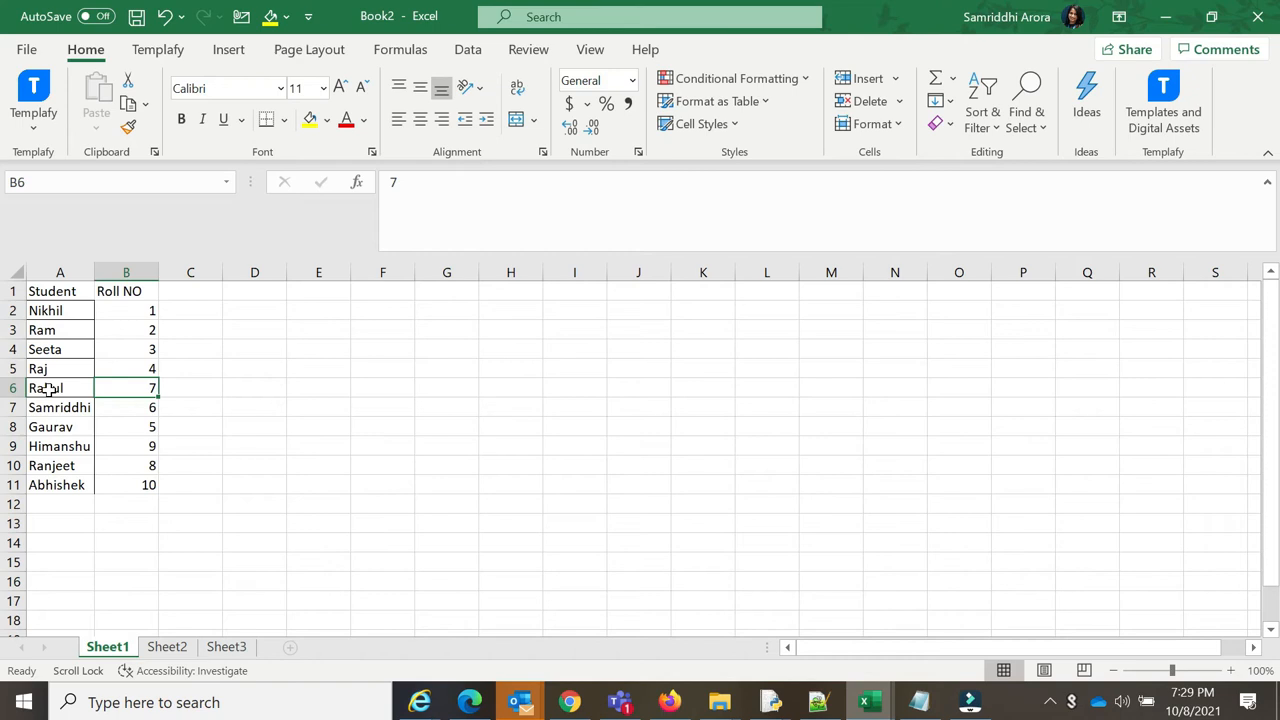
key("alt+Tab")
key("alt+Tab")
key("alt+Tab")
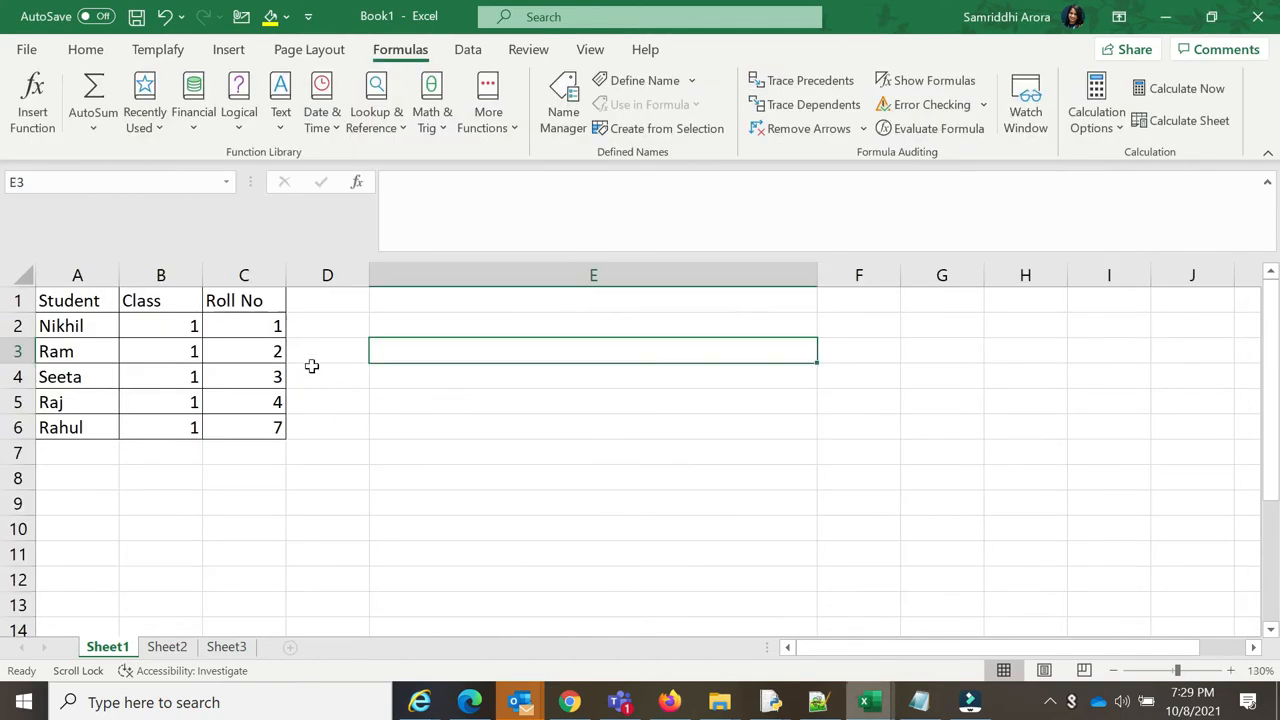
Copy the Roll No column C1:C6 with its formulas into column D, starting at D1
left_click_drag(236, 300, 224, 425)
key("ctrl+c")
left_click(323, 300)
key("ctrl+v")
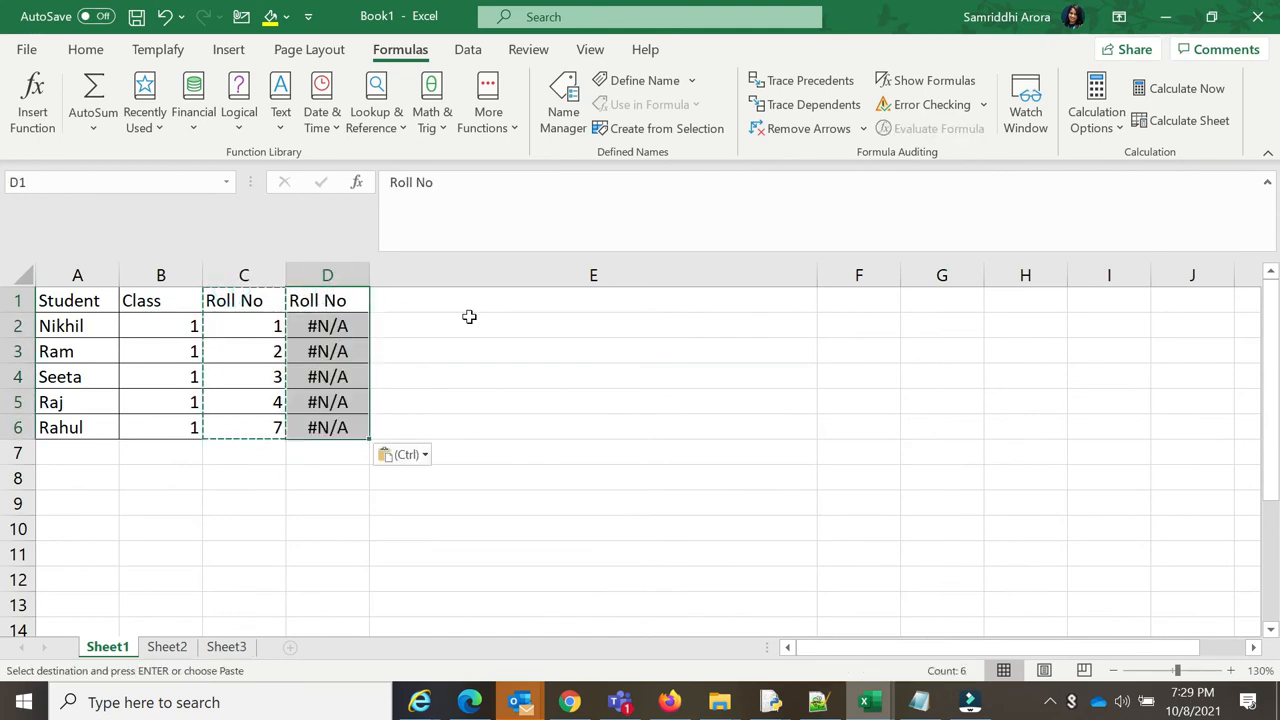
key("ctrl+z")
left_click_drag(240, 300, 325, 419)
key("ctrl+y")
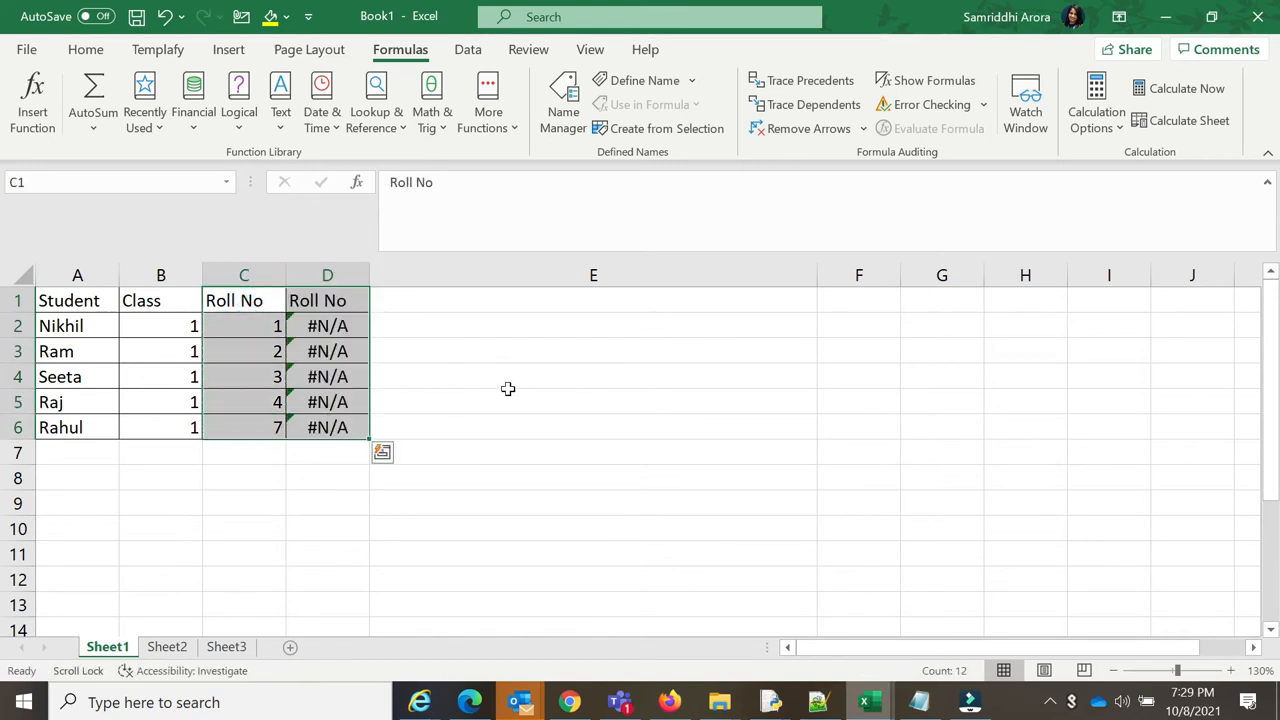
Compare the lookup references in C2 and D2, and highlight the Class column that D2 refers to
left_click(329, 325)
left_click(222, 326)
left_click(314, 325)
left_click(223, 326)
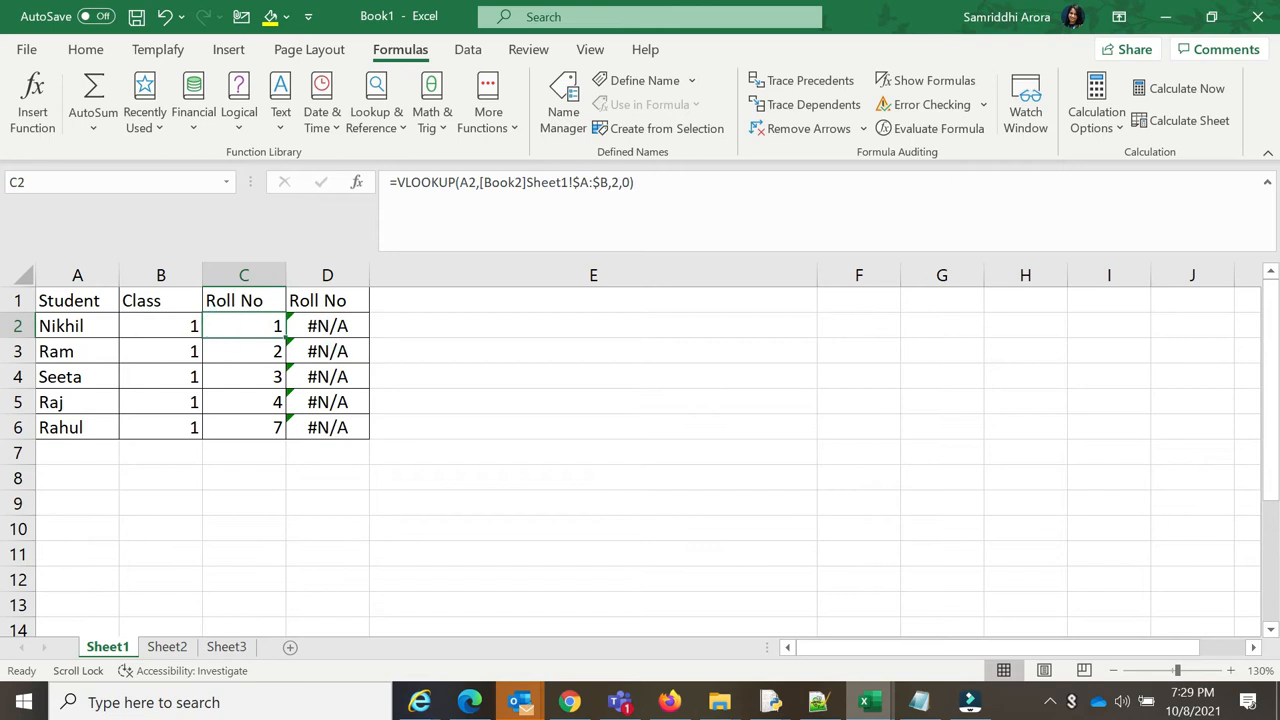
left_click(326, 325)
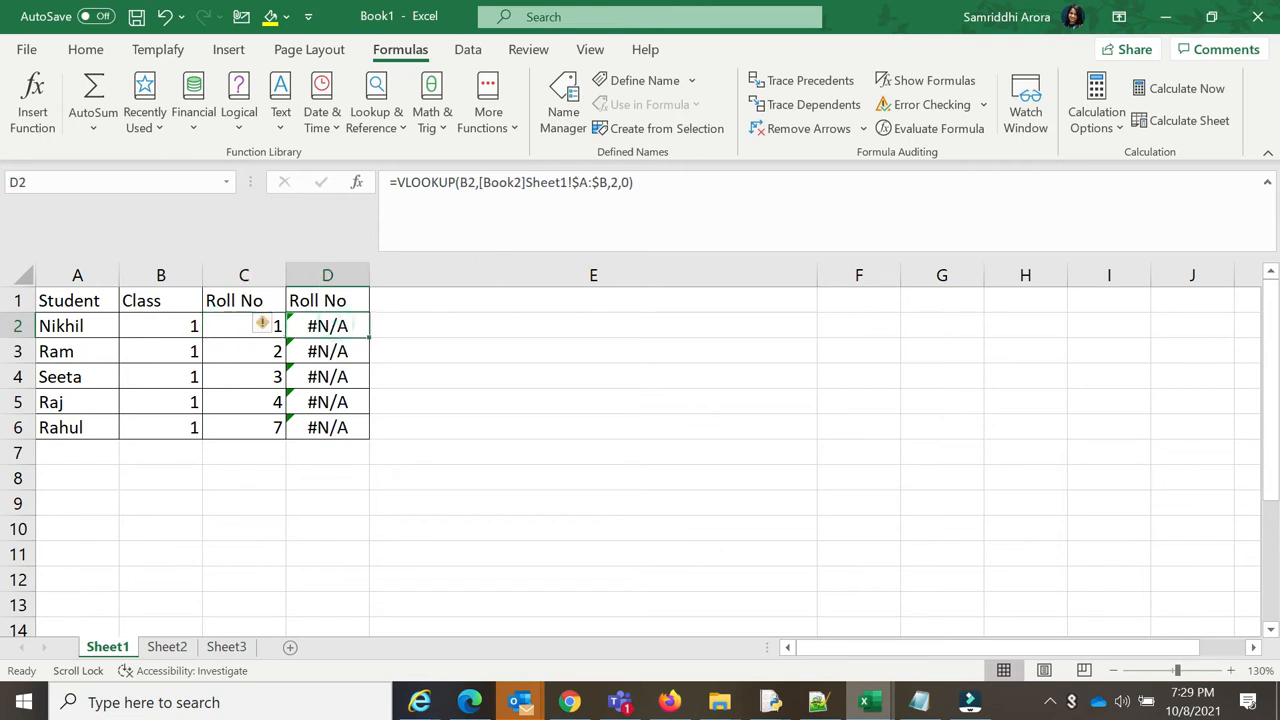
left_click(185, 272)
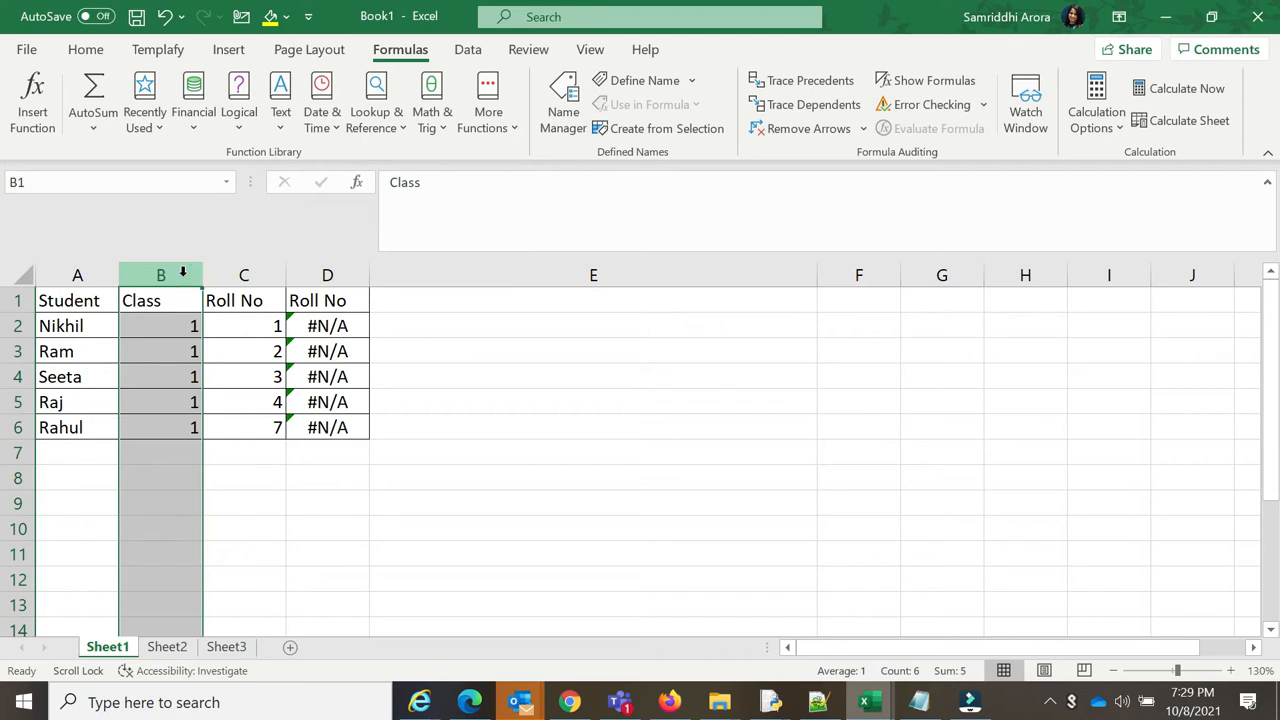
Change the lookup value in D2's VLOOKUP to A2 and fill the corrected formula down to D6
left_click(330, 323)
left_click(468, 183)
key("BackSpace")
type("A2,[Book2]Sheet1!$A:$B,2,0)")
left_click(652, 174)
key("Return")
left_click(334, 331)
left_click_drag(368, 338, 345, 428)
left_click(513, 403)
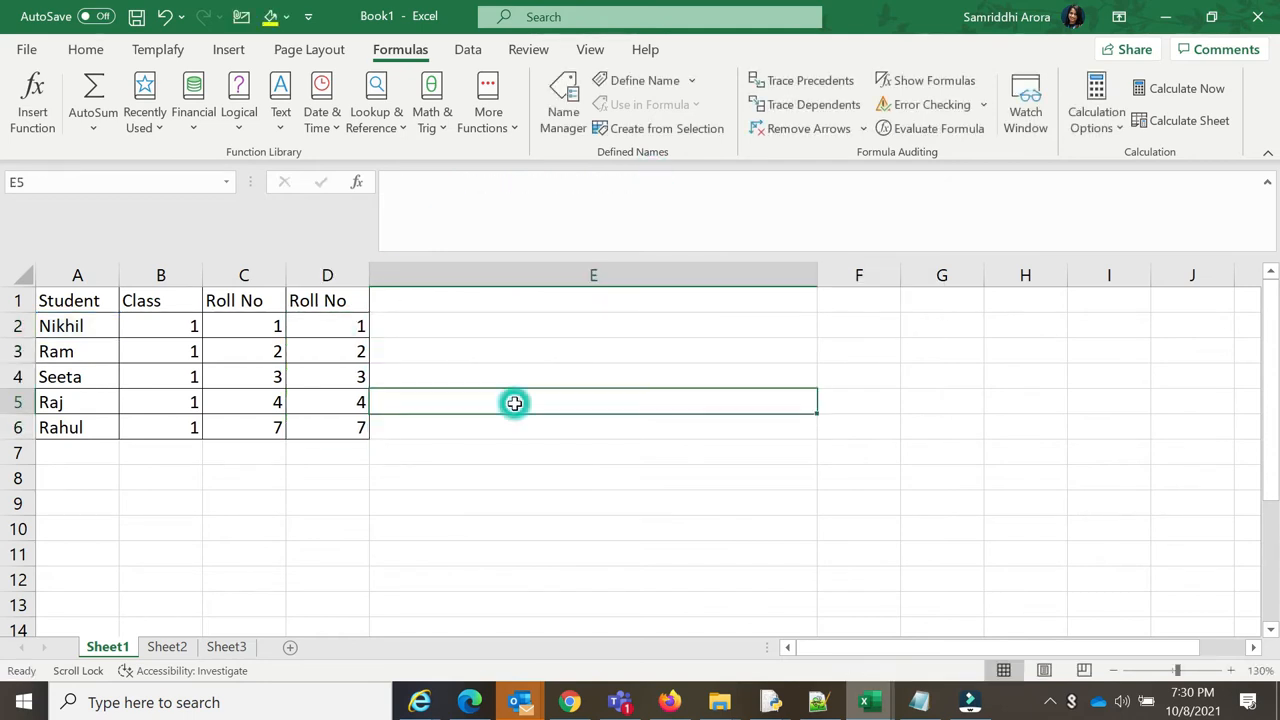
Review the VLOOKUP formulas down column D, highlighting the full formula text in D6
left_click(329, 310)
left_click(336, 351)
left_click(340, 376)
left_click(343, 401)
left_click(345, 426)
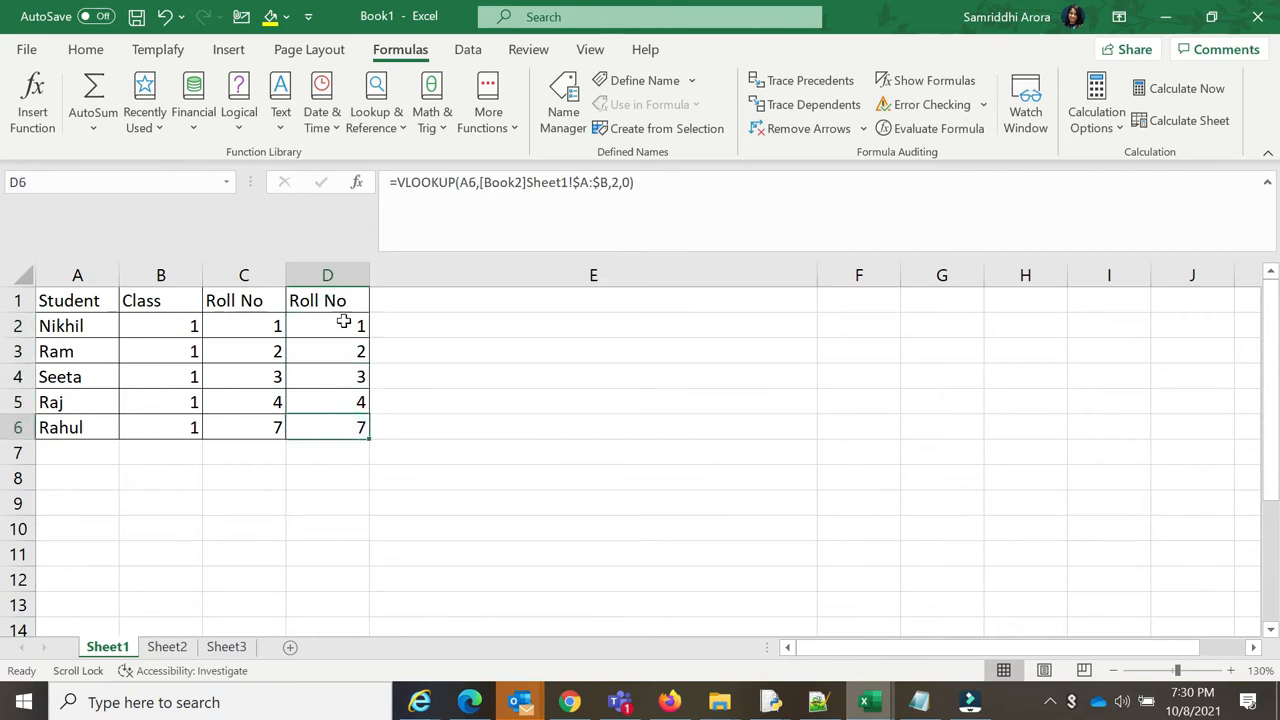
left_click_drag(640, 182, 389, 182)
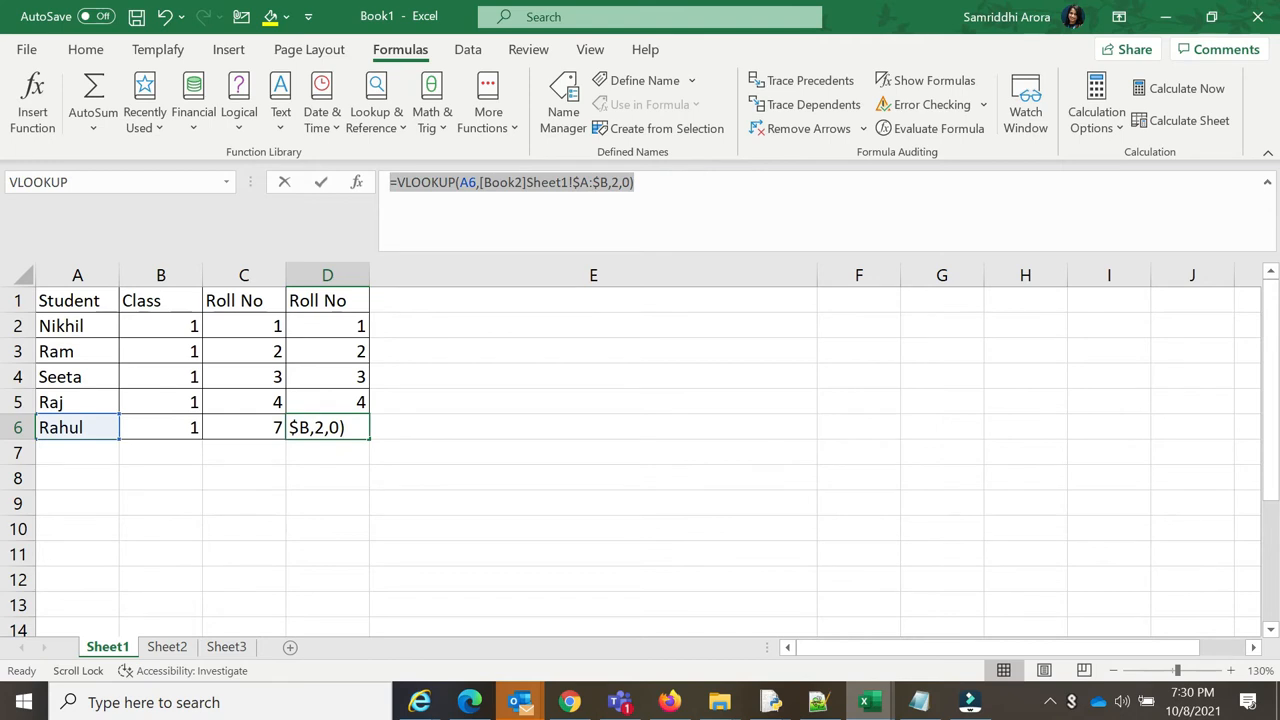
left_click(711, 190)
key("Return")
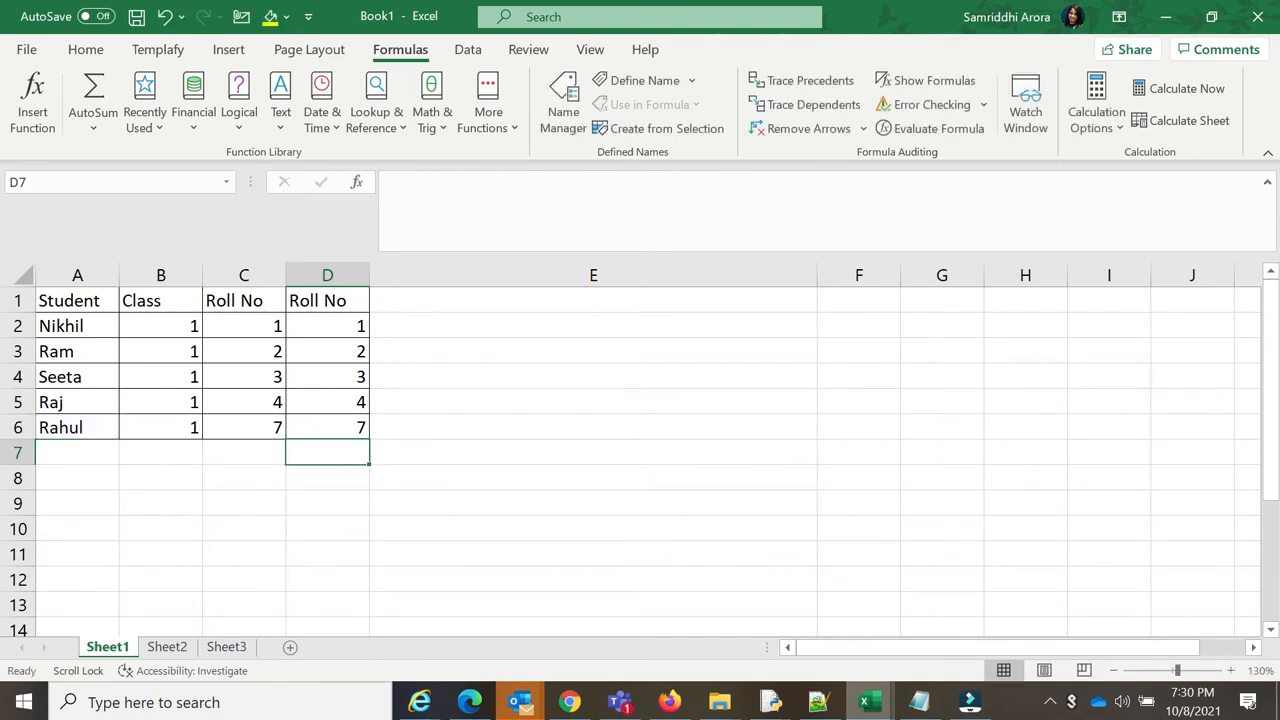
Widen column D and replace the VLOOKUP formulas in D2:D6 with their values only
left_click_drag(369, 275, 426, 275)
left_click_drag(346, 322, 354, 426)
key("ctrl+c")
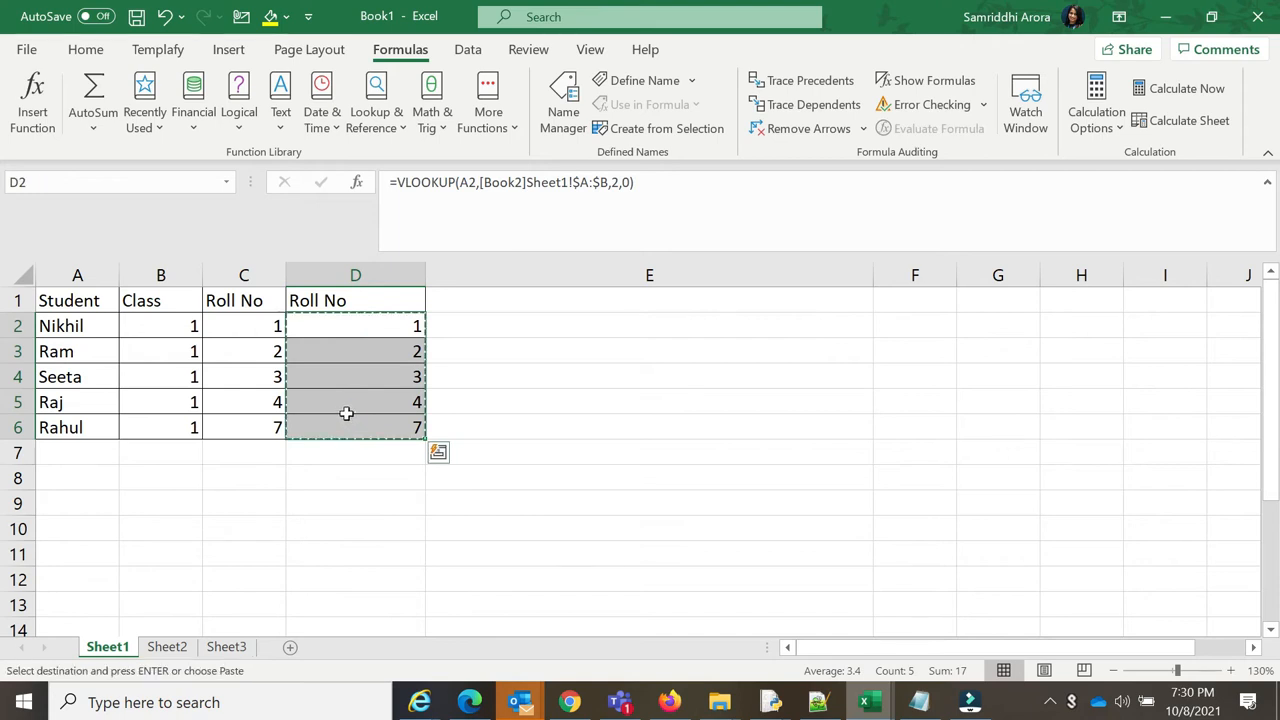
right_click(349, 326)
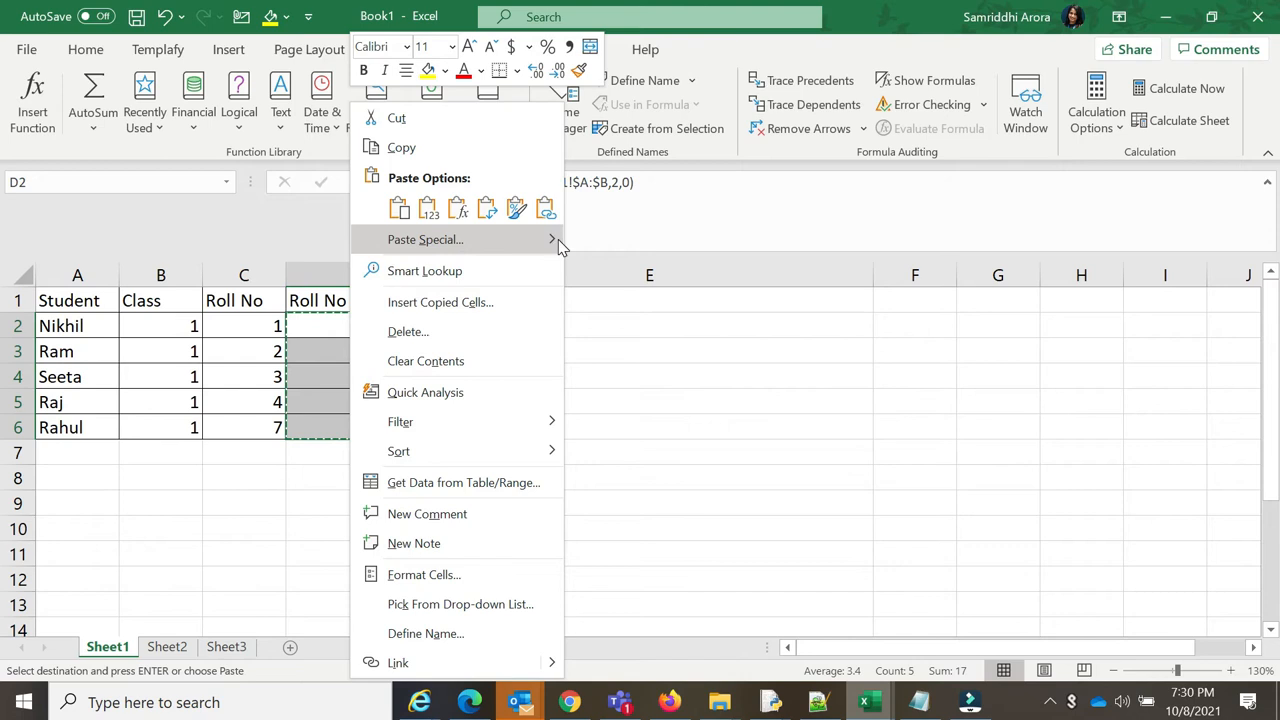
mouse_move(556, 240)
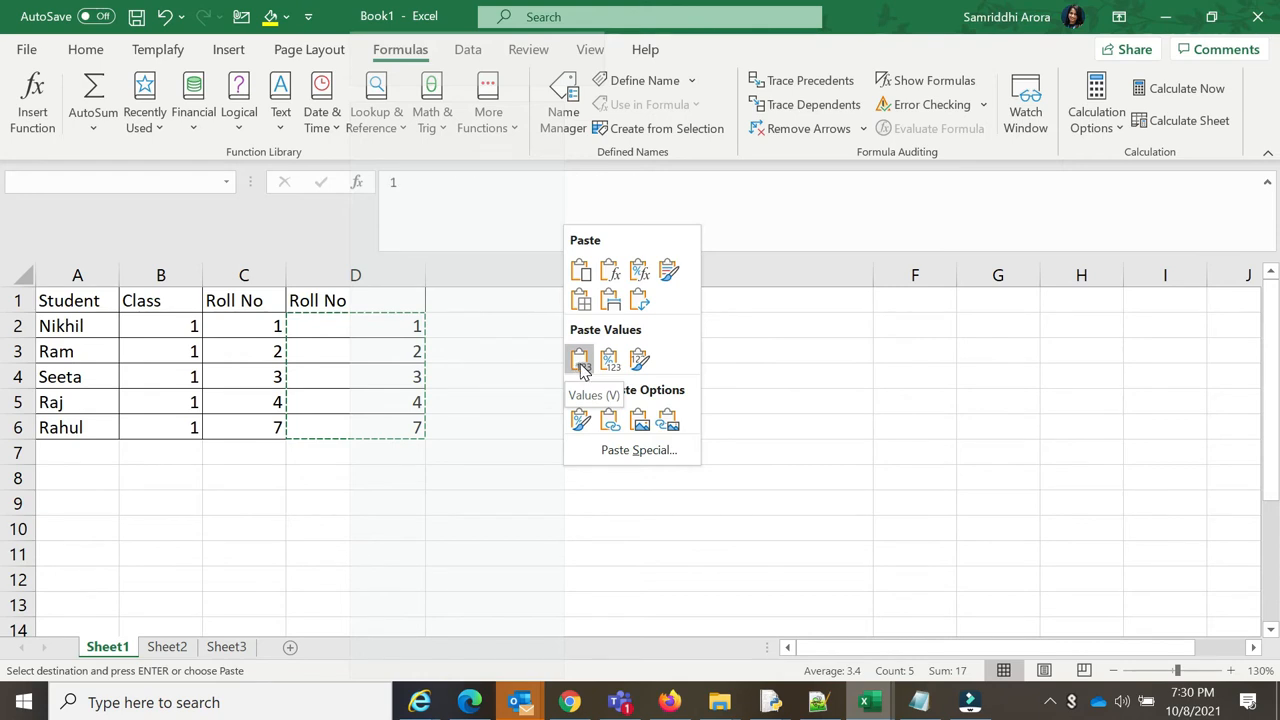
left_click(580, 362)
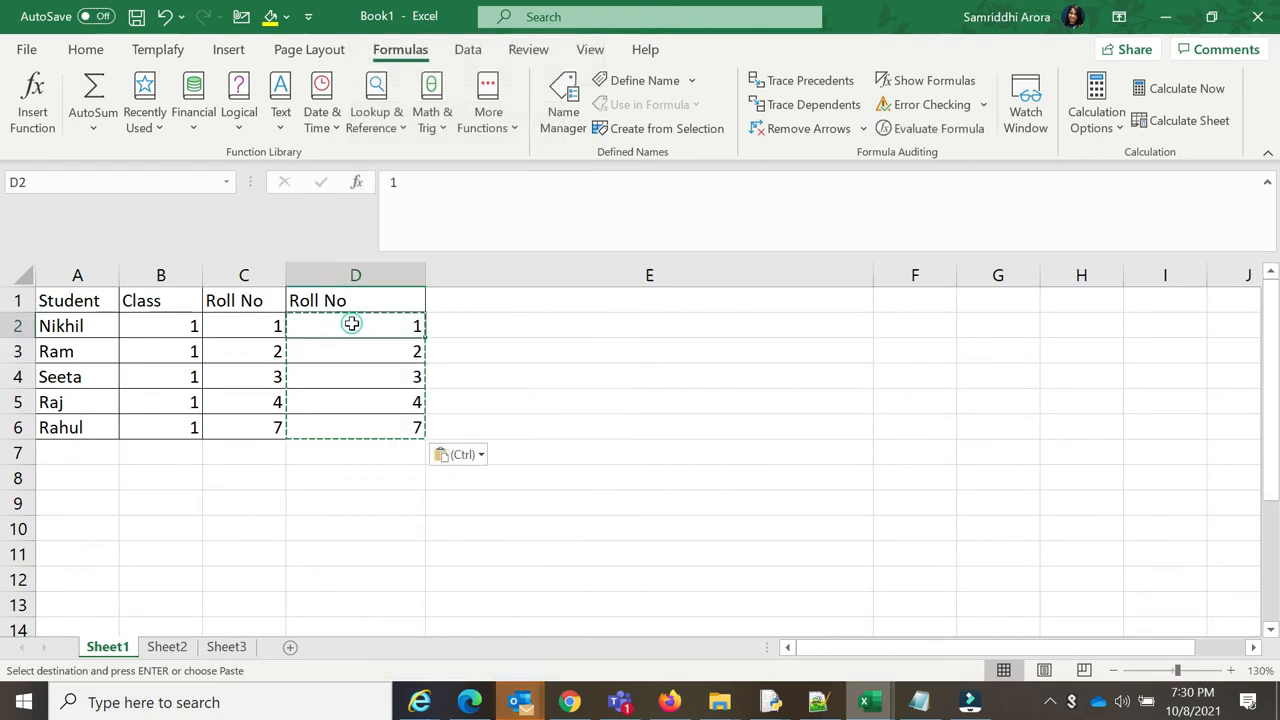
key("Escape")
Inspect the contents of cells D2 to D6 one by one to check whether they hold plain values
double_click(454, 180)
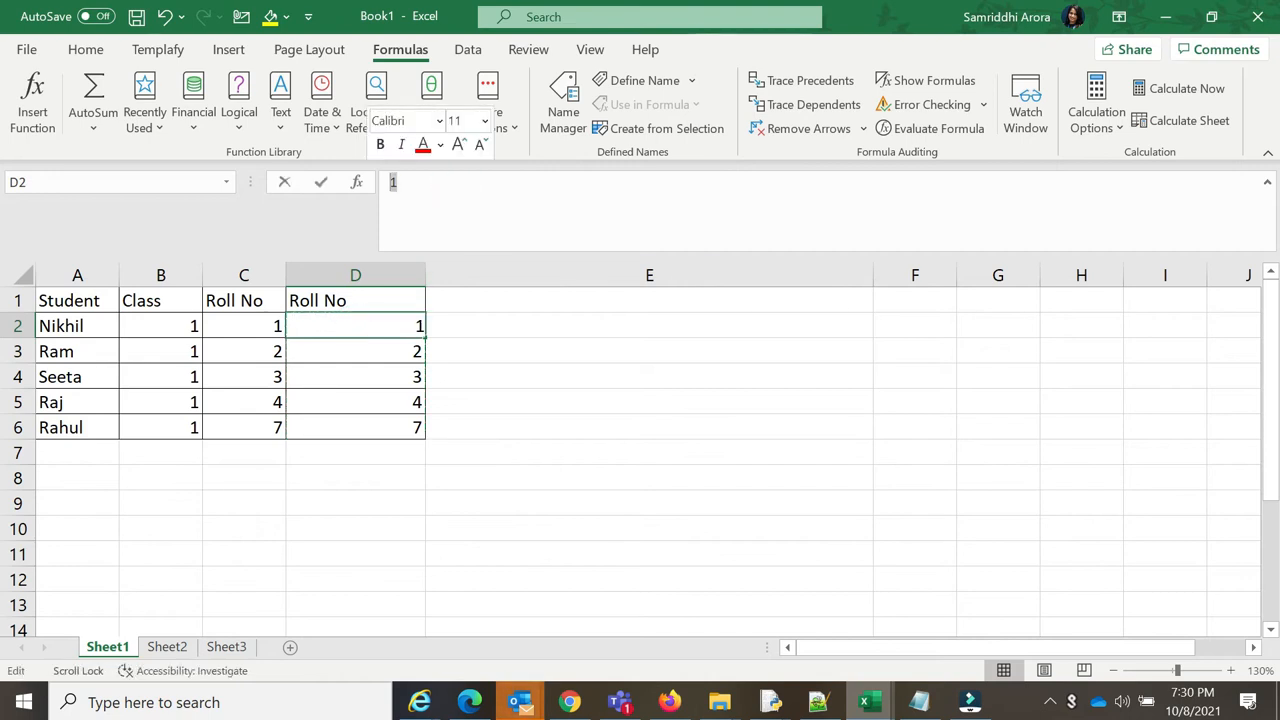
double_click(393, 351)
left_click(394, 380)
left_click(397, 403)
left_click(398, 430)
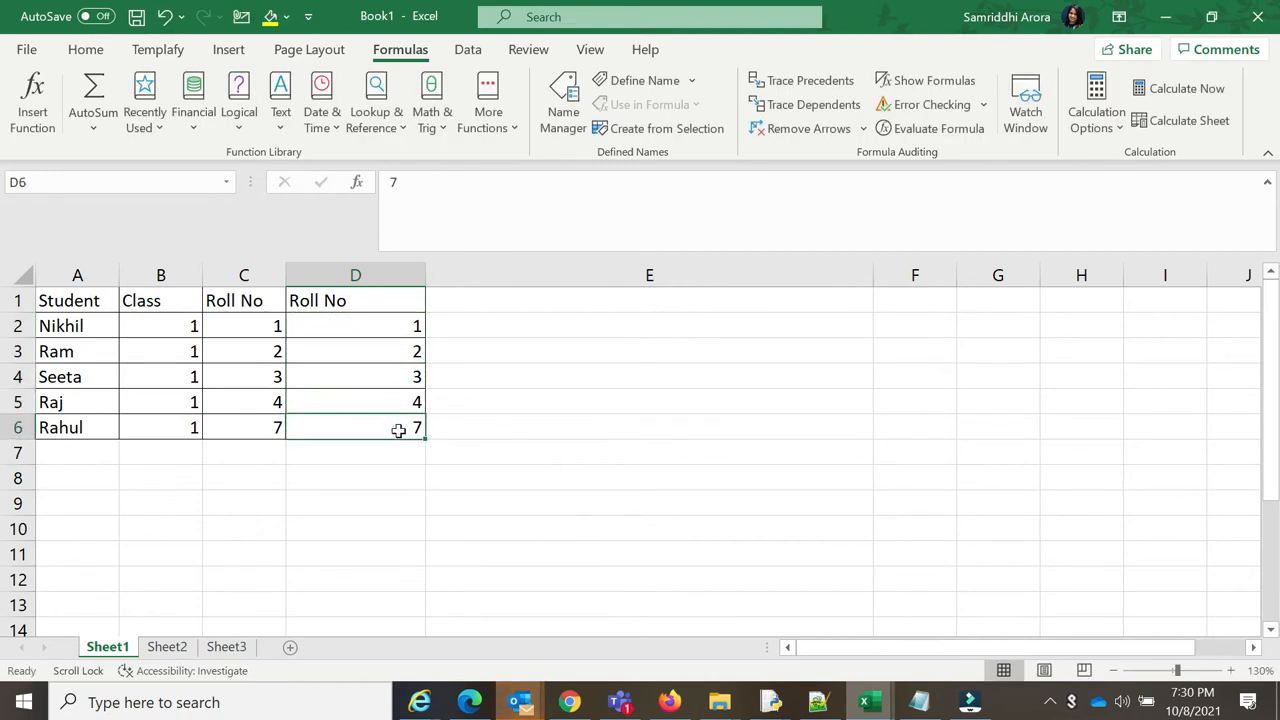
left_click(378, 327)
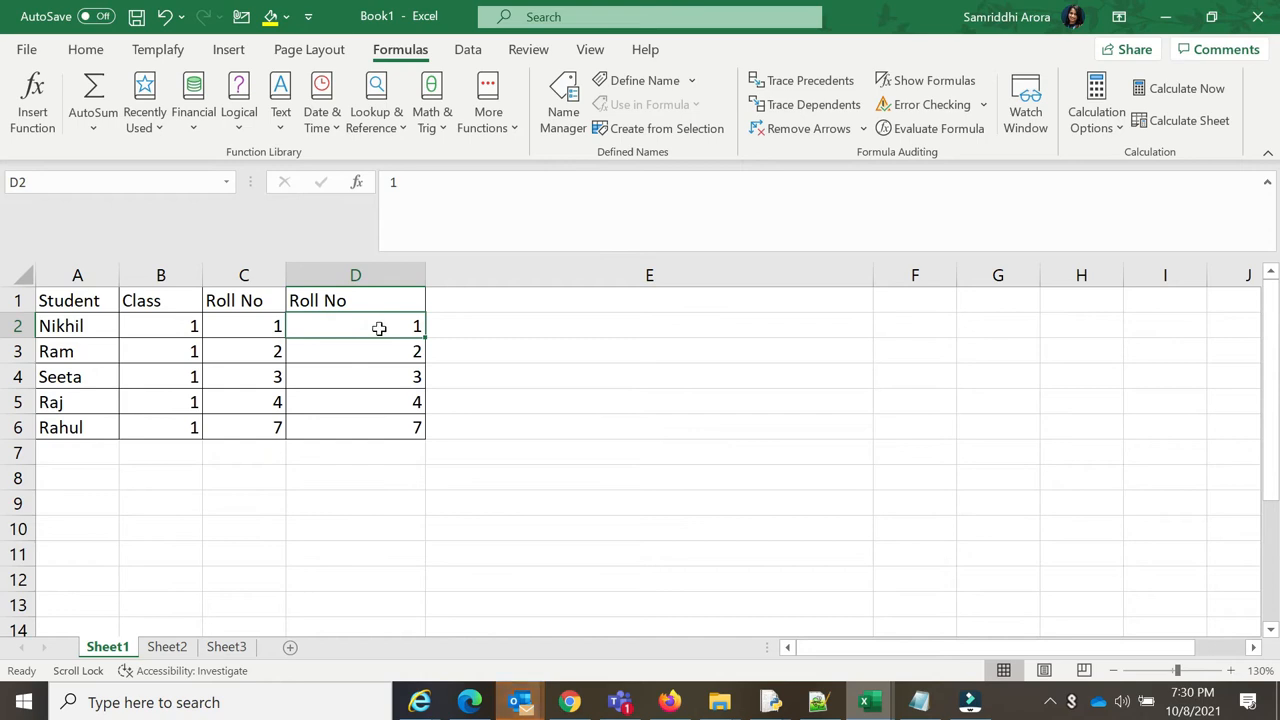
Examine the Roll No cells in column C for their VLOOKUP formulas, for comparison with column D
left_click(247, 320)
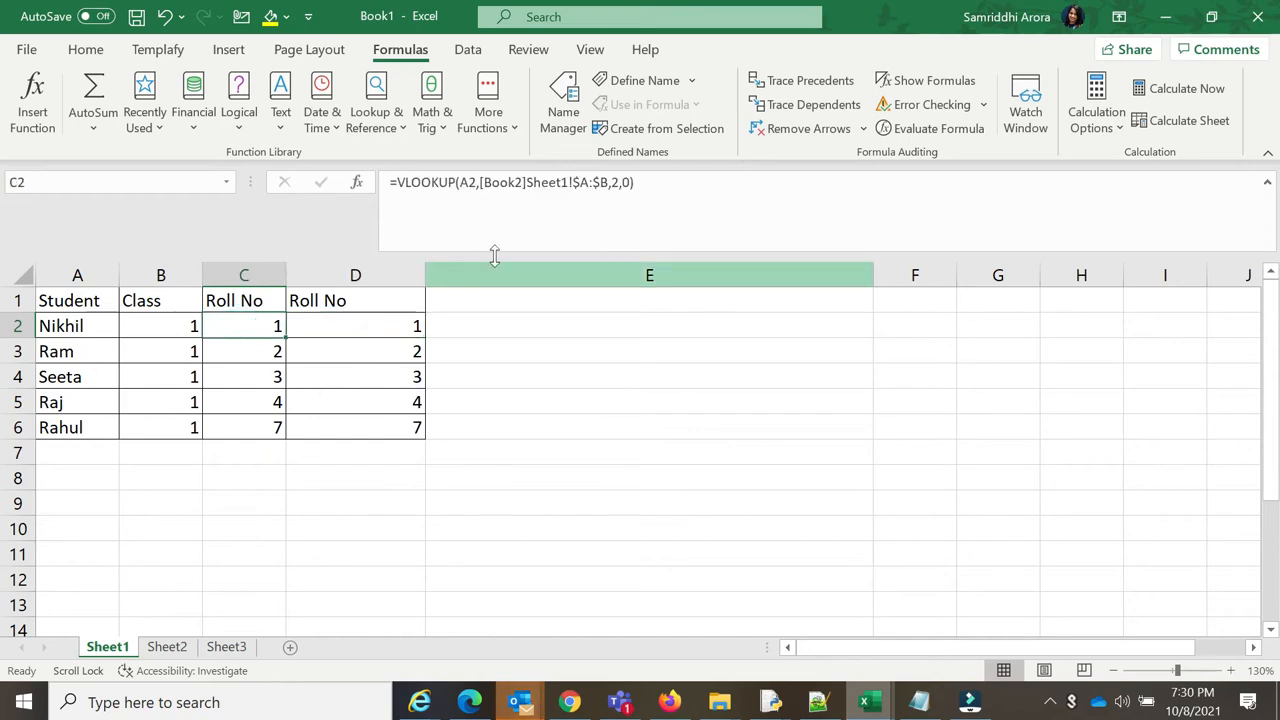
left_click(553, 388)
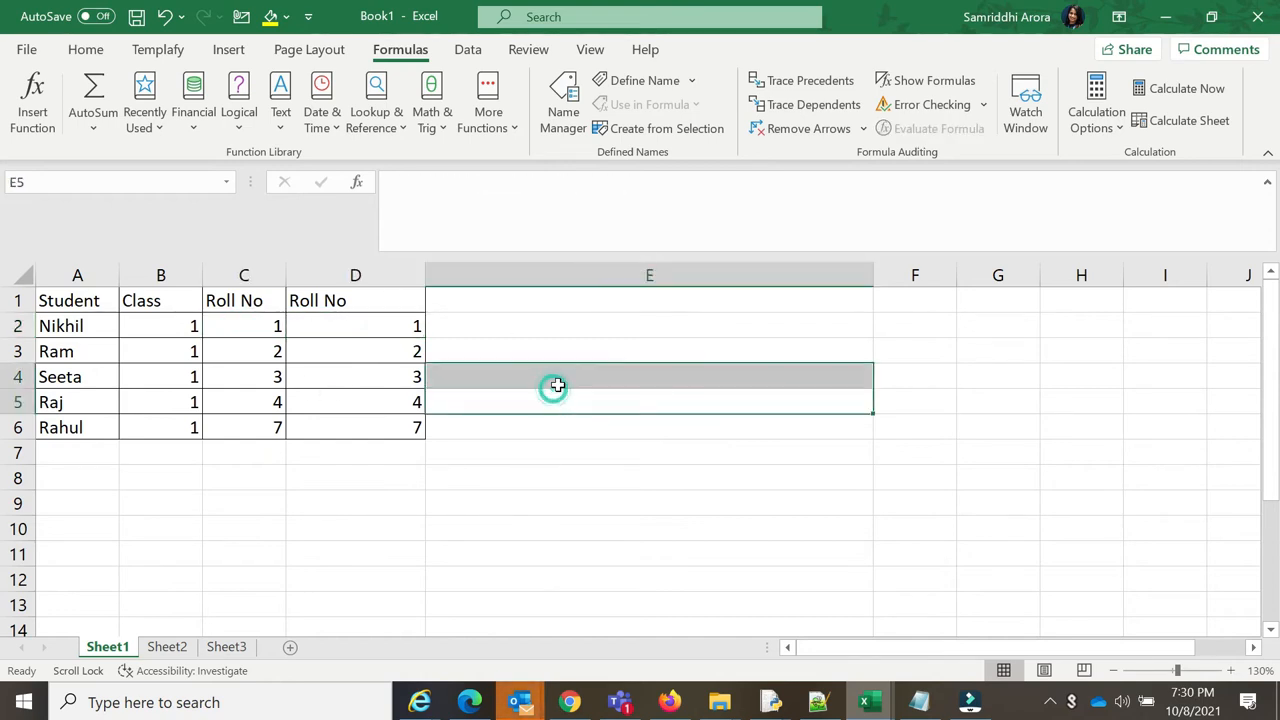
left_click(506, 306)
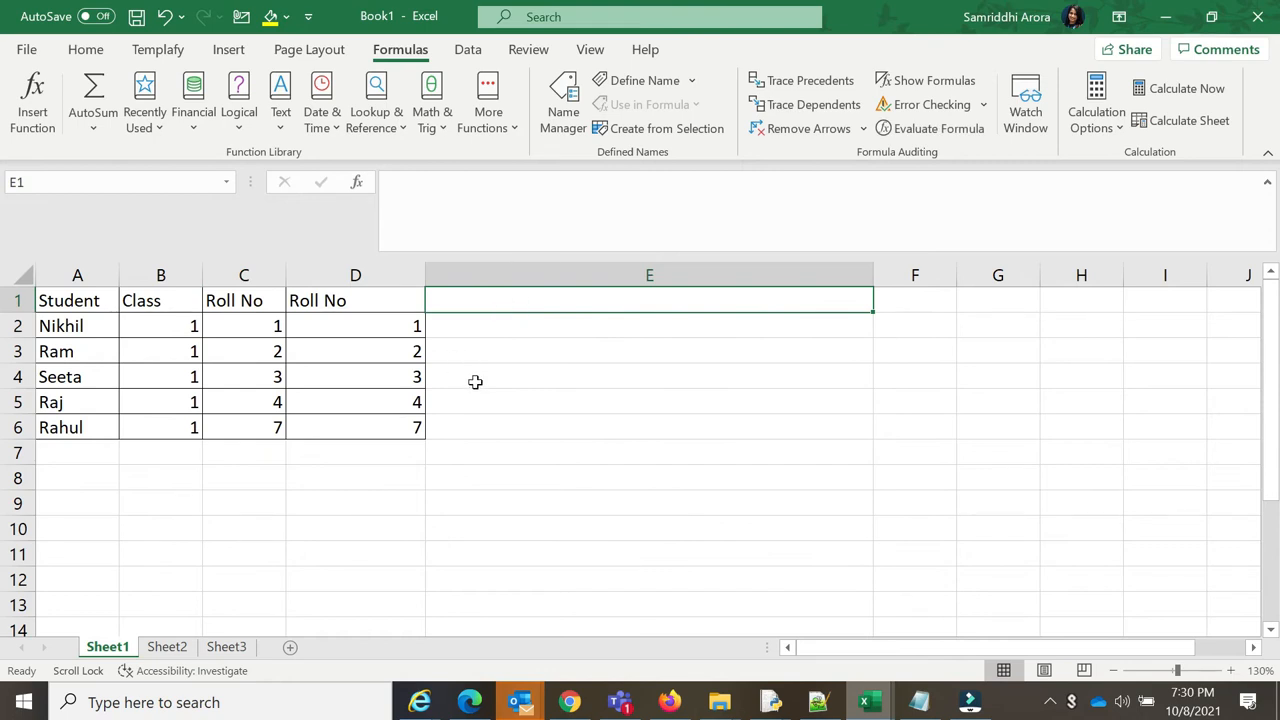
left_click_drag(251, 303, 249, 423)
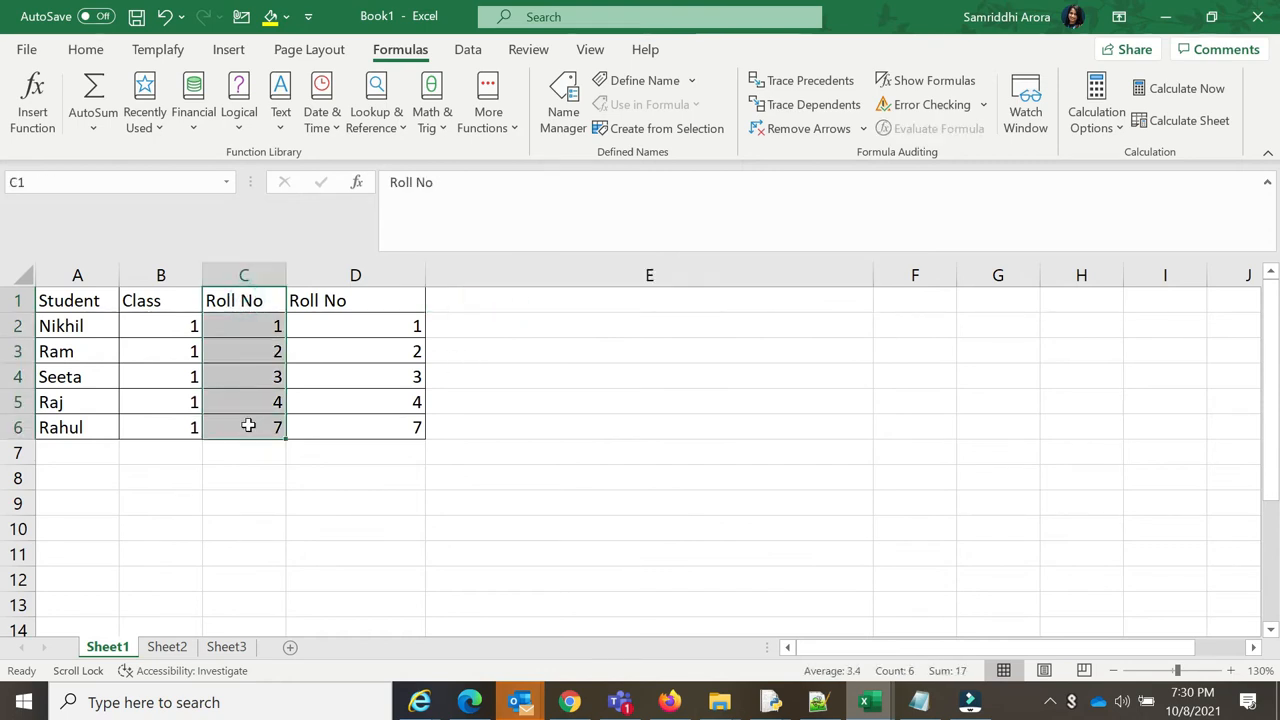
left_click(251, 326)
left_click(255, 350)
left_click(276, 379)
left_click(268, 406)
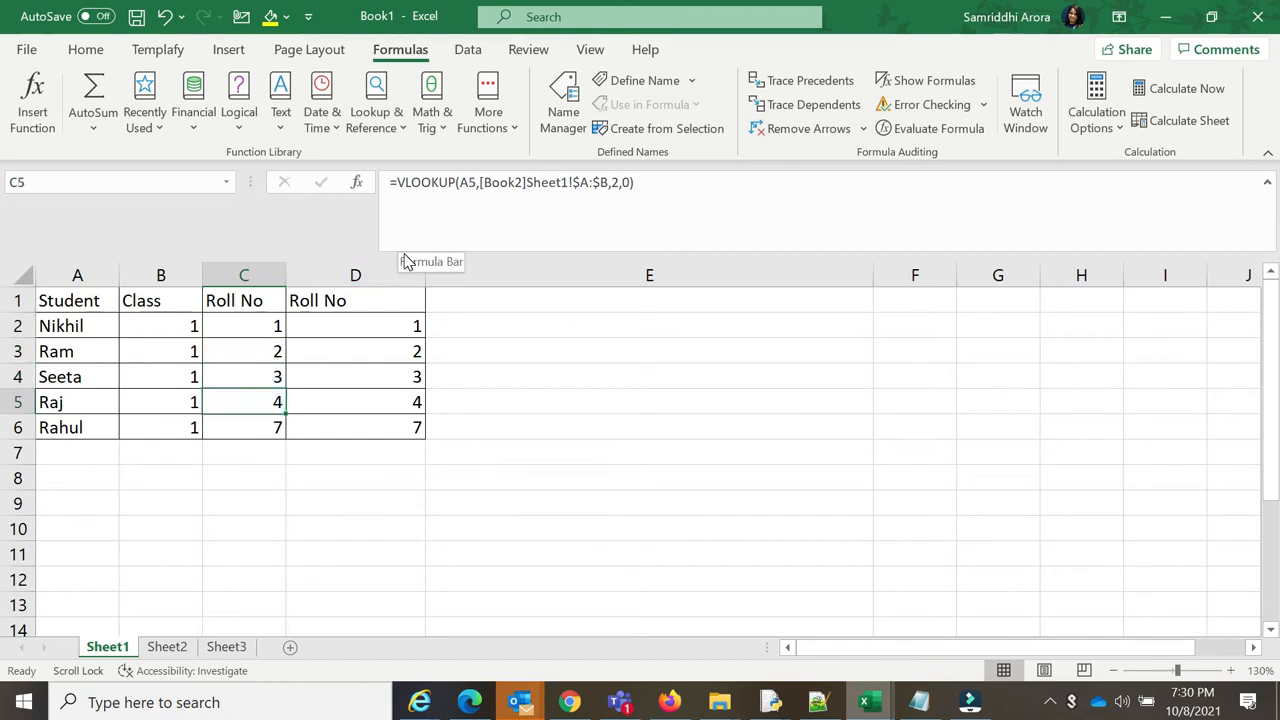
left_click(590, 393)
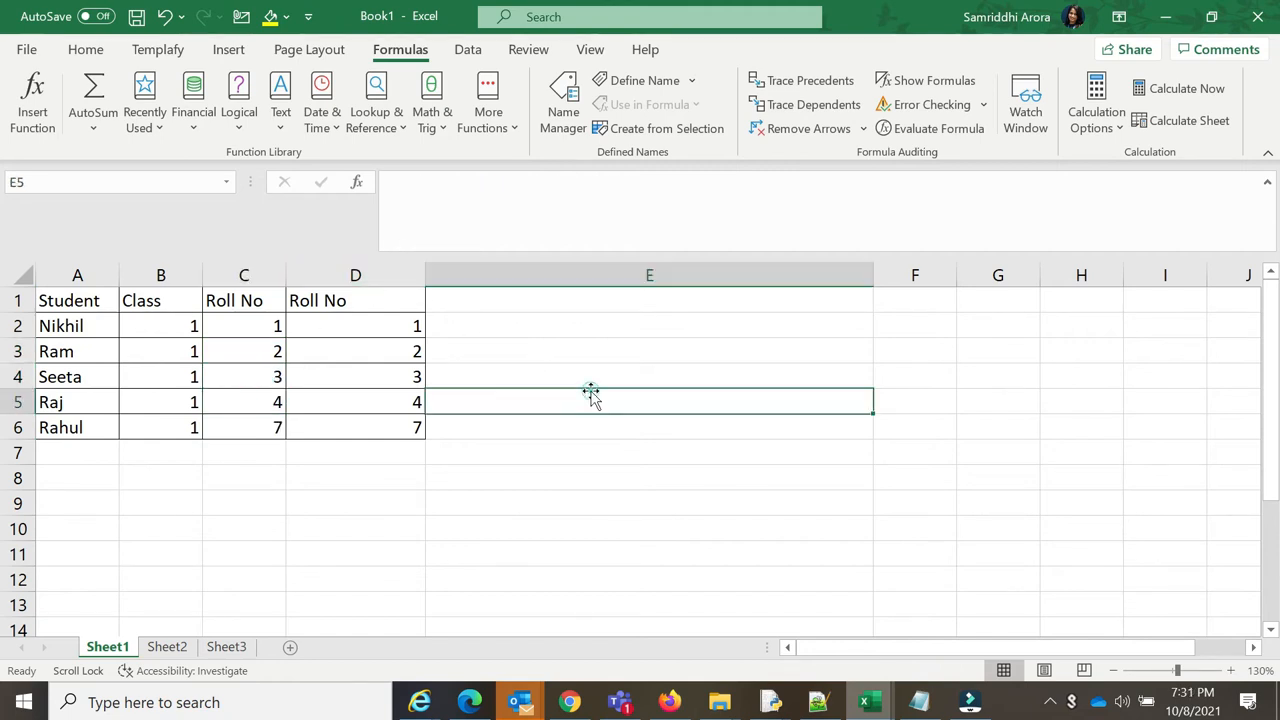
Switch to the Book2 workbook and close it
left_click(912, 703)
mouse_move(866, 702)
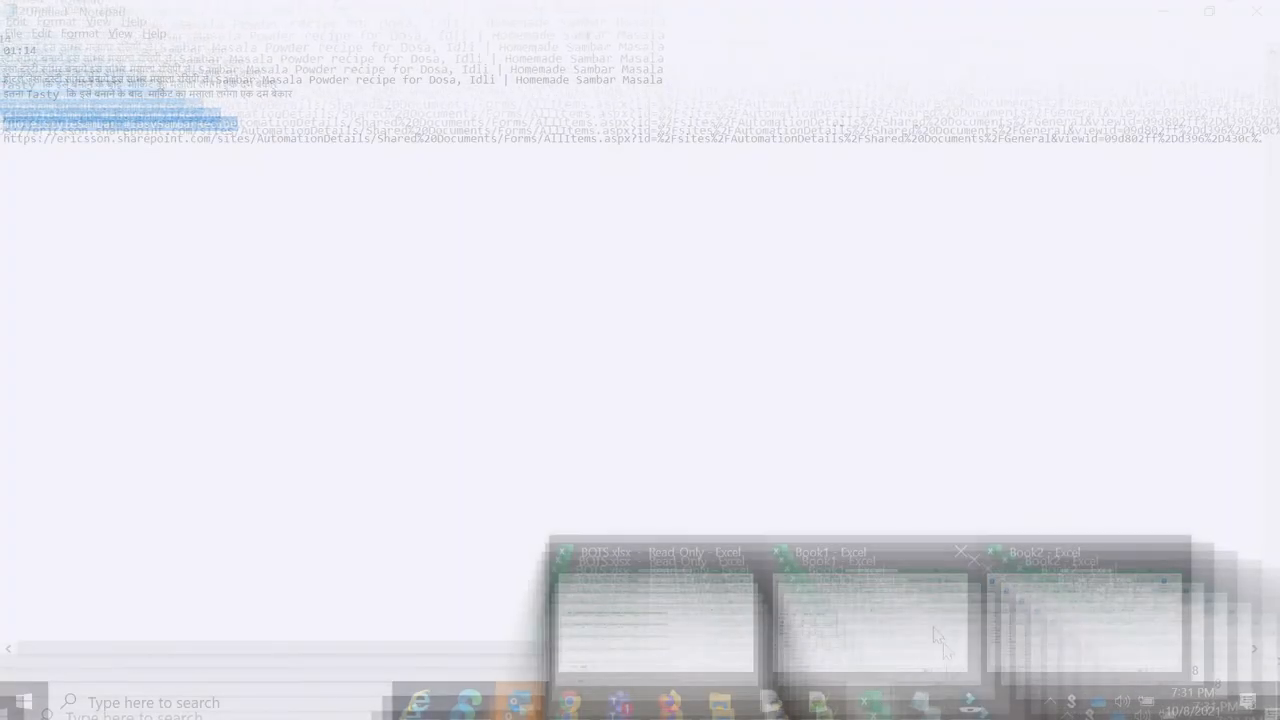
left_click(1115, 598)
left_click(640, 427)
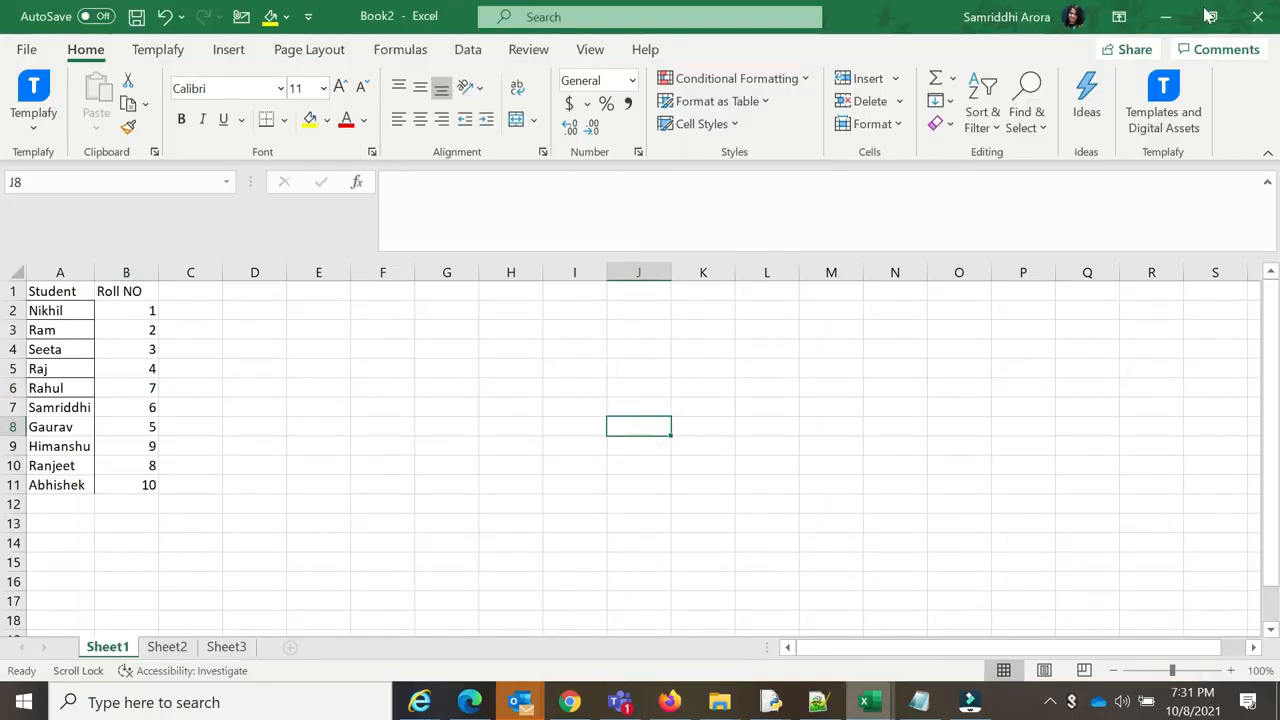
left_click(1258, 24)
left_click(717, 463)
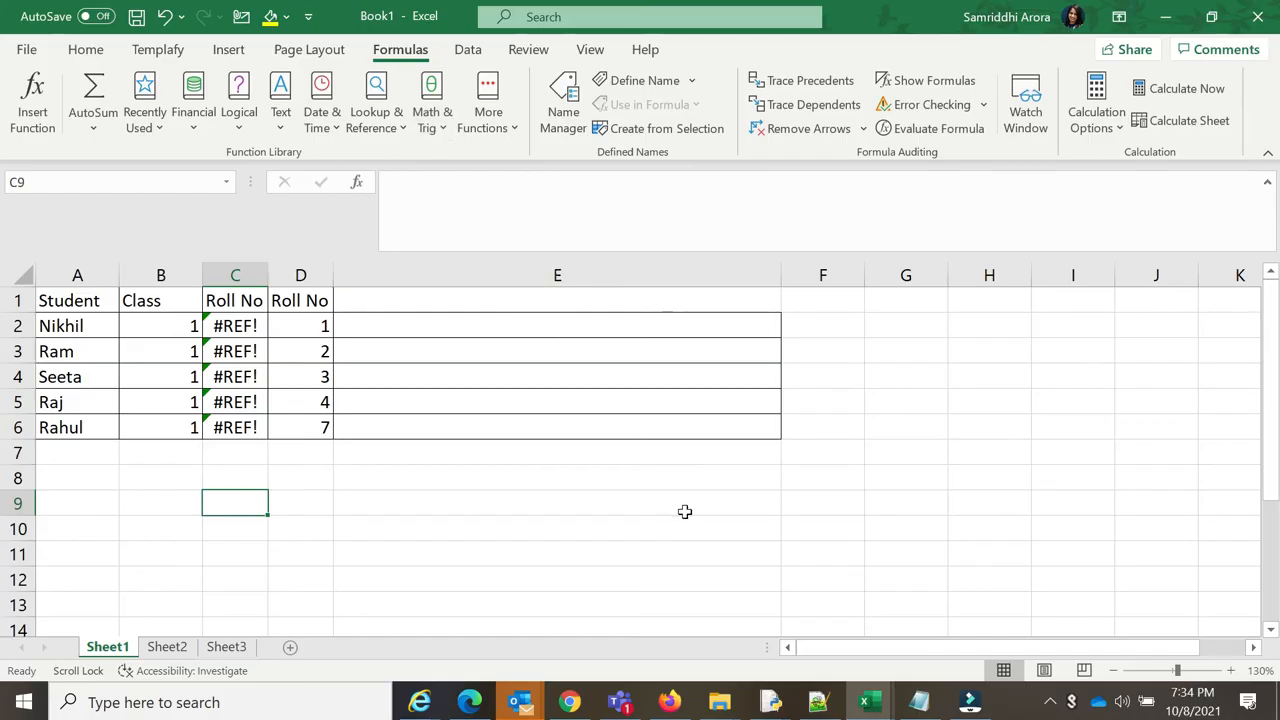
Check how the VLOOKUP formulas in C2 to C4 refer to the closed Book2 workbook
left_click(244, 326)
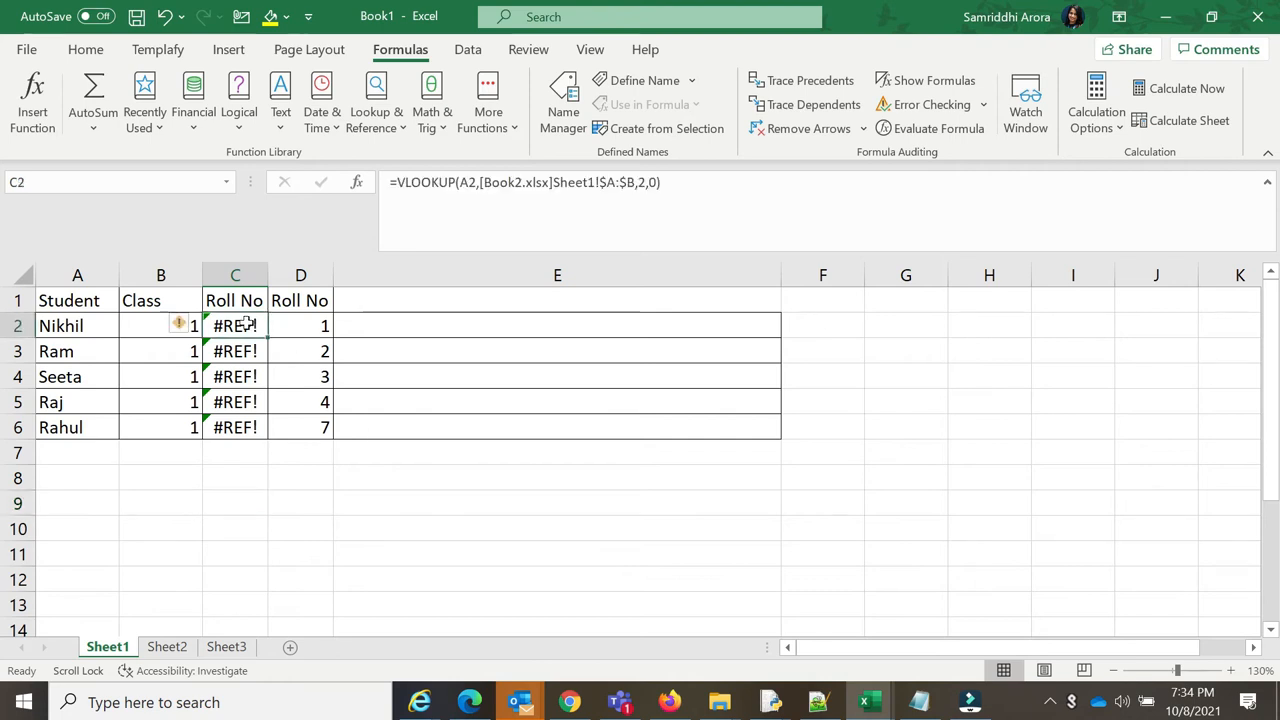
left_click(240, 349)
left_click(240, 323)
left_click(244, 375)
left_click(235, 350)
left_click(233, 330)
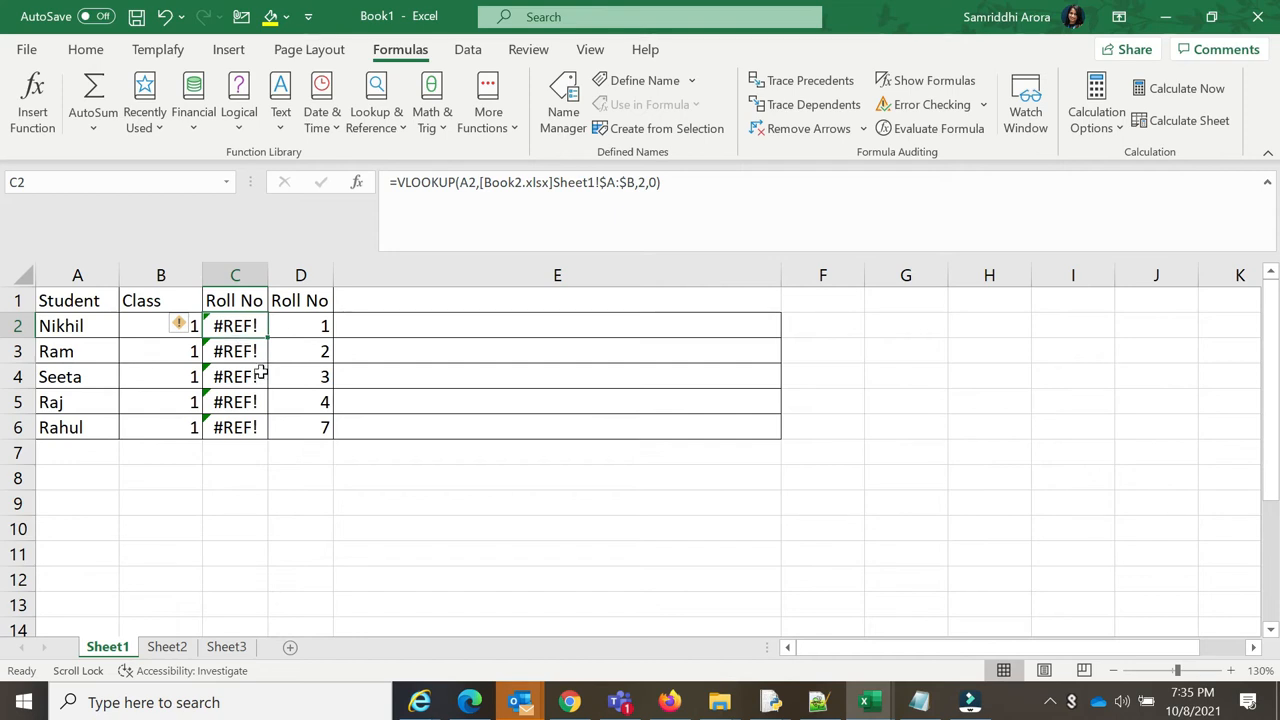
Inspect the pasted roll numbers in D2:D6 cell by cell, highlighting the content of D2
left_click_drag(292, 327, 301, 434)
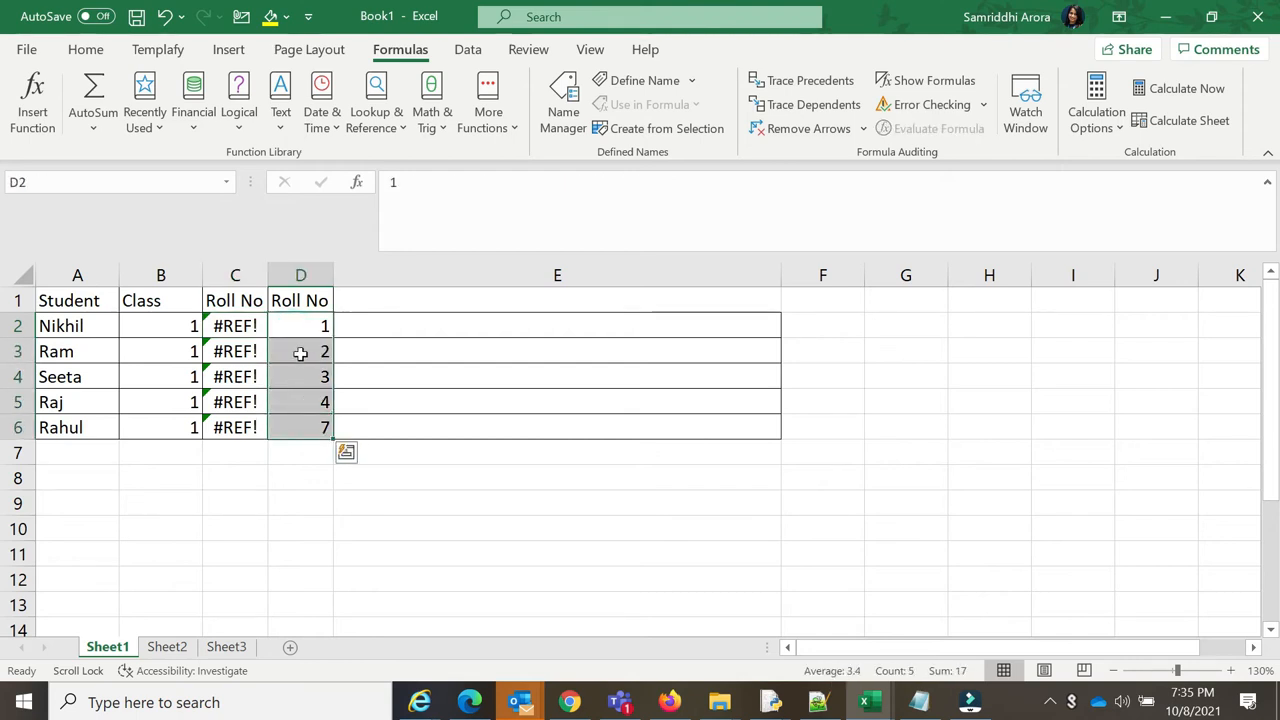
left_click(334, 278)
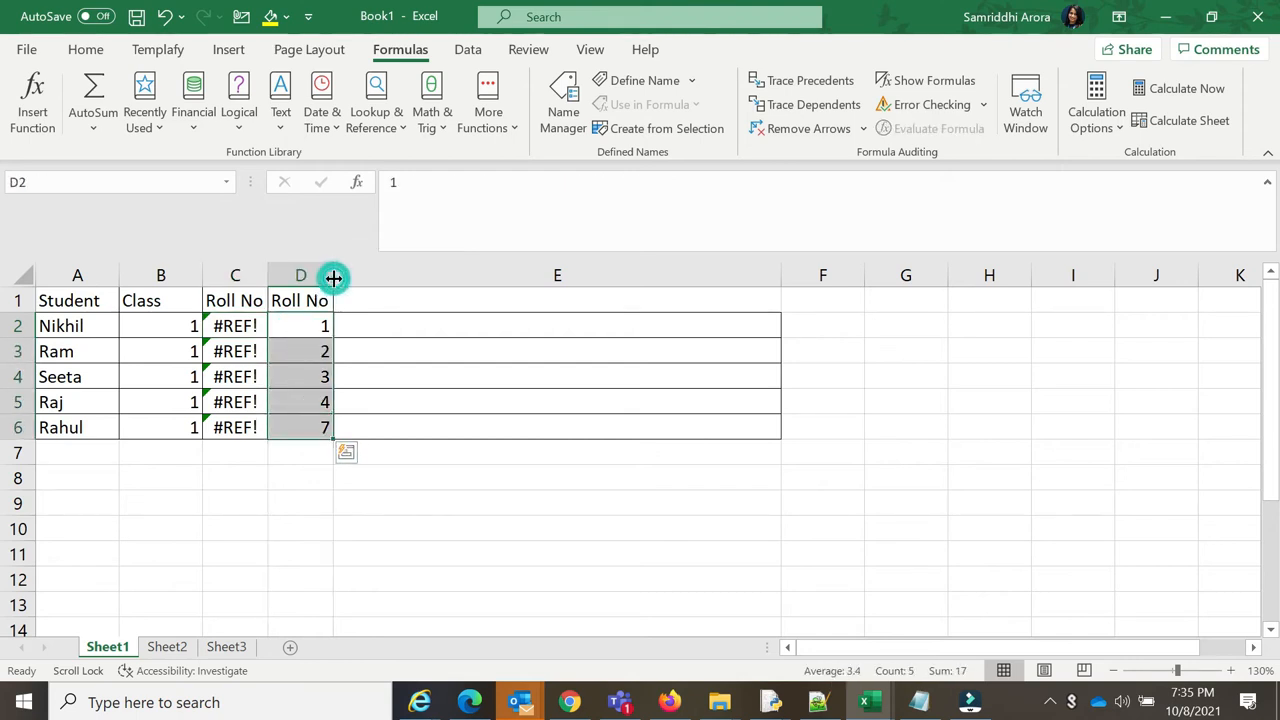
double_click(483, 191)
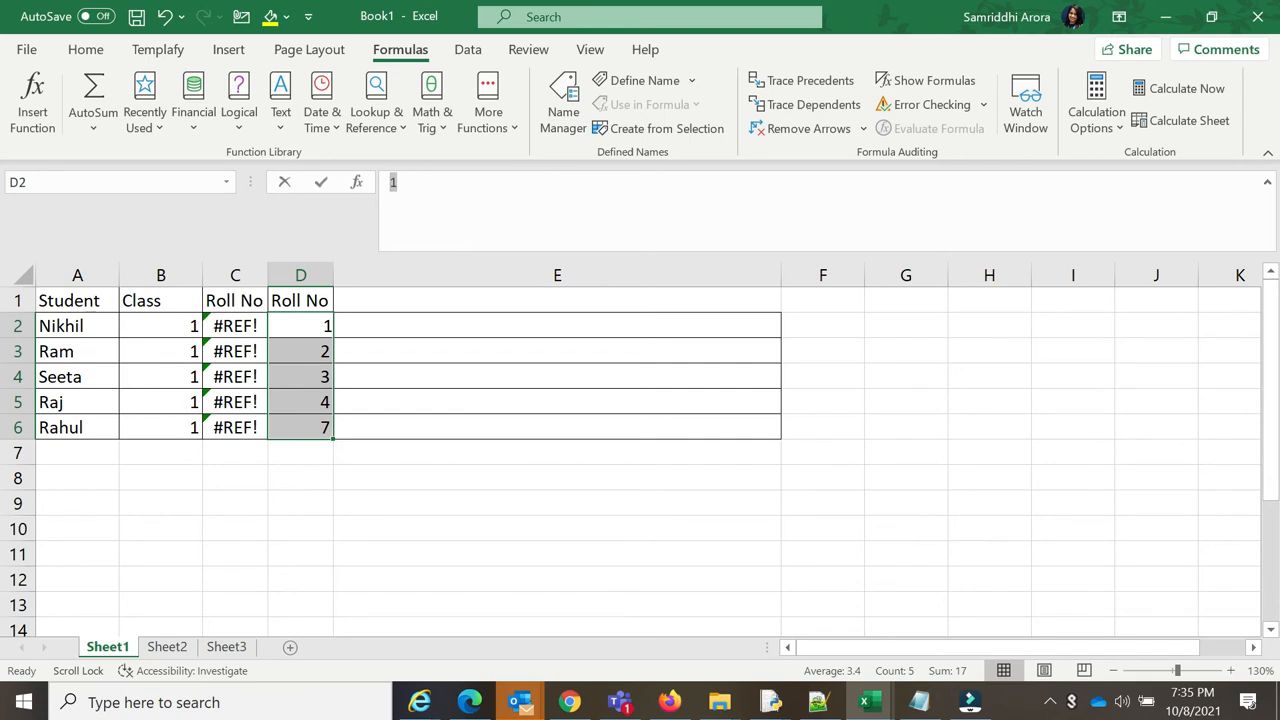
left_click(288, 350)
left_click(300, 378)
left_click(301, 403)
left_click(306, 426)
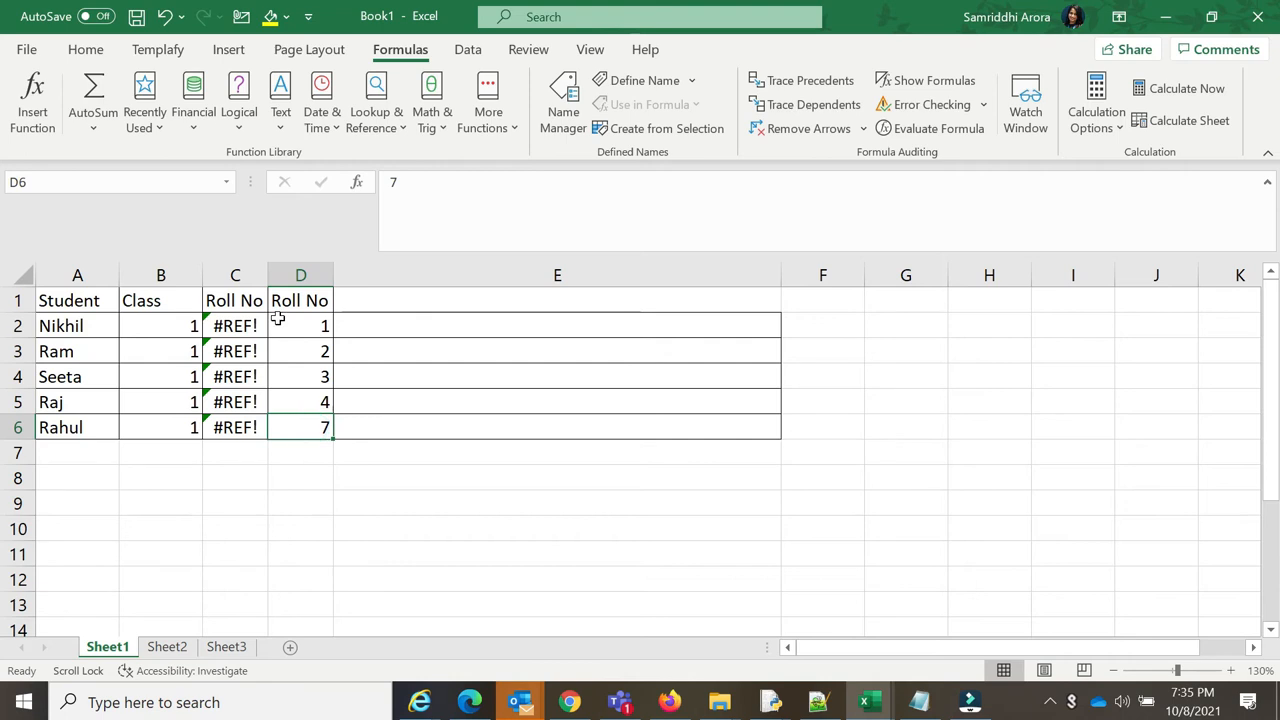
Select column D and recheck each roll number from D2 to D6, highlighting the D2:D6 range
left_click(300, 274)
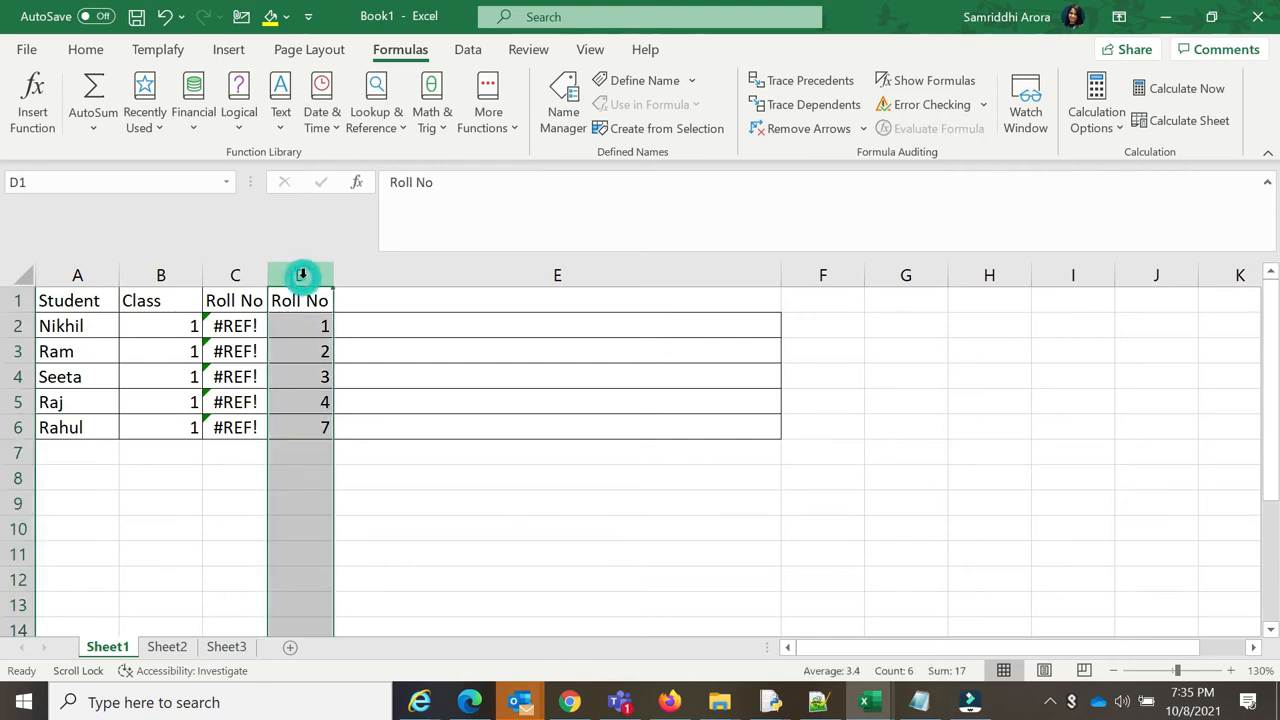
left_click(310, 330)
left_click(316, 352)
left_click(319, 376)
left_click(313, 402)
left_click(314, 425)
left_click(306, 330)
left_click_drag(308, 337, 310, 413)
left_click(682, 407)
left_click_drag(308, 330, 314, 425)
Delete column C with the #REF! lookups and check the remaining Roll No column beside the students
right_click(234, 275)
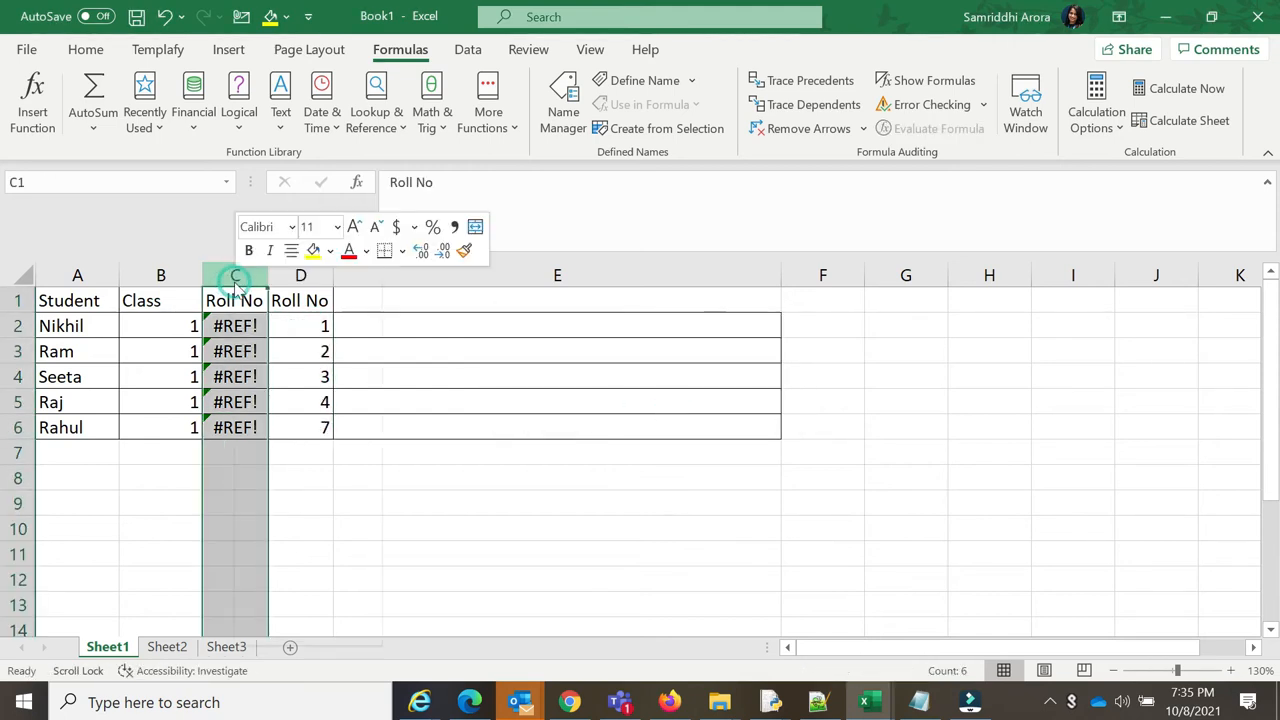
left_click(288, 480)
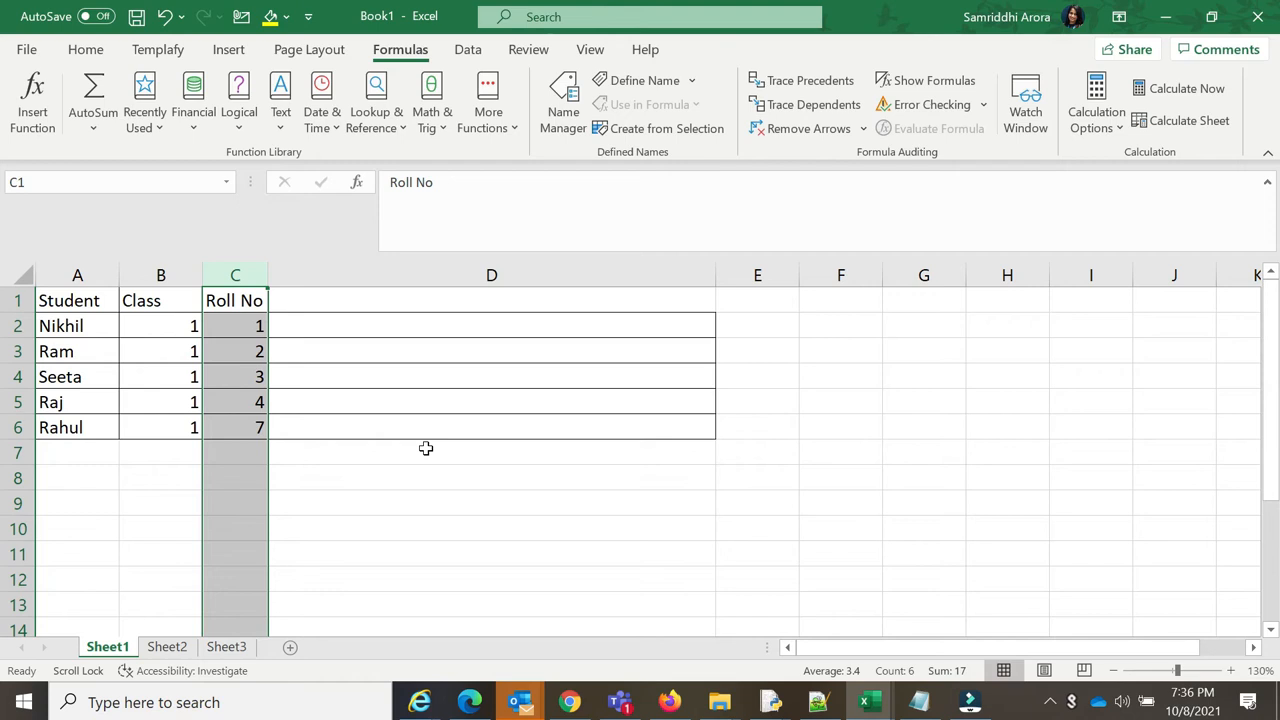
left_click(76, 322)
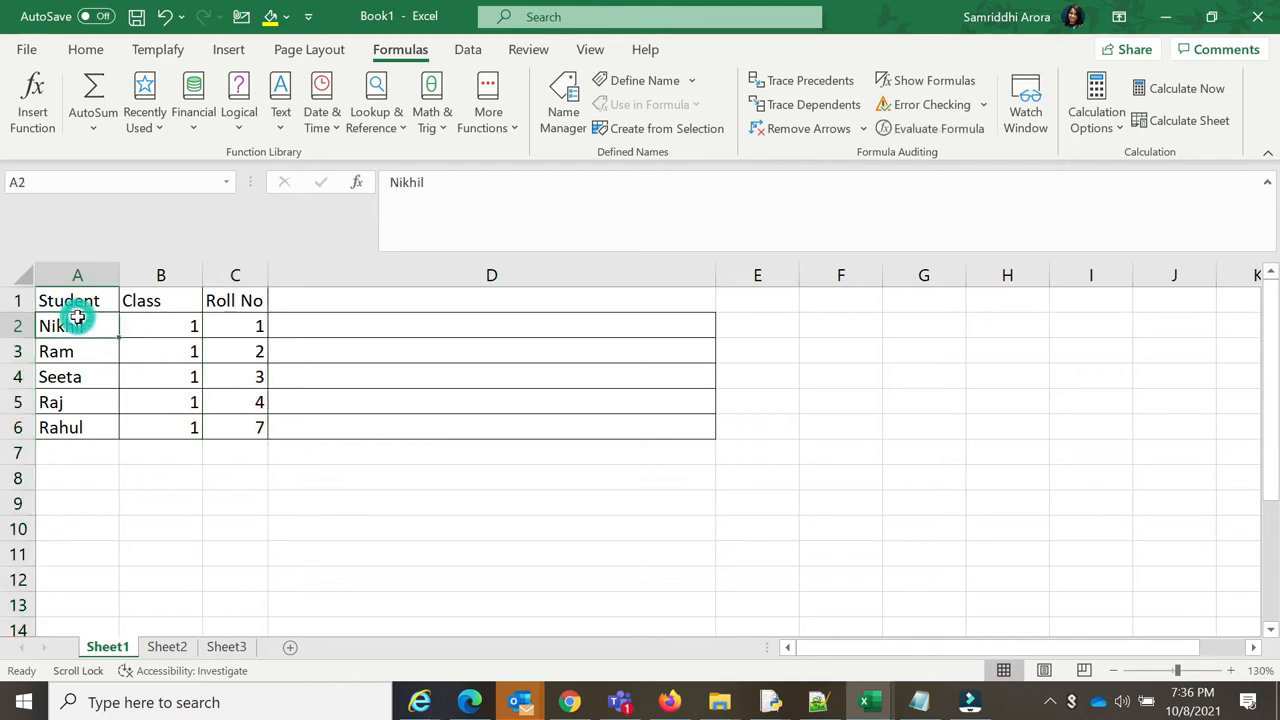
left_click(231, 316)
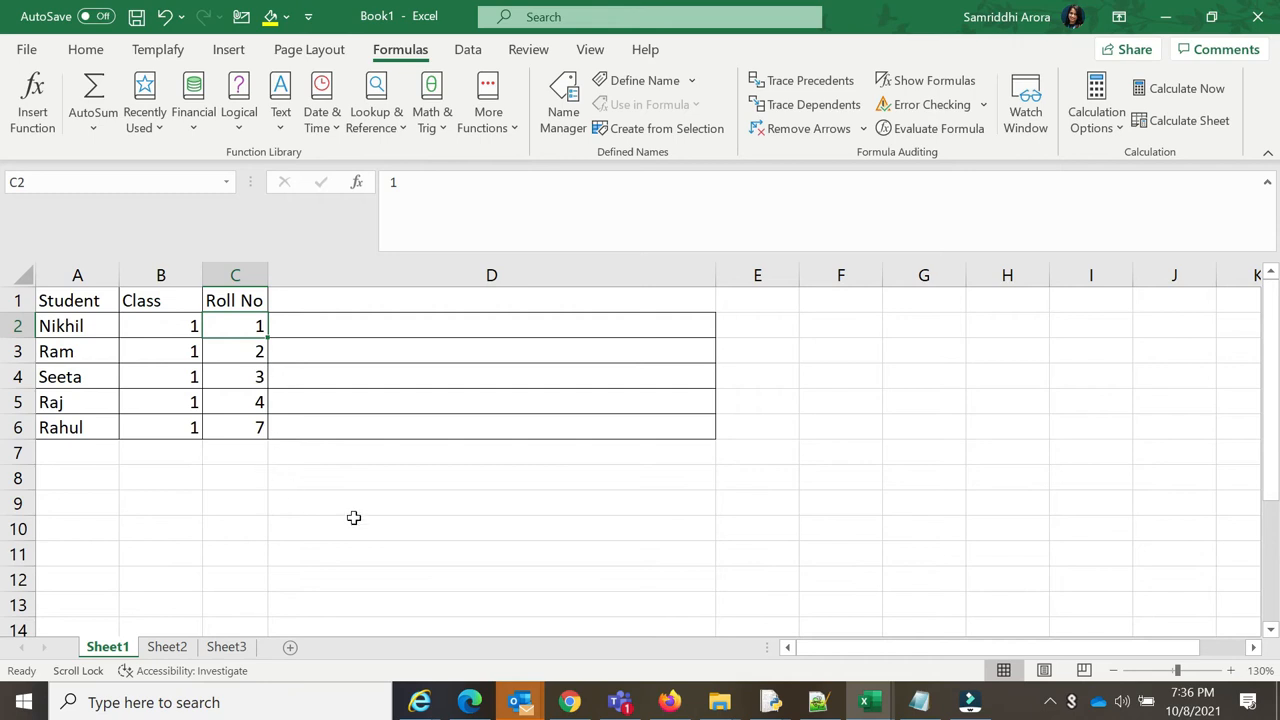
left_click(238, 263)
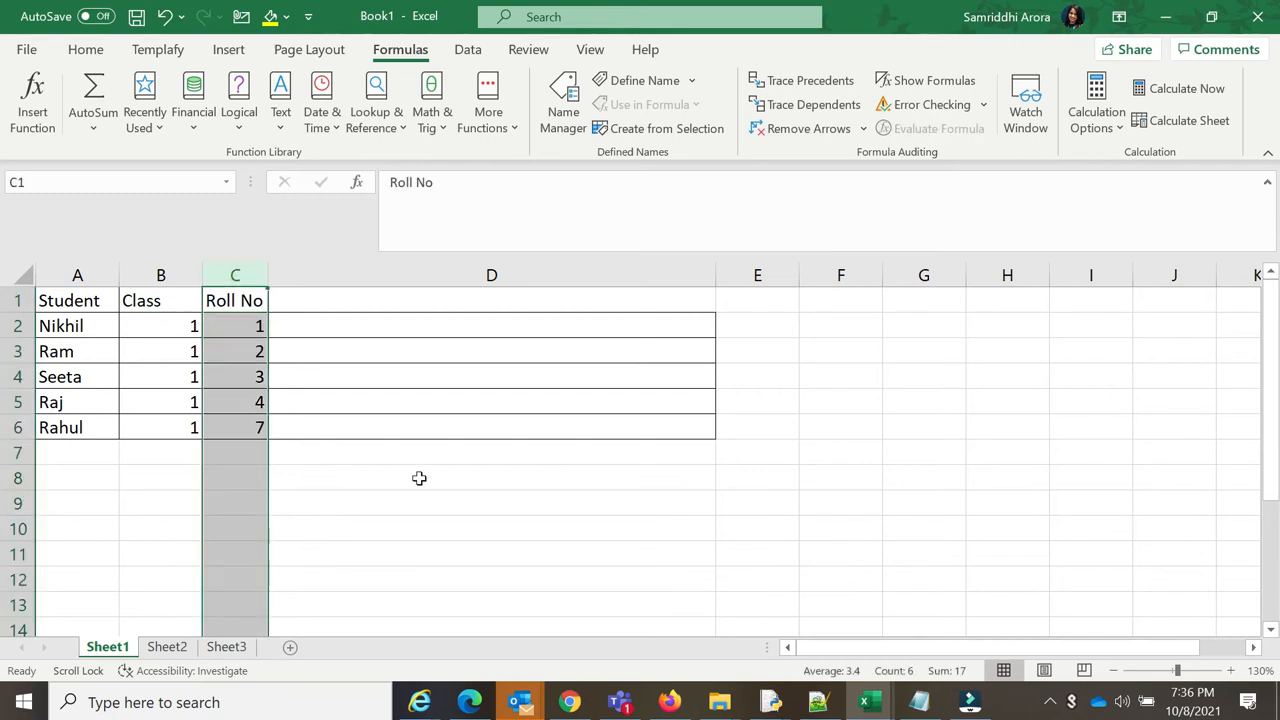
Add the heading Subject in cell D1 of Sheet1
left_click(924, 373)
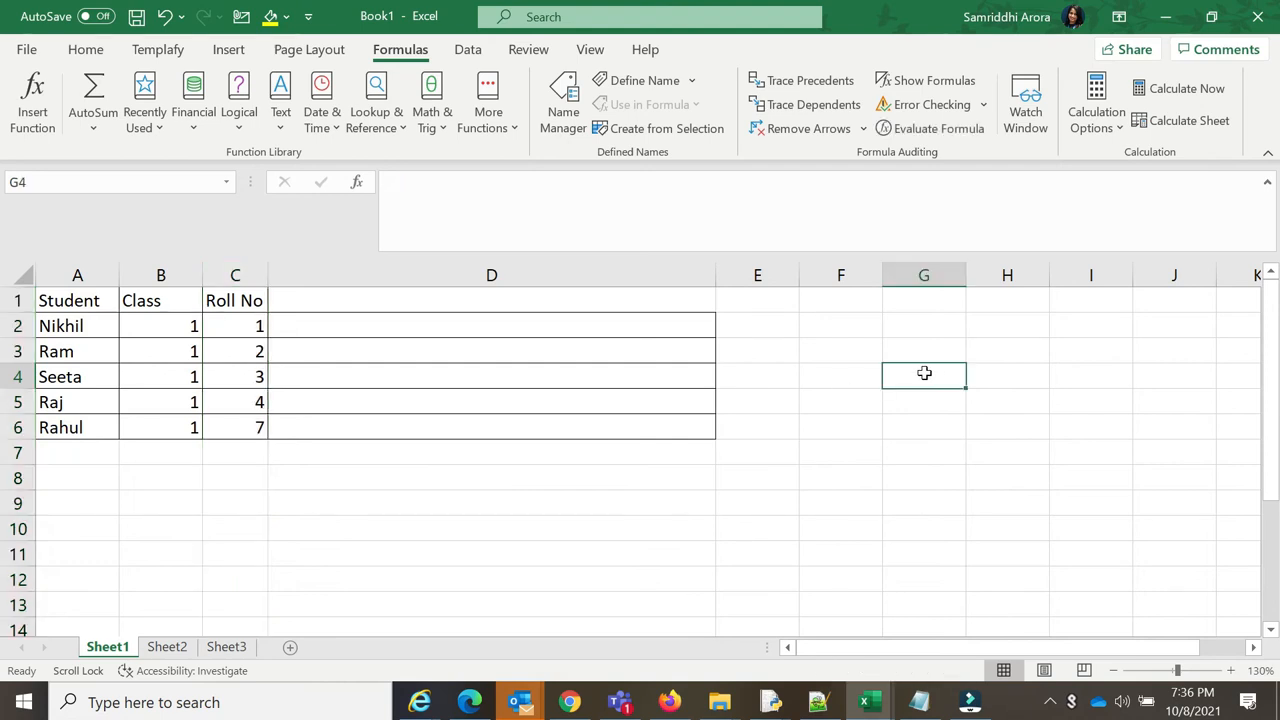
left_click(180, 650)
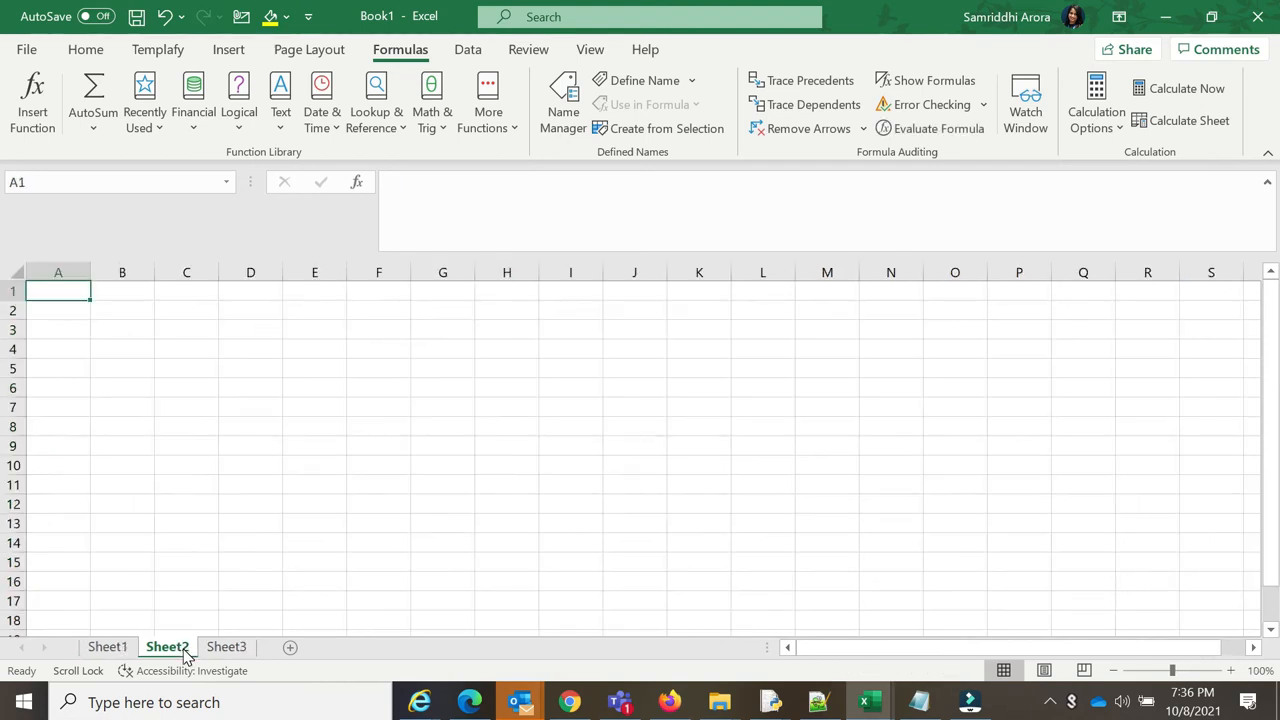
left_click(118, 650)
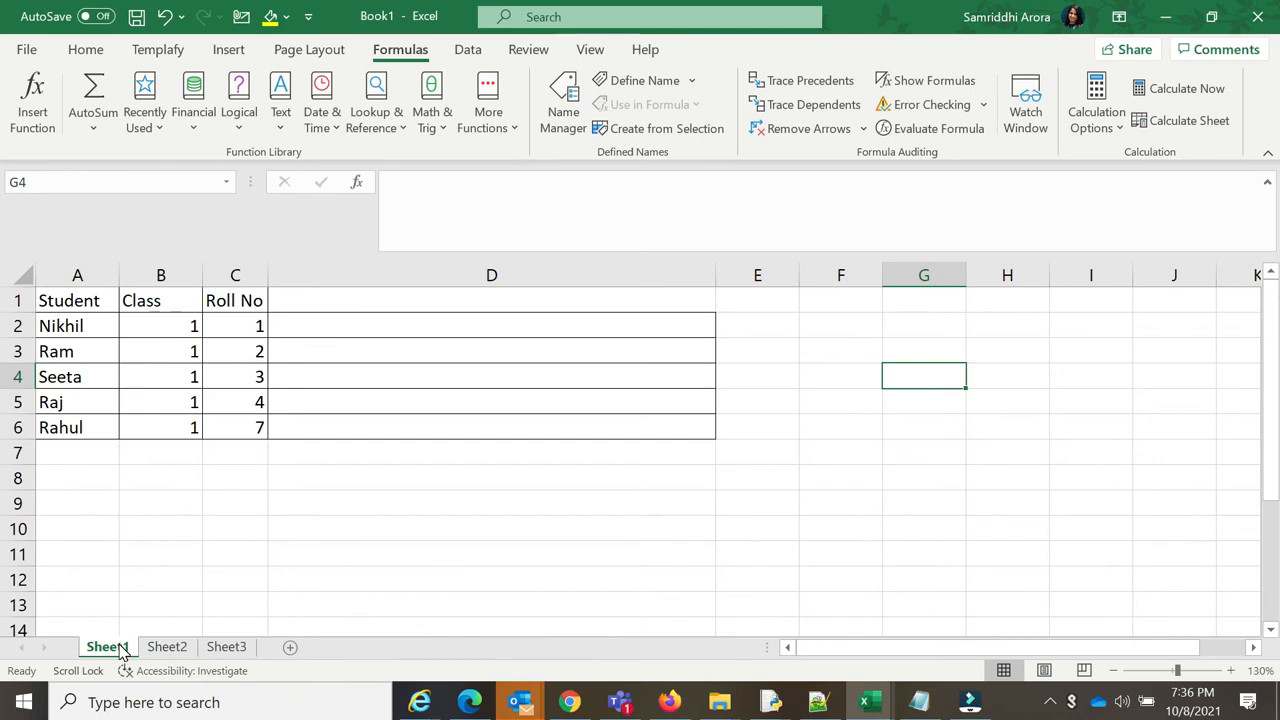
left_click(382, 304)
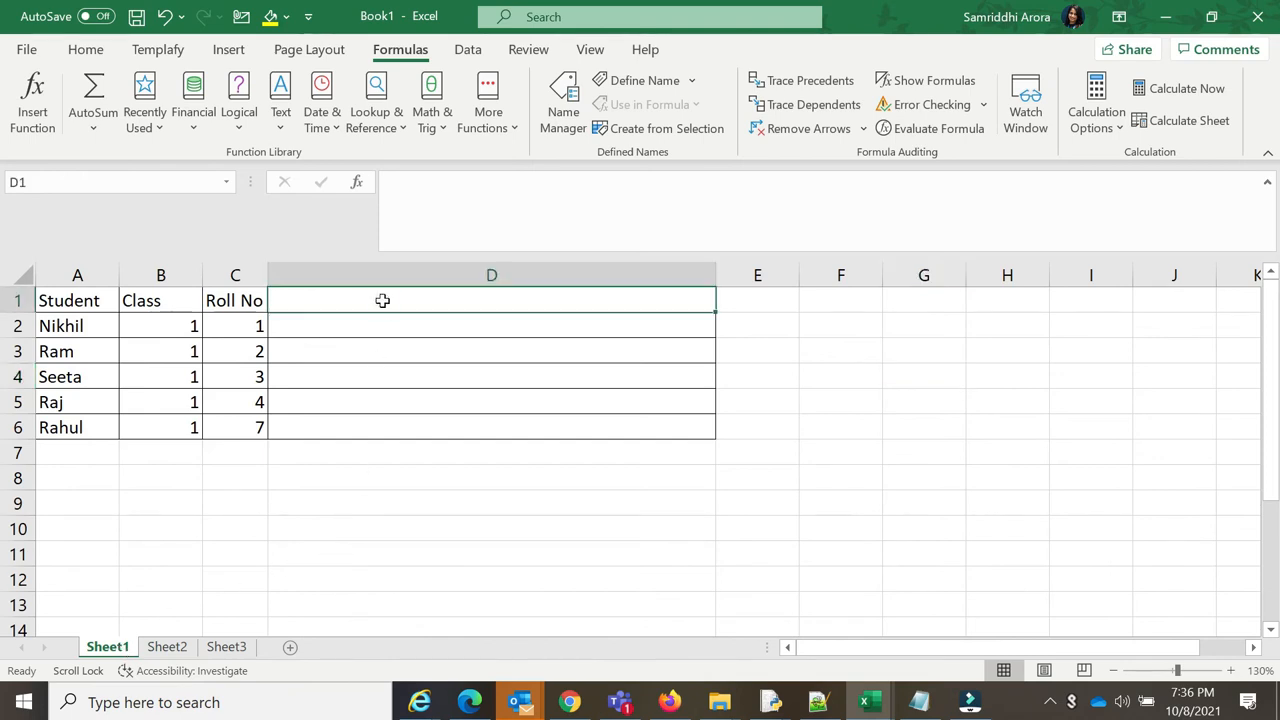
type("Subjec")
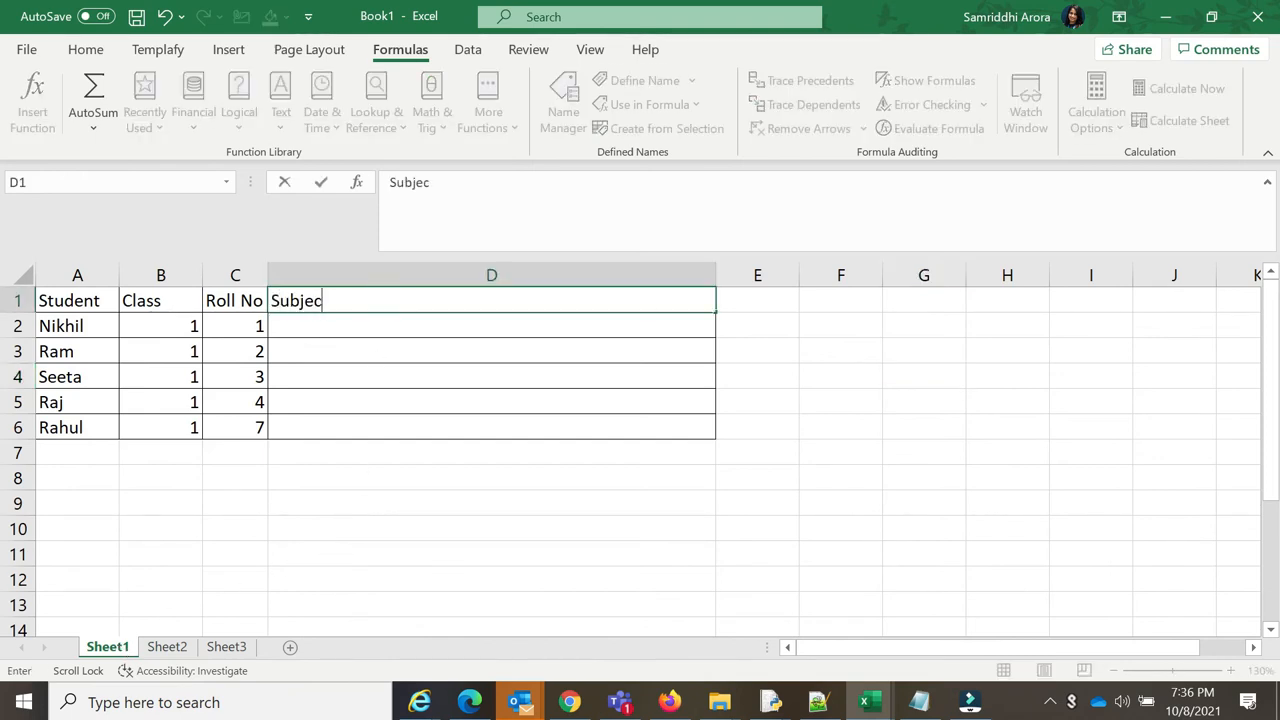
type("t")
key("Return")
Copy the Student column A1:A6 to G1 and enter the heading Subject in H1 beside it
left_click(60, 297)
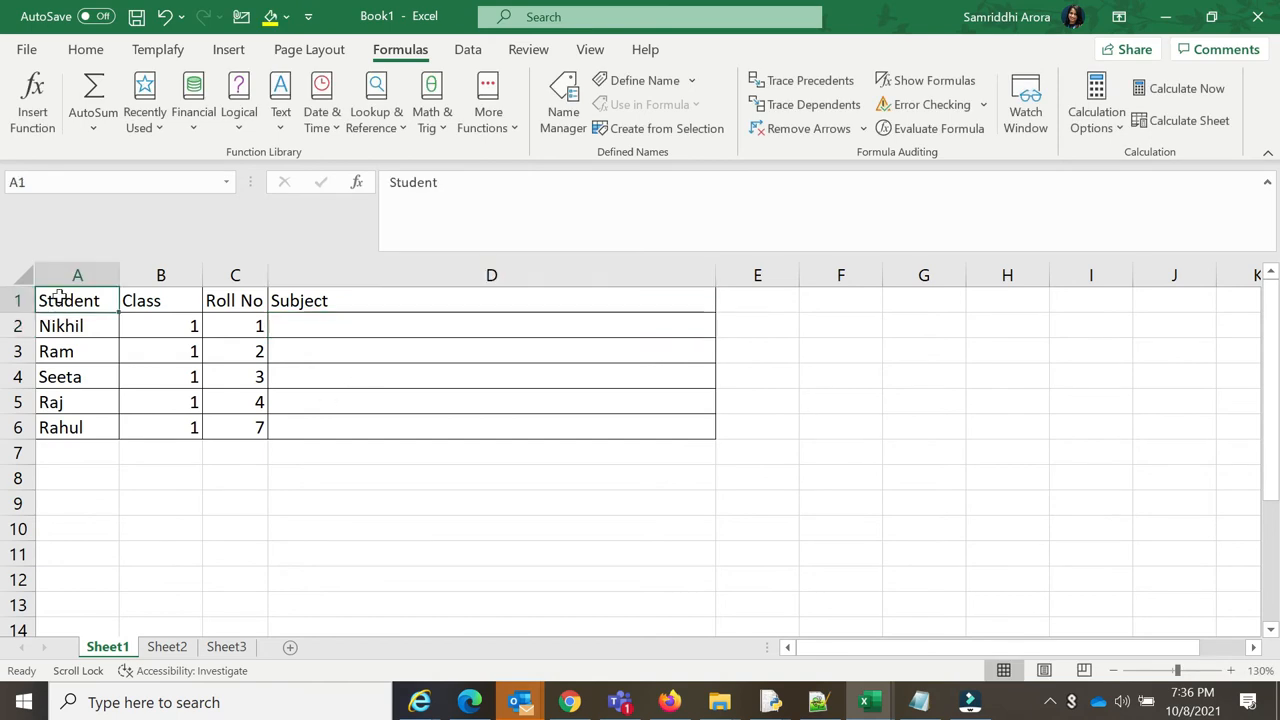
left_click_drag(60, 297, 63, 420)
key("ctrl+c")
left_click(938, 304)
key("ctrl+v")
left_click(1006, 290)
type("Subje")
key("Return")
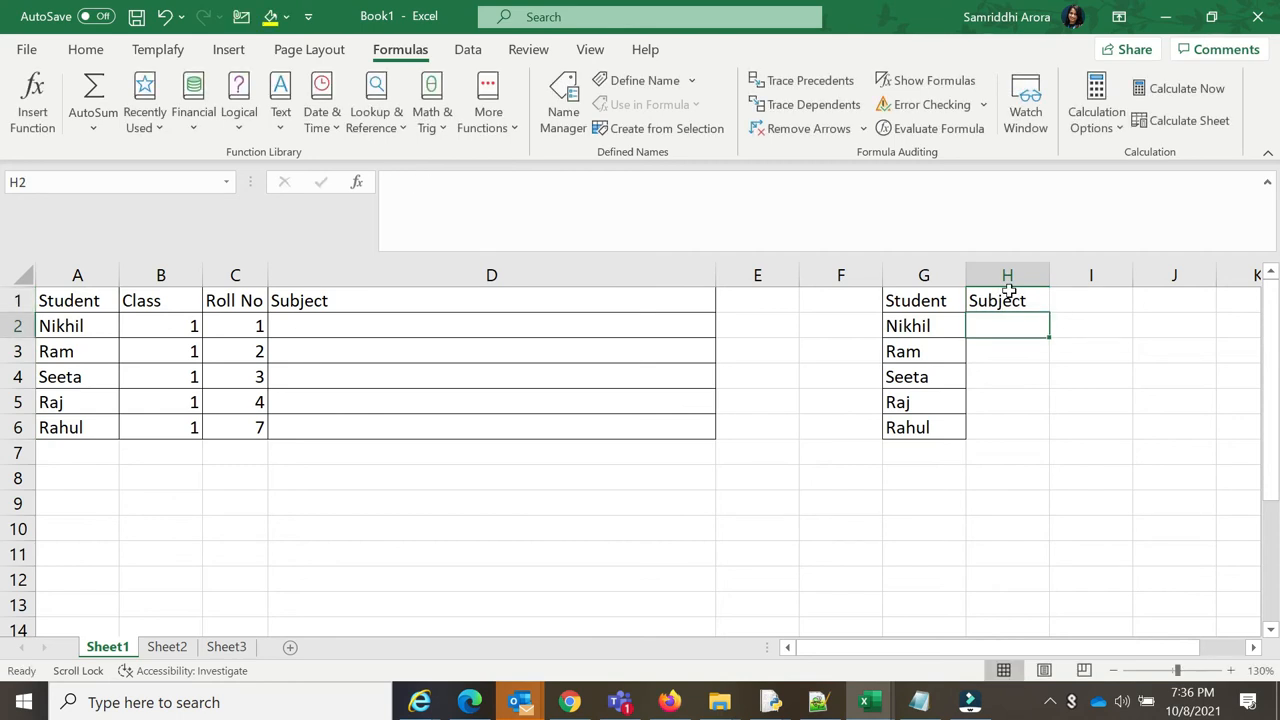
Enter the subjects Hindi in H2 and English in H3 of the lookup table
type("Hindi")
key("Return")
type("Englis")
key("Return")
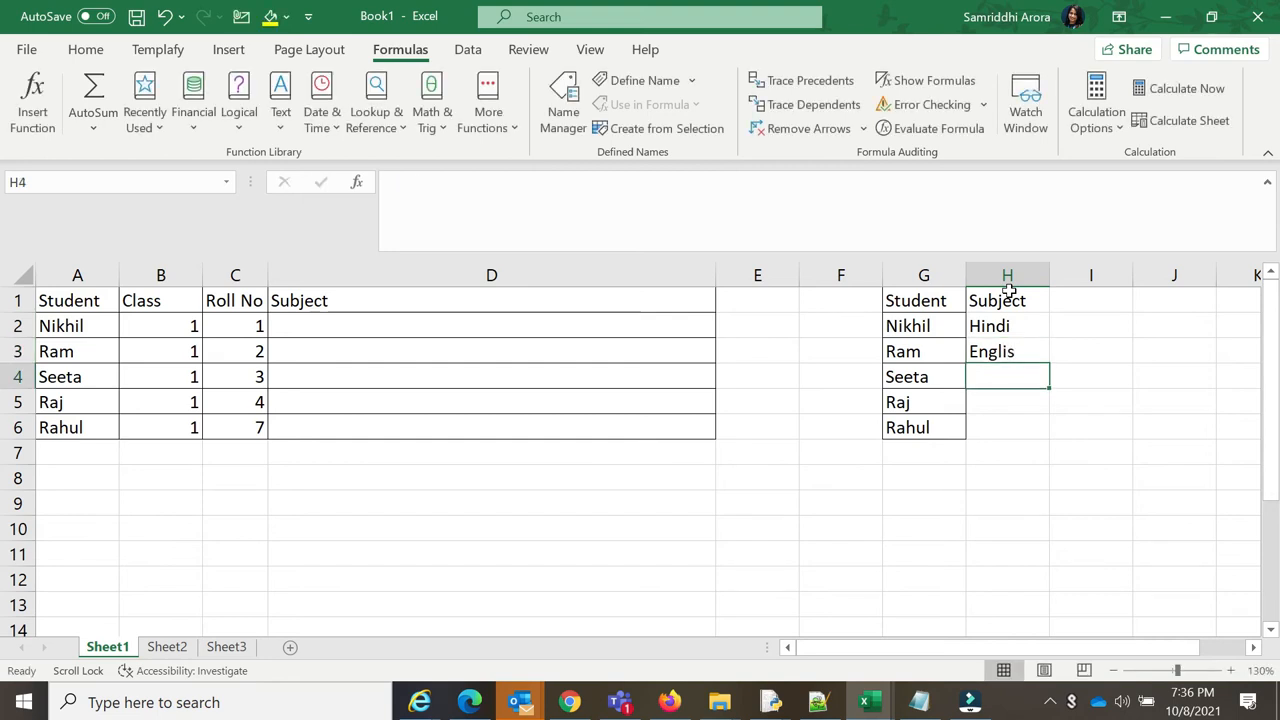
left_click(1026, 351)
left_click(654, 214)
type("h")
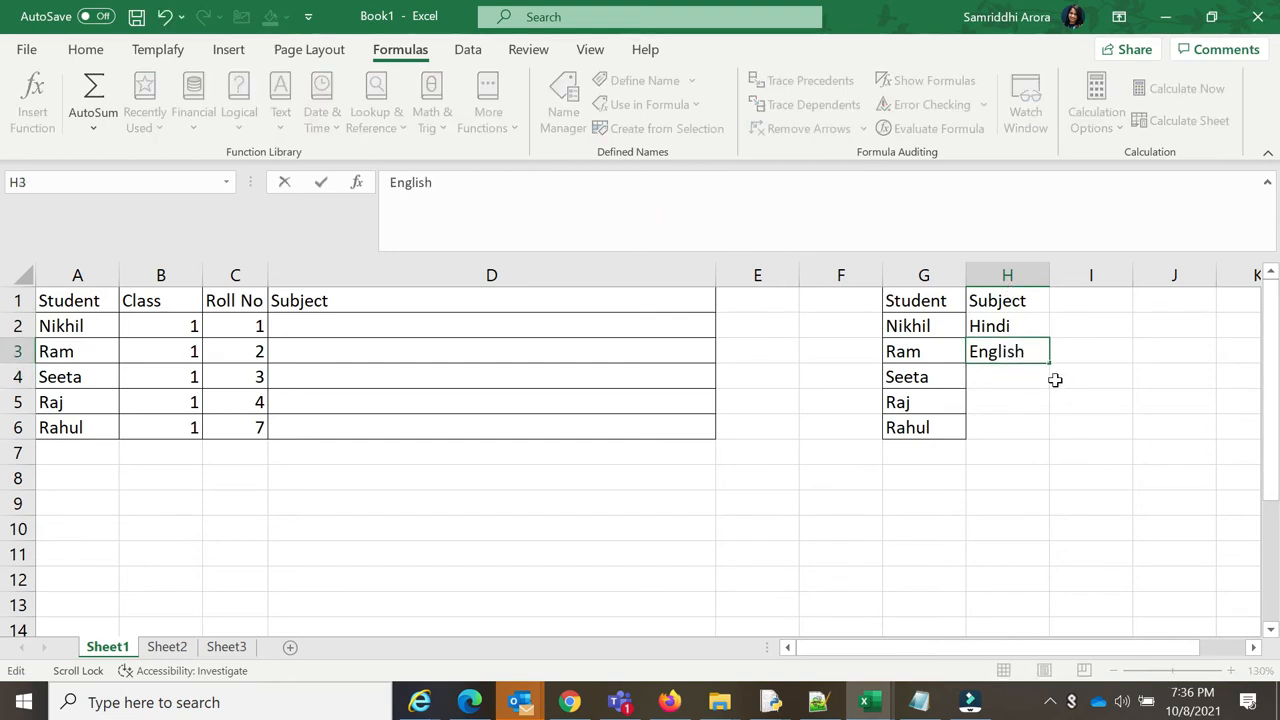
left_click(1019, 374)
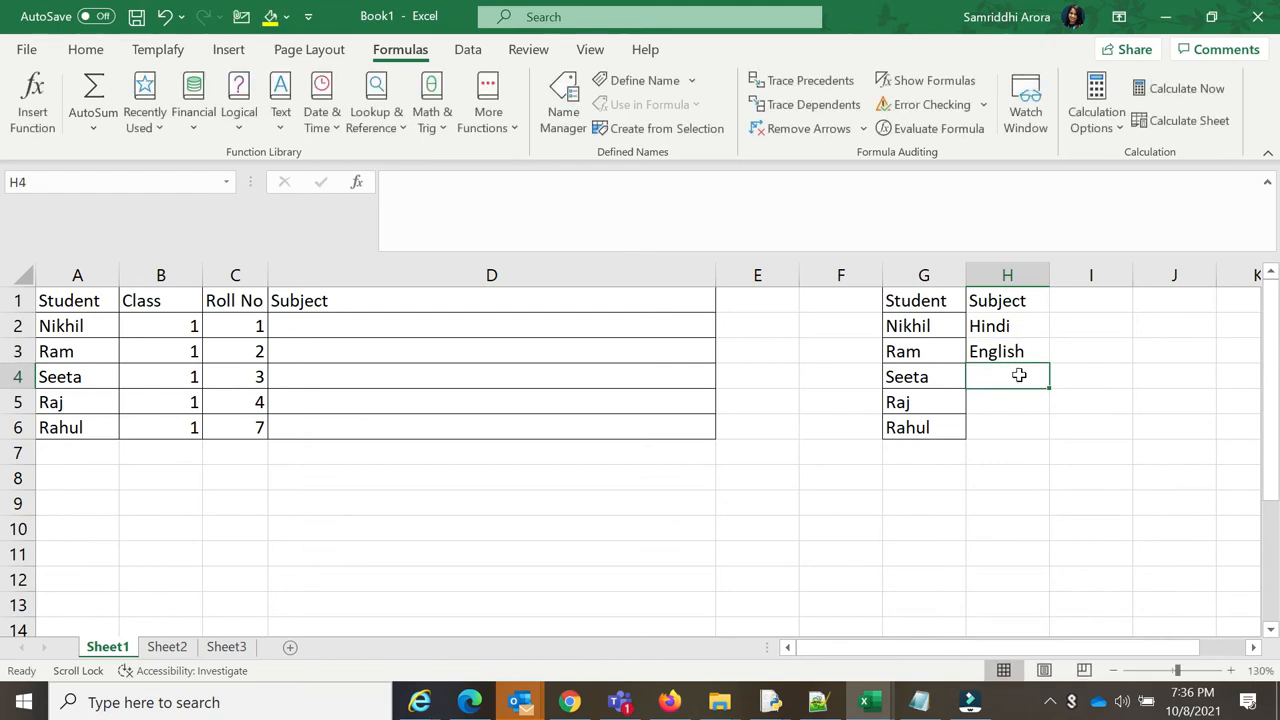
Complete the lookup table's Subject column with Bio, Maths and Hindi in H4 to H6
type("Bio")
key("Return")
type("Maths")
key("Return")
type("Hindi")
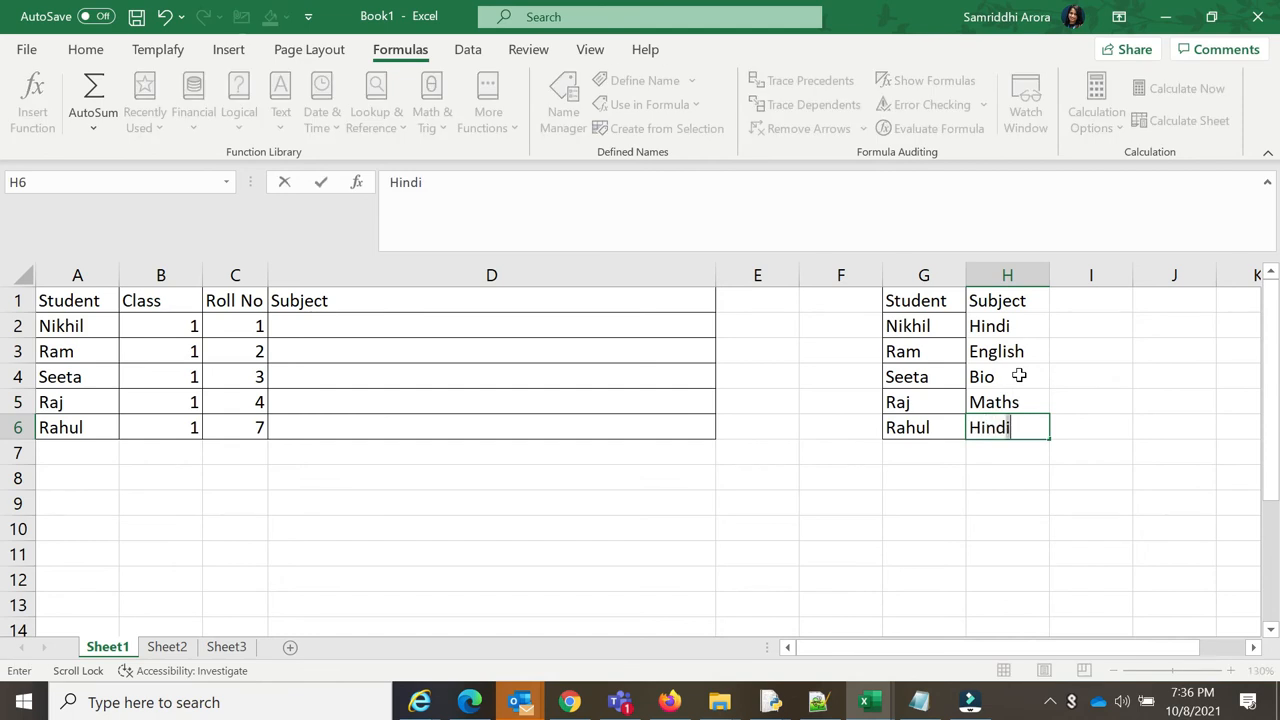
key("Return")
Start a VLOOKUP in D2 with lookup value A2 and columns G:H as the table array
left_click_drag(920, 272, 1037, 274)
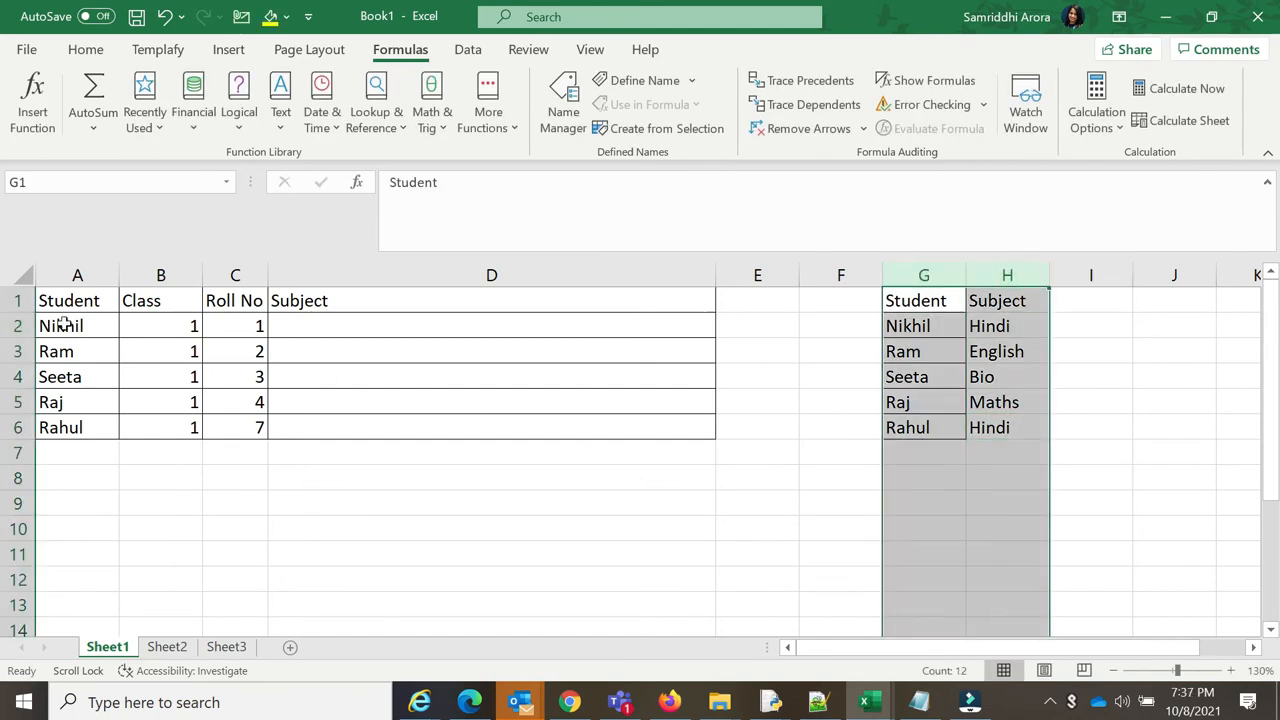
left_click(331, 319)
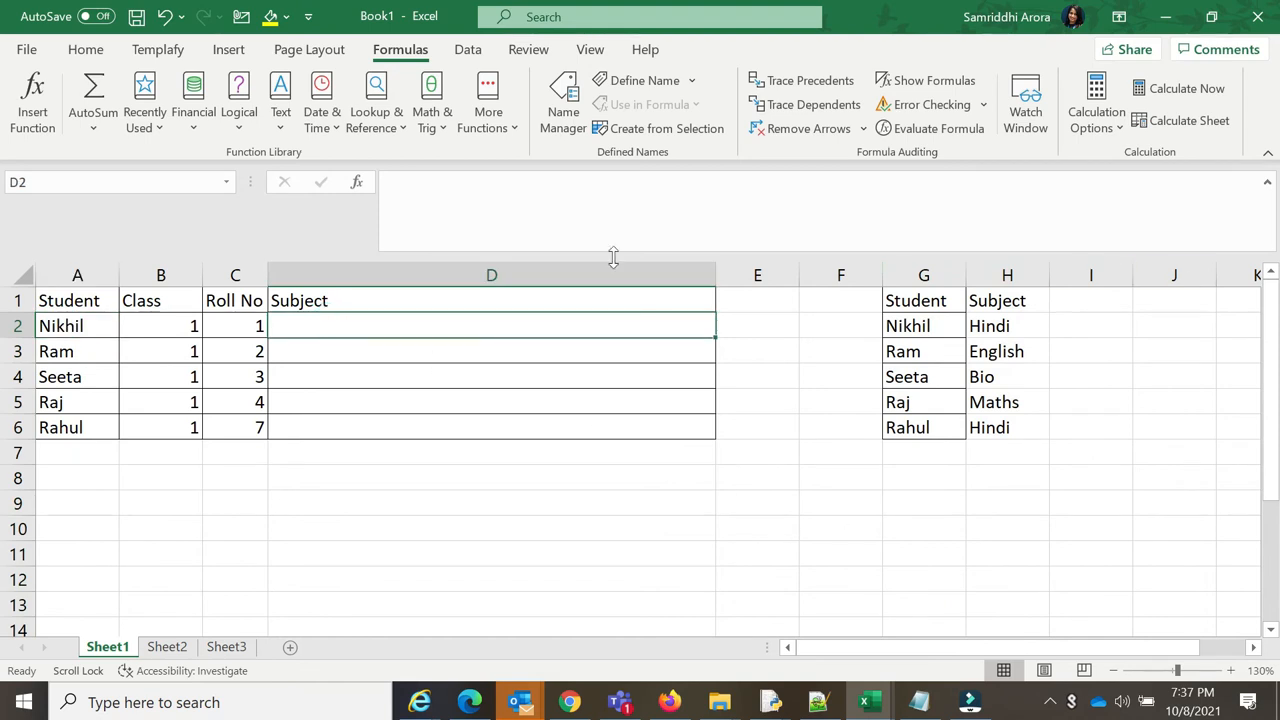
type("=")
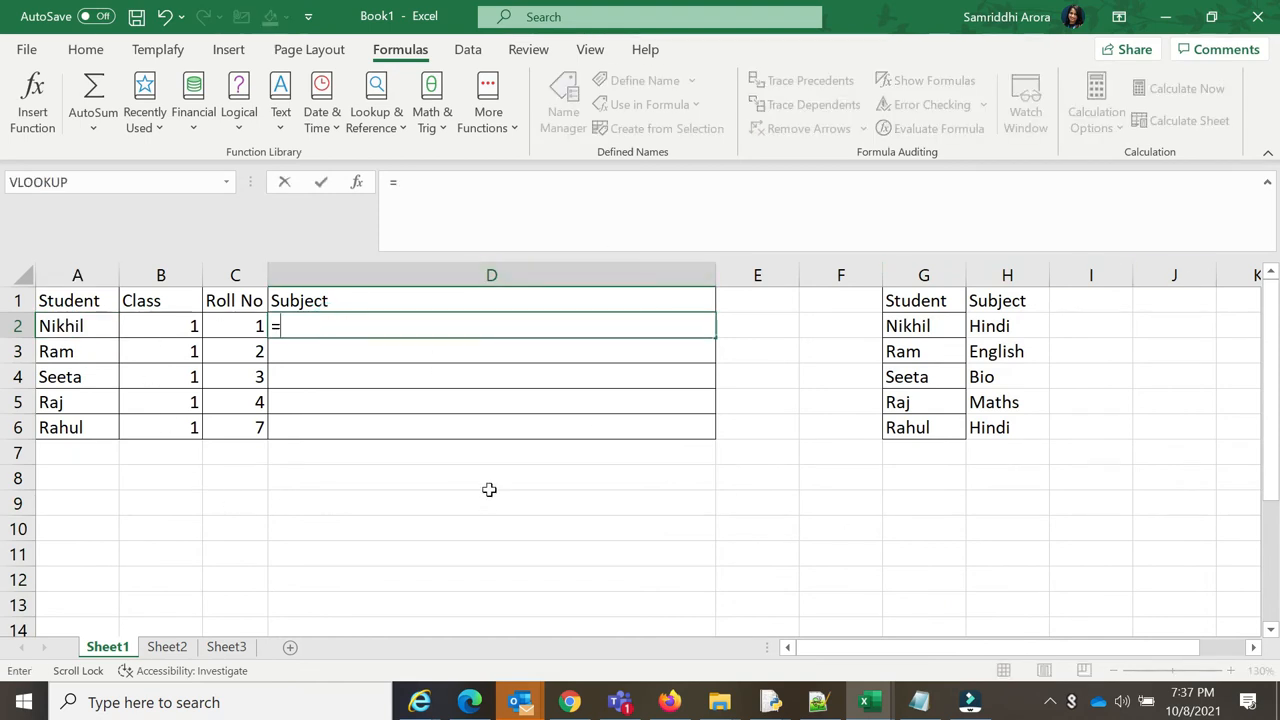
left_click(36, 183)
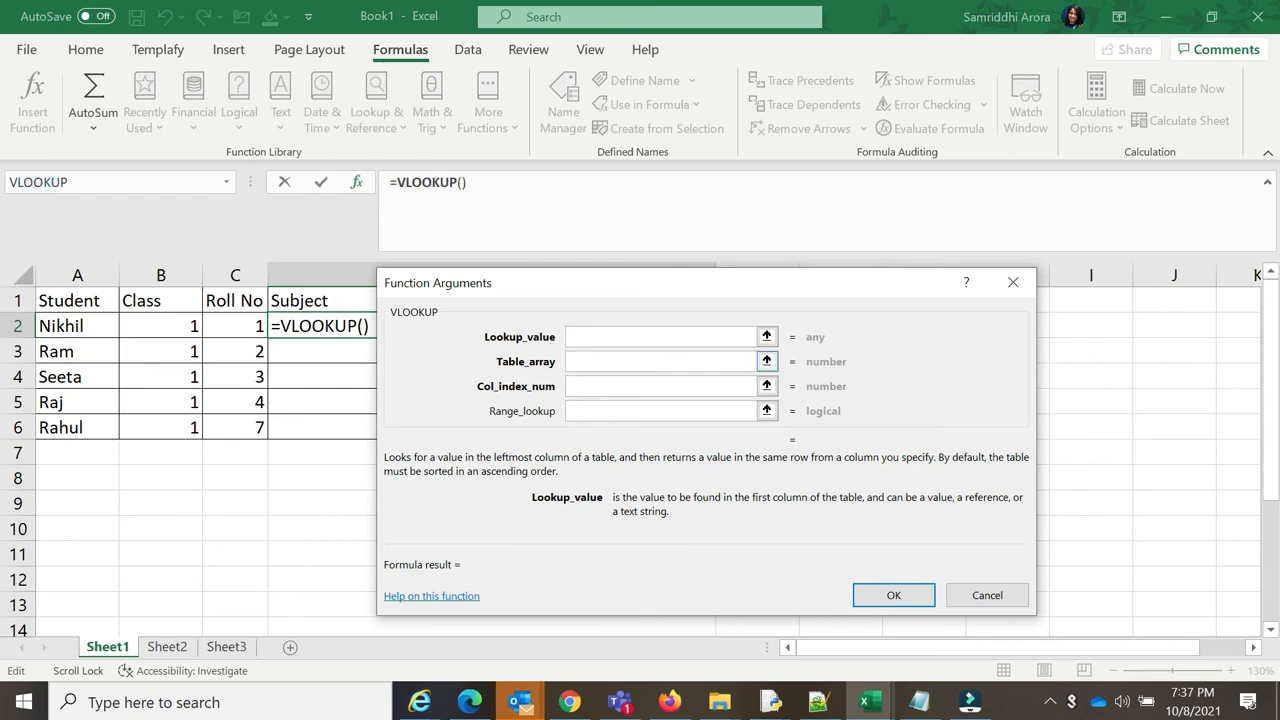
left_click(81, 326)
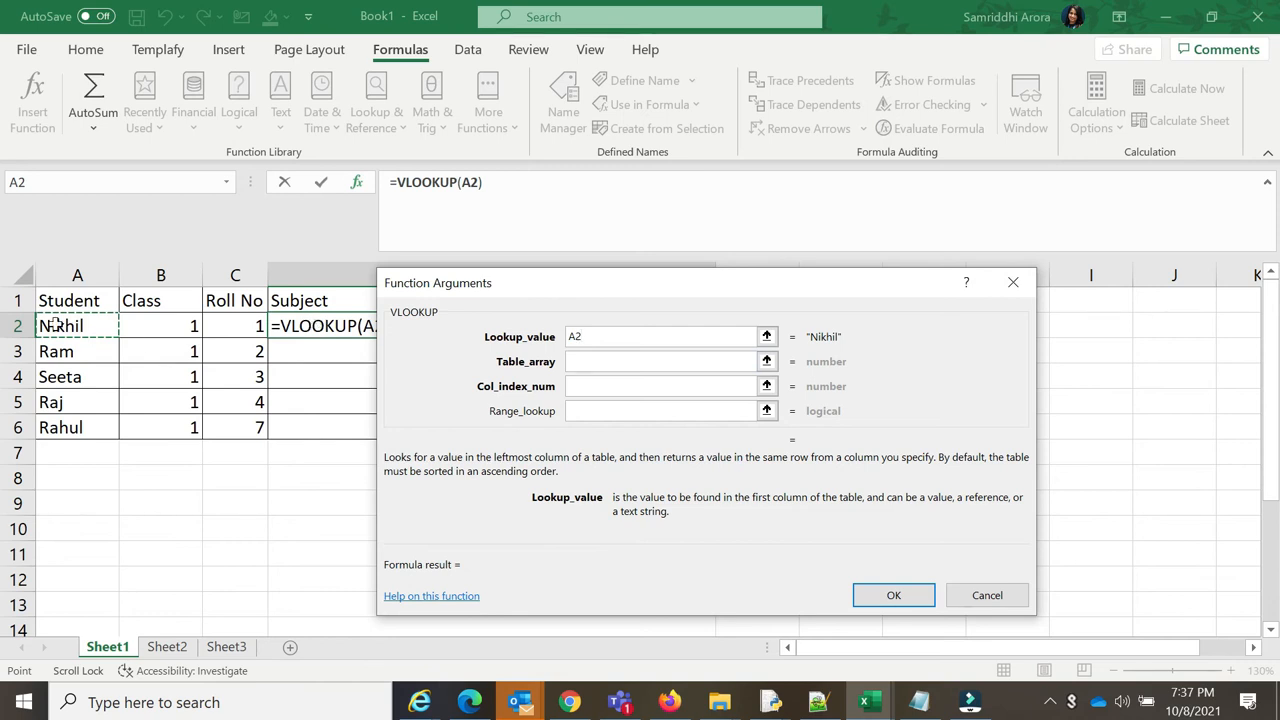
left_click_drag(646, 282, 310, 240)
left_click(303, 322)
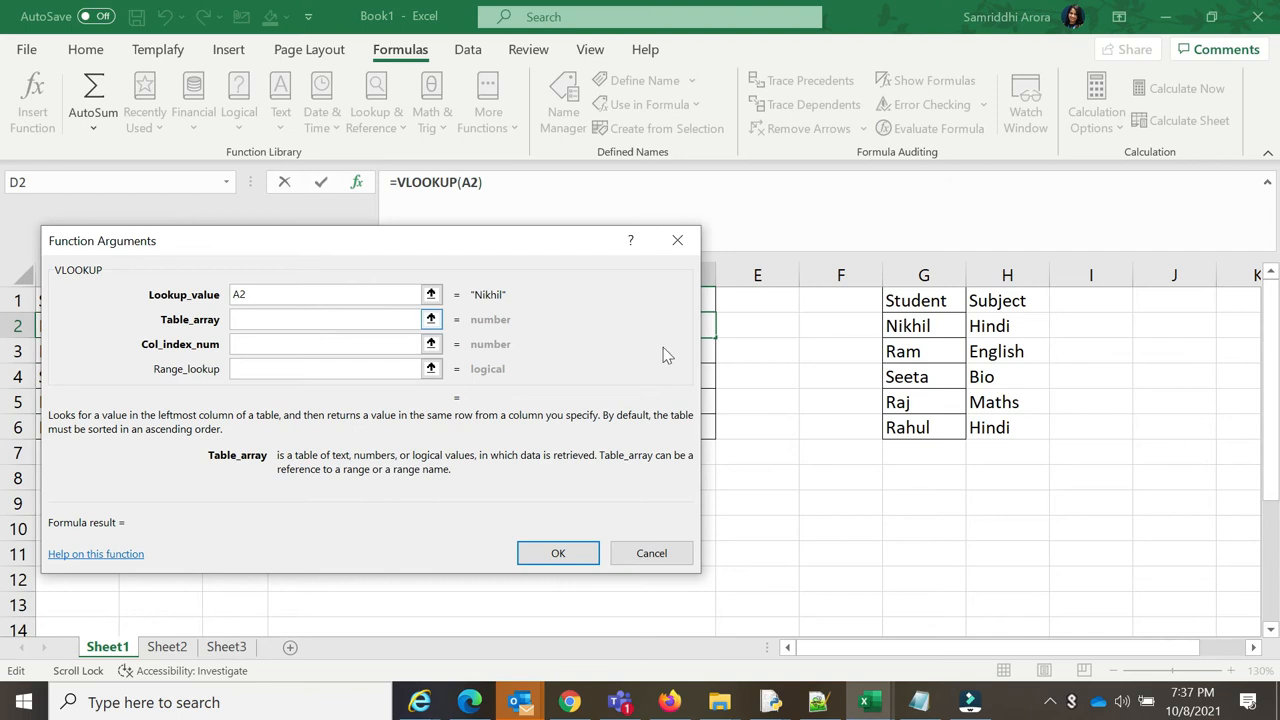
left_click_drag(916, 274, 1003, 273)
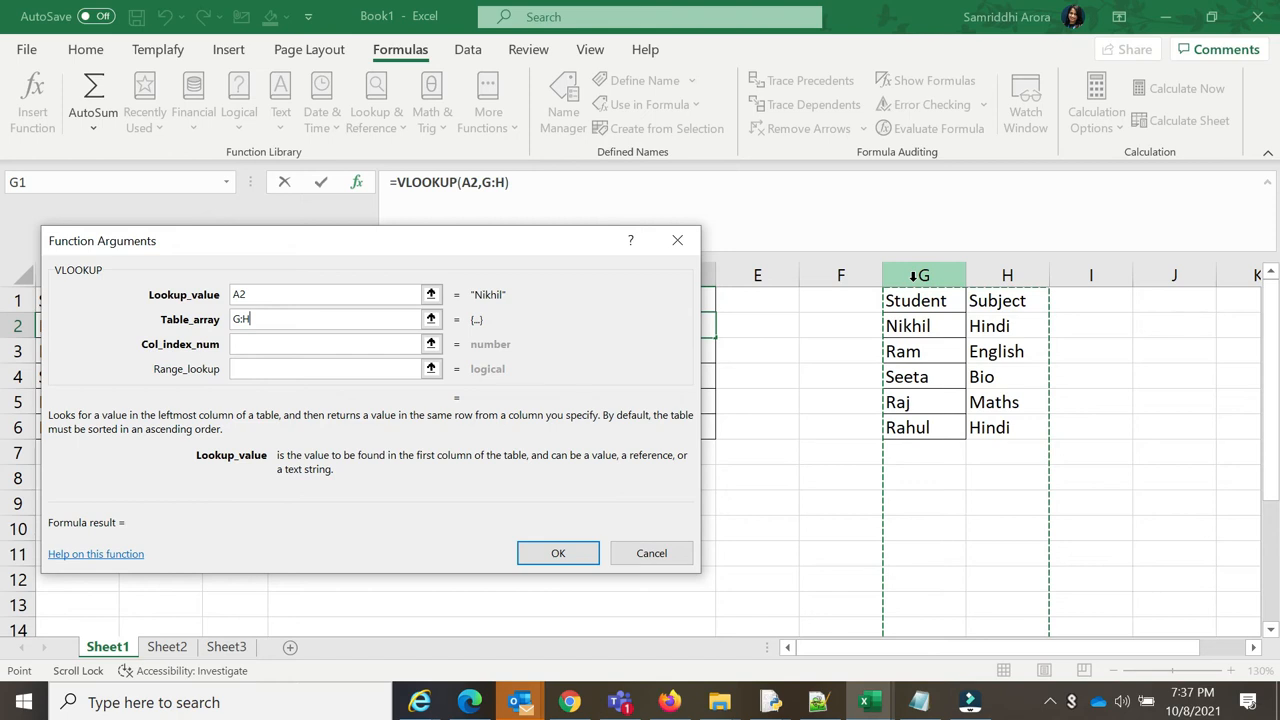
left_click_drag(529, 246, 528, 376)
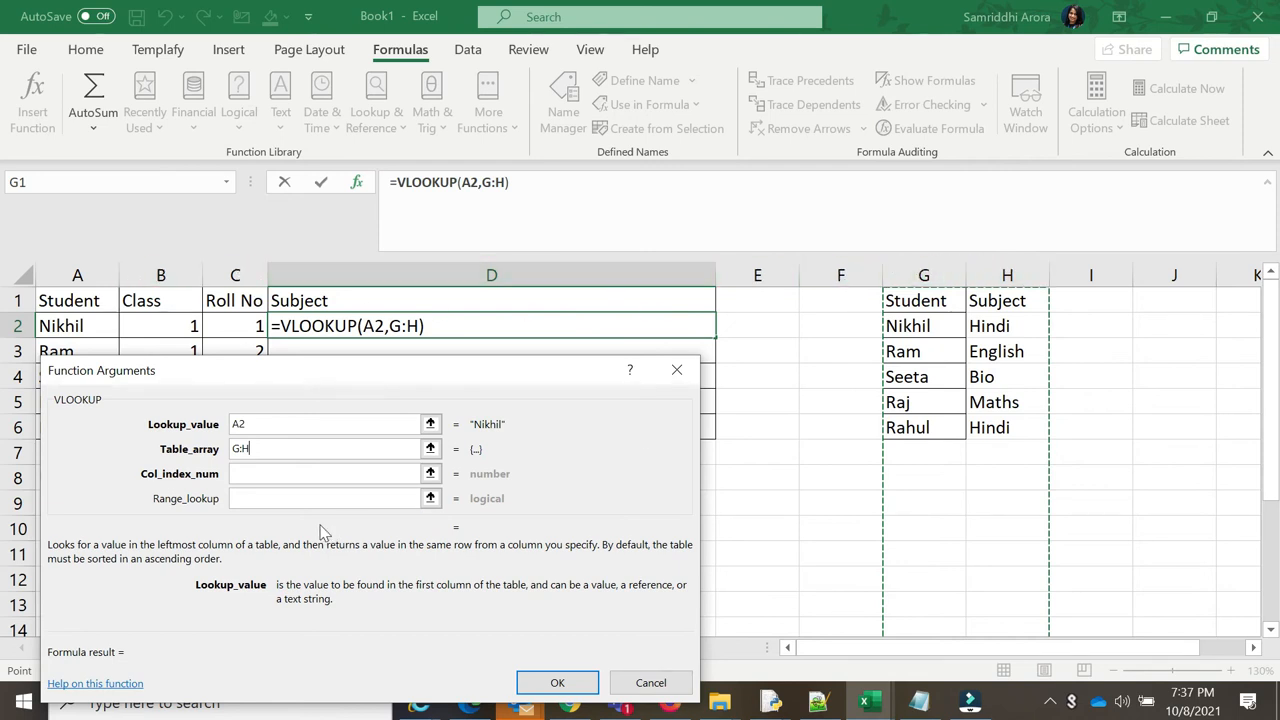
Set the VLOOKUP's column index number to 2 and range lookup to 0, and finish the formula in D2
left_click(302, 474)
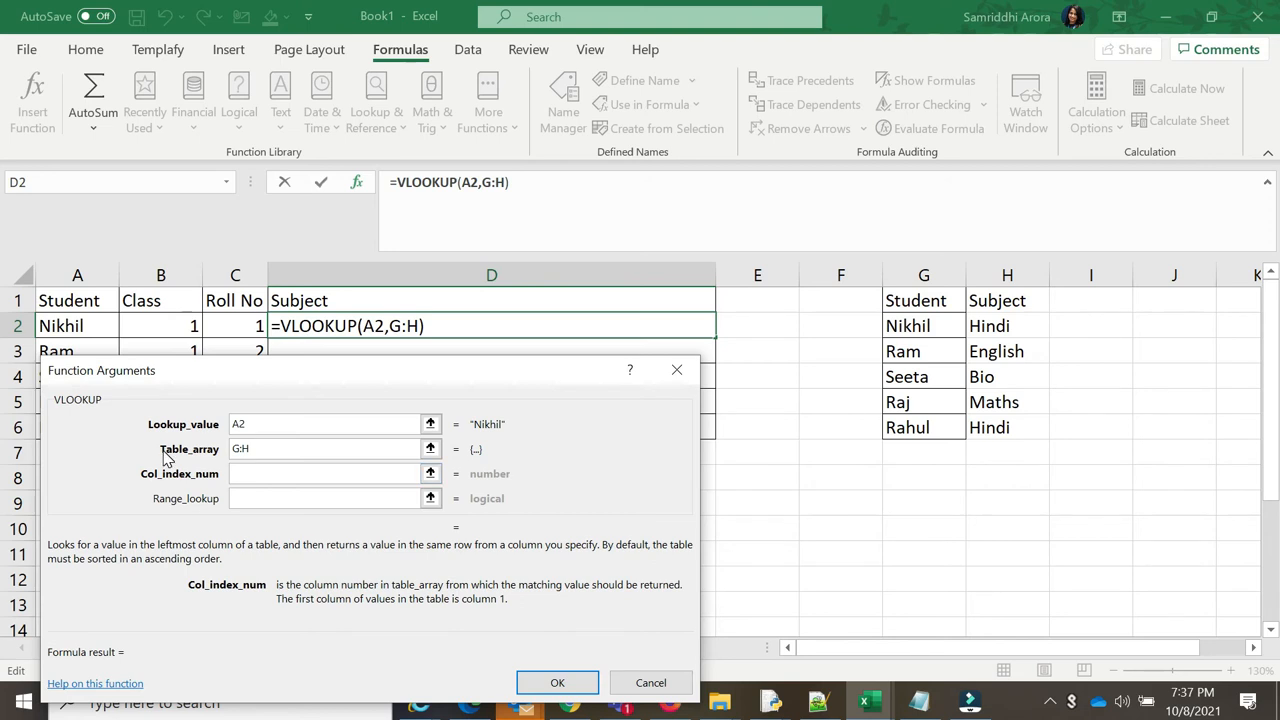
left_click_drag(173, 457, 218, 460)
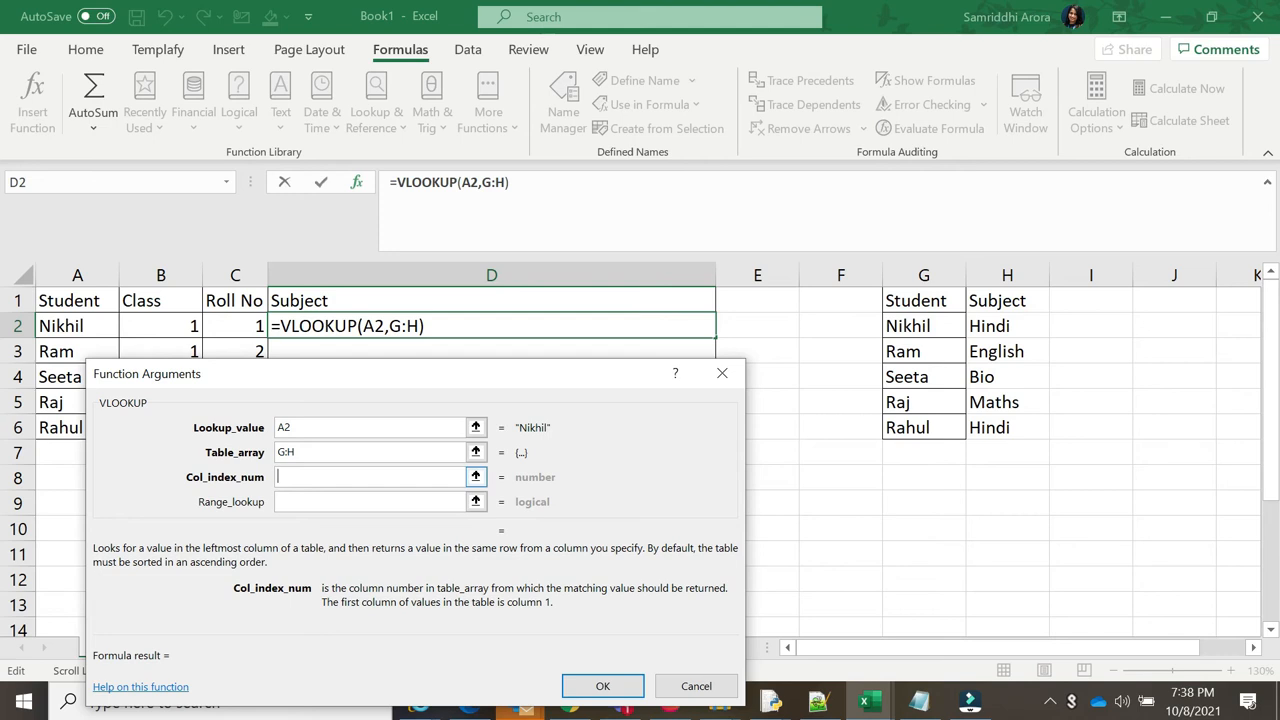
type("2")
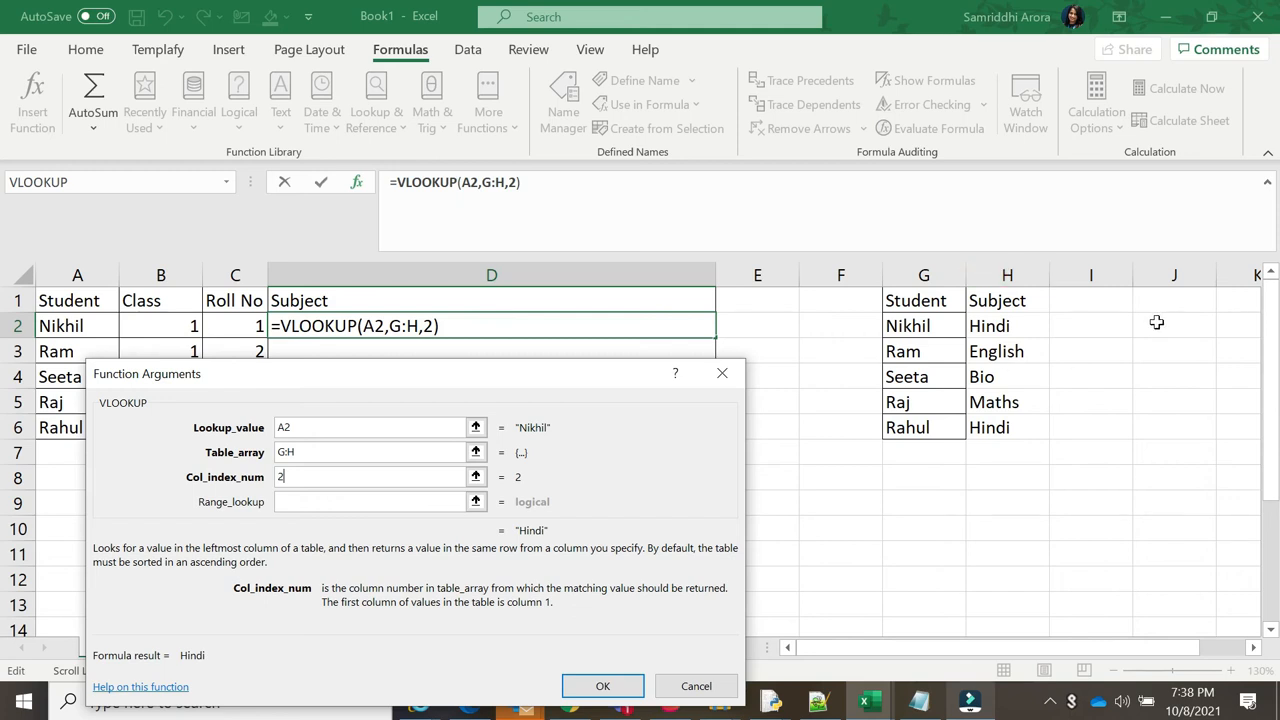
left_click(359, 507)
type("0")
left_click(570, 682)
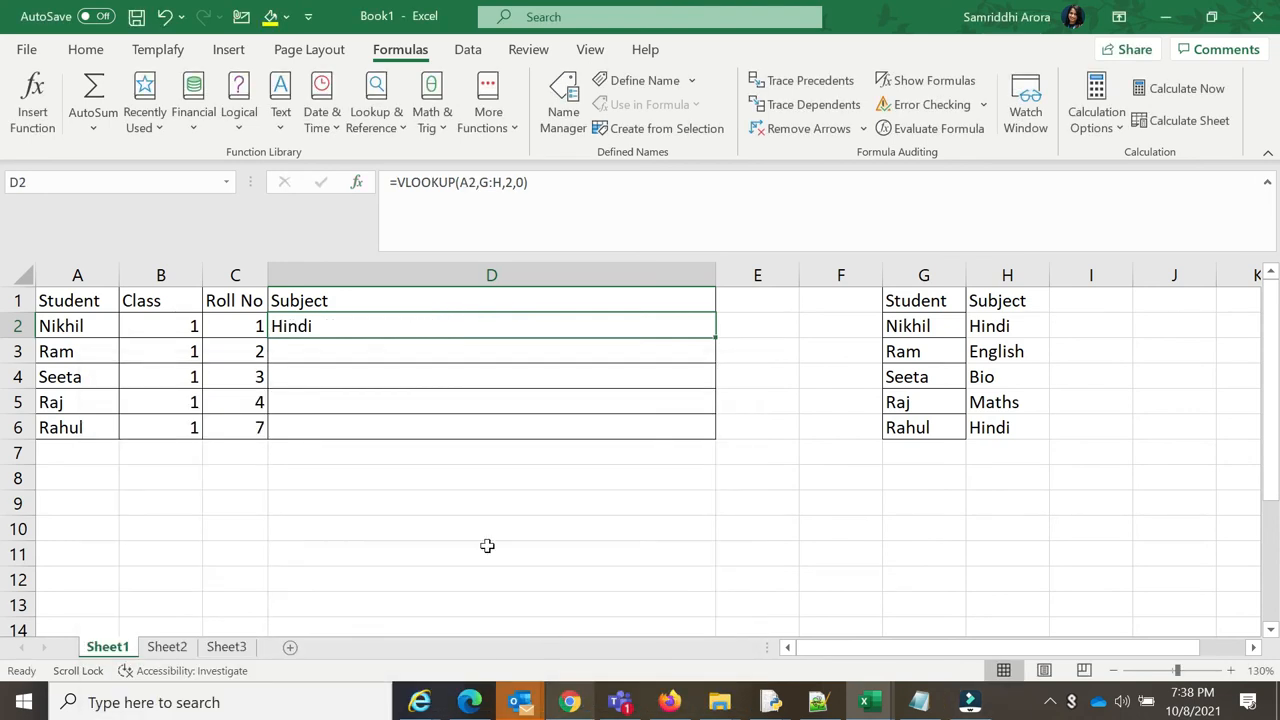
Fill the VLOOKUP from D2 down to D6
left_click_drag(346, 326, 340, 425)
key("ctrl+d")
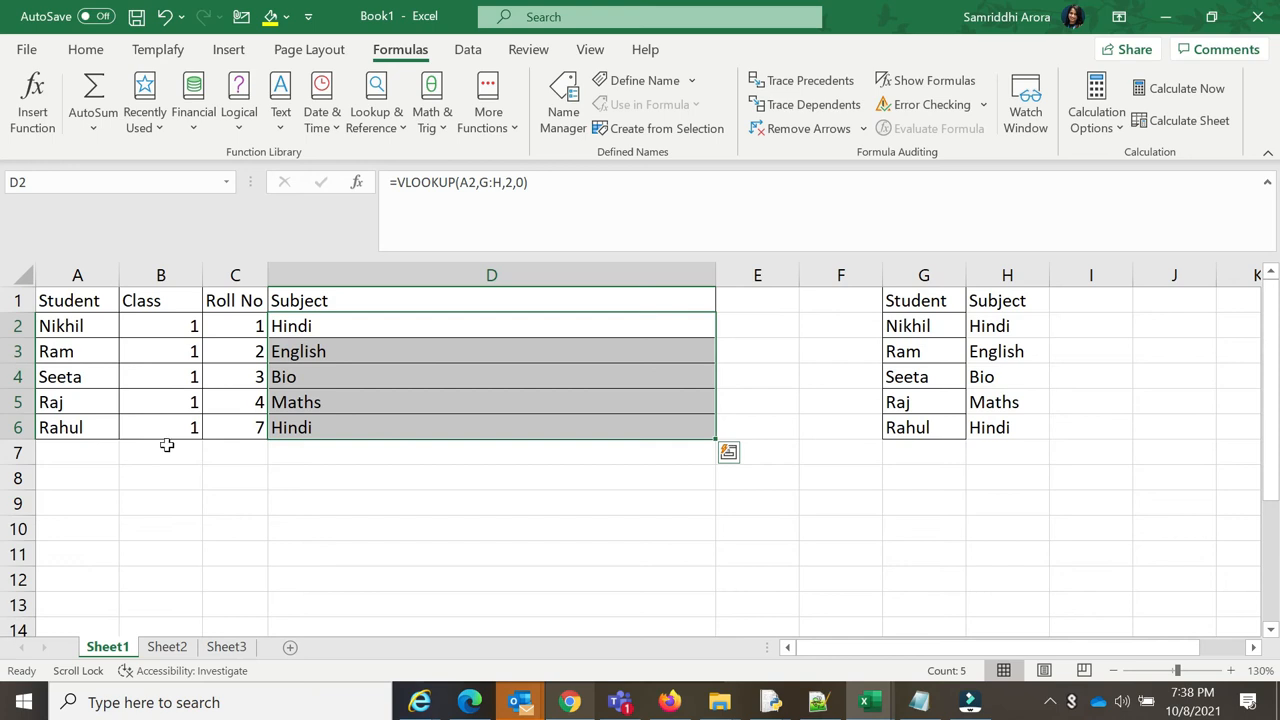
left_click(746, 303)
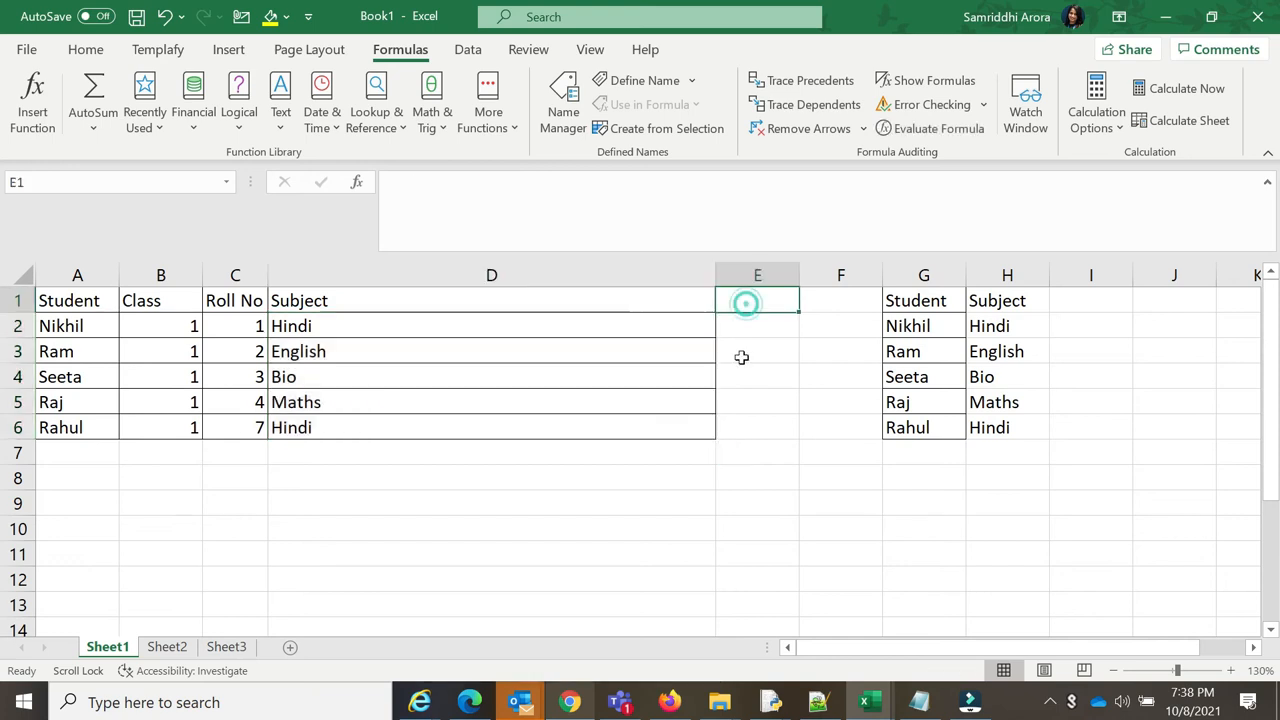
Narrow column D on Sheet1 and add the heading House in E1
left_click(167, 648)
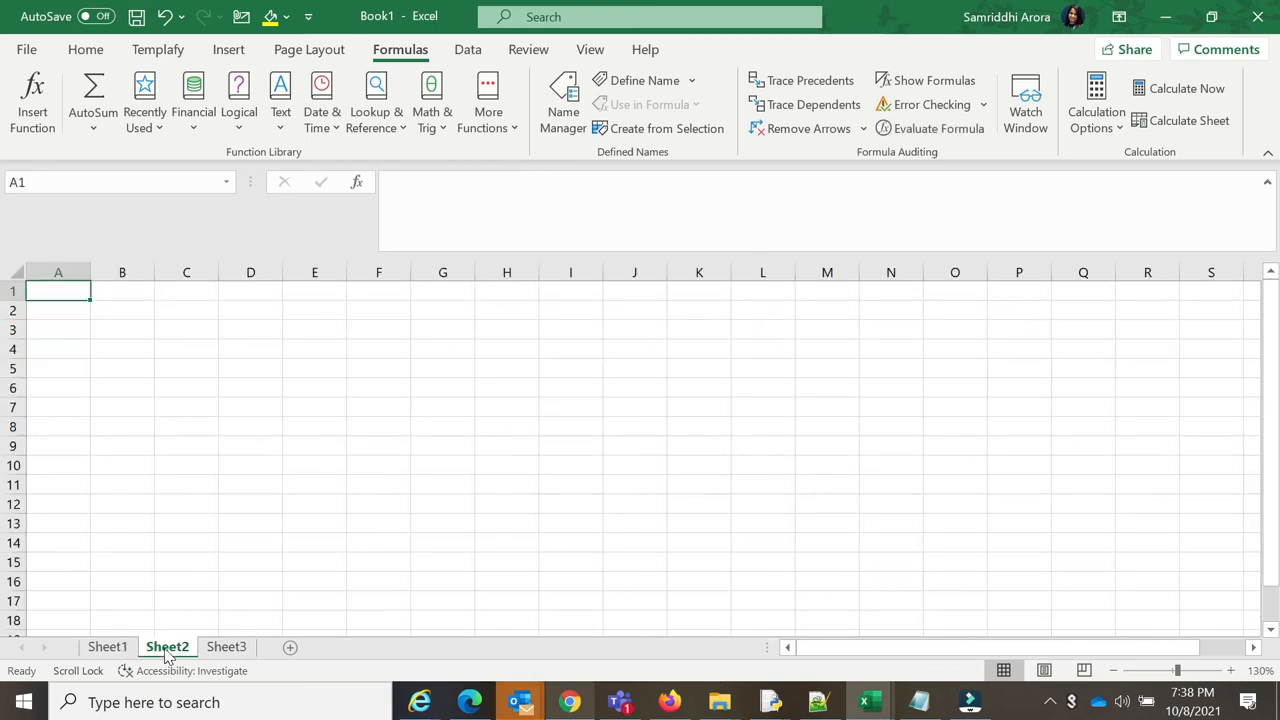
left_click(107, 647)
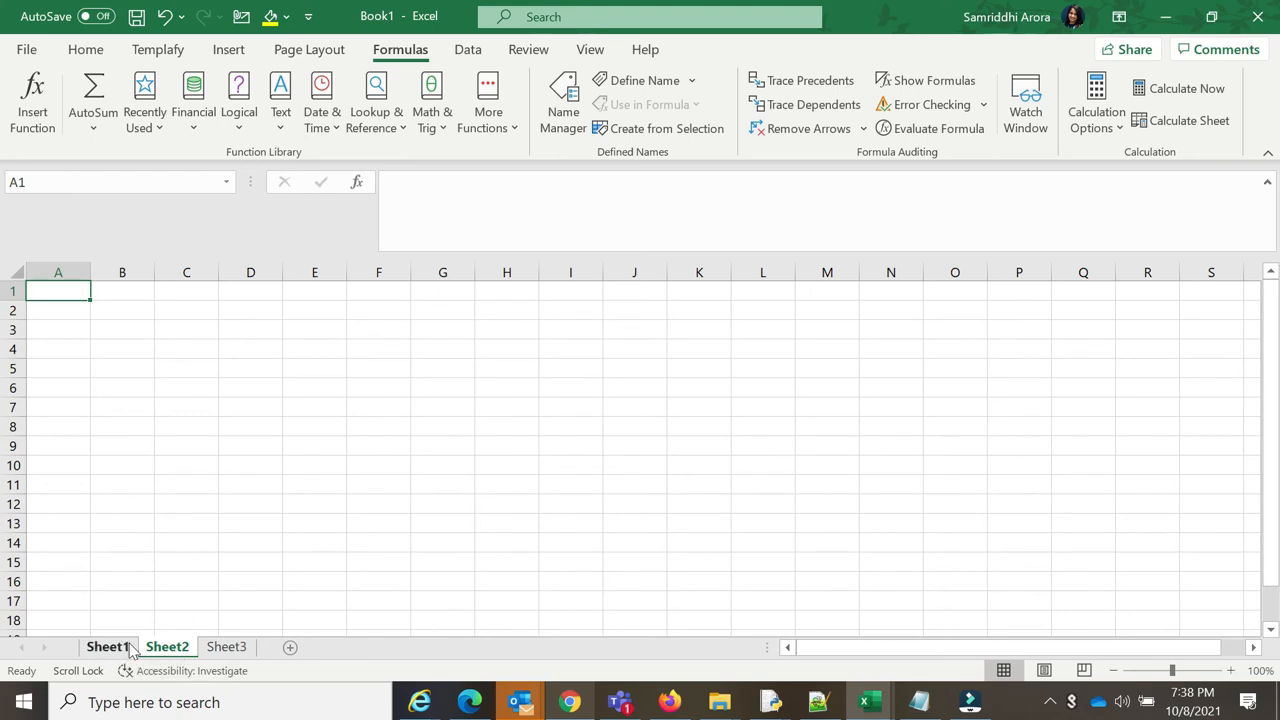
left_click_drag(717, 275, 381, 268)
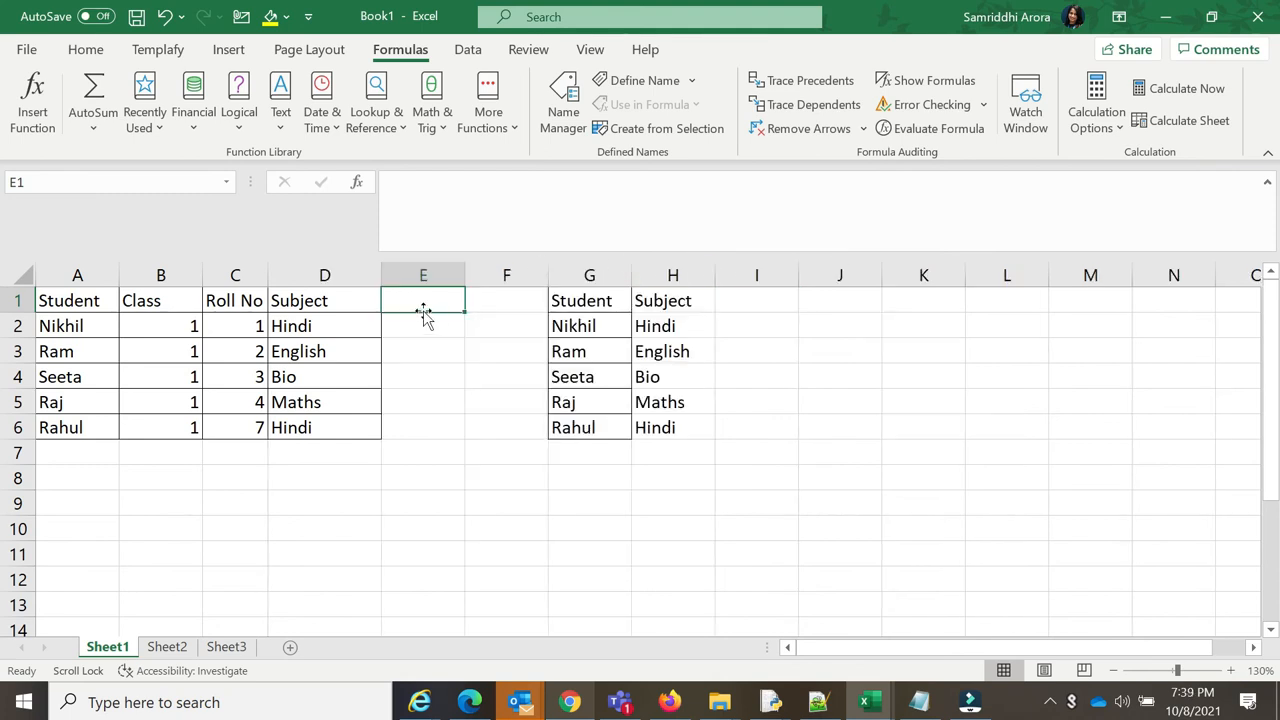
type("House")
key("Return")
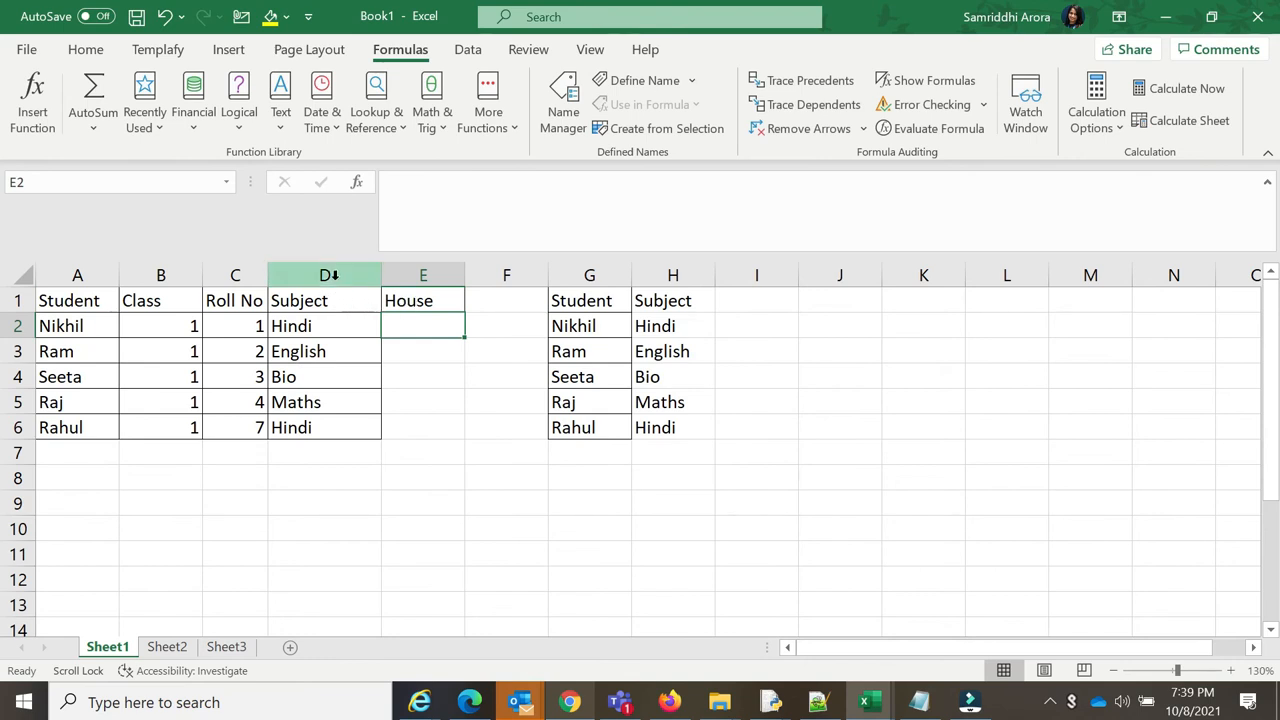
Copy the Subject lookups in D2:D6 and paste them over themselves as plain values
left_click_drag(318, 326, 320, 427)
right_click(340, 369)
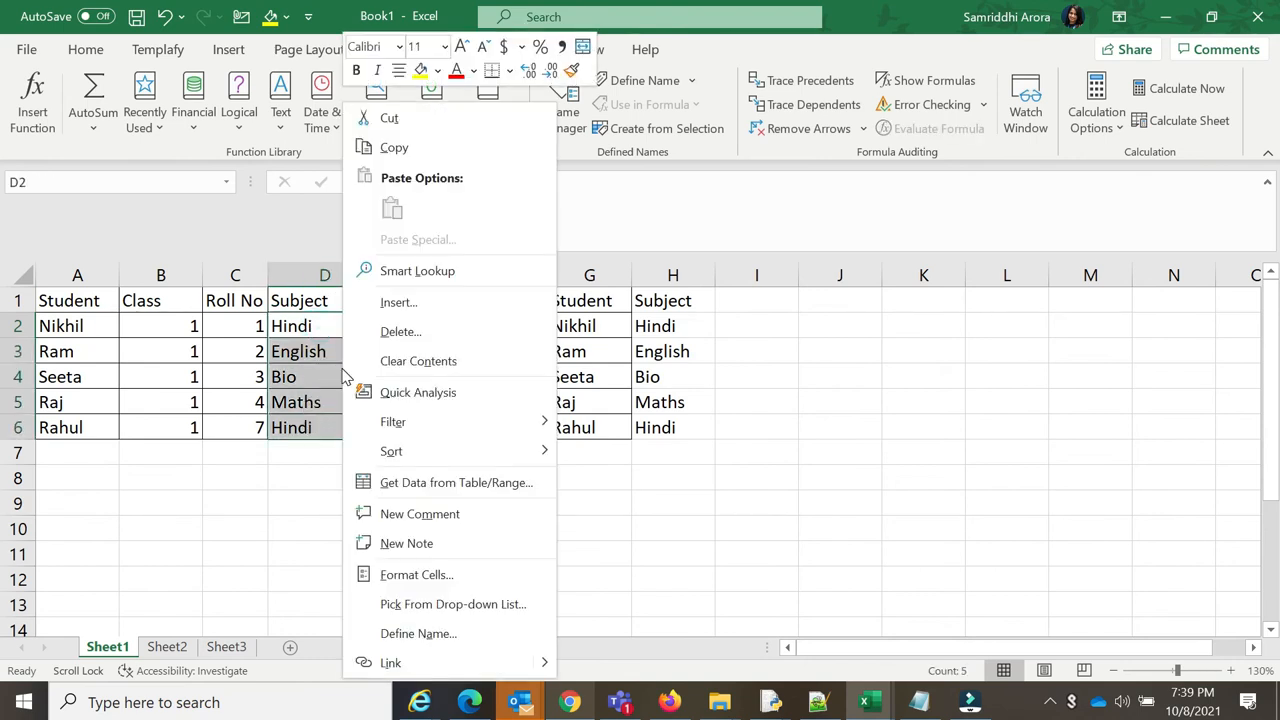
left_click(393, 147)
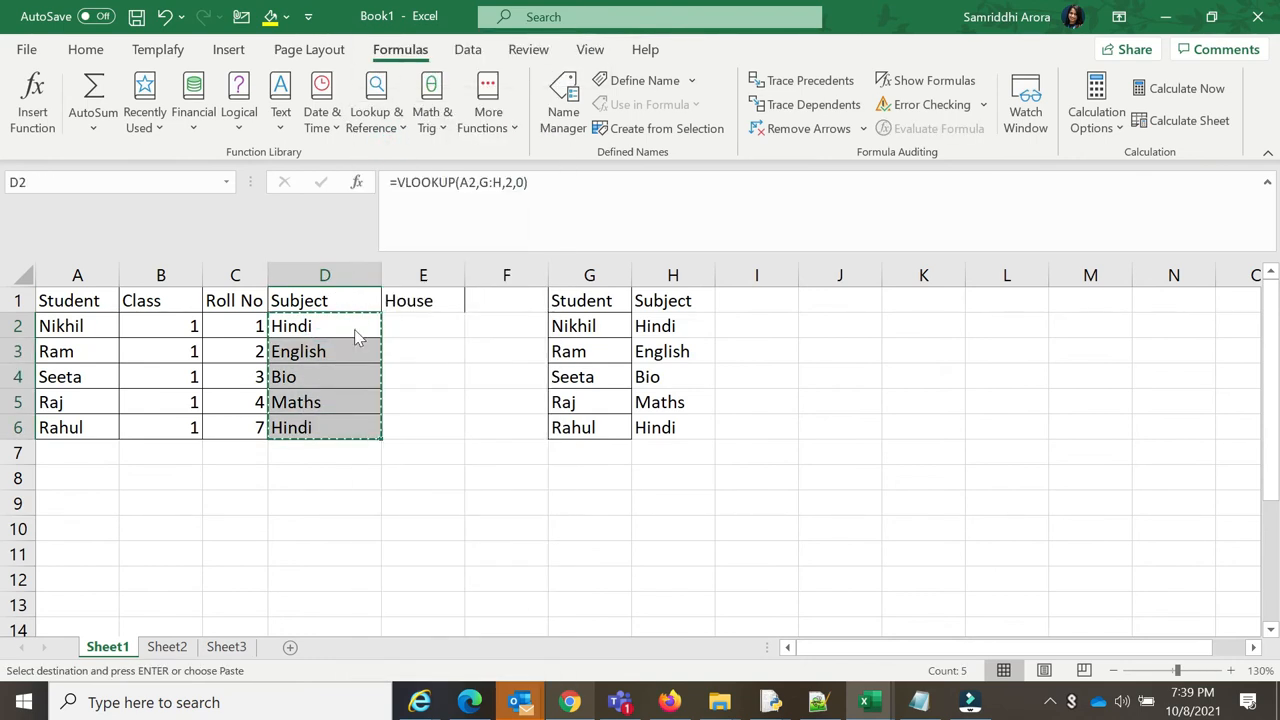
right_click(354, 329)
mouse_move(552, 240)
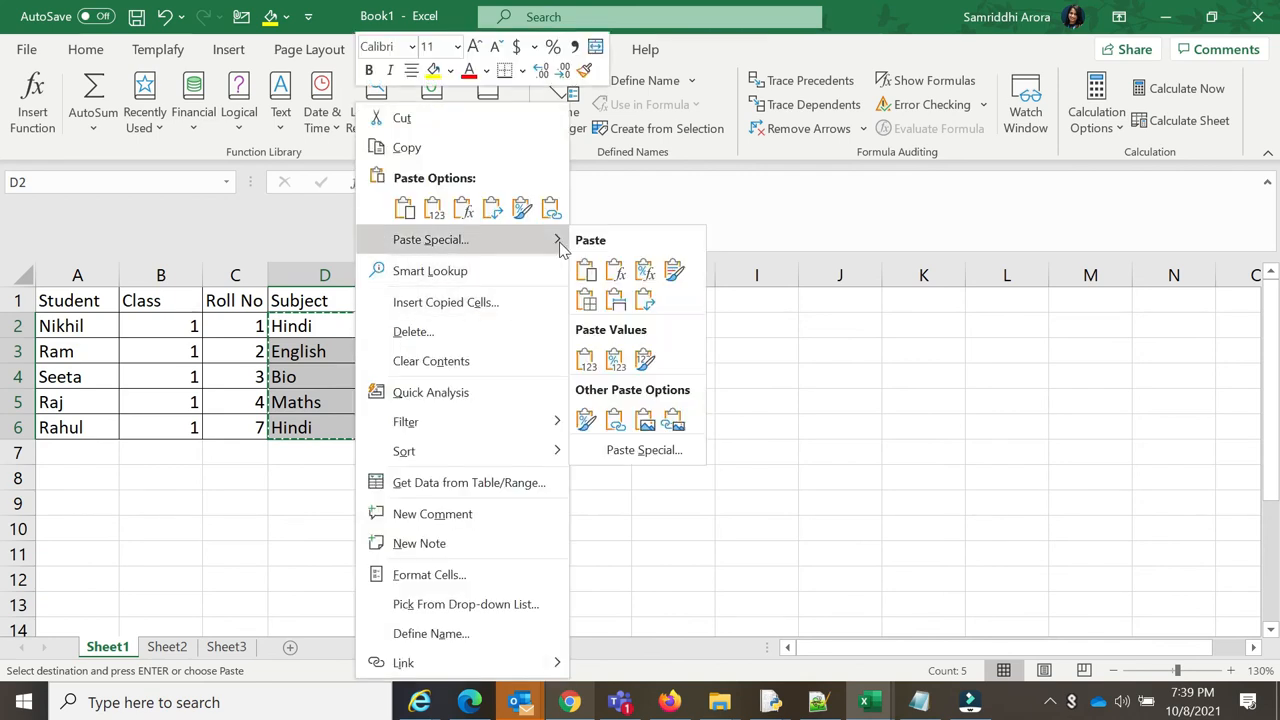
left_click(587, 361)
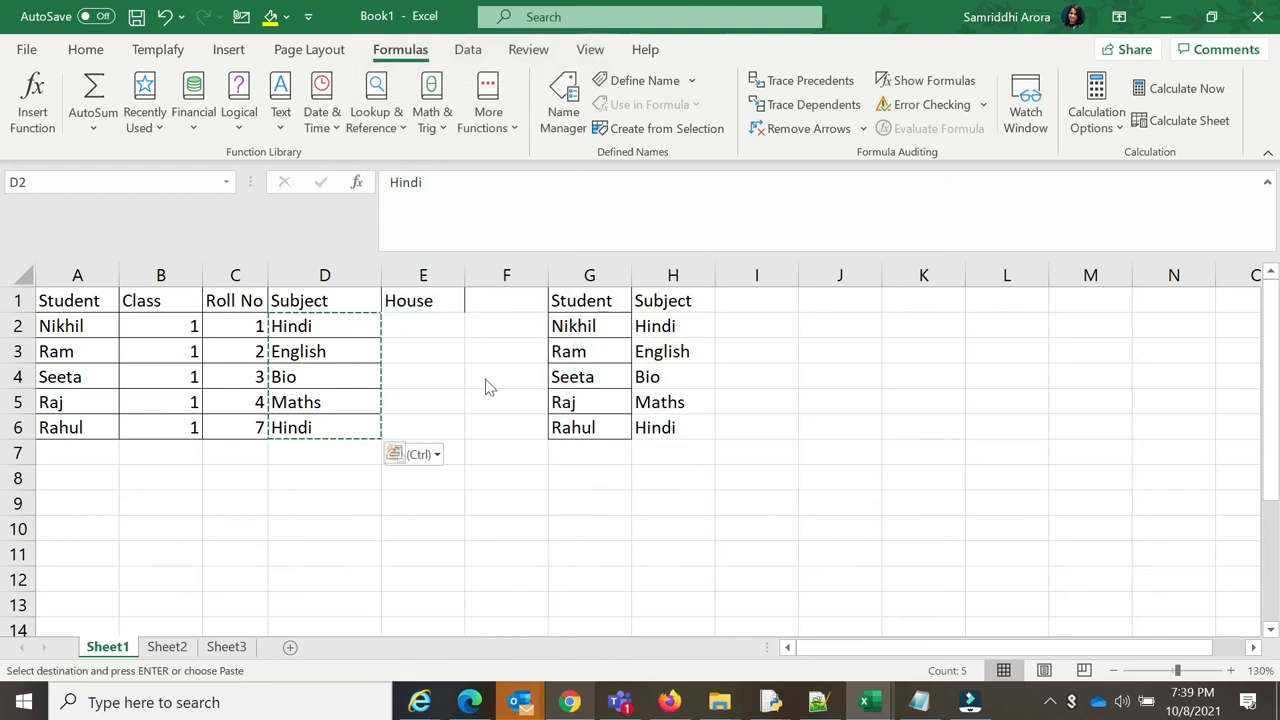
Inspect the contents of the Subject cells in column D and clear the lookup table from columns G and H
left_click(348, 323)
double_click(449, 180)
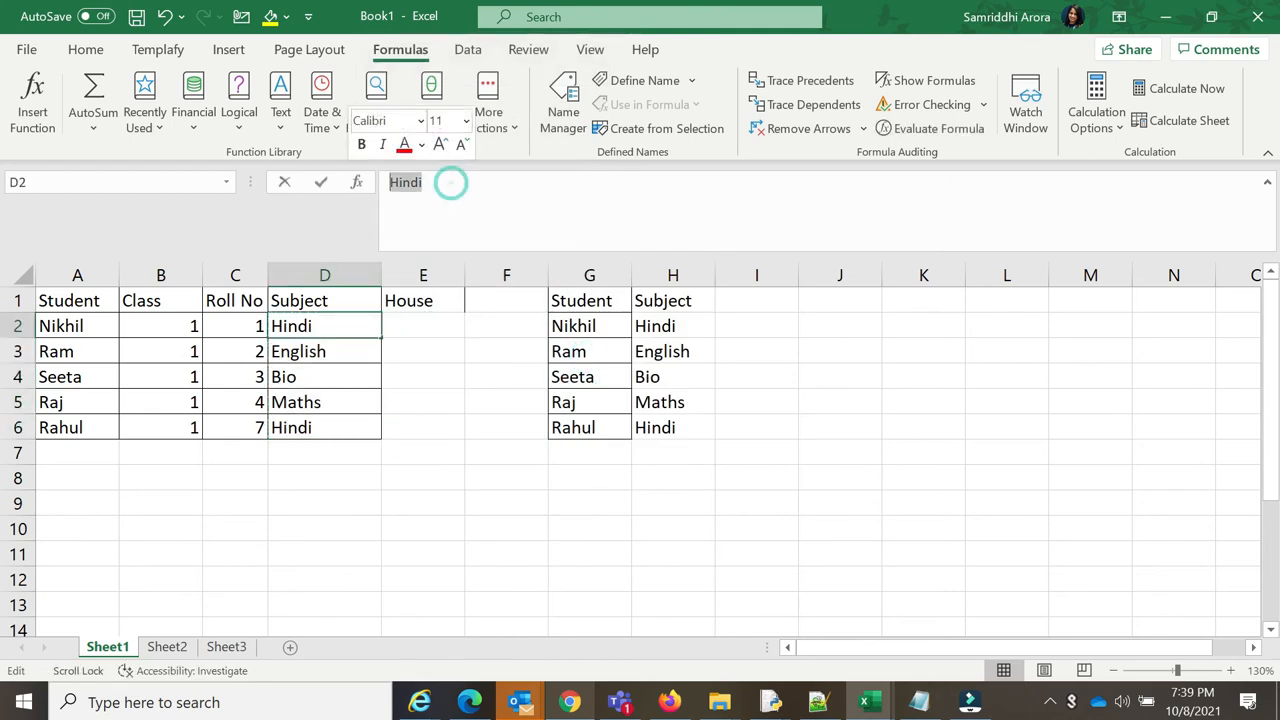
left_click(341, 344)
left_click(351, 425)
left_click_drag(600, 271, 689, 257)
key("Delete")
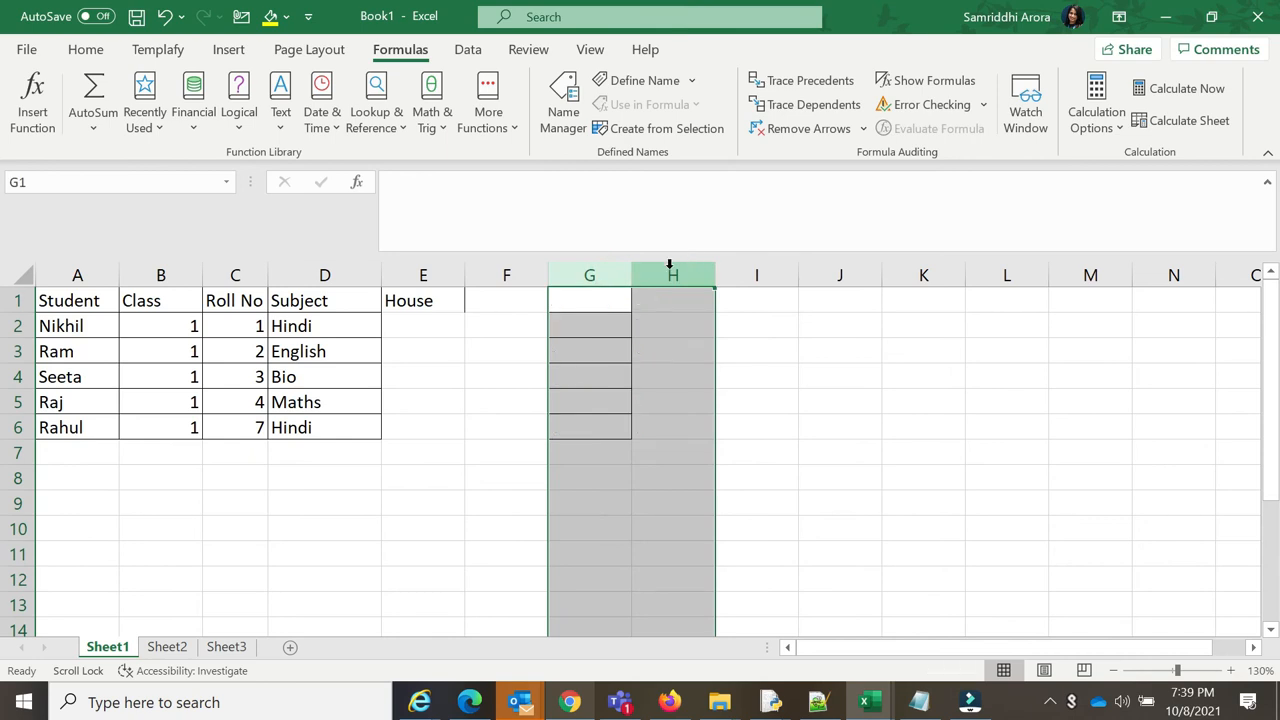
On Sheet2, enter the headings Studen in A1 and House in B1
left_click(410, 332)
left_click(183, 650)
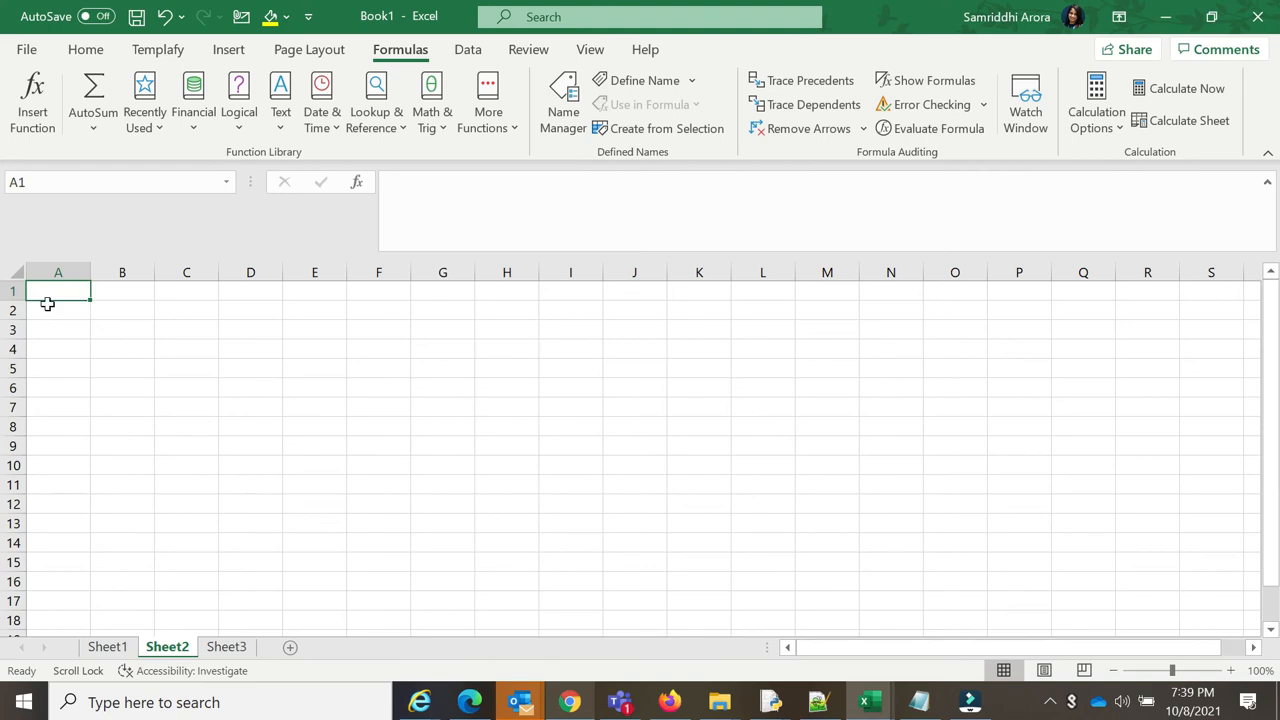
type("Studen")
key("Return")
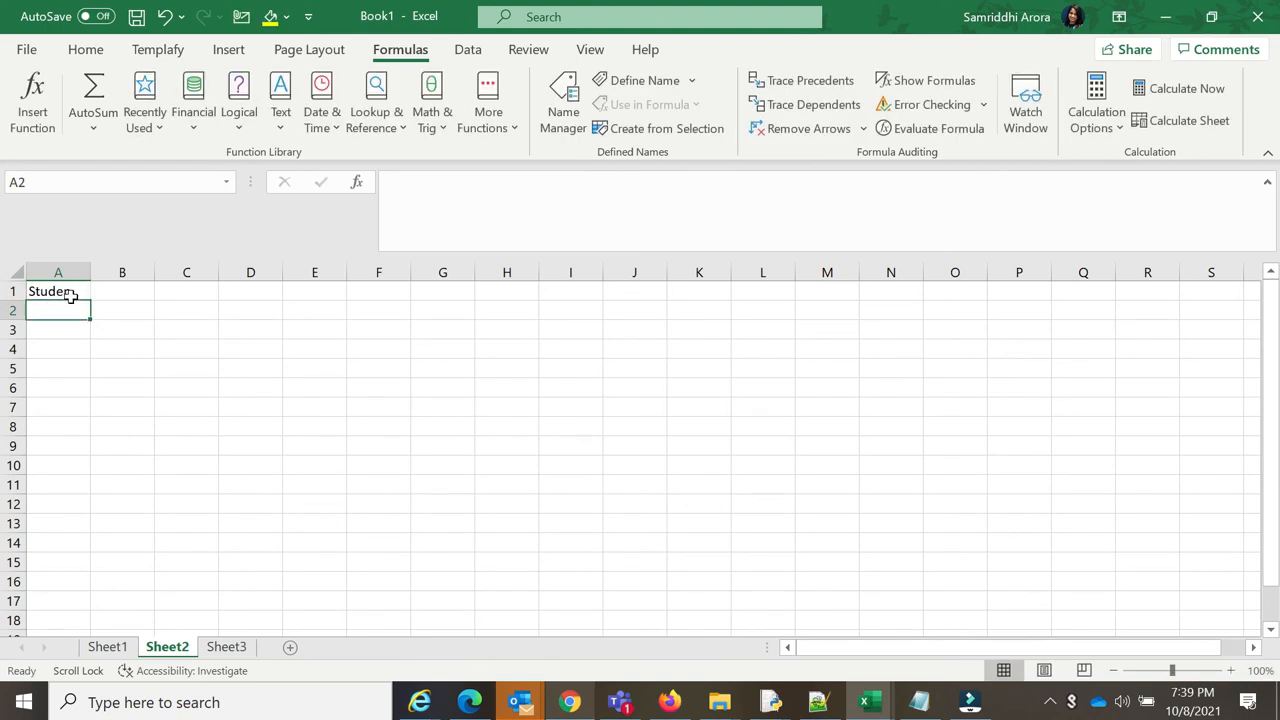
left_click(142, 291)
type("House")
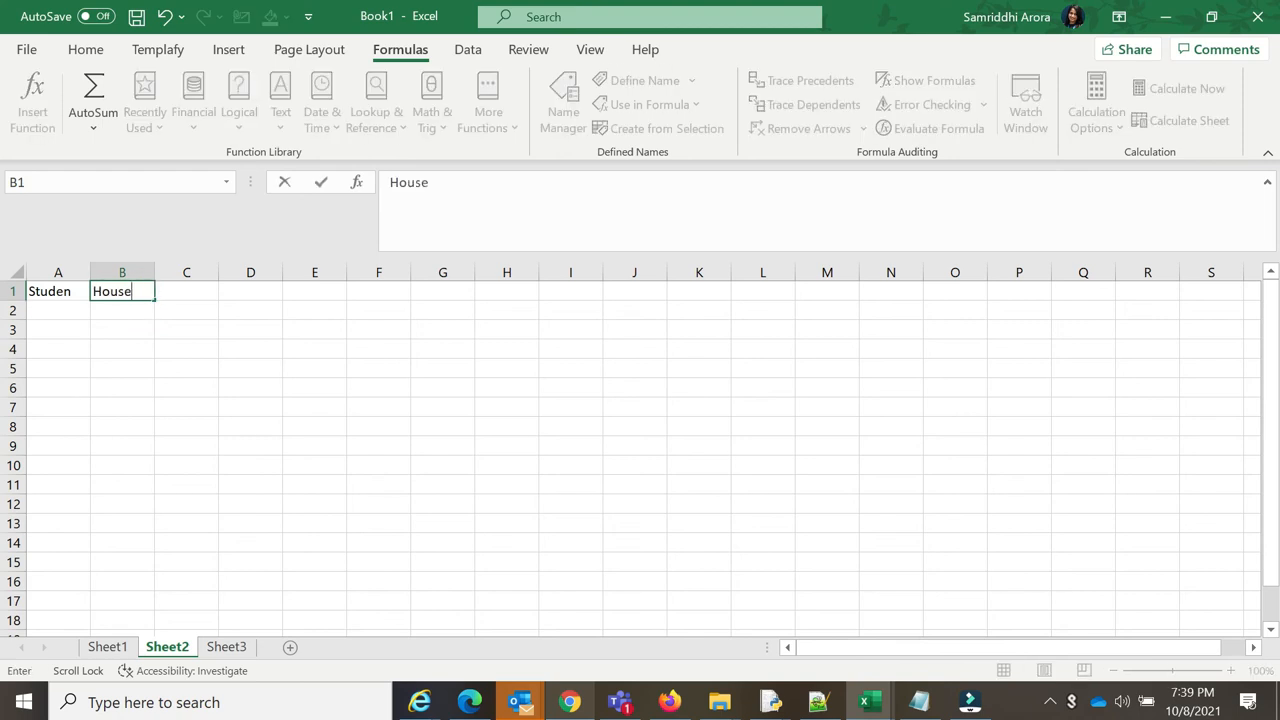
key("Return")
Copy the student names A2:A6 from Sheet1 to A2:A6 of Sheet2
left_click(107, 647)
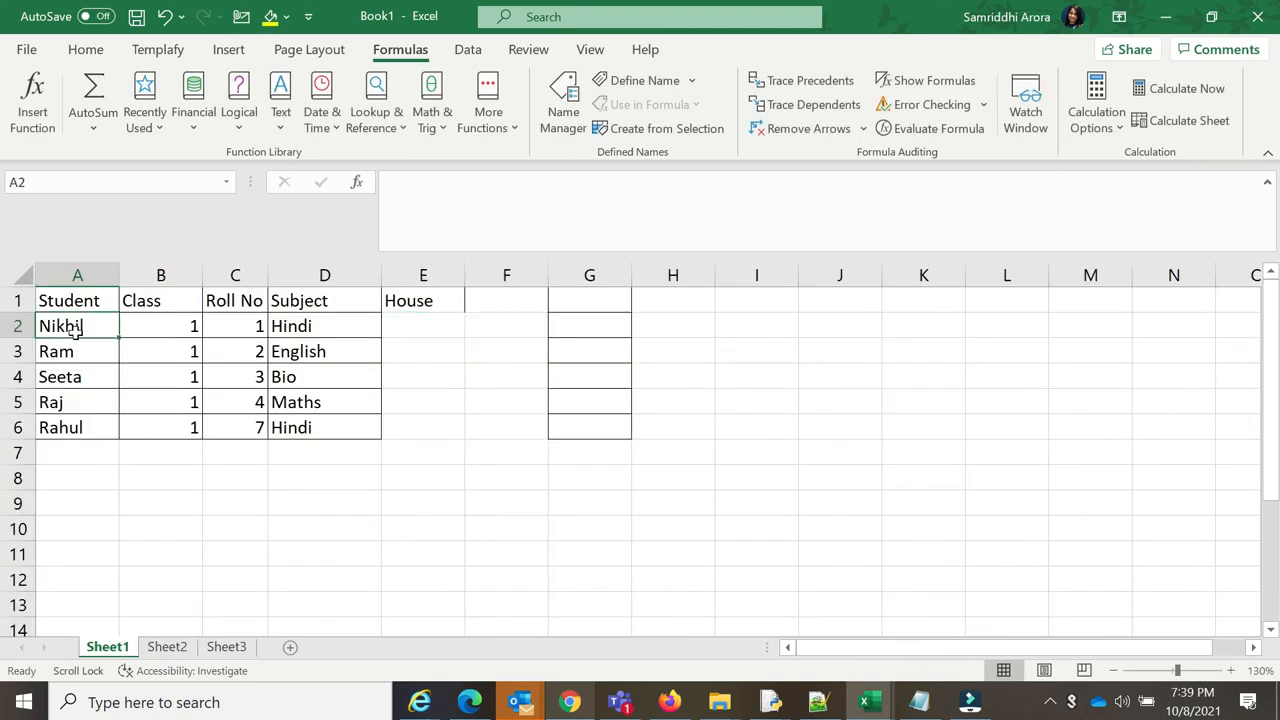
left_click_drag(71, 326, 82, 425)
key("ctrl+c")
left_click(167, 647)
left_click(69, 309)
key("ctrl+v")
Fill B2:B6 under the House heading on Sheet2 with Blue, Yellow, Red, Green and Green
type("Blue")
key("Return")
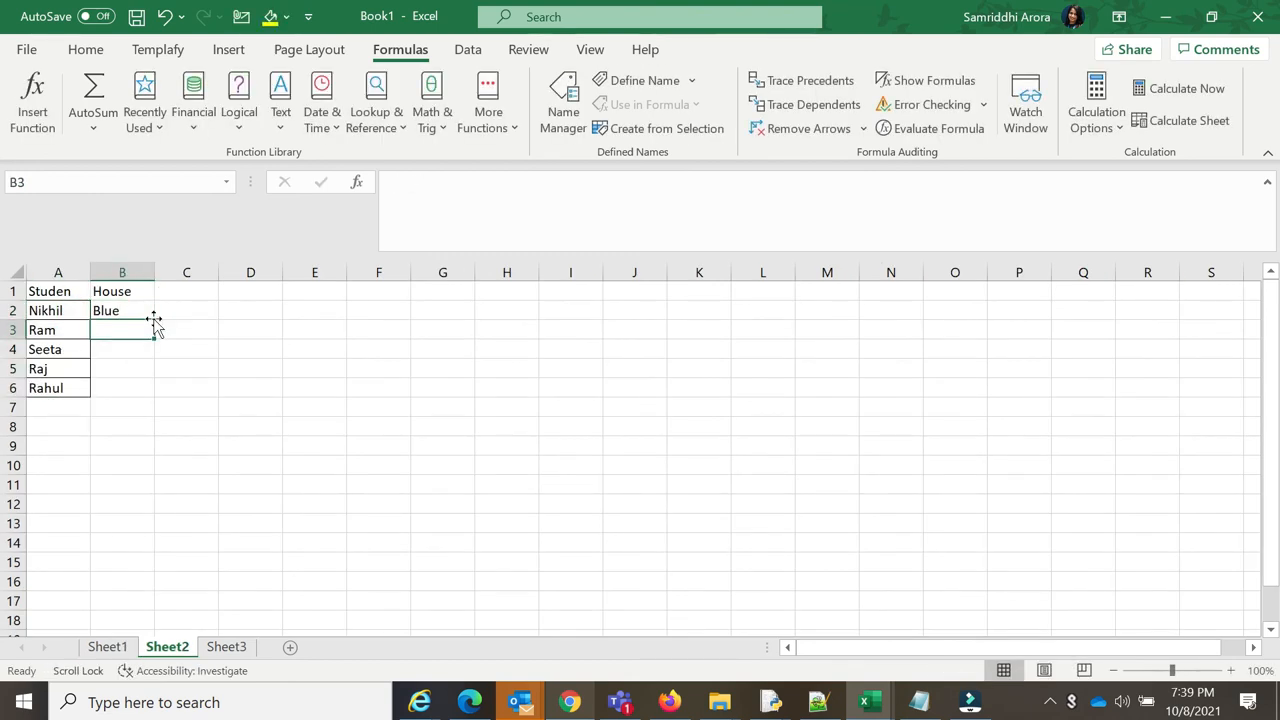
type("Yellow")
key("Return")
type("Red")
key("Return")
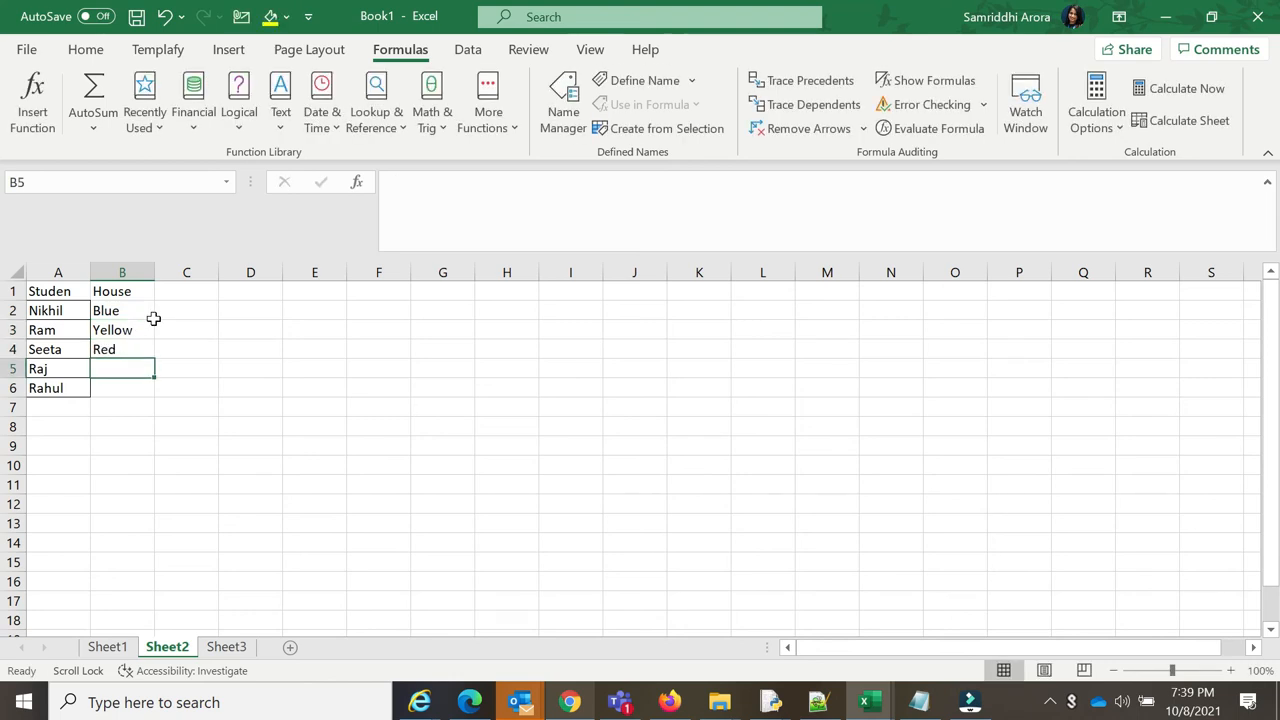
type("Green")
key("Return")
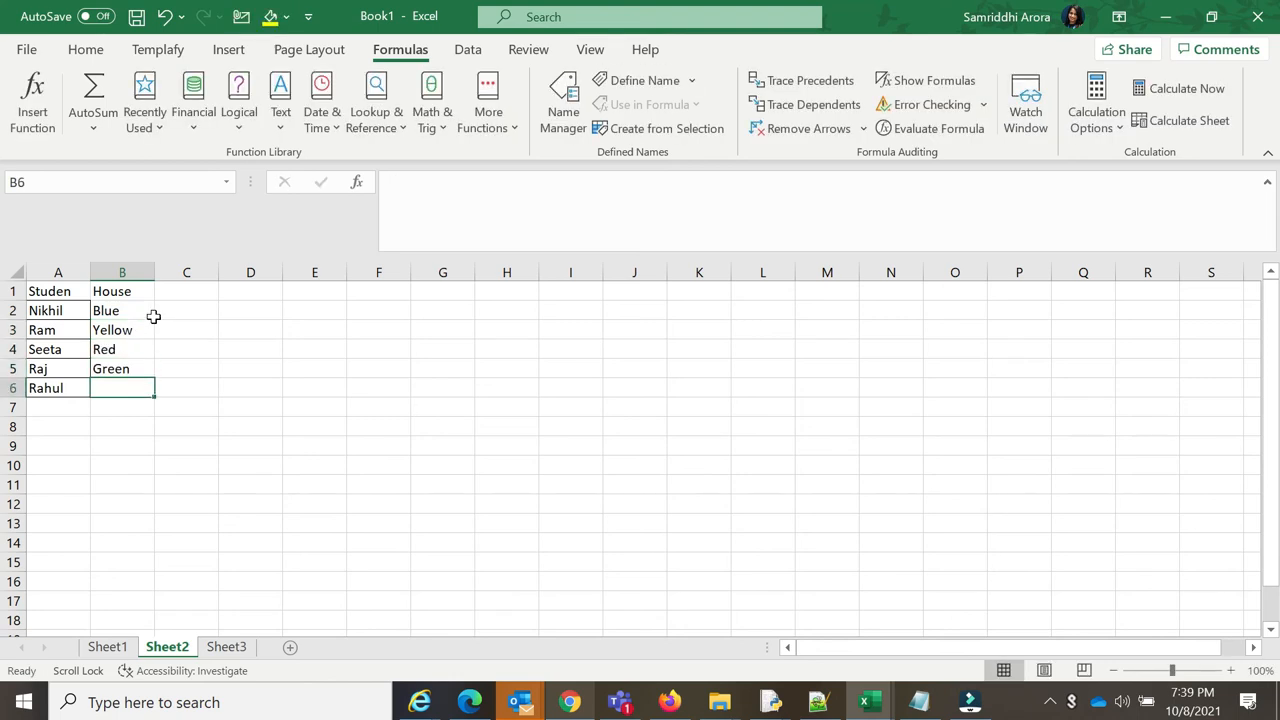
type("Green")
key("Return")
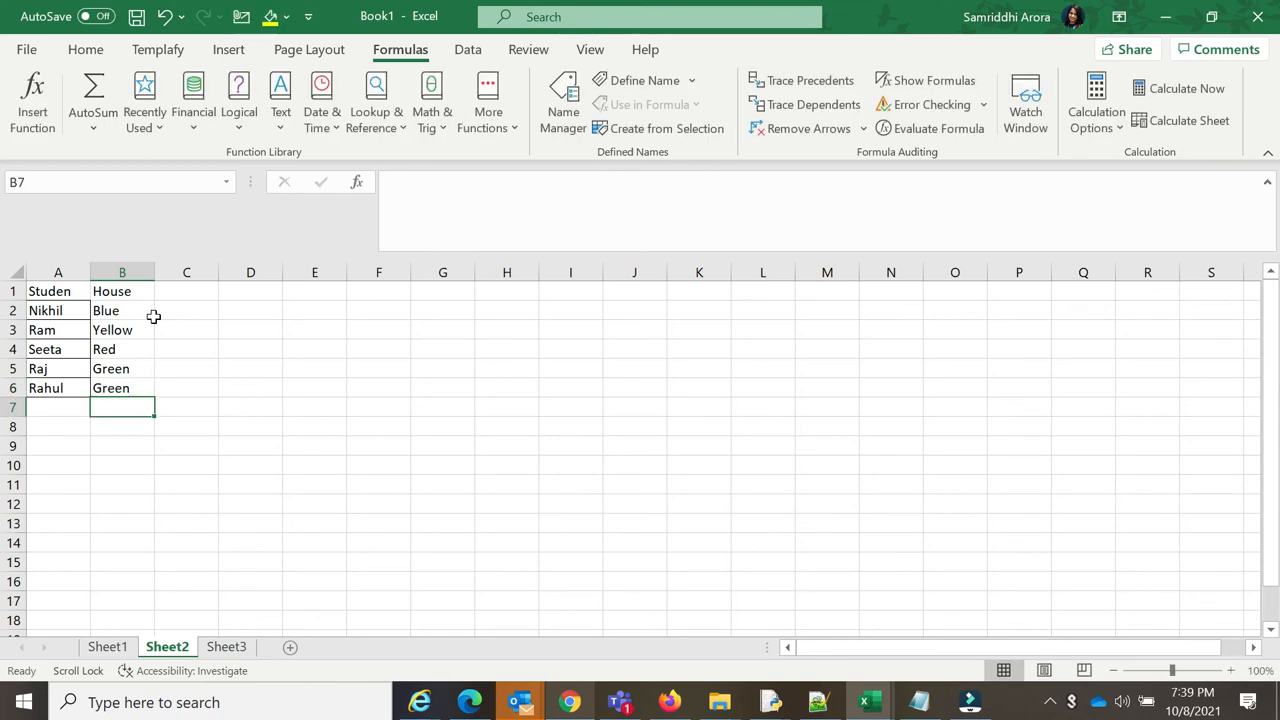
Compare the Student column and empty House column on Sheet1 with the student and house list on Sheet2
left_click(107, 648)
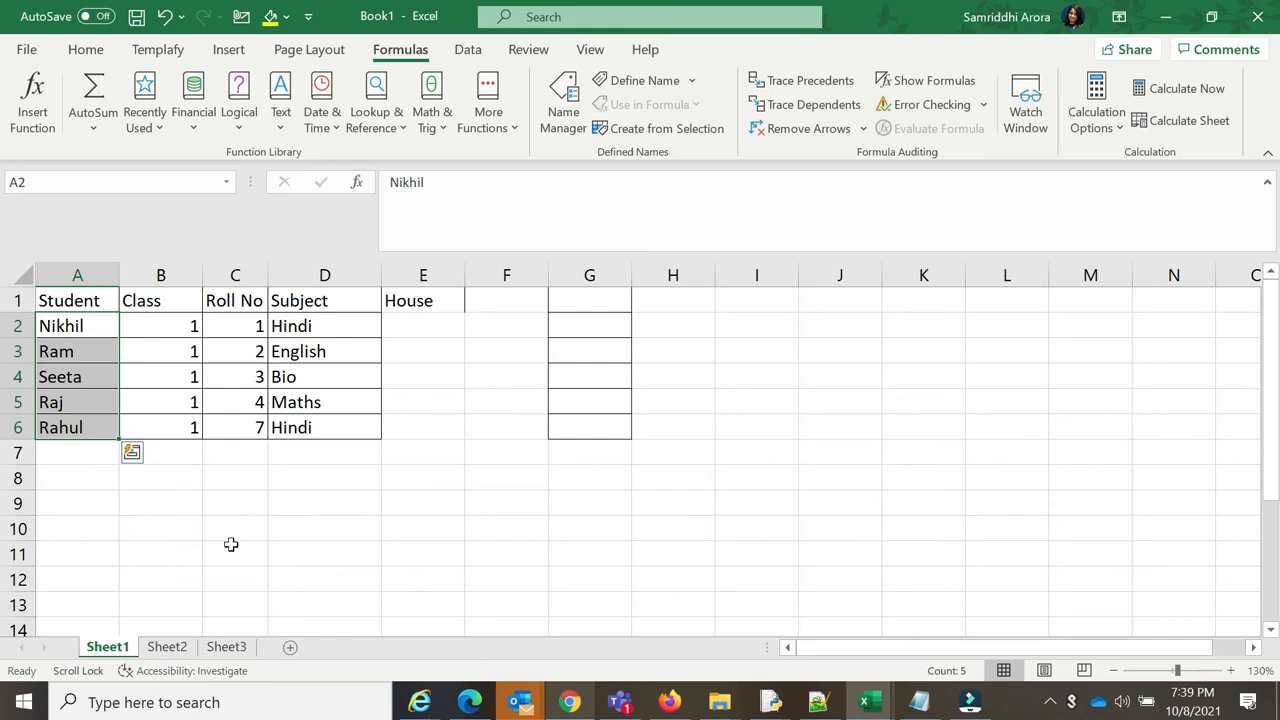
left_click(430, 329)
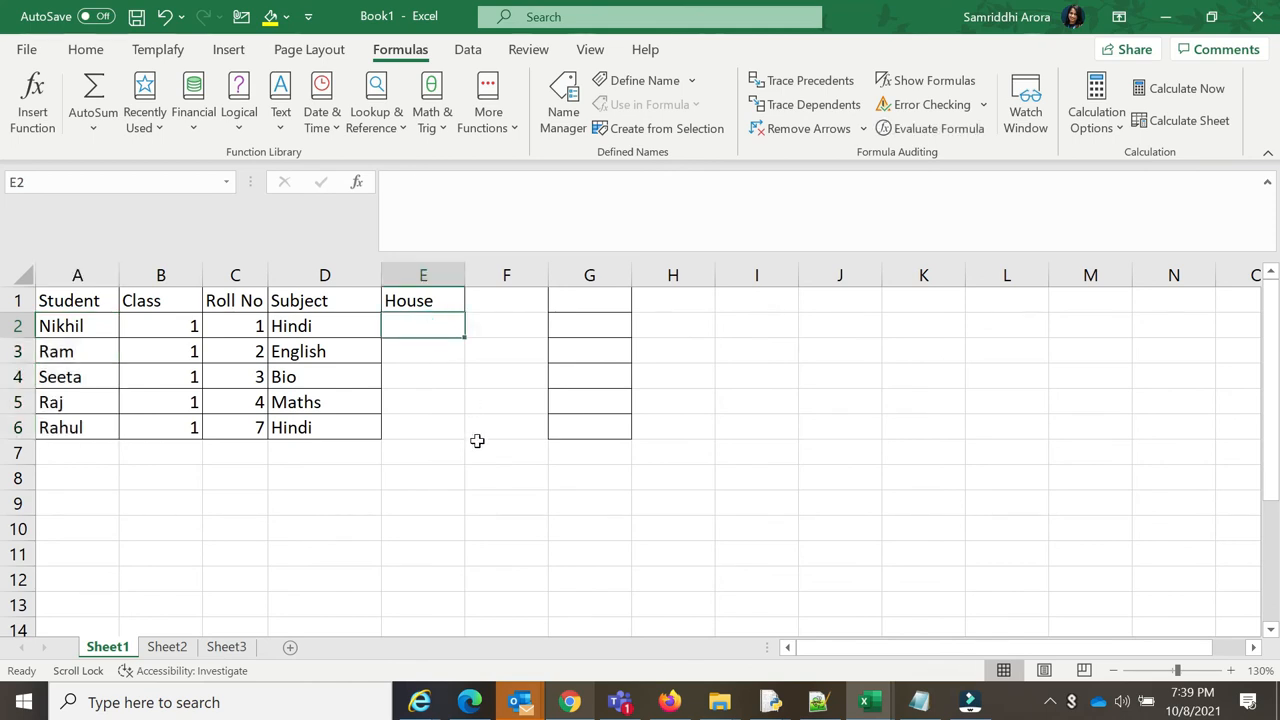
left_click(171, 647)
left_click(47, 263)
left_click_drag(50, 291, 52, 405)
left_click(107, 647)
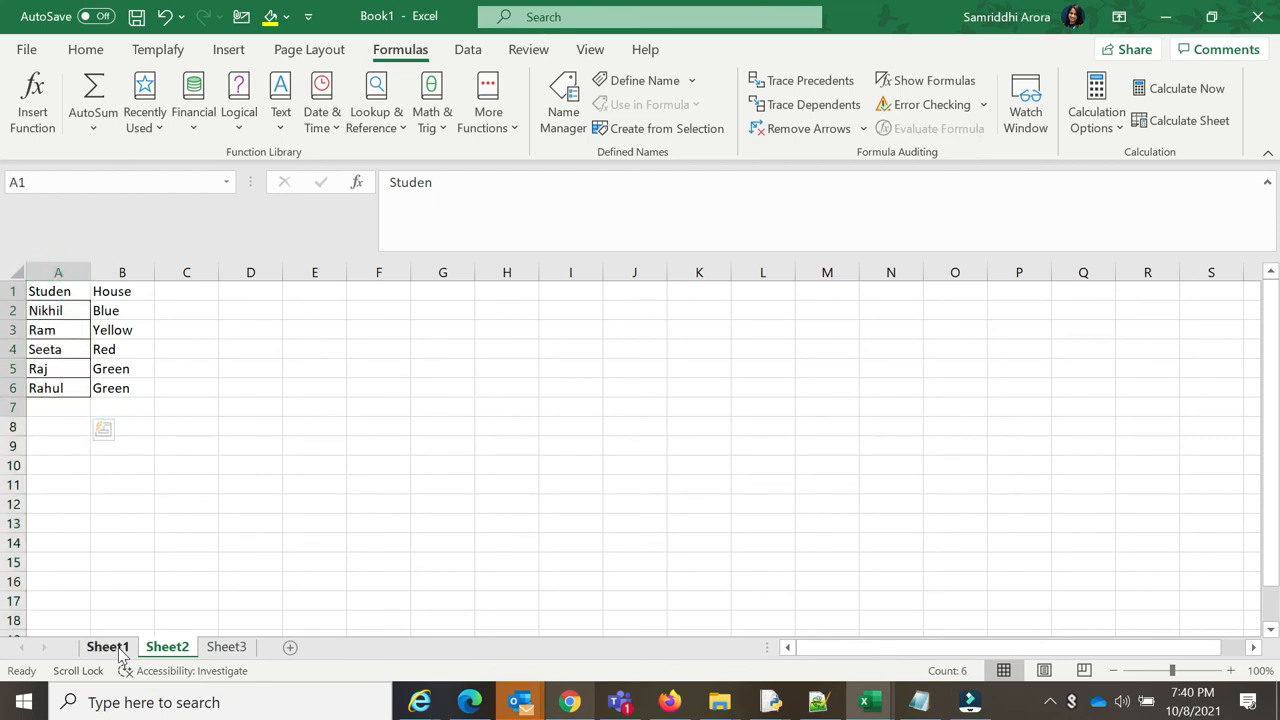
left_click(80, 271)
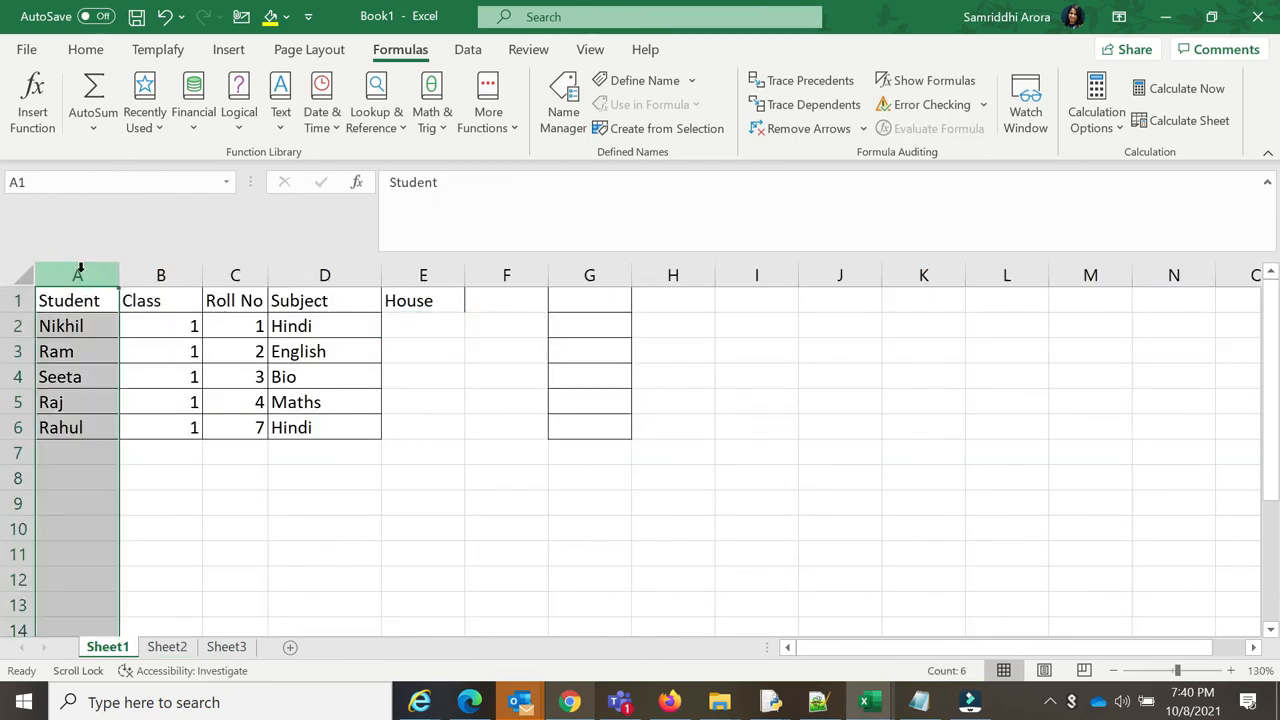
left_click(172, 647)
left_click_drag(58, 270, 200, 272)
left_click(60, 272)
left_click_drag(54, 290, 55, 405)
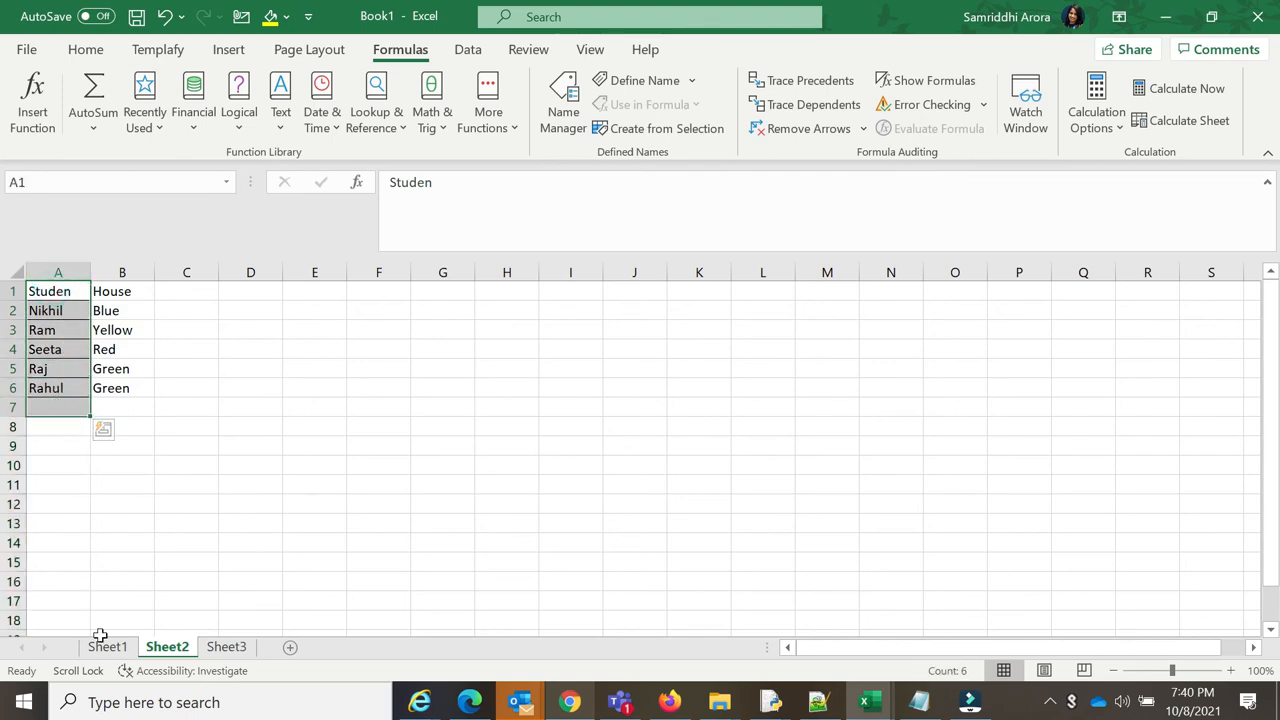
Correct the heading in A1 of Sheet2 to Student
left_click(52, 292)
left_click(491, 180)
type("t")
left_click(502, 366)
left_click(55, 291)
left_click_drag(57, 330, 57, 400)
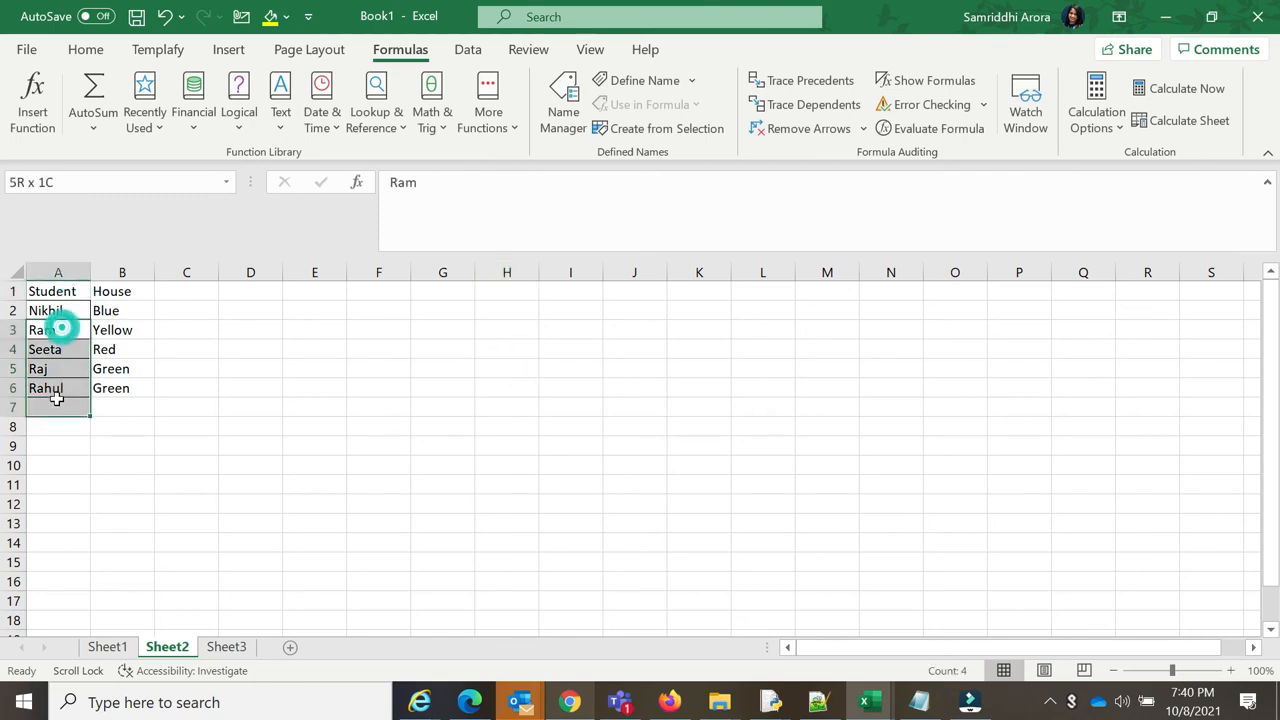
left_click_drag(57, 291, 63, 389)
left_click(228, 389)
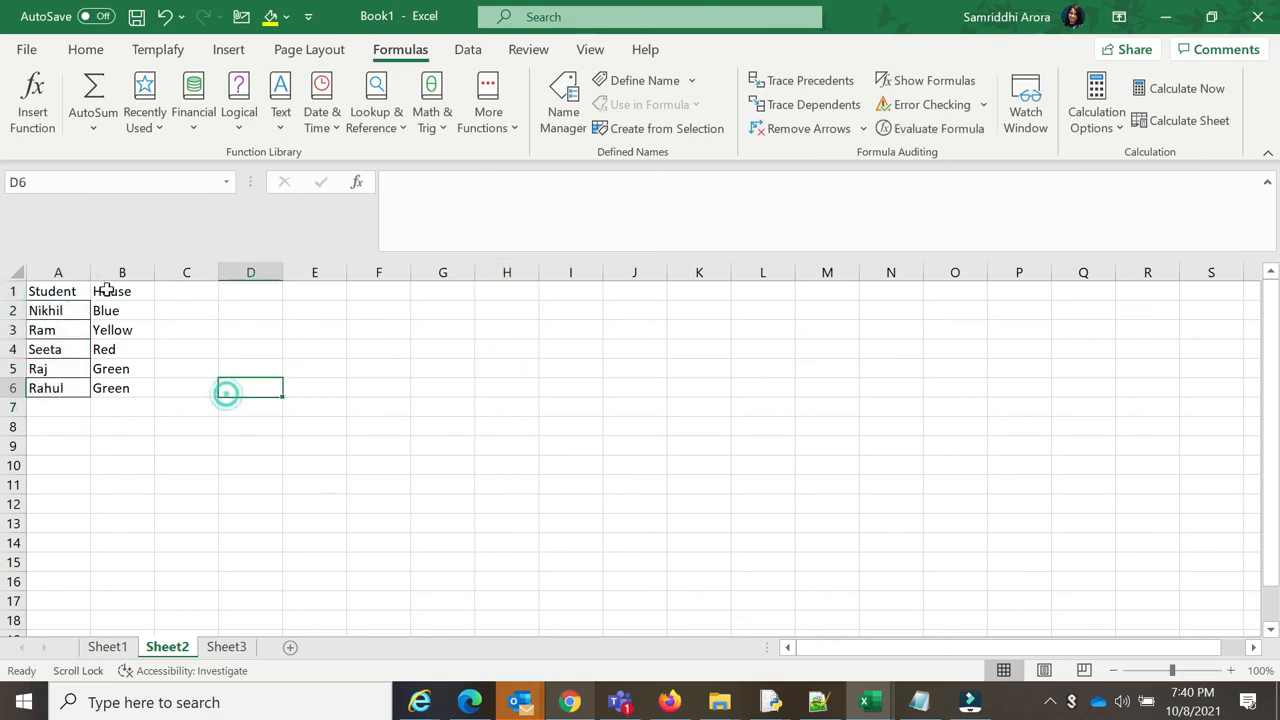
Insert two empty columns before the Student column on Sheet2
left_click(64, 271)
right_click(64, 271)
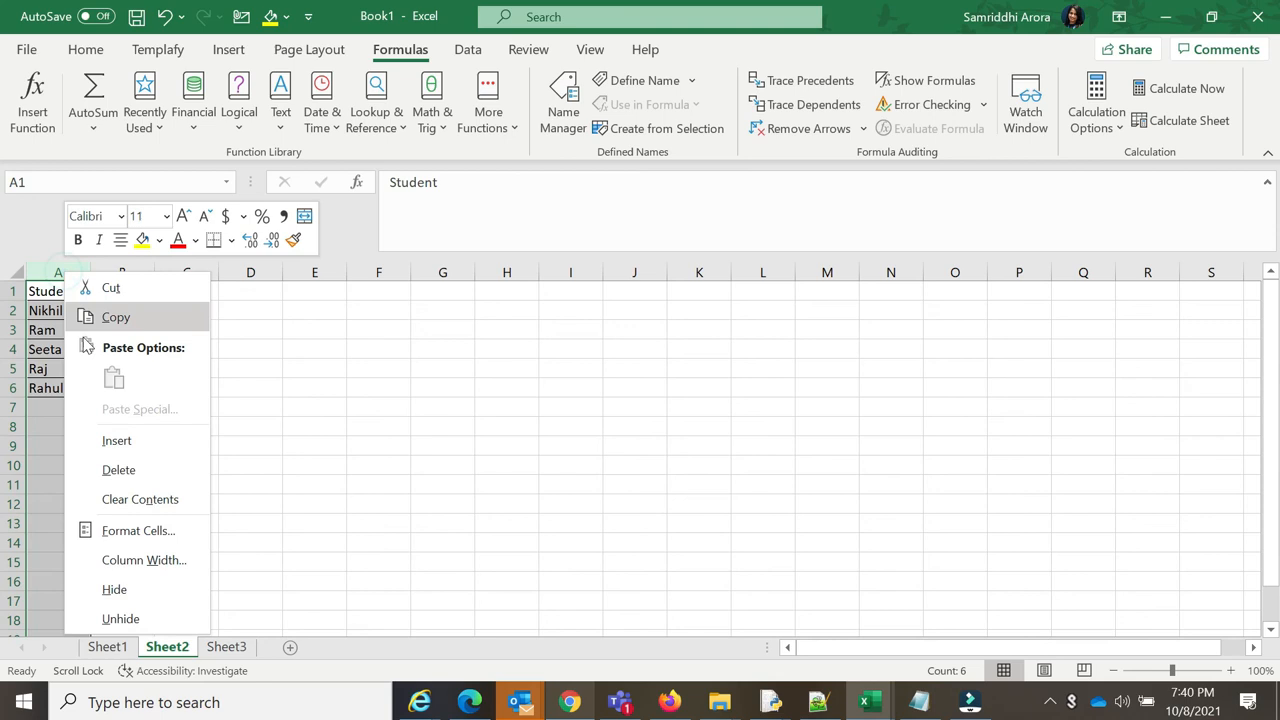
left_click(114, 440)
left_click(102, 291)
left_click(114, 274)
right_click(114, 274)
left_click(193, 441)
Enter the headings Class in A1 and Roll No in B1 of Sheet2
left_click(60, 290)
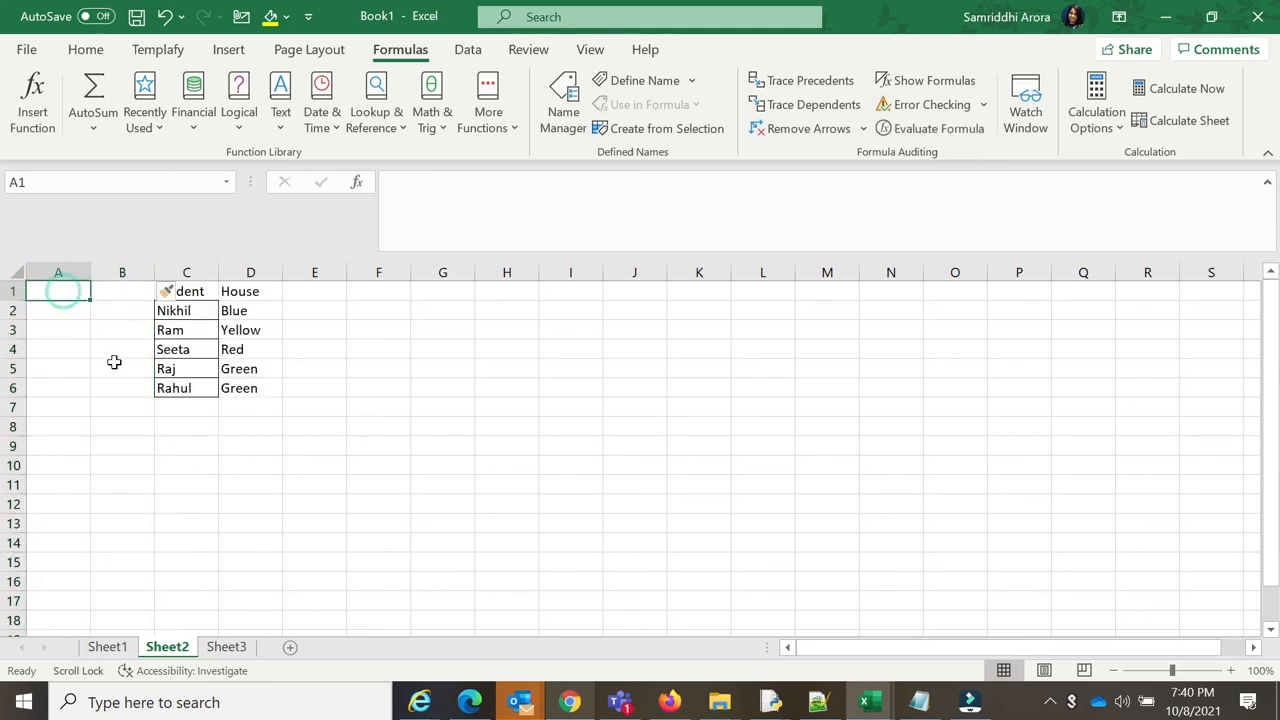
type("Class")
key("Return")
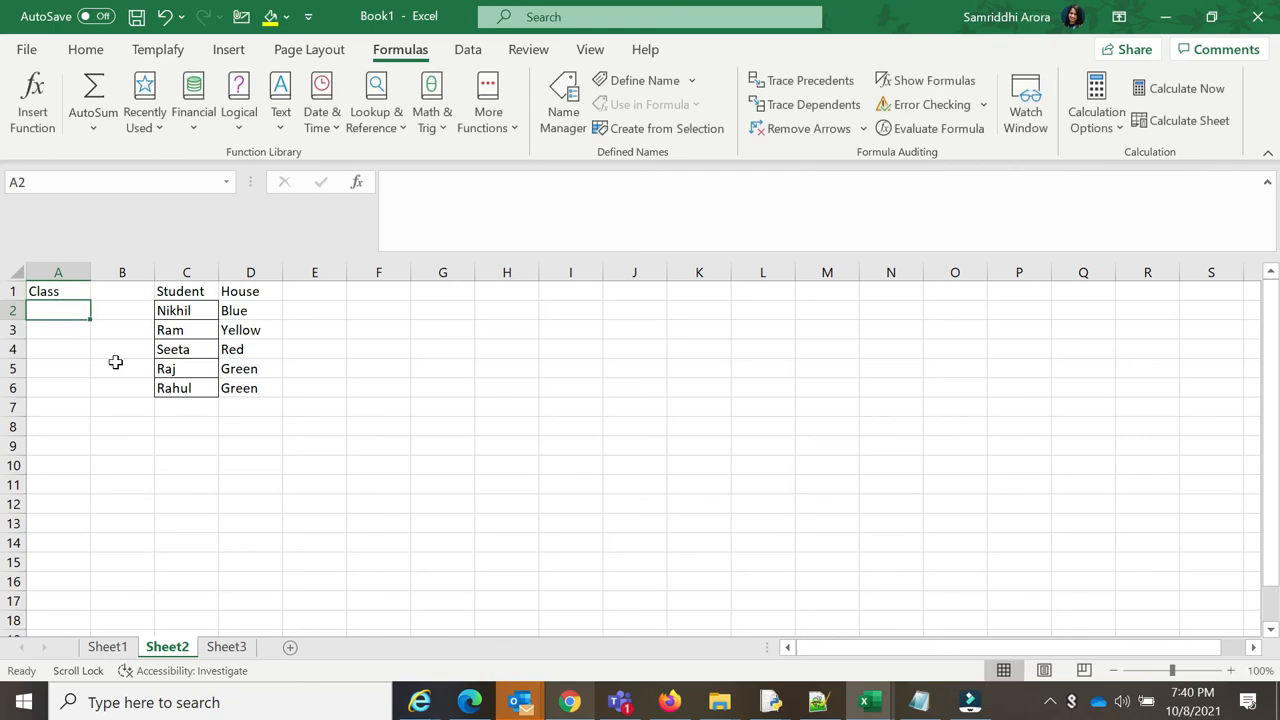
left_click(120, 290)
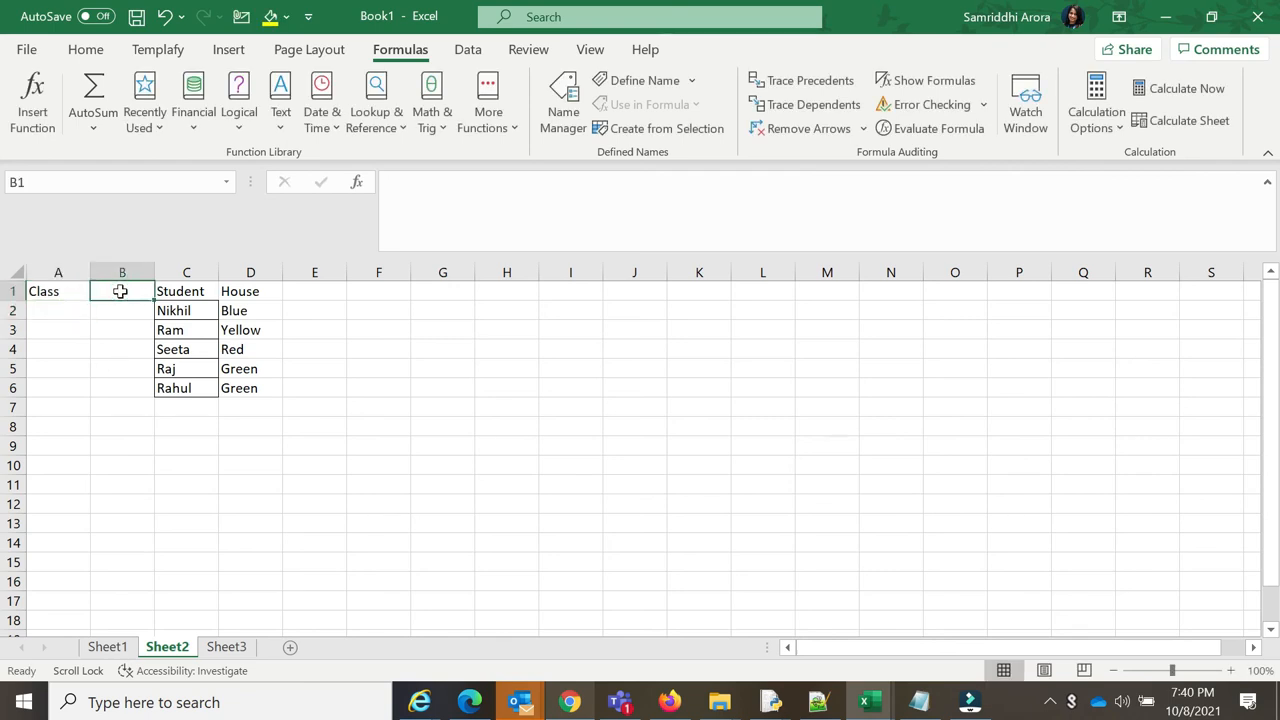
type("Roll No")
key("Return")
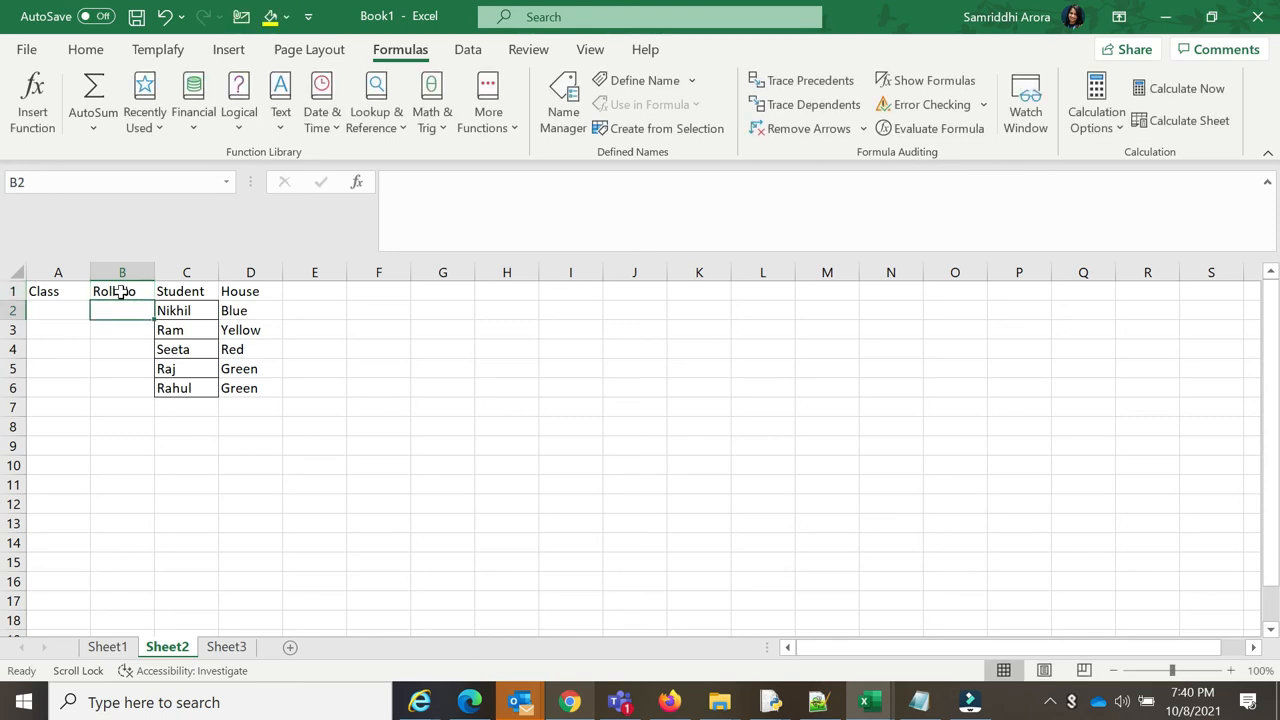
Fill the Class cells A2:A6 with the numbers 1 to 5
left_click(69, 308)
type("1")
key("Return")
type("3")
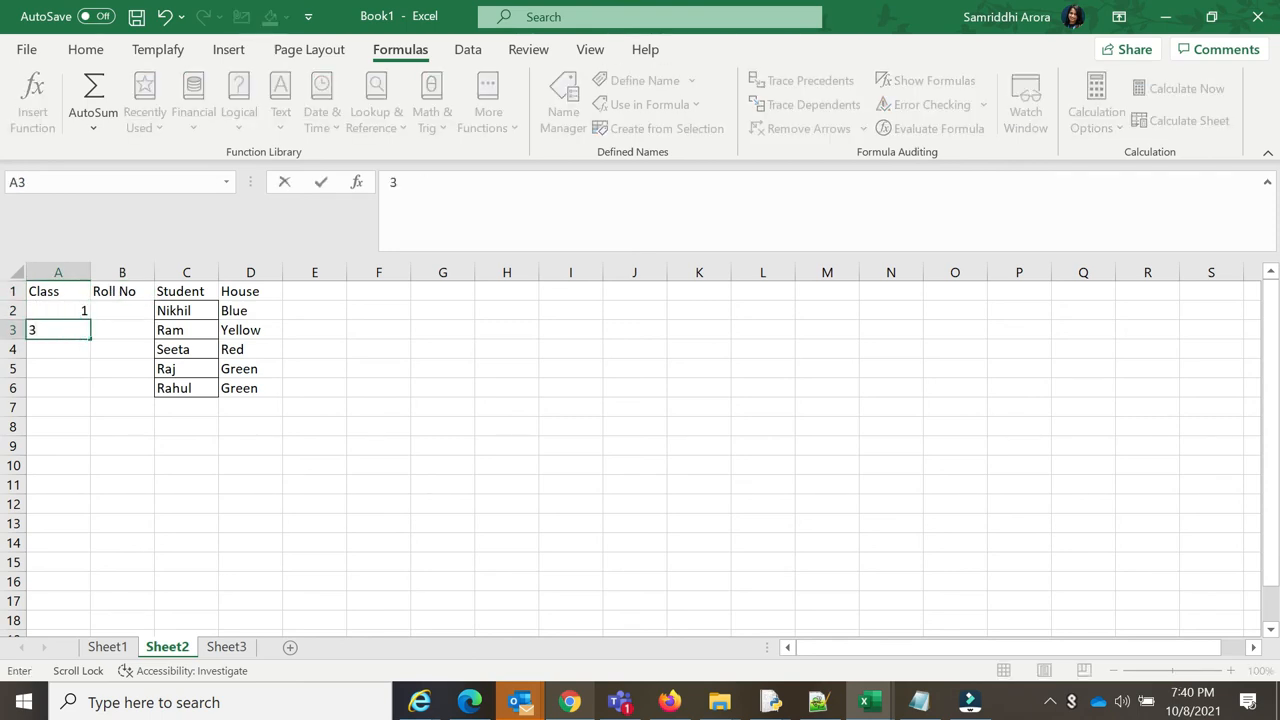
key("BackSpace")
type("2")
left_click(74, 363)
left_click(74, 348)
type("3")
left_click(69, 368)
type("4")
left_click(64, 391)
type("5")
Fill the Roll No cells B2:B6 with the numbers 11 to 15
left_click(127, 310)
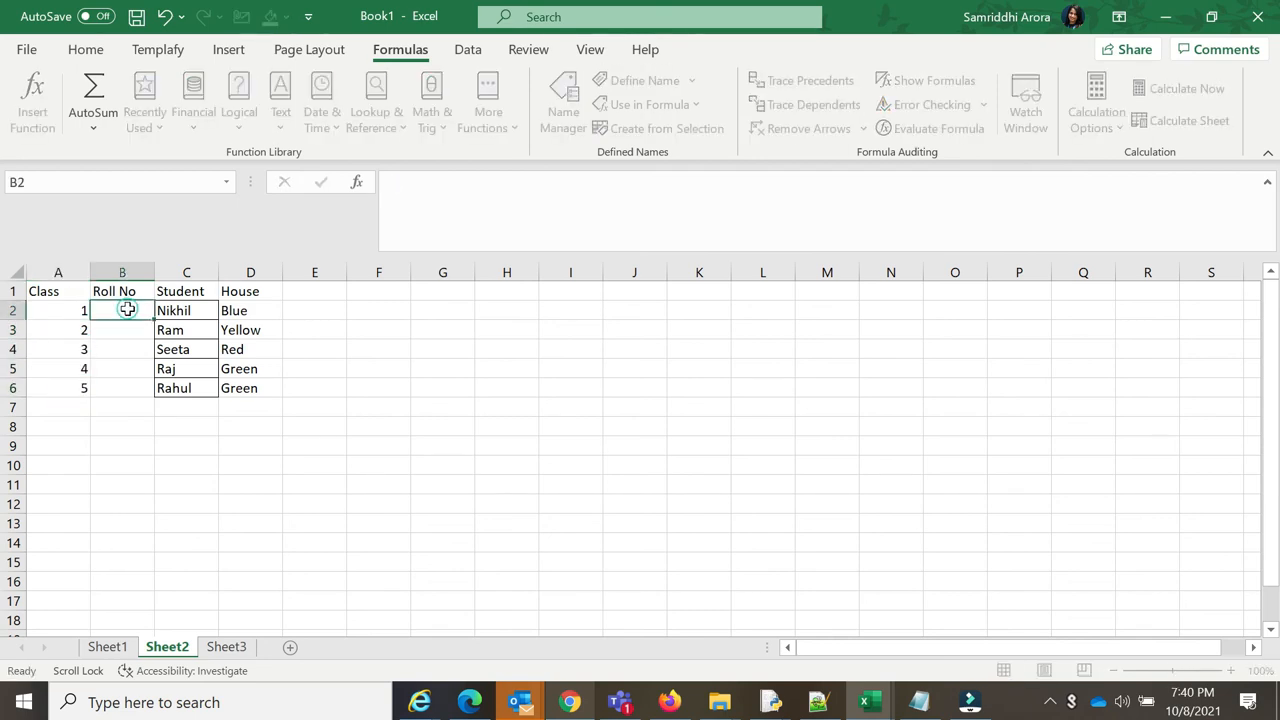
type("11")
left_click(125, 329)
type("12")
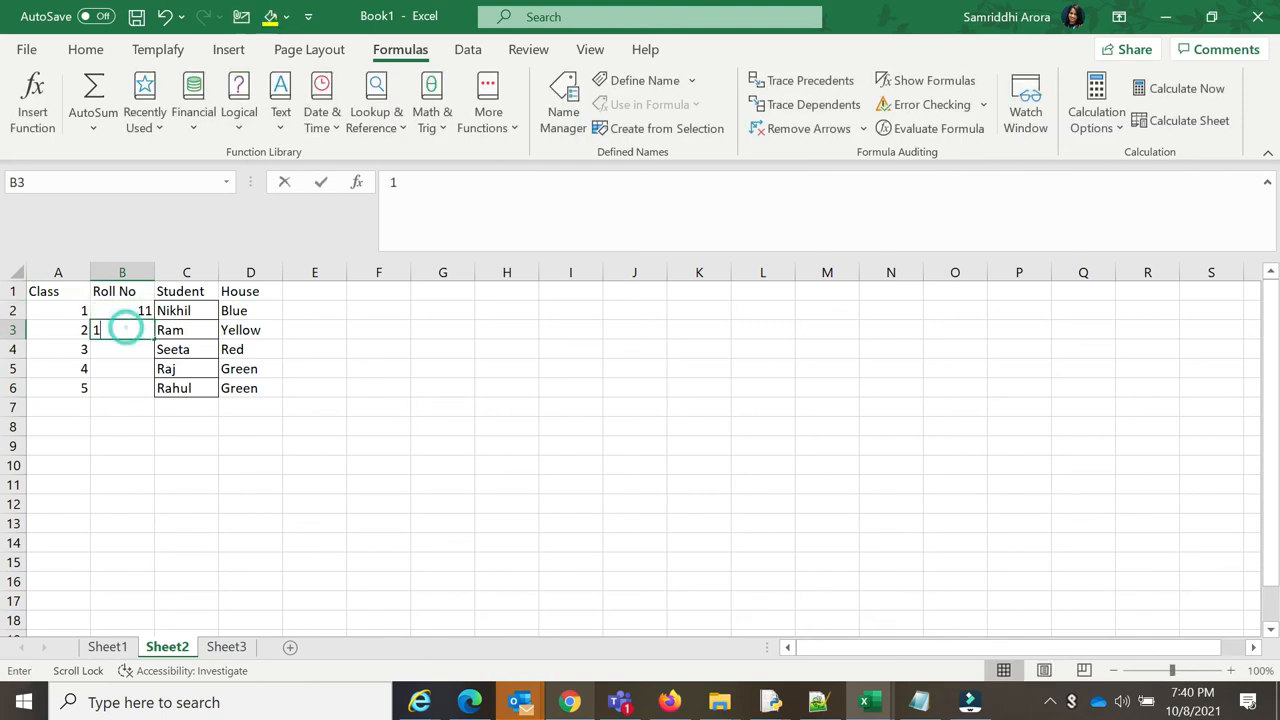
left_click(131, 351)
type("13")
left_click(129, 369)
type("14")
left_click(132, 384)
type("15")
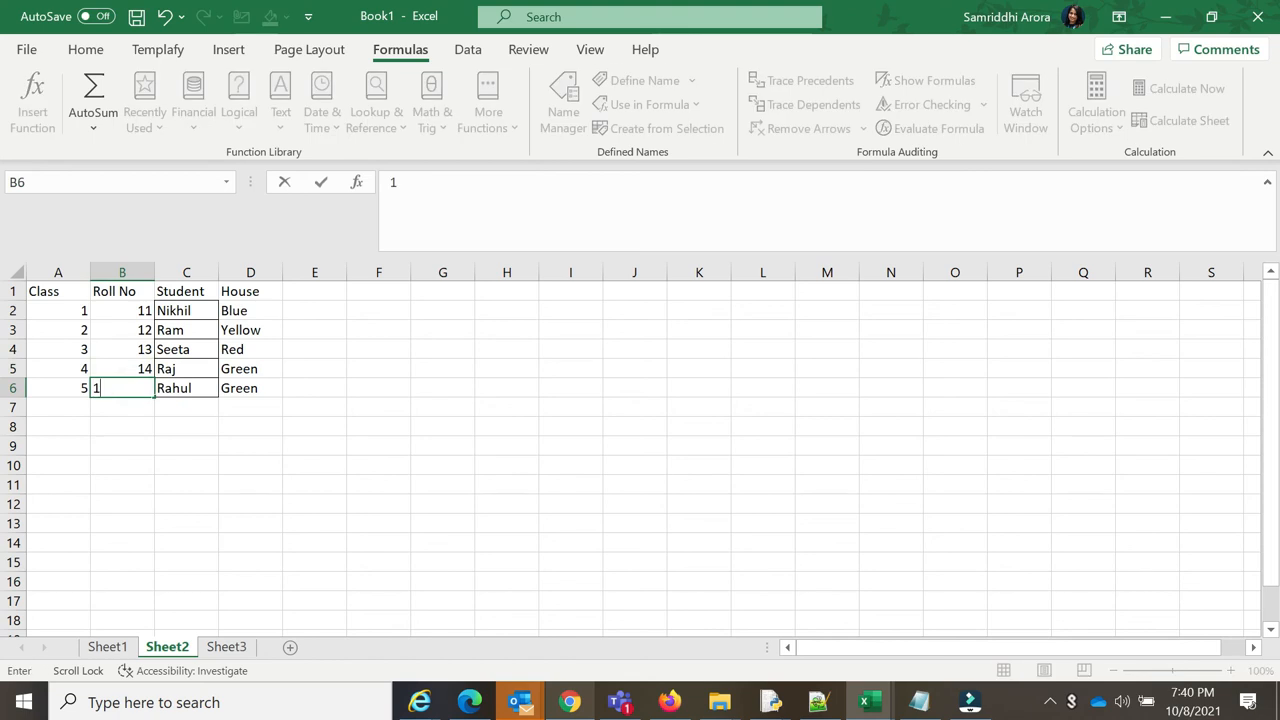
left_click_drag(128, 407, 140, 426)
Apply all borders to the table A1:D6 on Sheet2
left_click(110, 647)
left_click(205, 428)
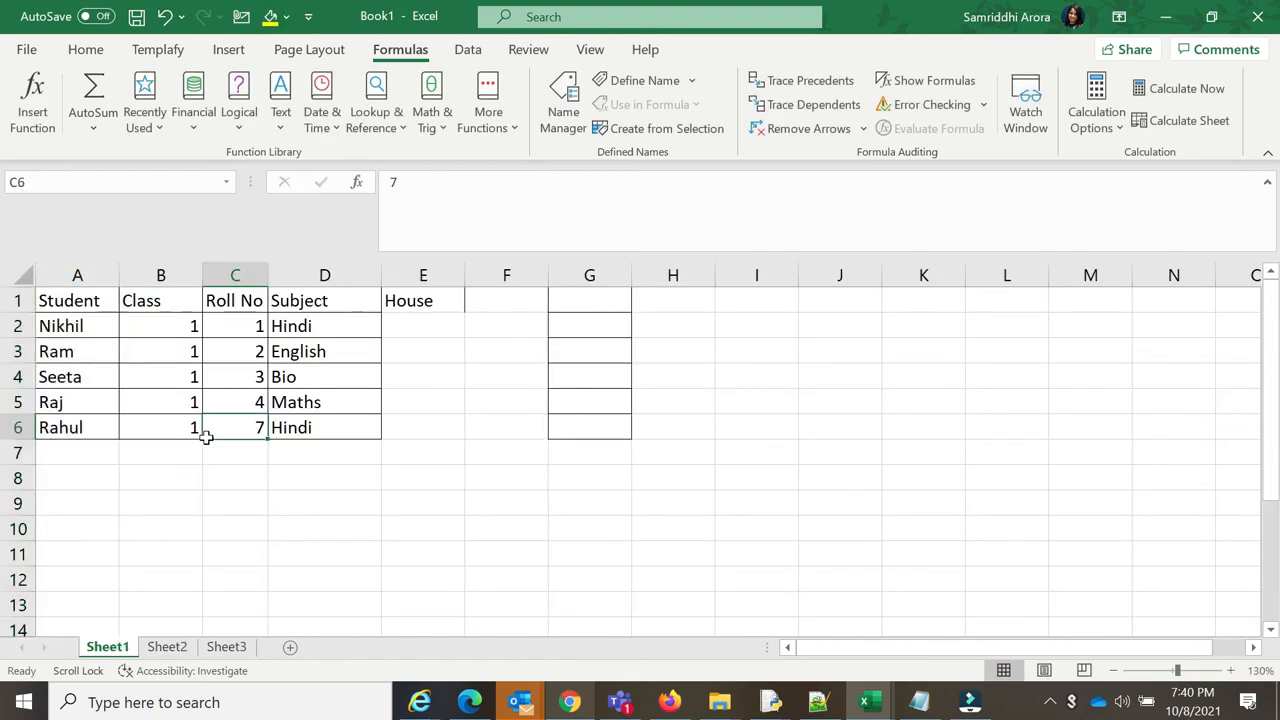
left_click(415, 320)
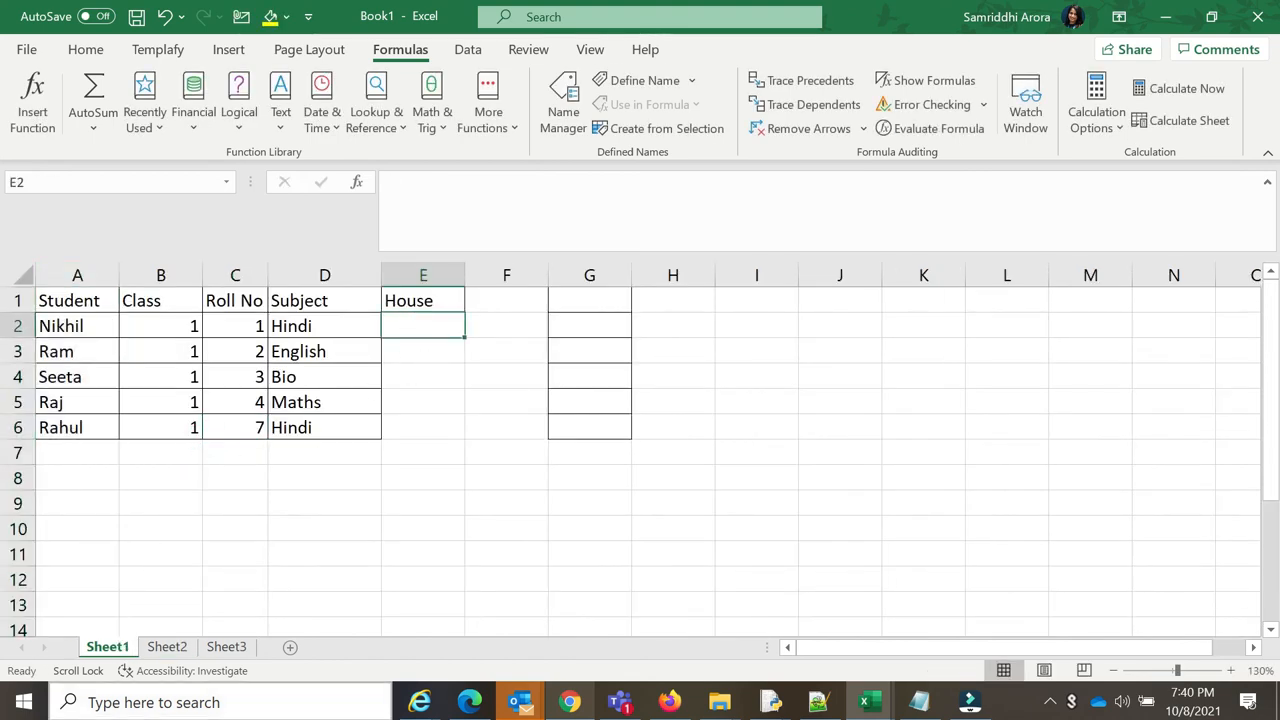
left_click(168, 647)
left_click(250, 504)
left_click_drag(57, 295, 280, 392)
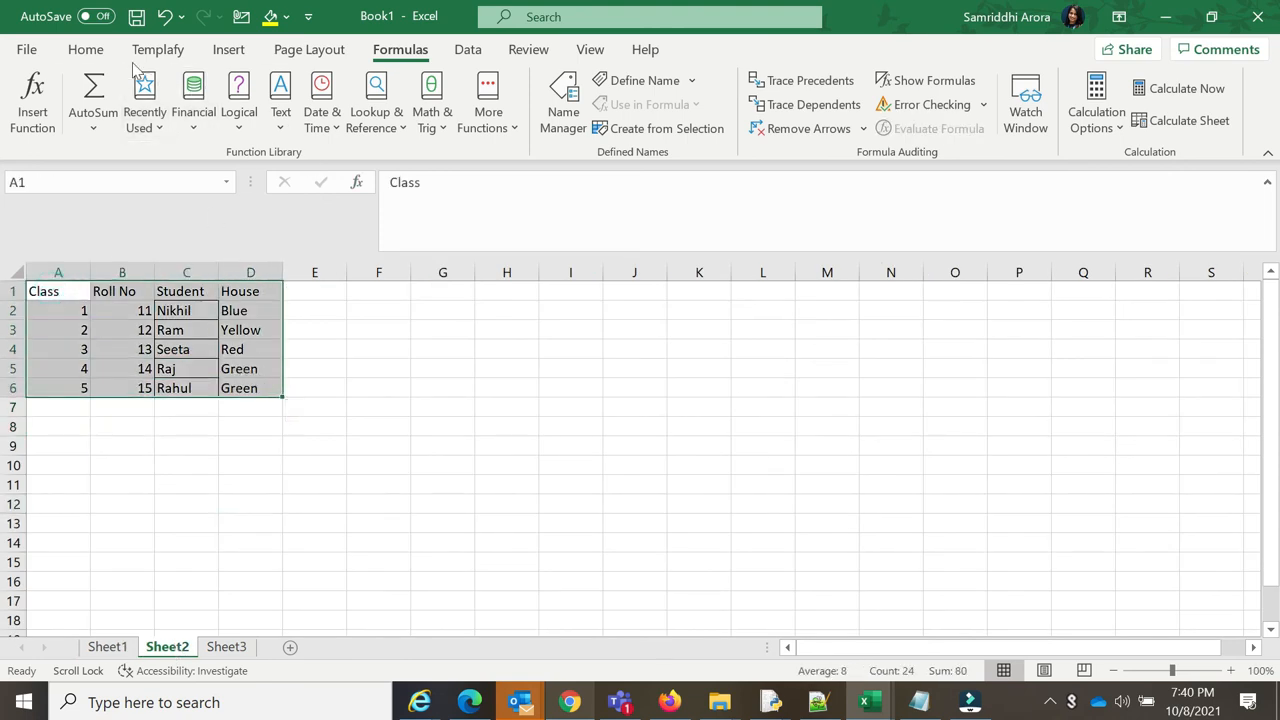
left_click(86, 50)
left_click(284, 120)
left_click(322, 327)
left_click(320, 428)
Review Sheet2's headings and start a VLOOKUP in Sheet1's House cell E2 with A2 as the lookup value
double_click(50, 290)
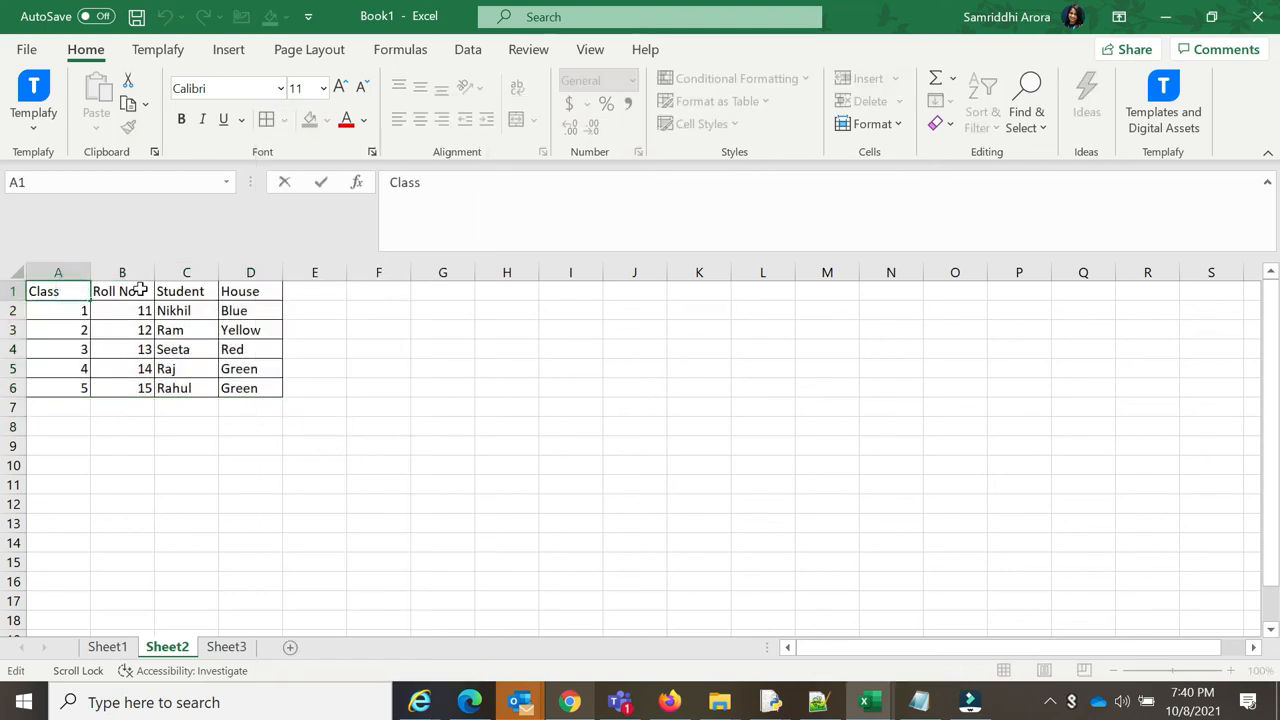
left_click(140, 290)
left_click(186, 289)
left_click(252, 285)
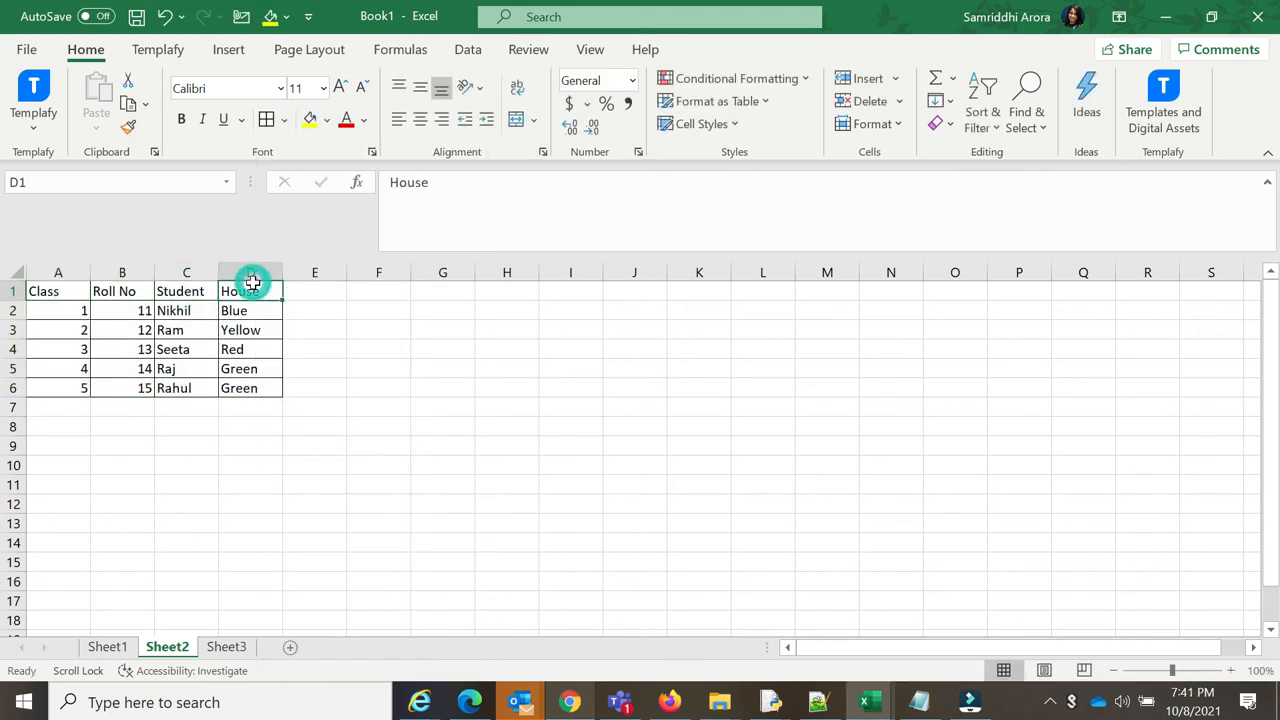
left_click(107, 647)
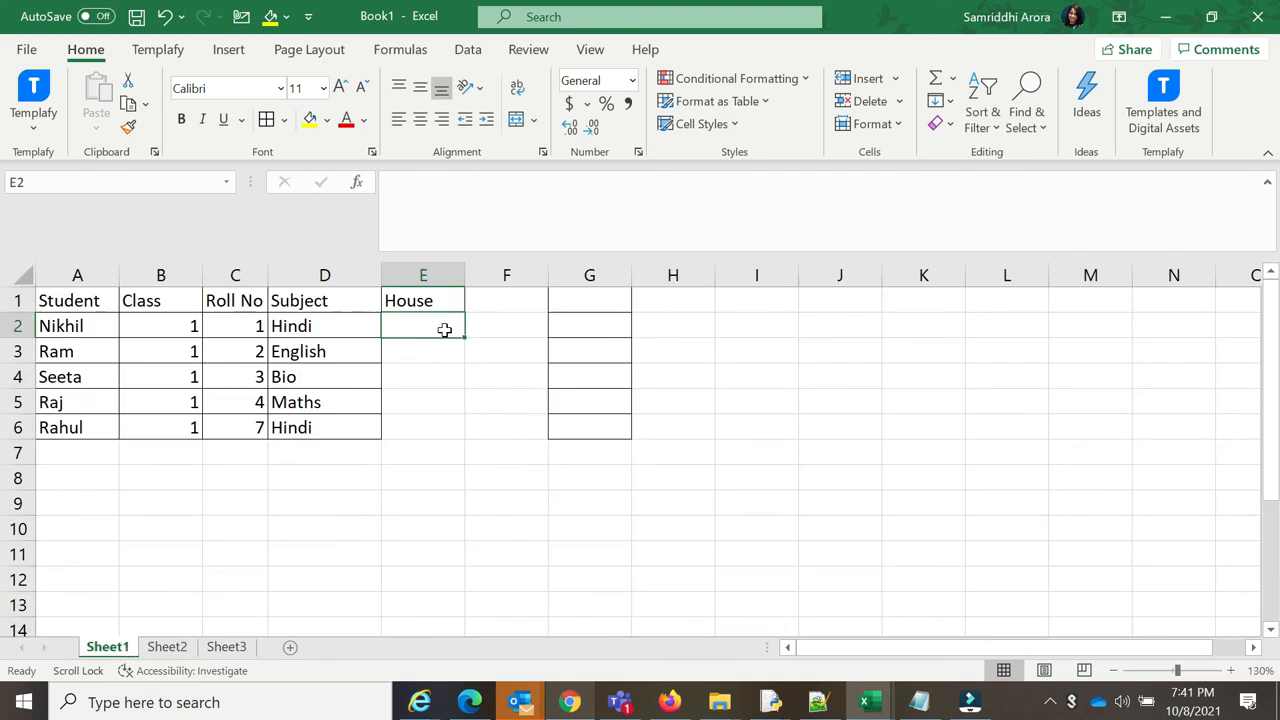
type("=")
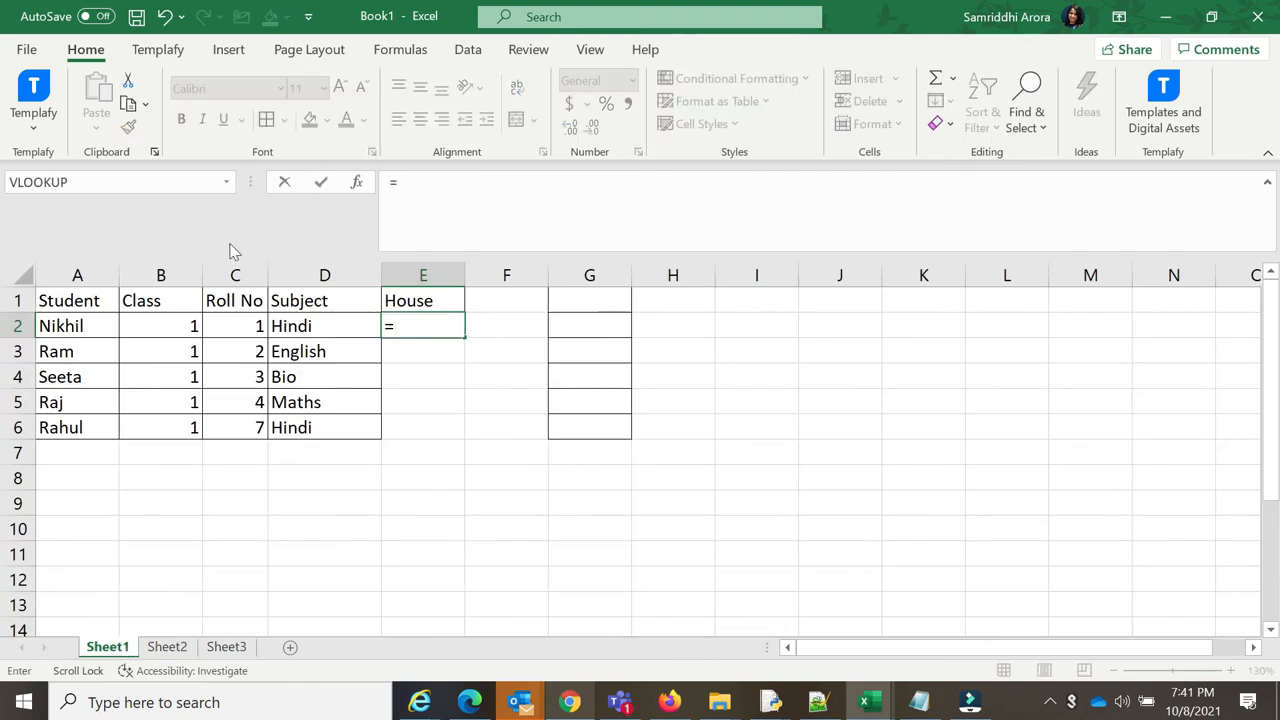
left_click(40, 182)
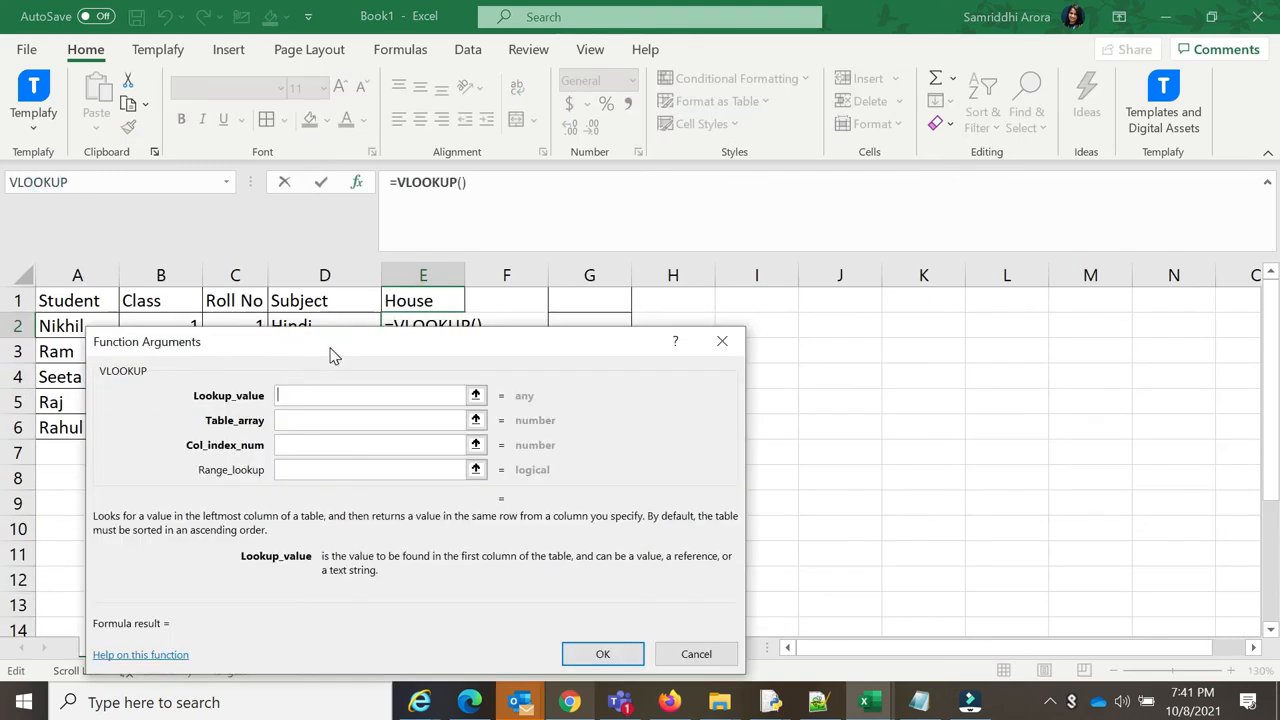
left_click_drag(333, 352, 838, 262)
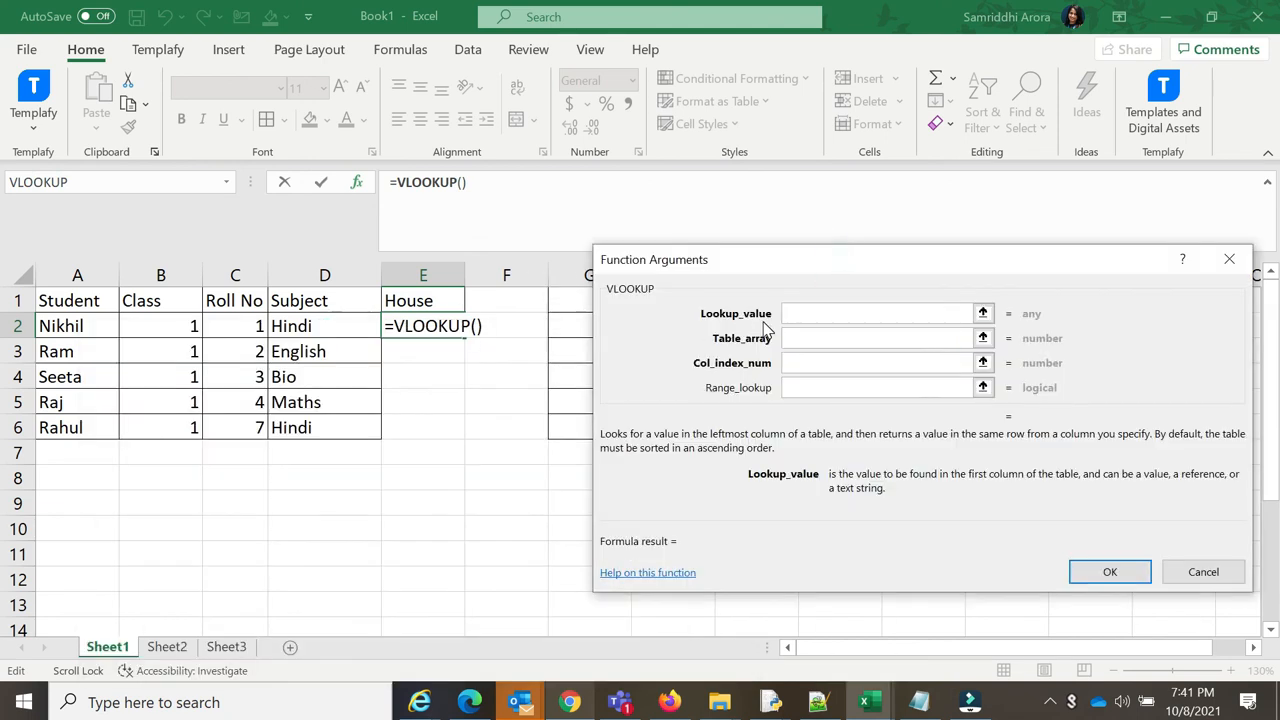
left_click(55, 328)
left_click(803, 338)
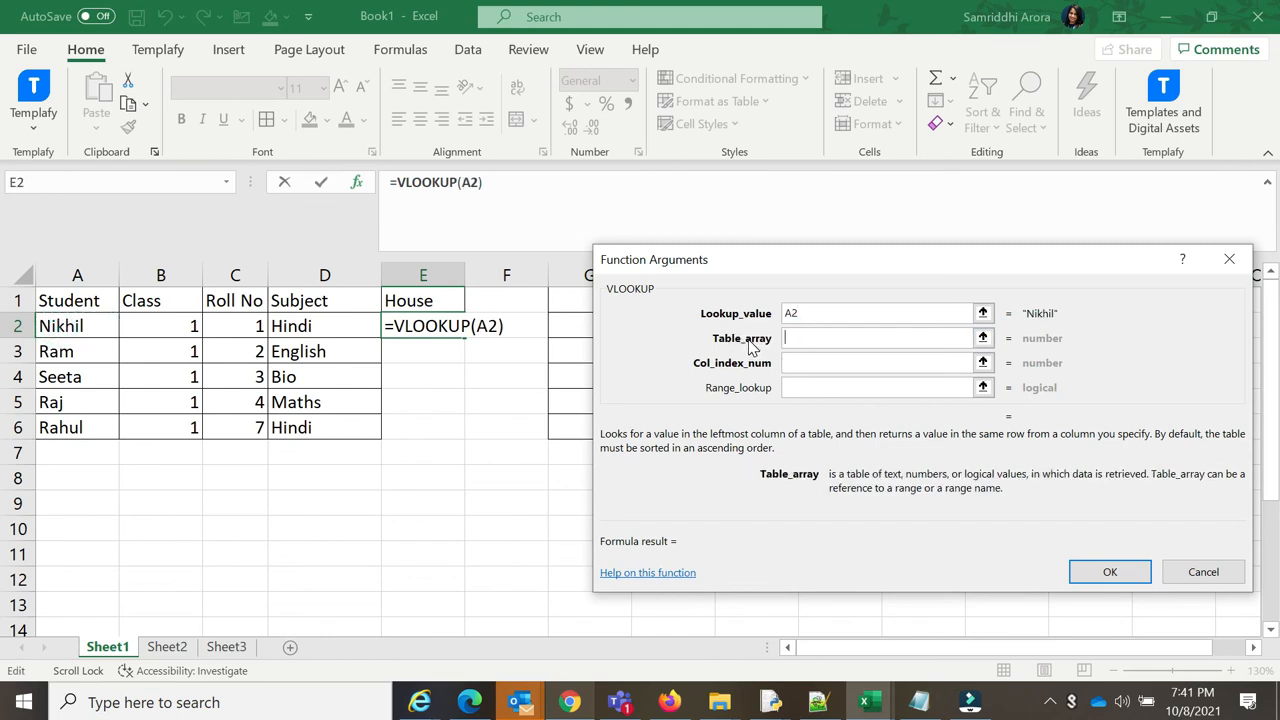
Complete the VLOOKUP in E2 with table array Sheet2!A:D, column index 4 and range lookup 0
left_click(167, 647)
left_click(75, 271)
left_click_drag(75, 271, 250, 270)
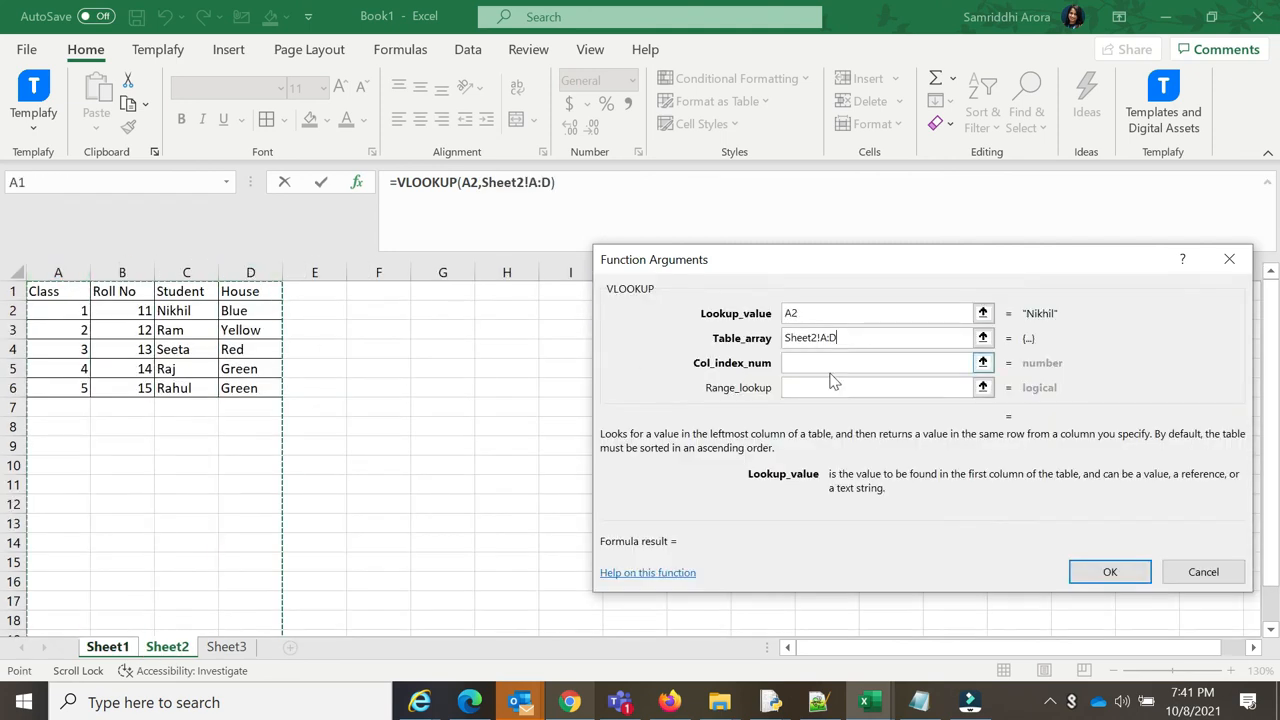
left_click(829, 374)
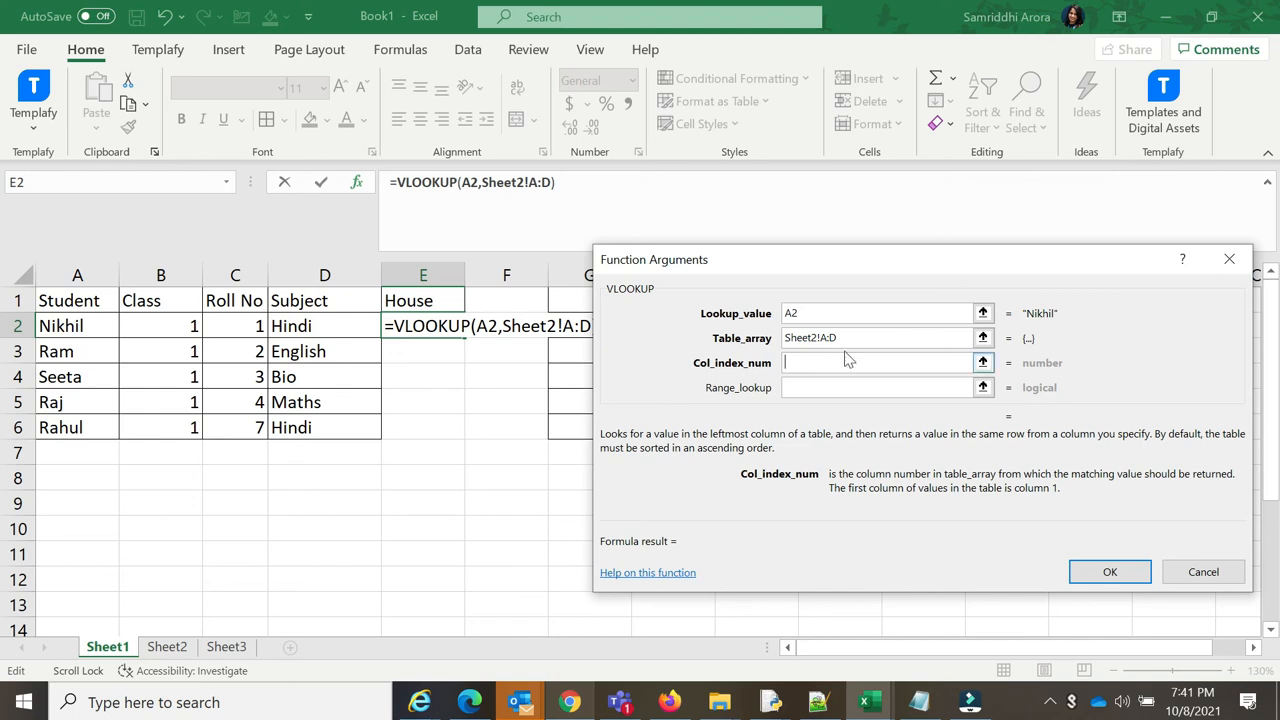
left_click(167, 647)
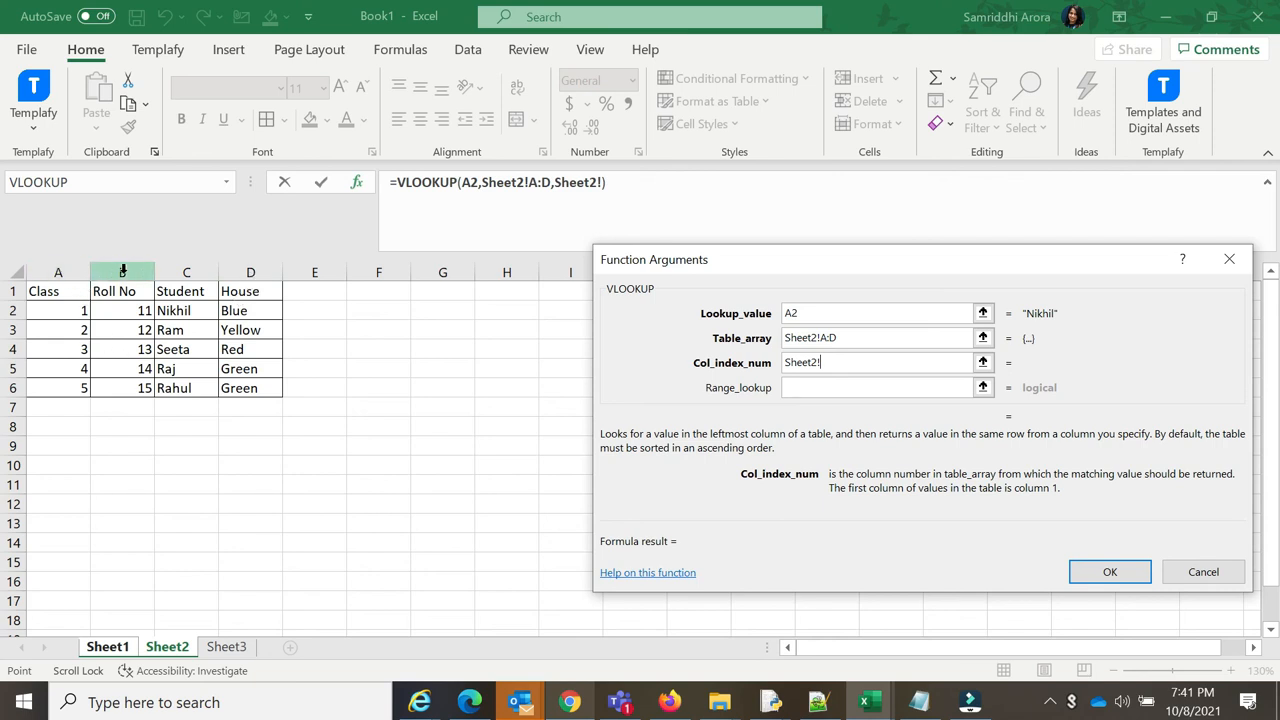
left_click(846, 362)
double_click(778, 371)
type("4")
left_click(714, 396)
type("0")
left_click(1020, 585)
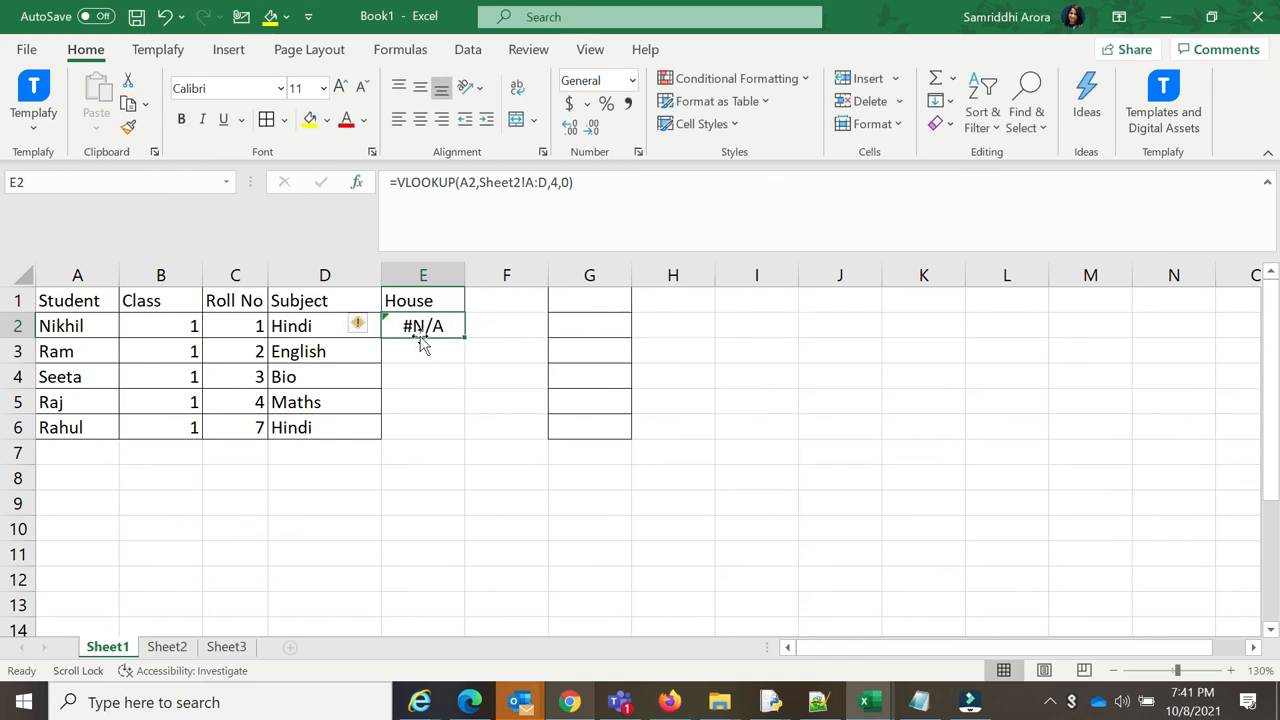
left_click(57, 326)
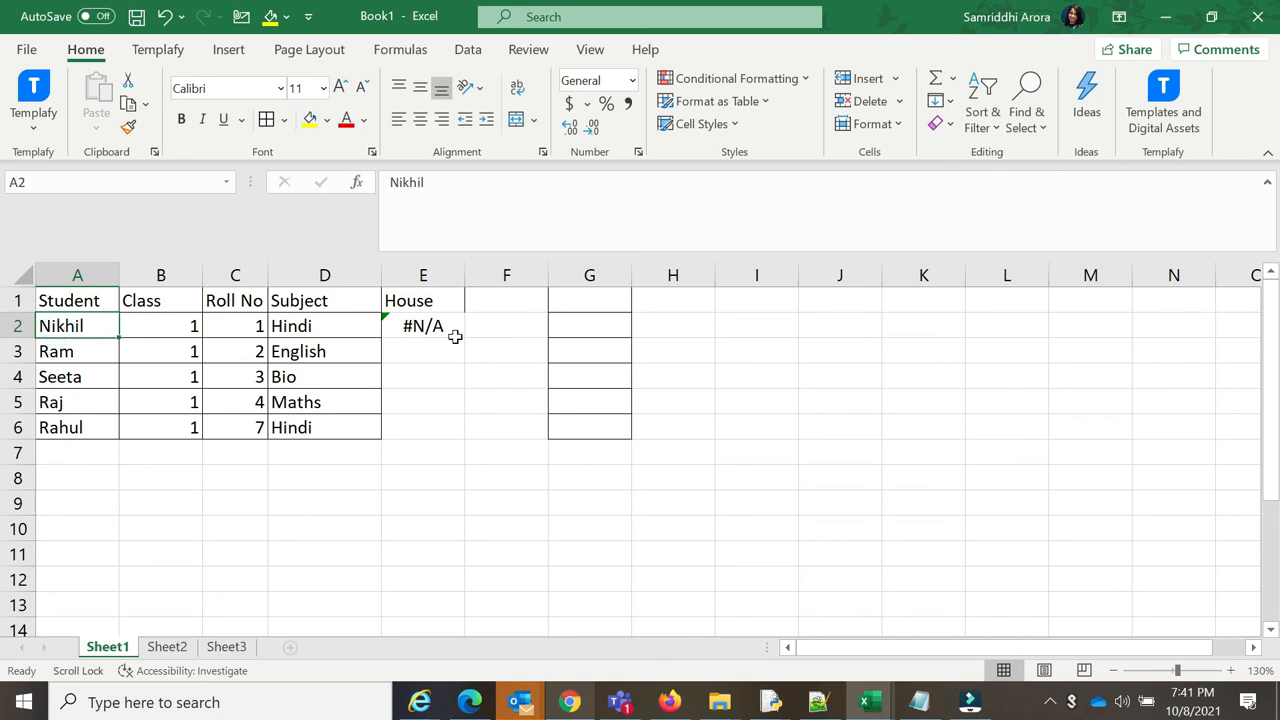
Examine Sheet2's House and Class columns and compare the first column with the Student lookup values in Sheet1's A2:A6
left_click(166, 647)
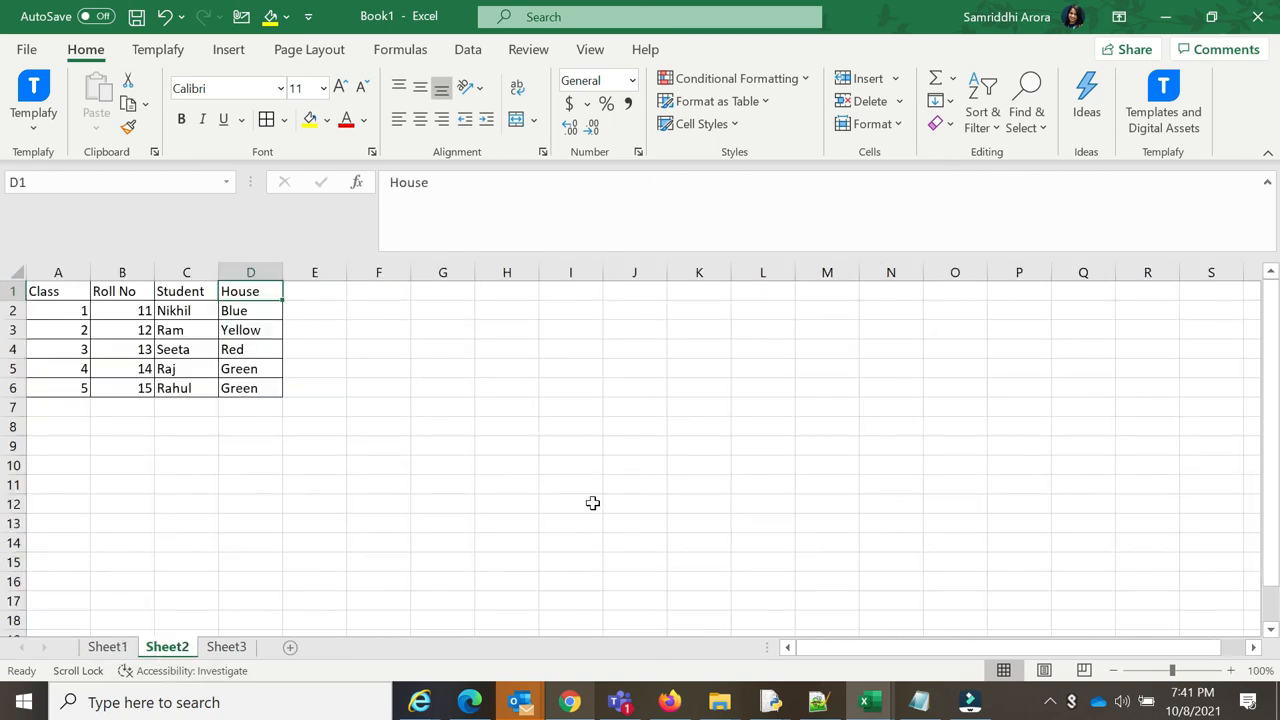
left_click(259, 262)
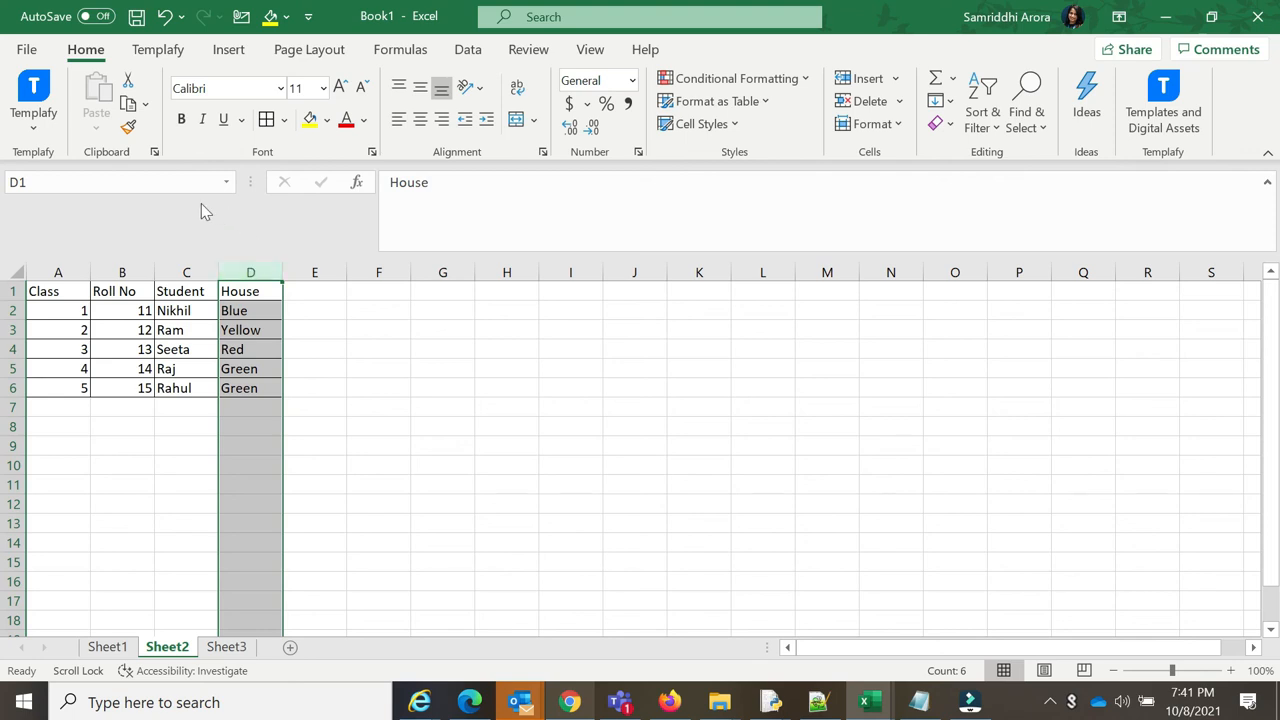
left_click(55, 268)
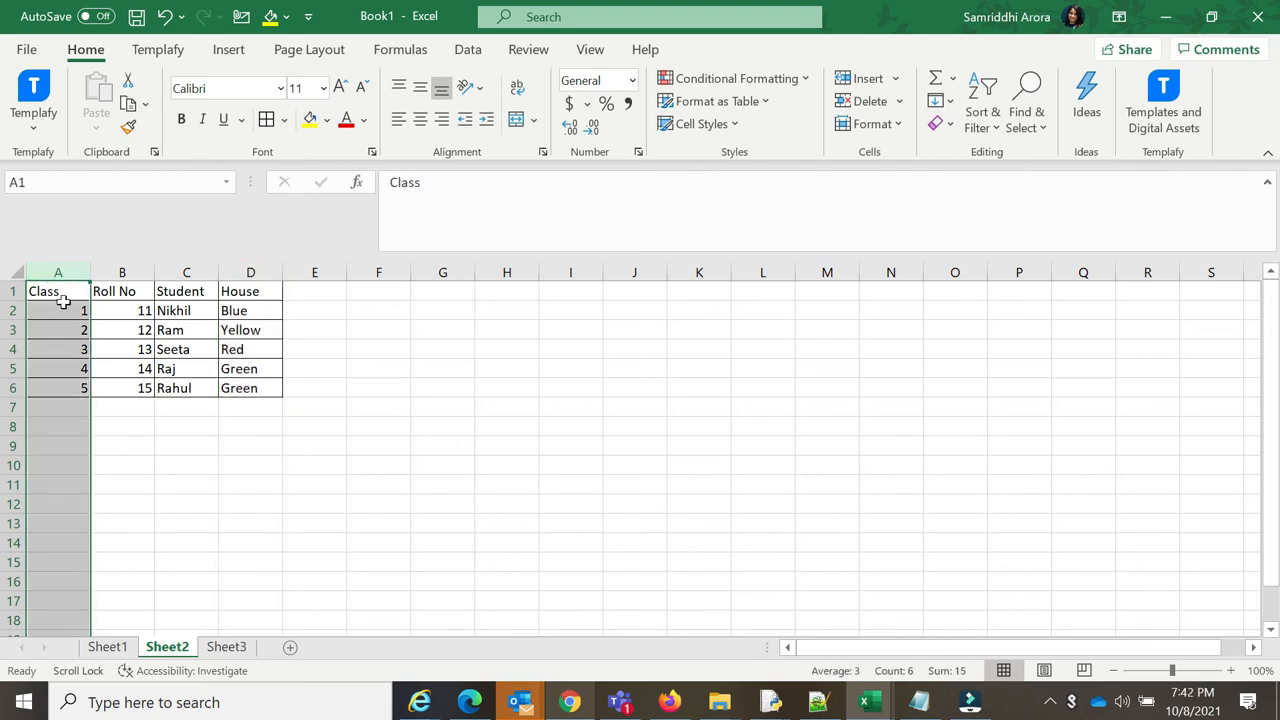
left_click(63, 310)
left_click(64, 329)
left_click(65, 349)
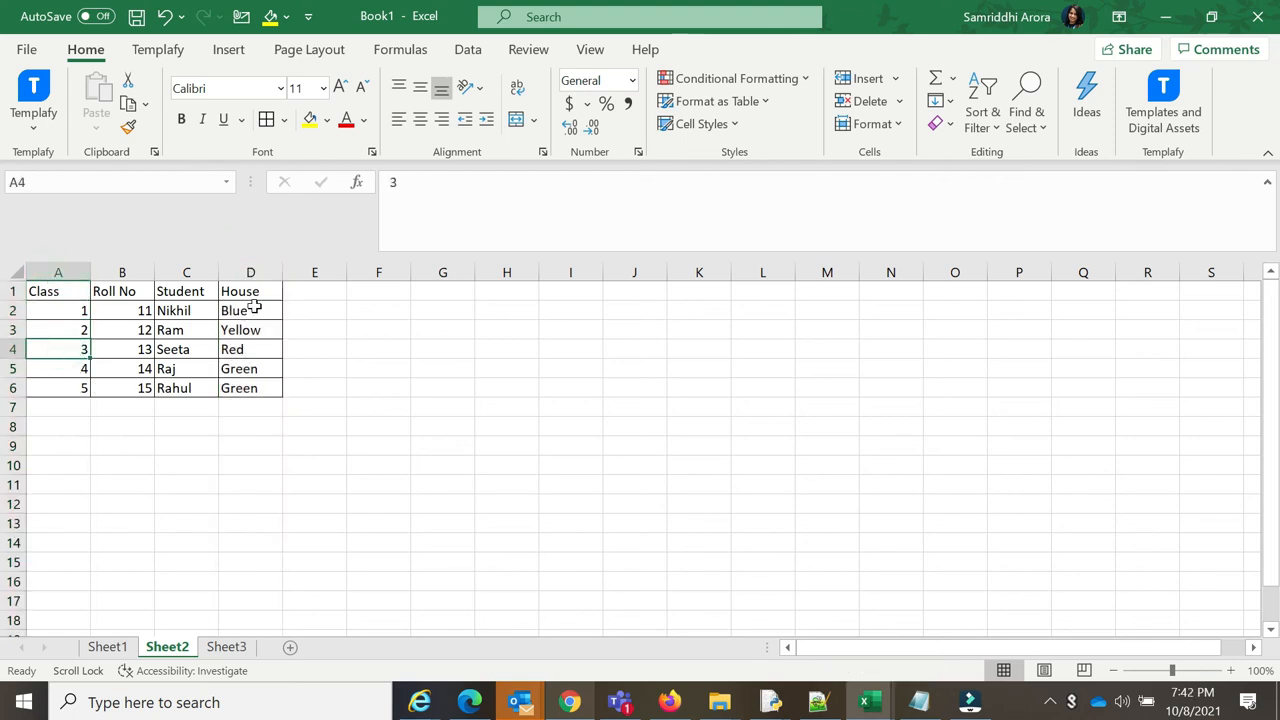
left_click(255, 310)
left_click(261, 349)
left_click(260, 368)
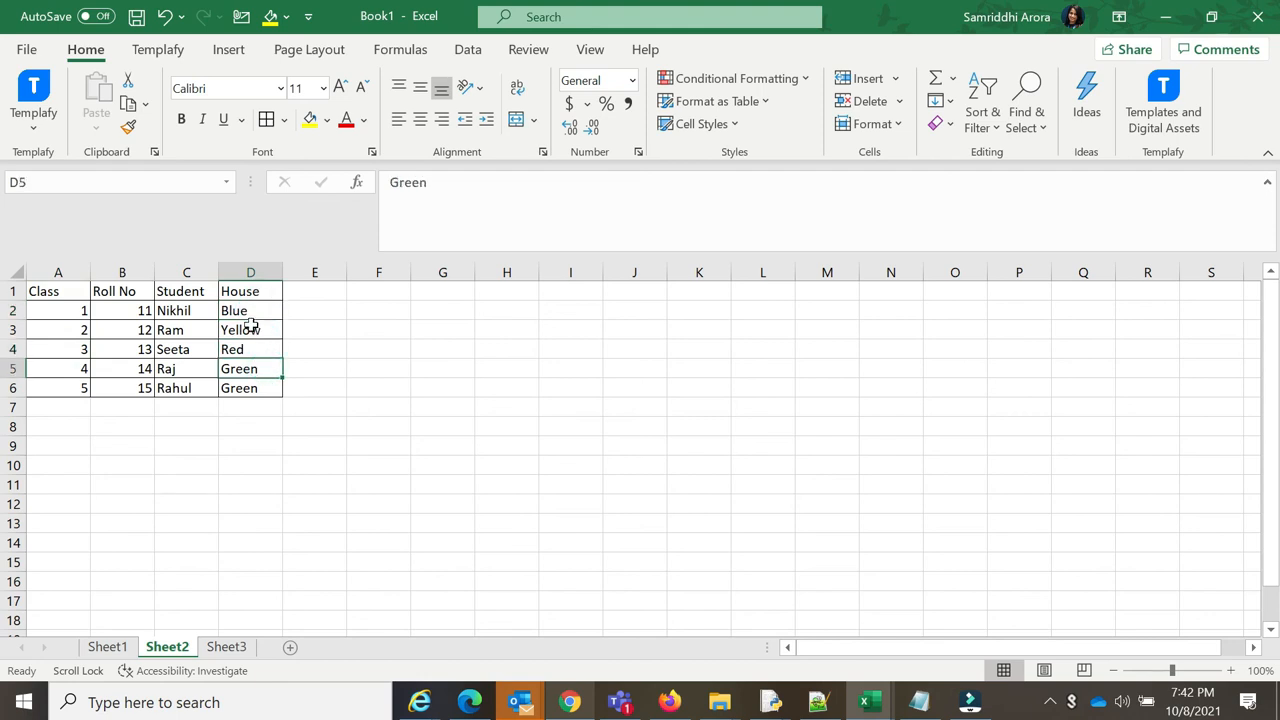
left_click_drag(63, 317, 63, 388)
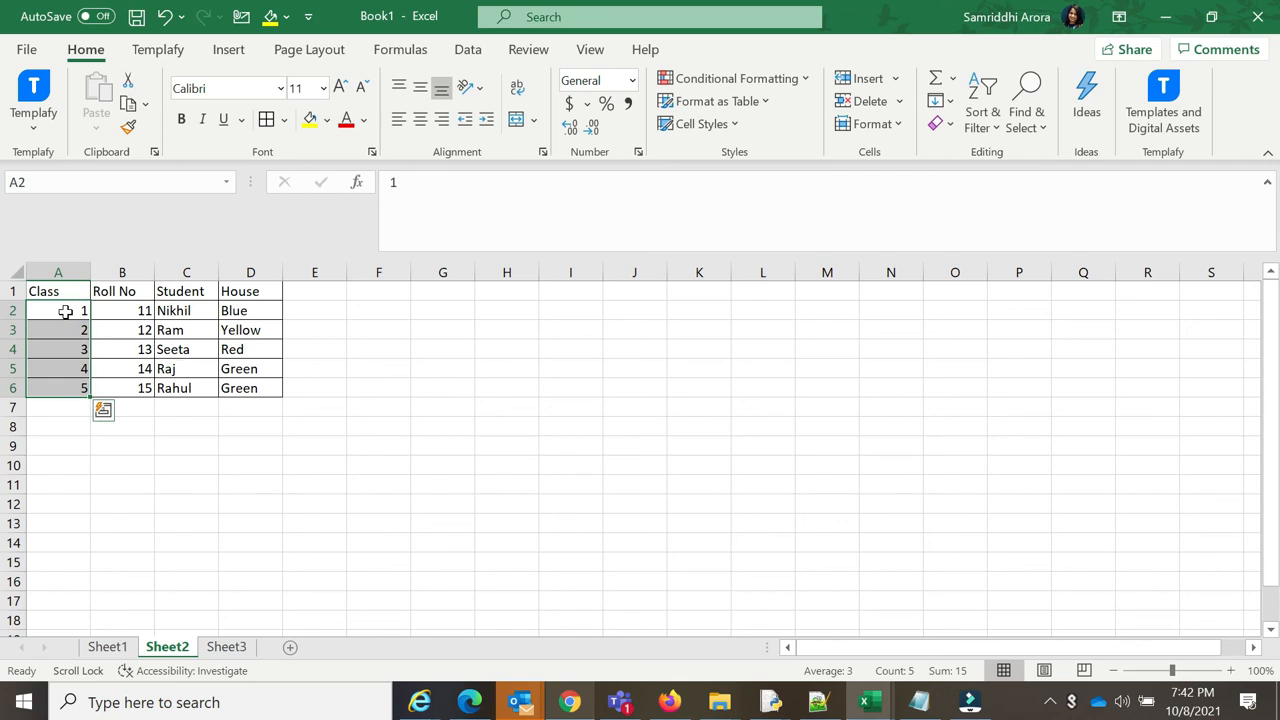
left_click_drag(65, 311, 63, 405)
left_click(110, 647)
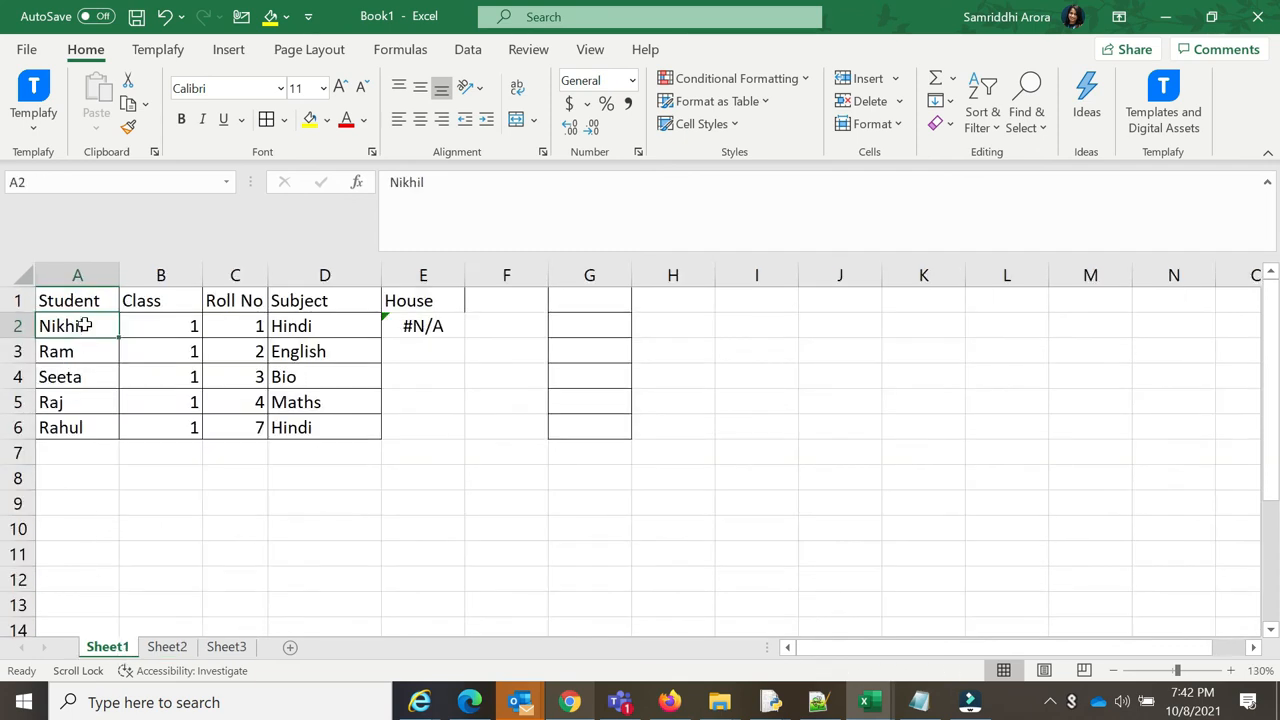
left_click_drag(85, 325, 85, 428)
Fill the House VLOOKUP from E2 down through E6 on Sheet1 and check it against the Student column
left_click_drag(437, 329, 431, 418)
key("ctrl+d")
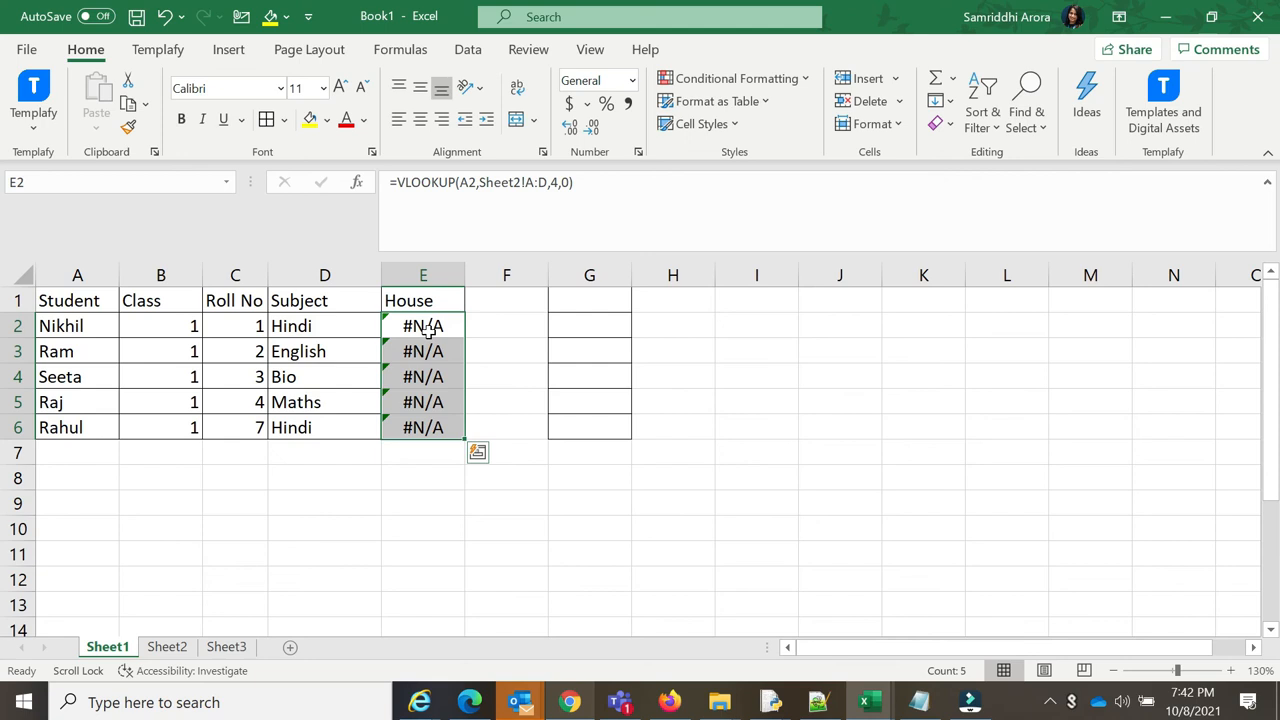
key("Escape")
left_click(62, 270)
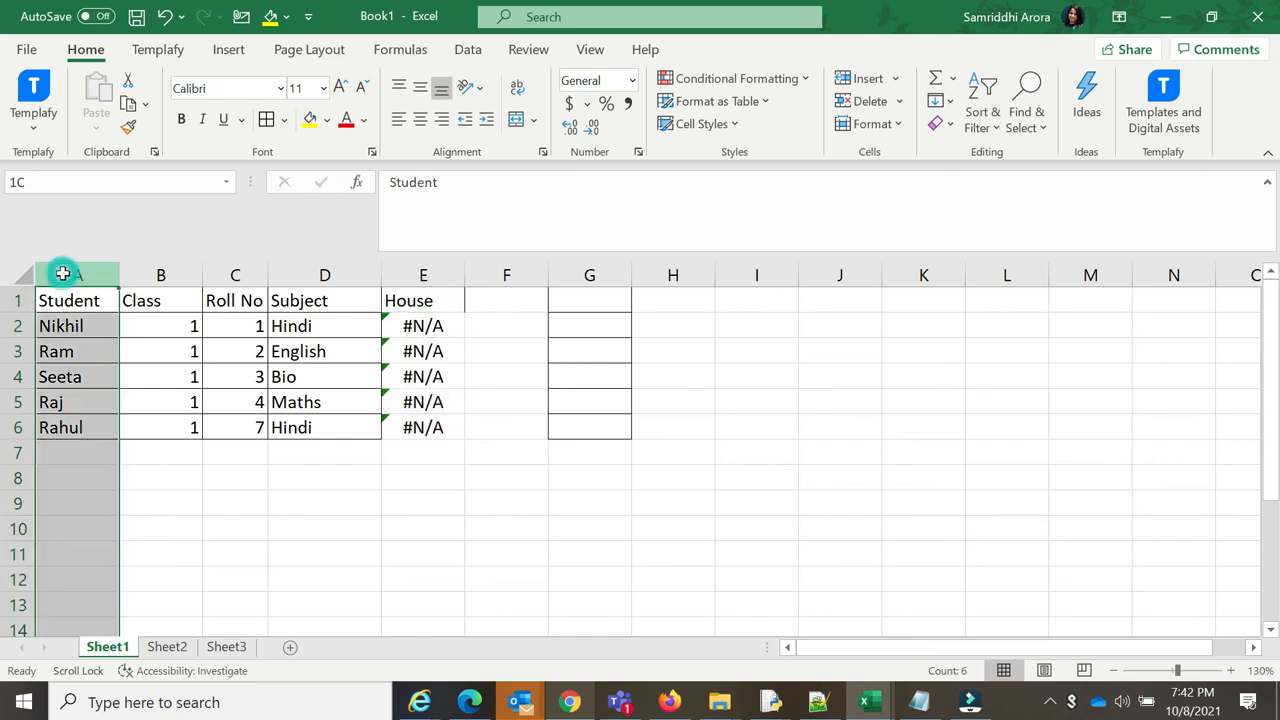
Restart the VLOOKUP in Sheet1's cell E2 with A2 as the lookup value and Sheet2!C:D as the table array
left_click(391, 326)
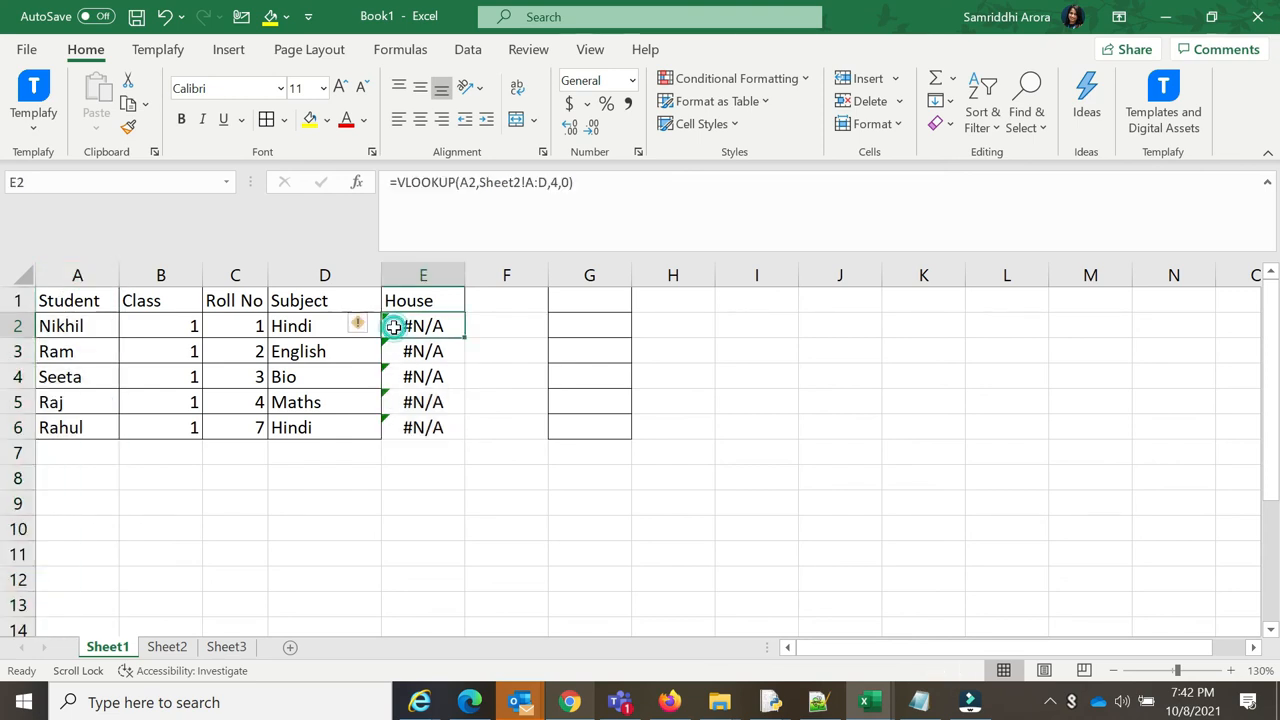
type("=")
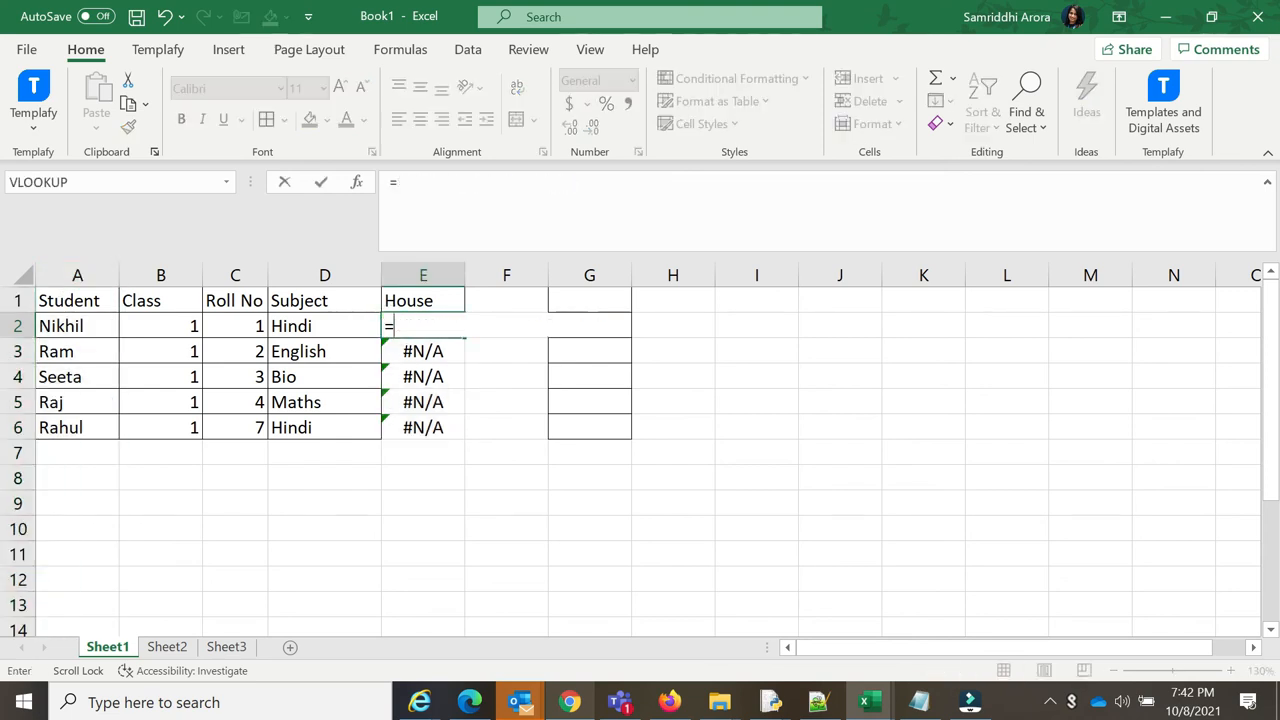
left_click(50, 182)
left_click(80, 326)
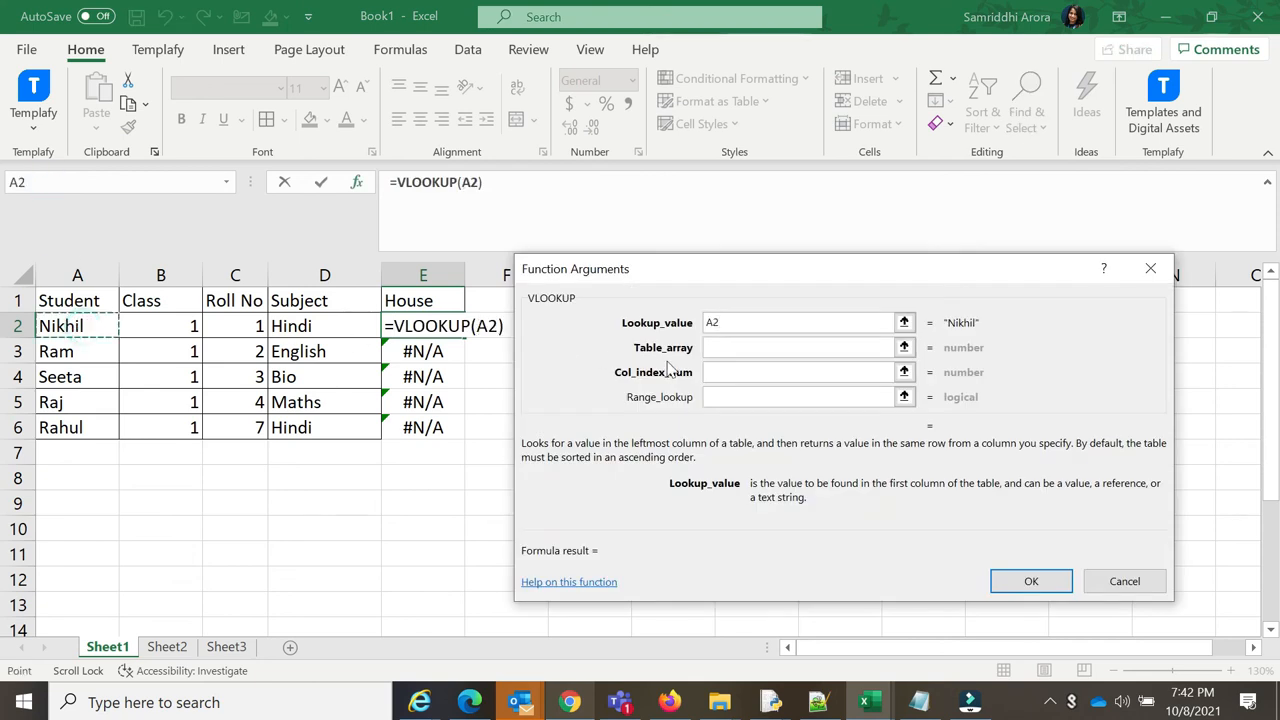
left_click(726, 348)
left_click(167, 647)
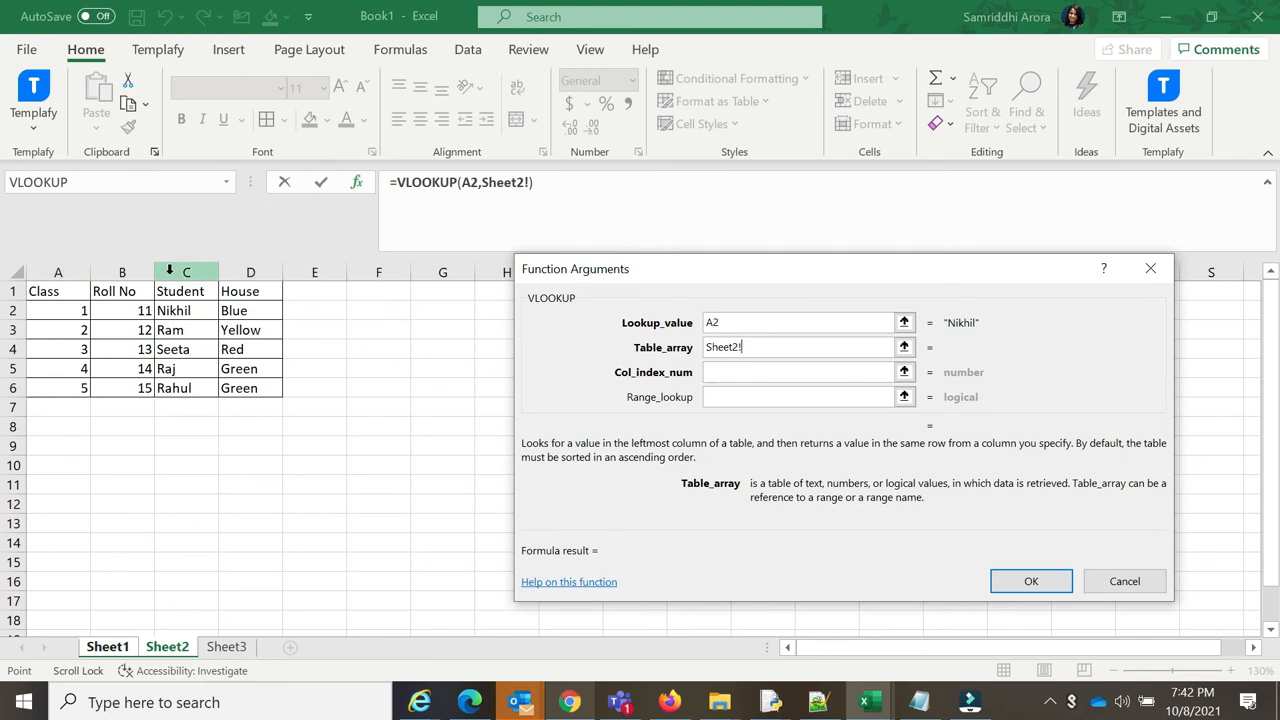
left_click_drag(178, 271, 246, 271)
Complete the E2 VLOOKUP with column index 2 and range lookup 0
left_click(757, 372)
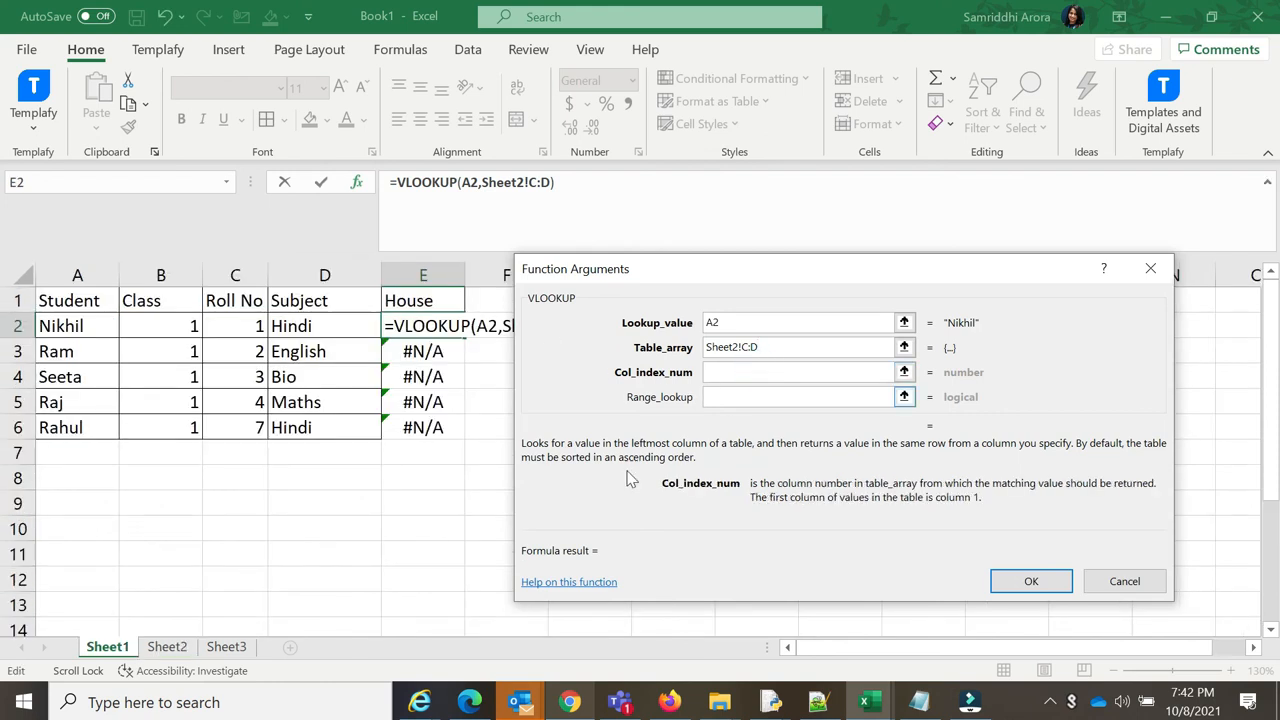
left_click(167, 648)
double_click(763, 371)
key("BackSpace")
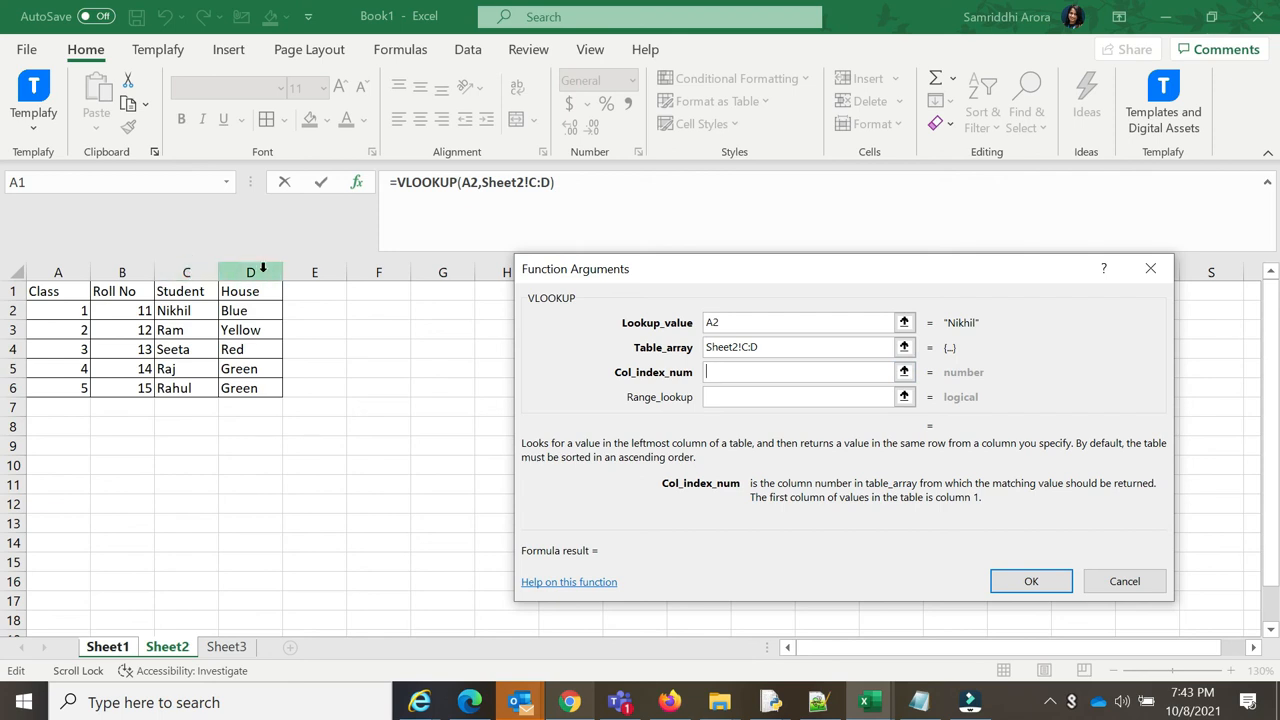
type("2")
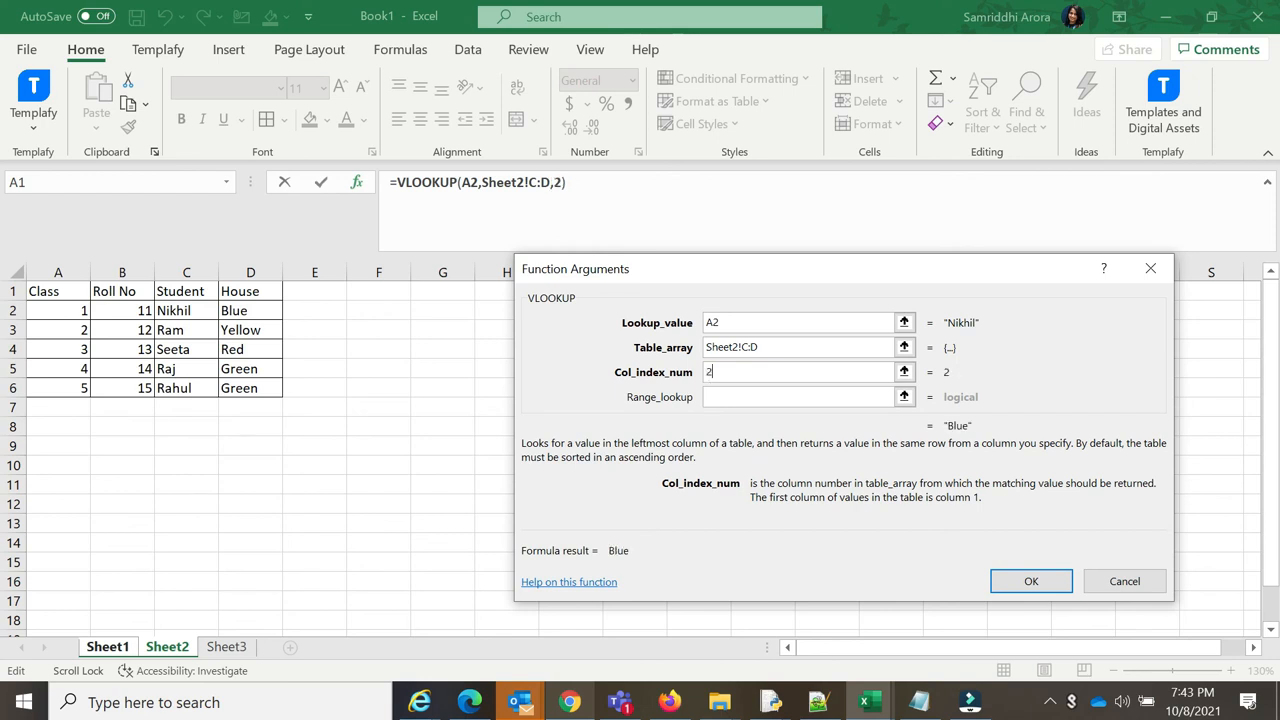
left_click(748, 397)
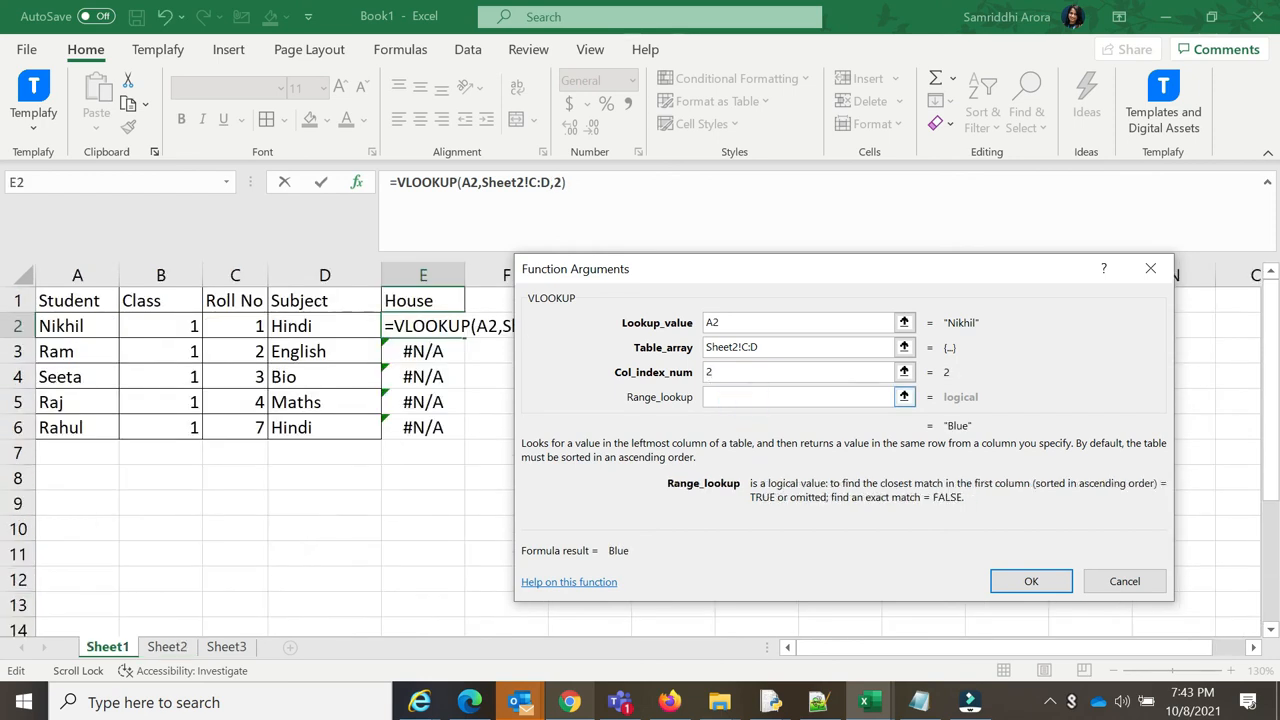
type("0")
left_click(1033, 581)
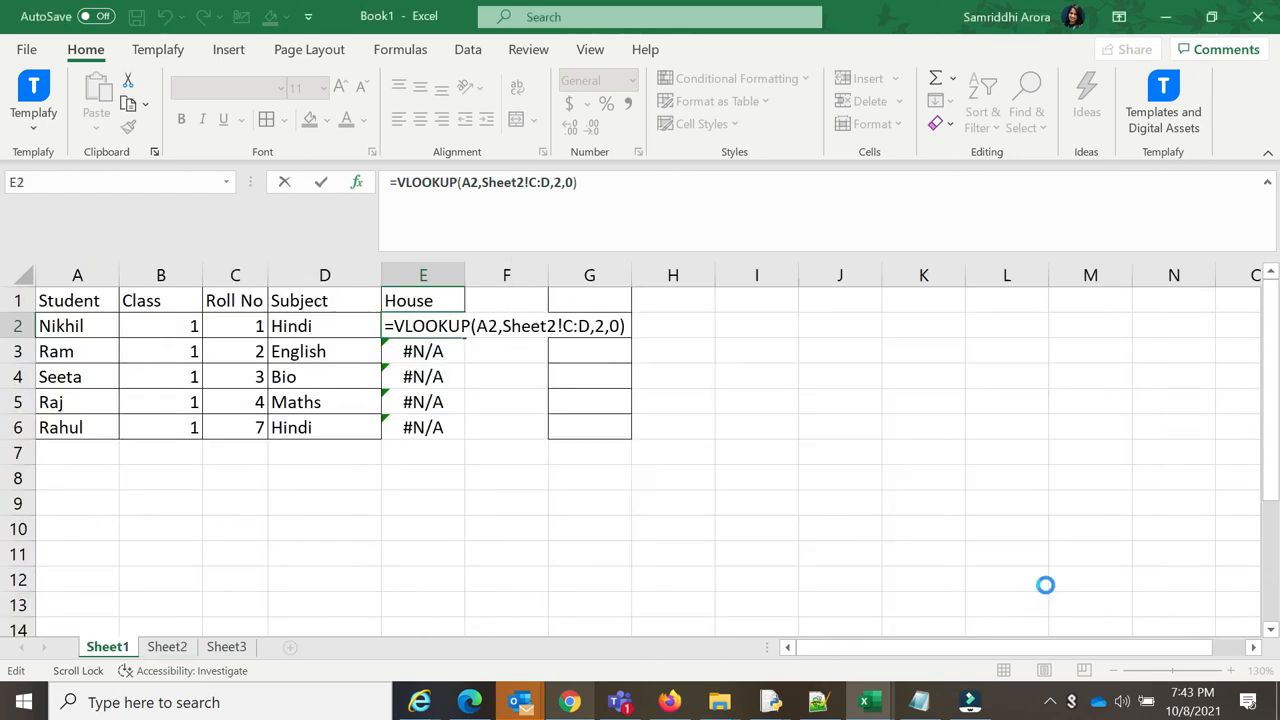
Fill the corrected House lookup from E2 down through E6
left_click_drag(438, 320, 431, 423)
key("ctrl+d")
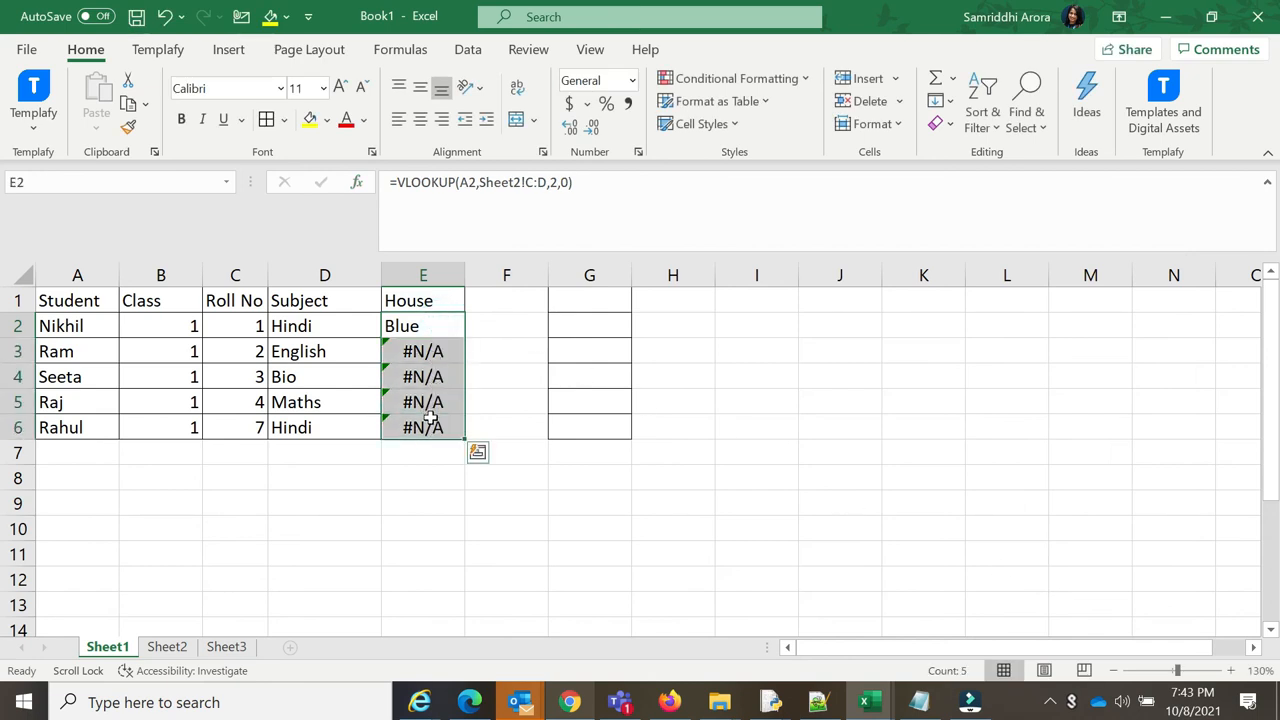
left_click(683, 393)
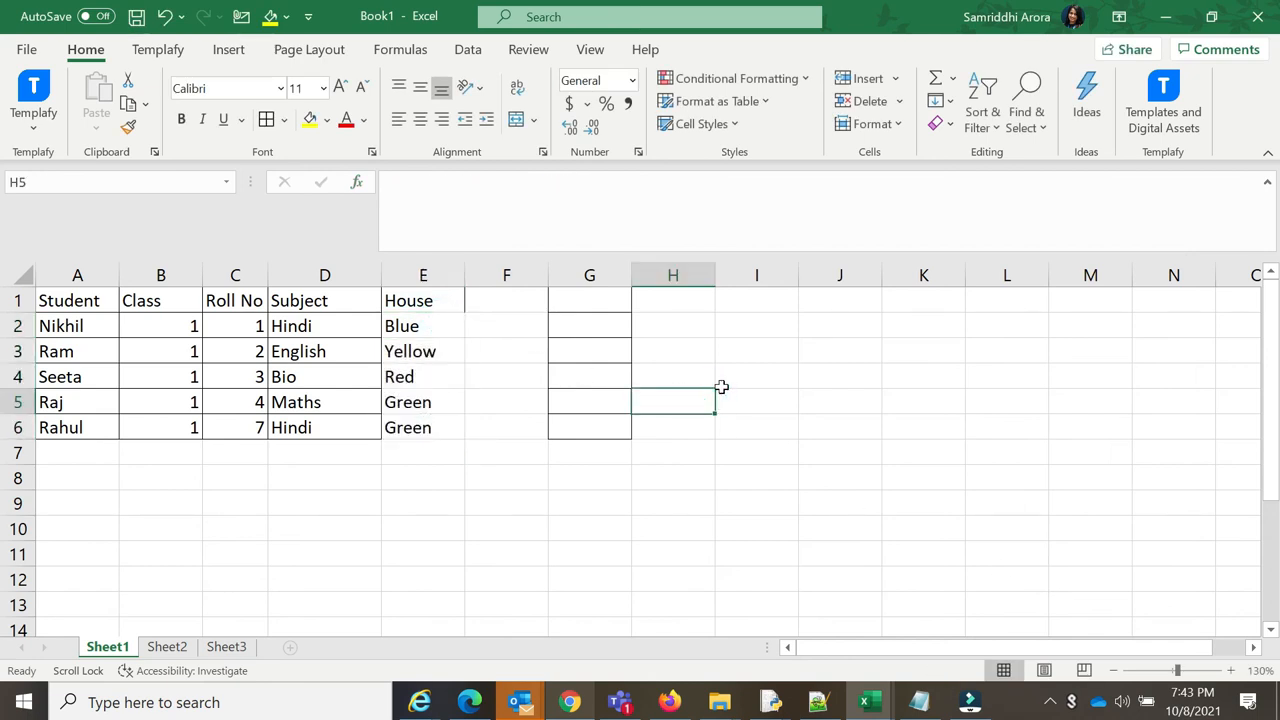